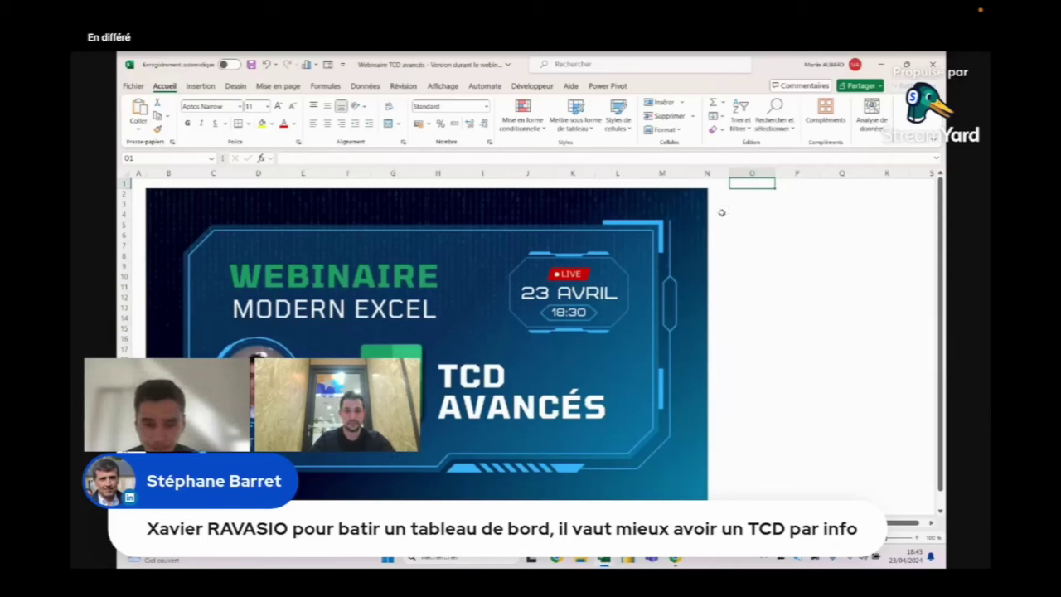
Select empty cell O2 beside the banner
left_click(752, 194)
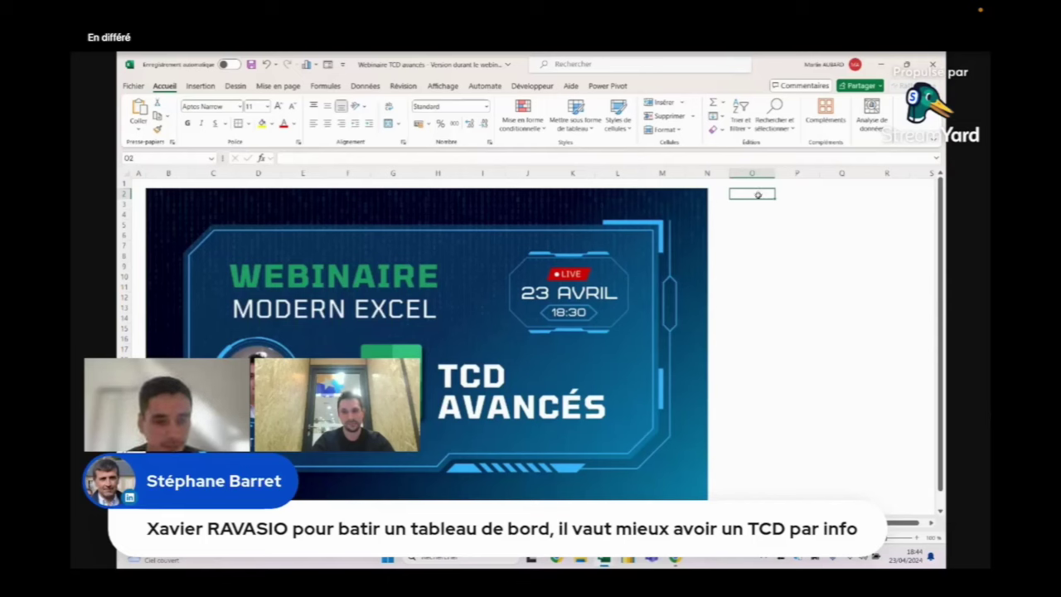
left_click(745, 216)
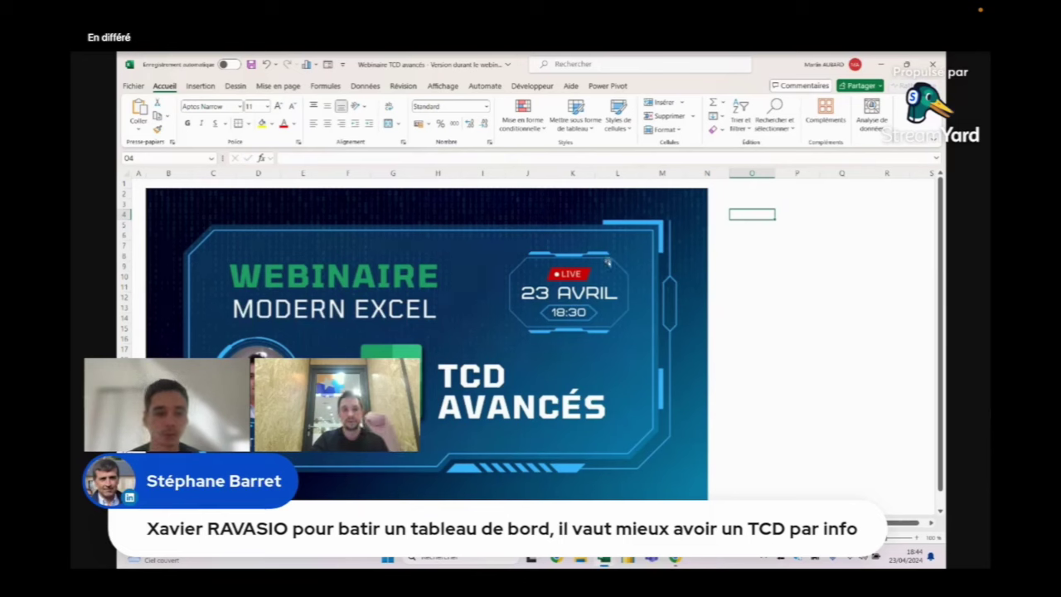
left_click(749, 194)
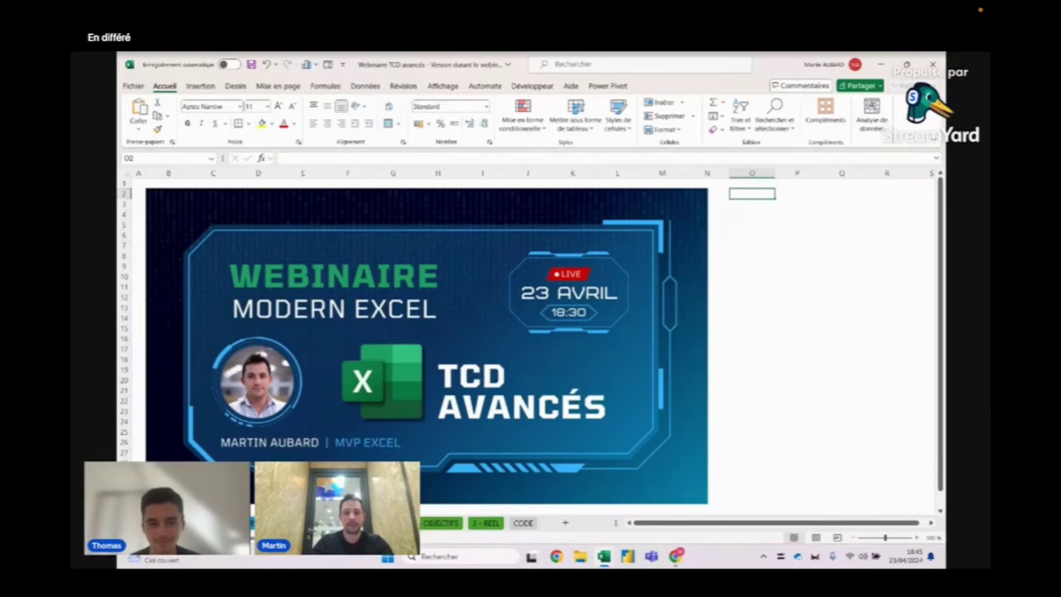
On the employee data sheet, inspect row 7's birth date and scroll through column B's full names
key("ctrl+Page_Down")
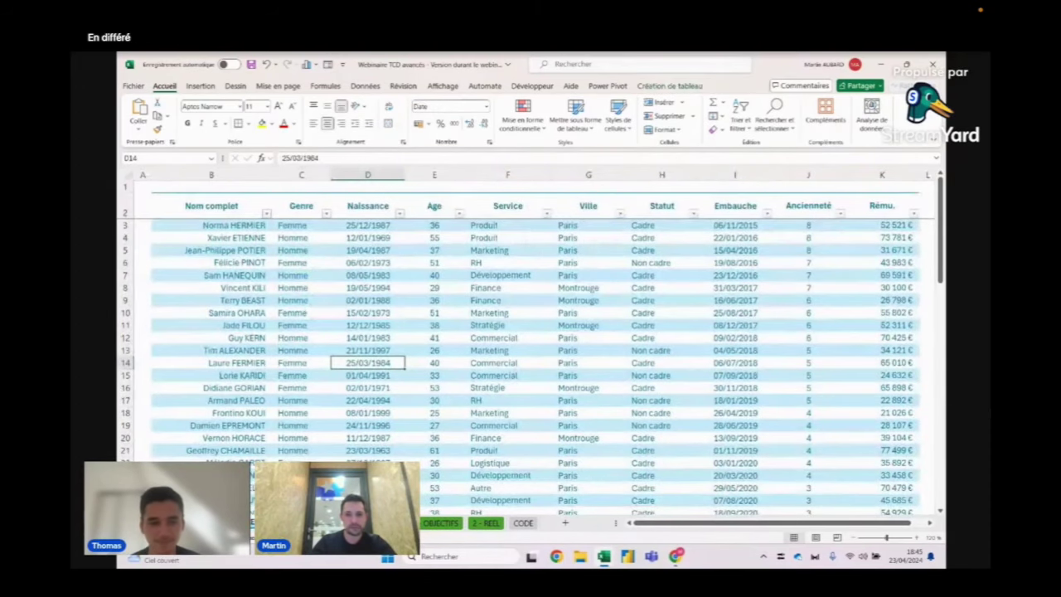
left_click(340, 280)
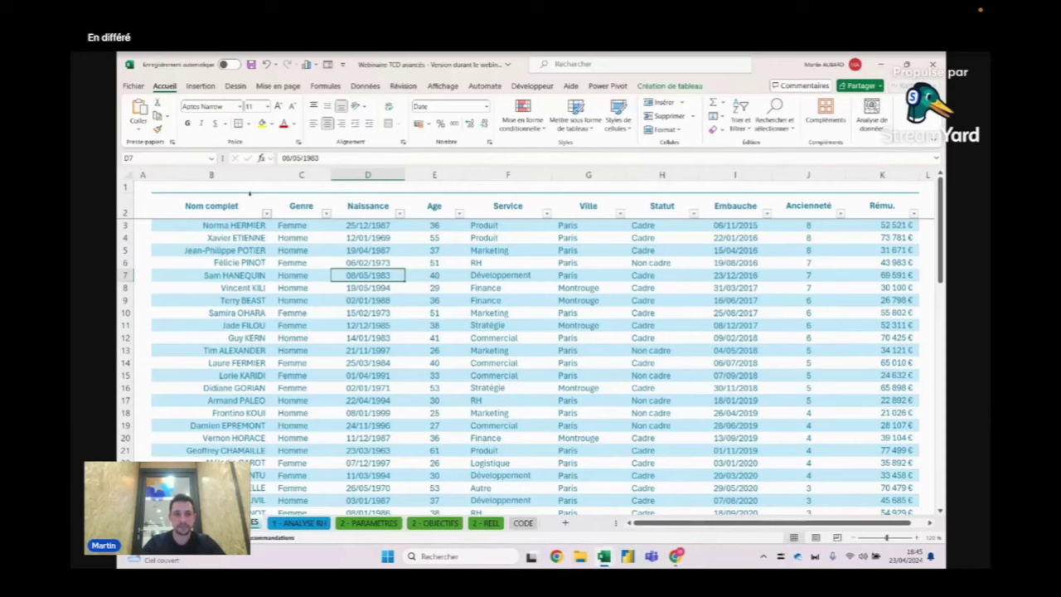
left_click(249, 193)
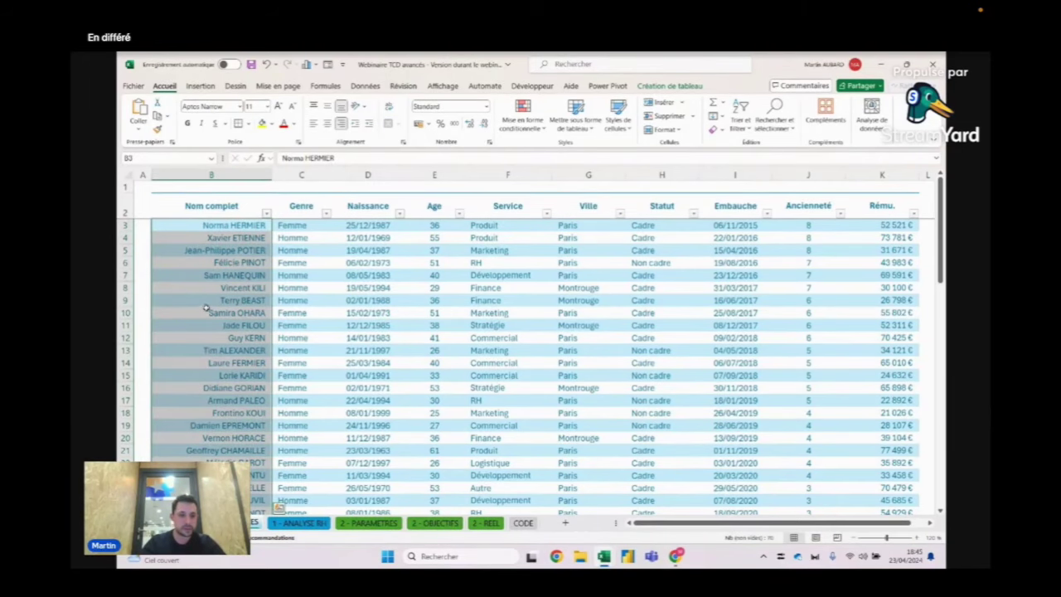
scroll(526, 478, "down", 6)
scroll(526, 478, "down", 3)
scroll(526, 478, "down", 3)
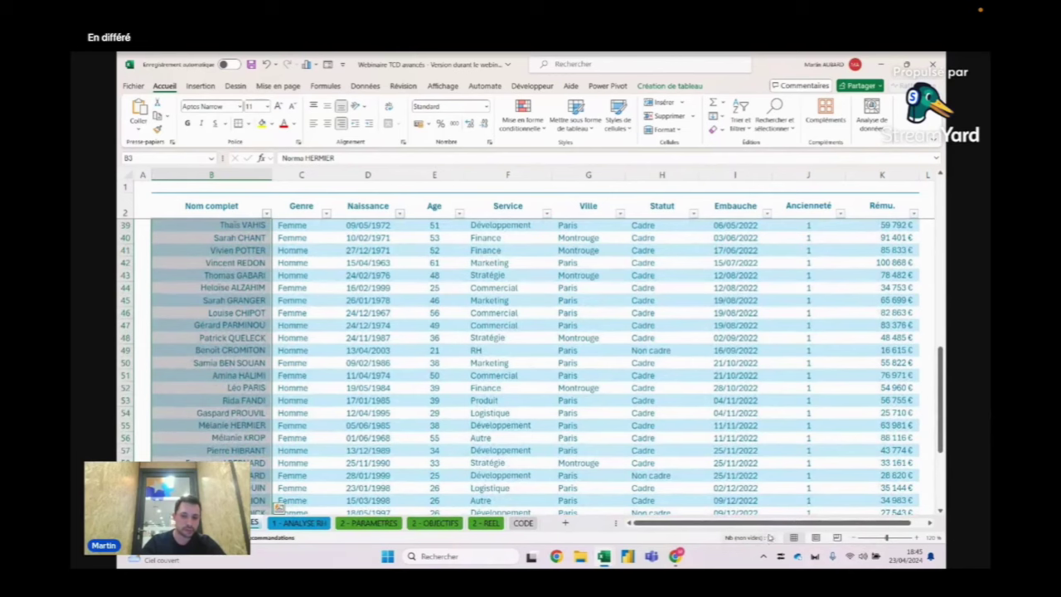
scroll(146, 348, "down", 6)
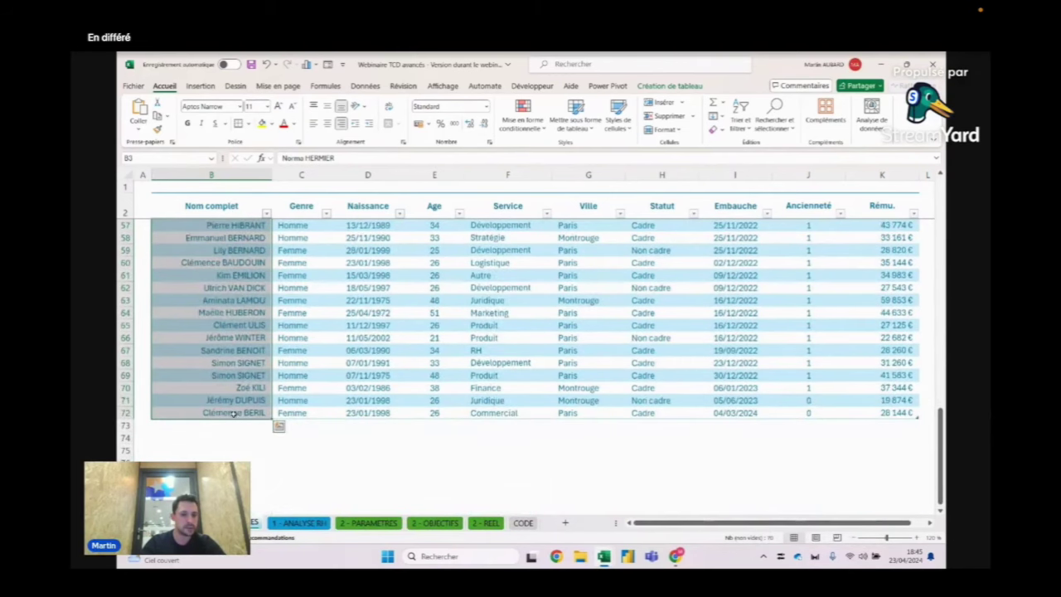
scroll(247, 412, "up", 6)
scroll(273, 348, "up", 6)
scroll(299, 273, "up", 6)
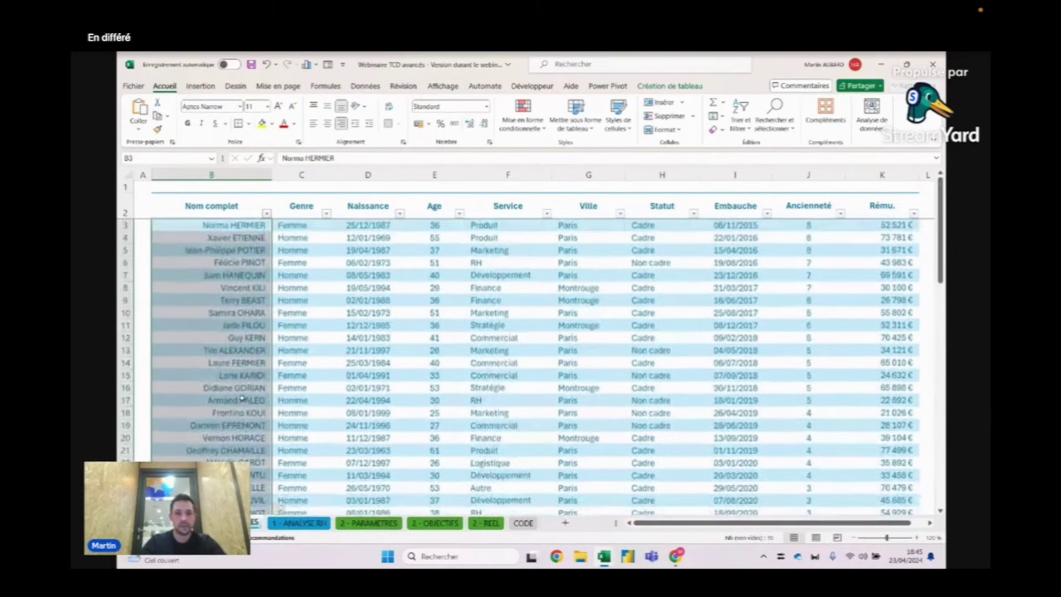
Check the birth date in D4, then bring up the '1 - ANALYSE RH' checklist
left_click(311, 226)
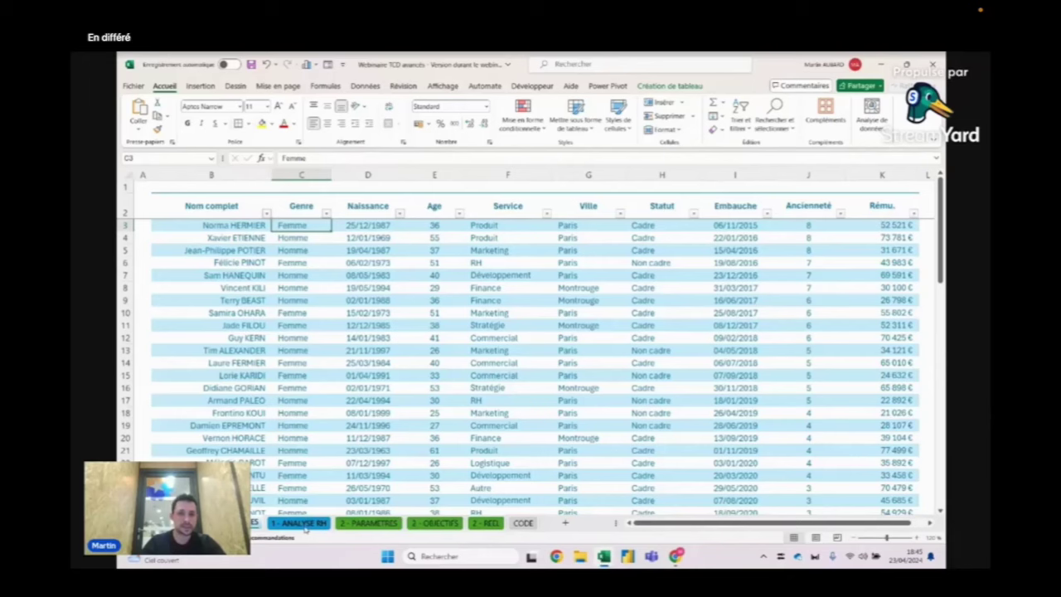
left_click(338, 241)
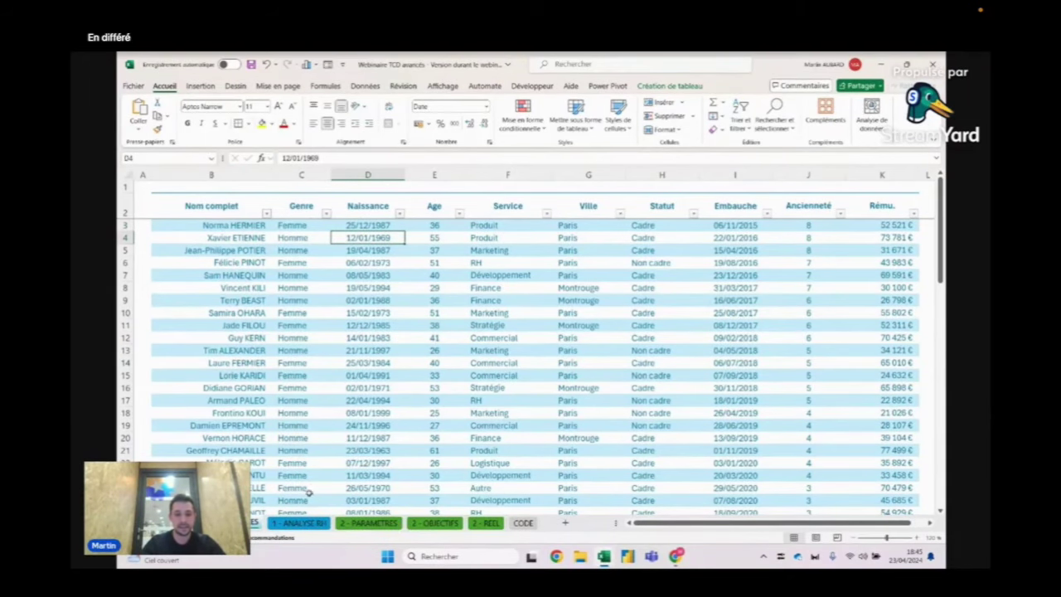
left_click(294, 523)
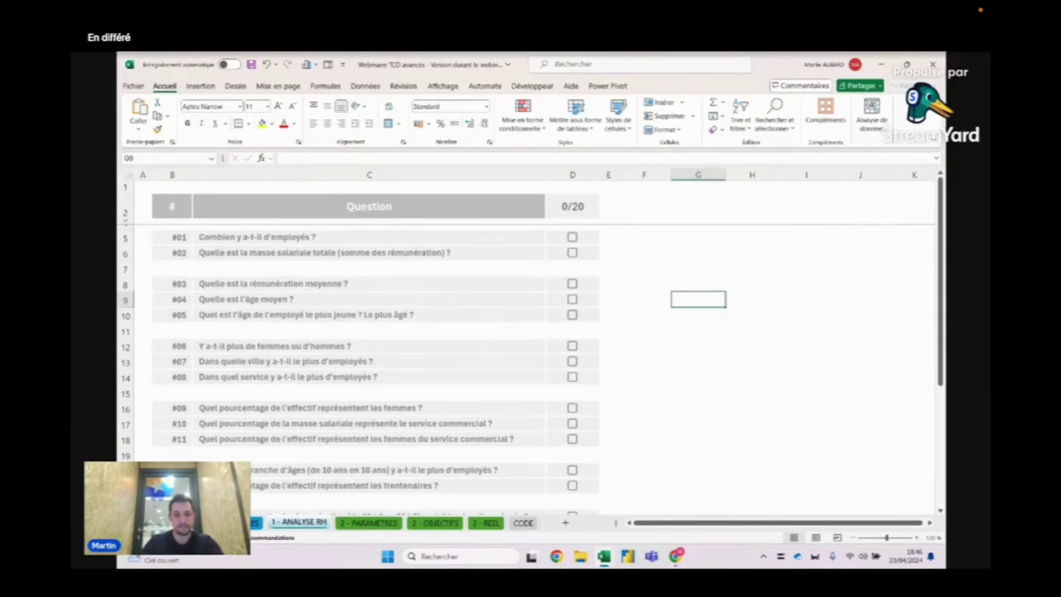
Tick checklist questions #02–#05, then untick them all, leaving the score at 0/20
key("ctrl+Page_Up")
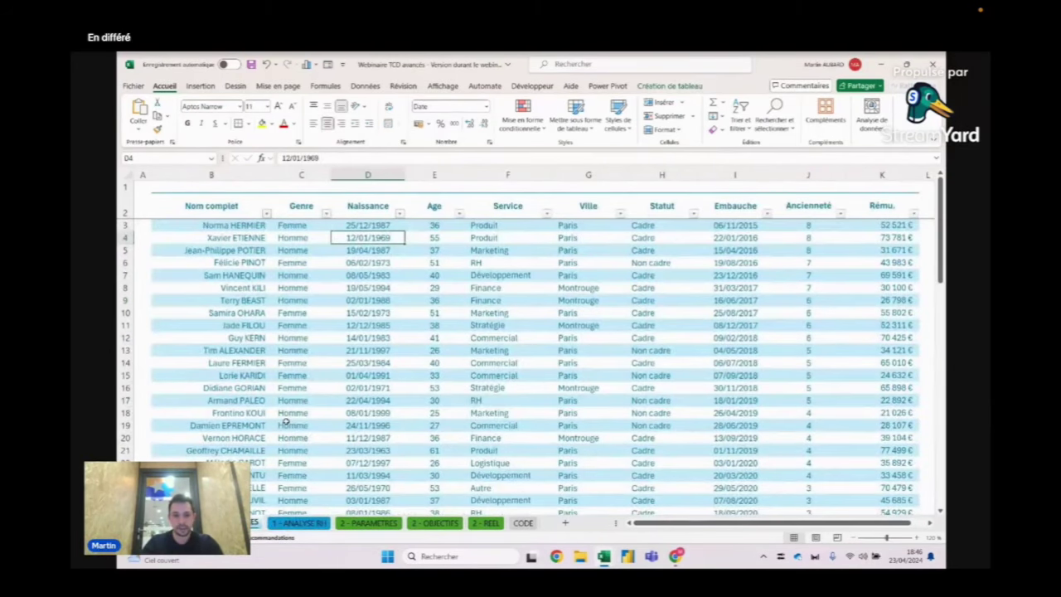
left_click(303, 524)
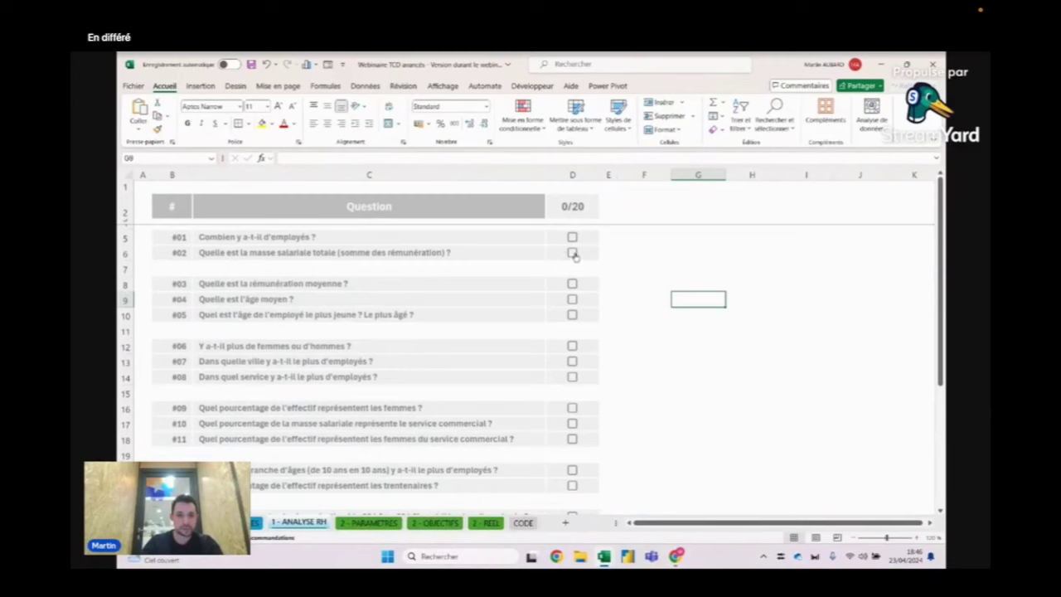
left_click(571, 253)
left_click(572, 283)
left_click(572, 299)
left_click(572, 315)
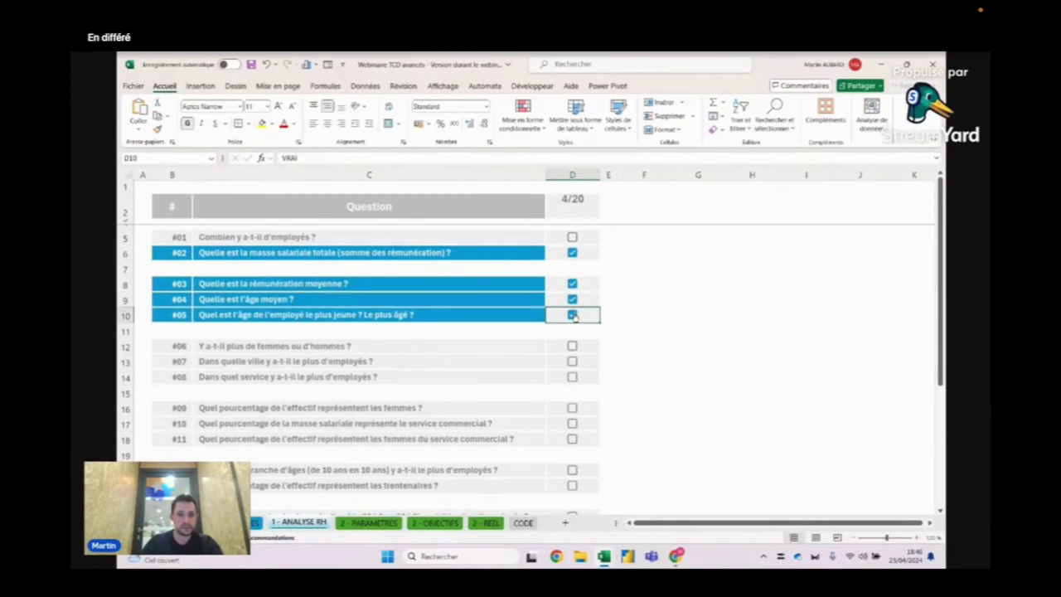
left_click(572, 315)
left_click(572, 299)
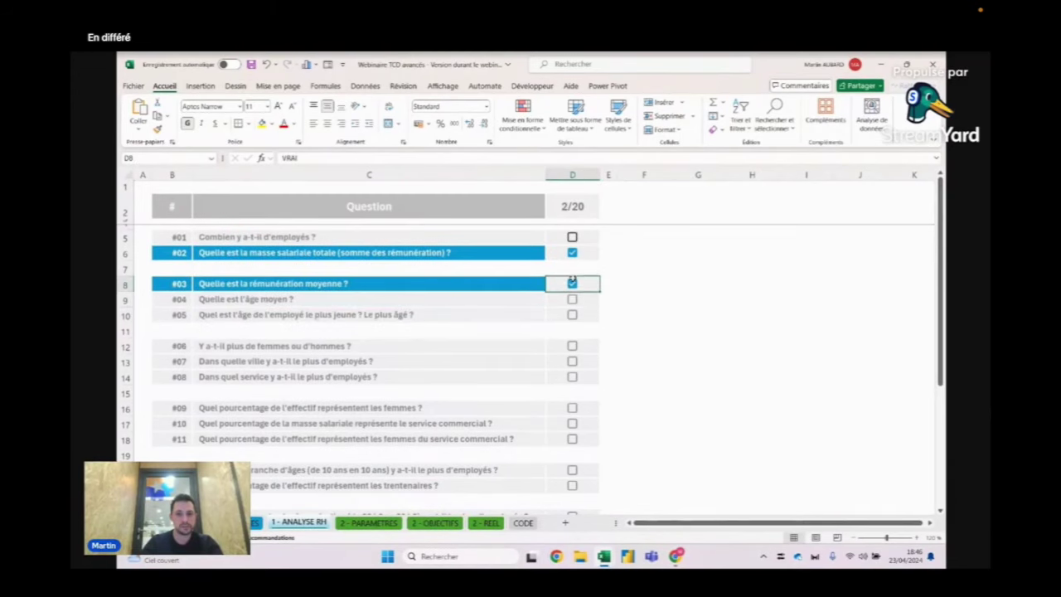
left_click(572, 284)
left_click(572, 253)
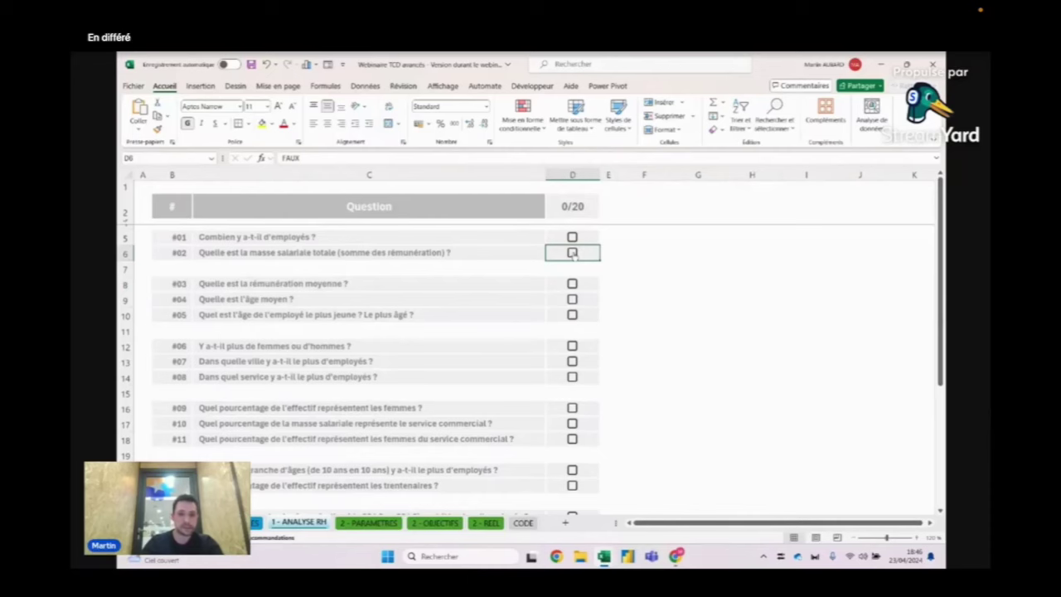
Put the active cell inside the employee table and show the Insertion ribbon
left_click(254, 522)
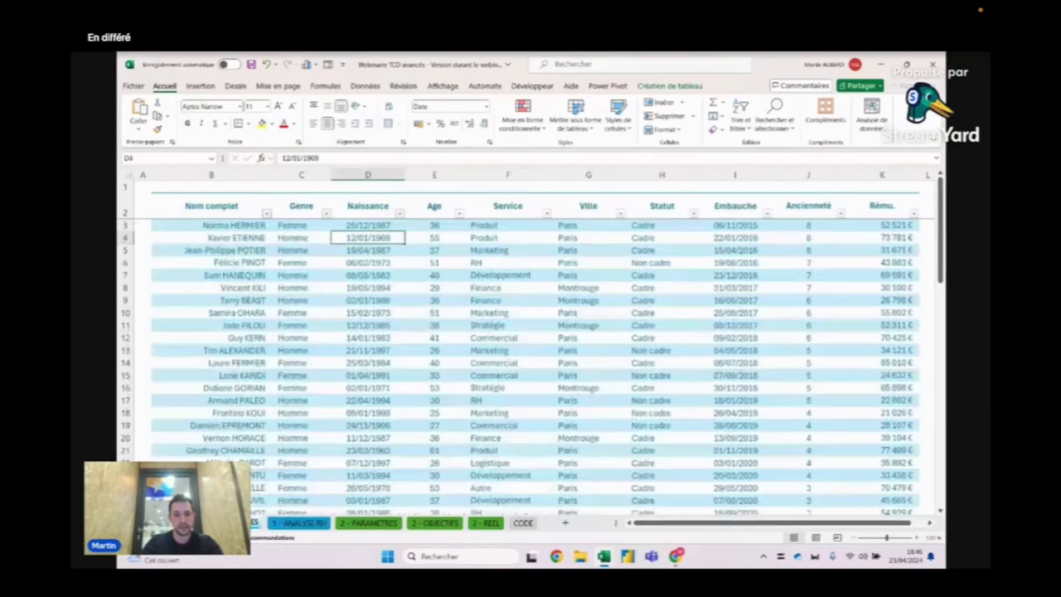
left_click(343, 300)
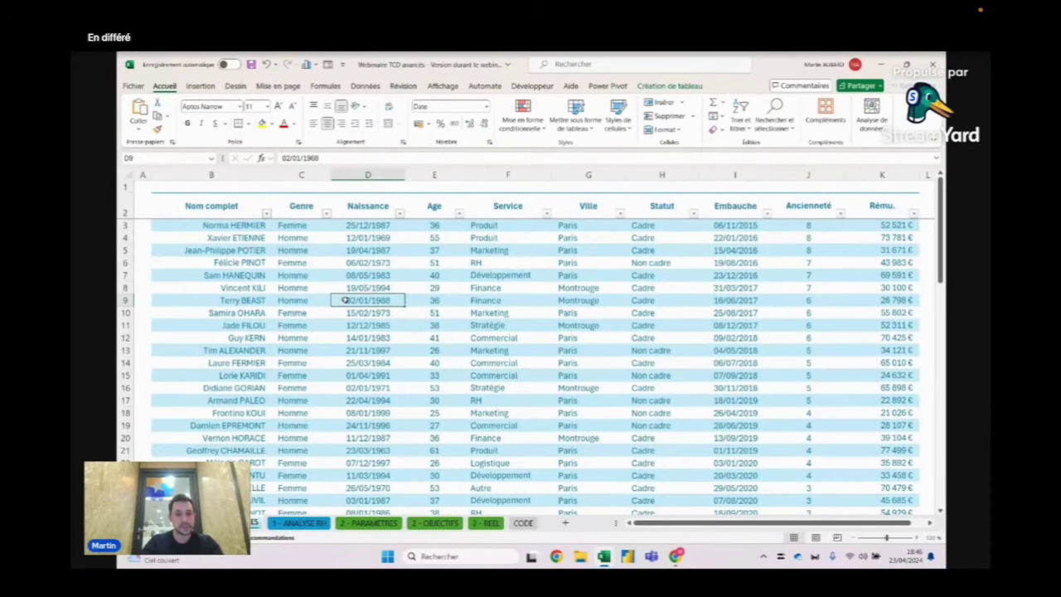
left_click(204, 87)
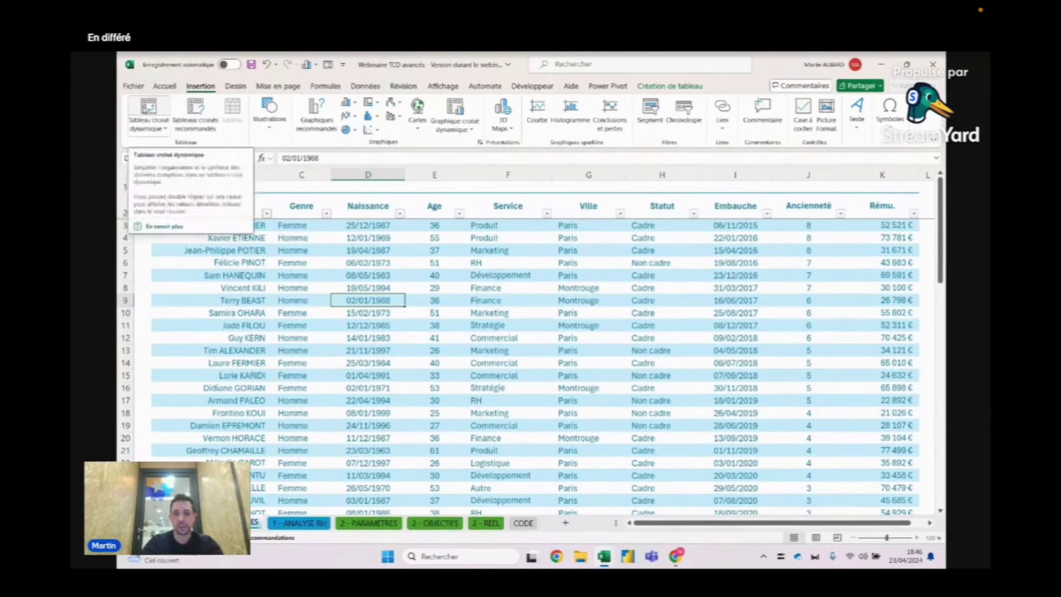
Insert a pivot table from Tab_Salariés on the existing sheet at '1 - ANALYSE RH'!$F$5
left_click(147, 110)
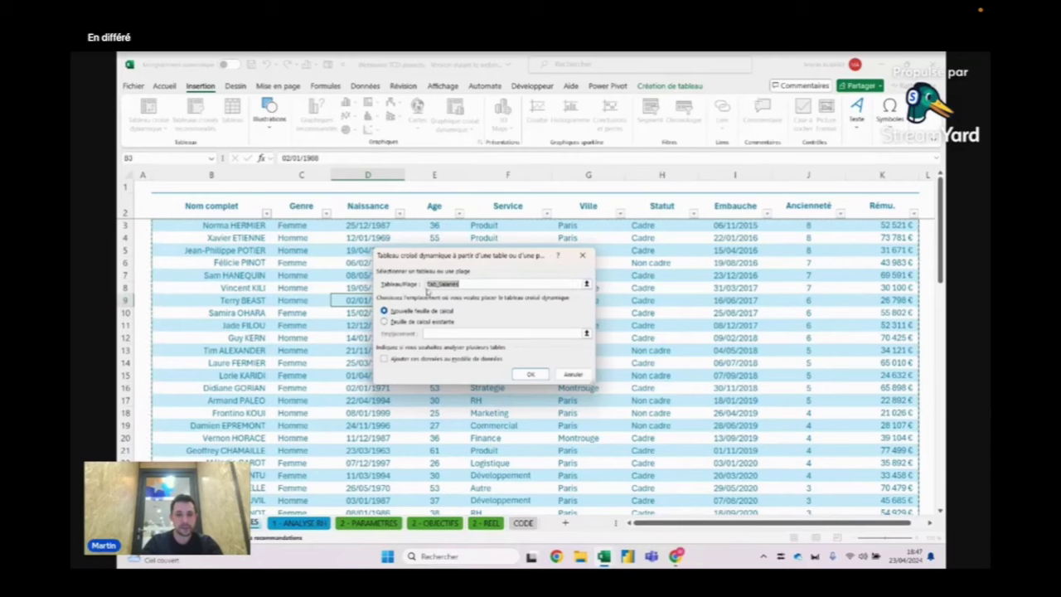
left_click(409, 323)
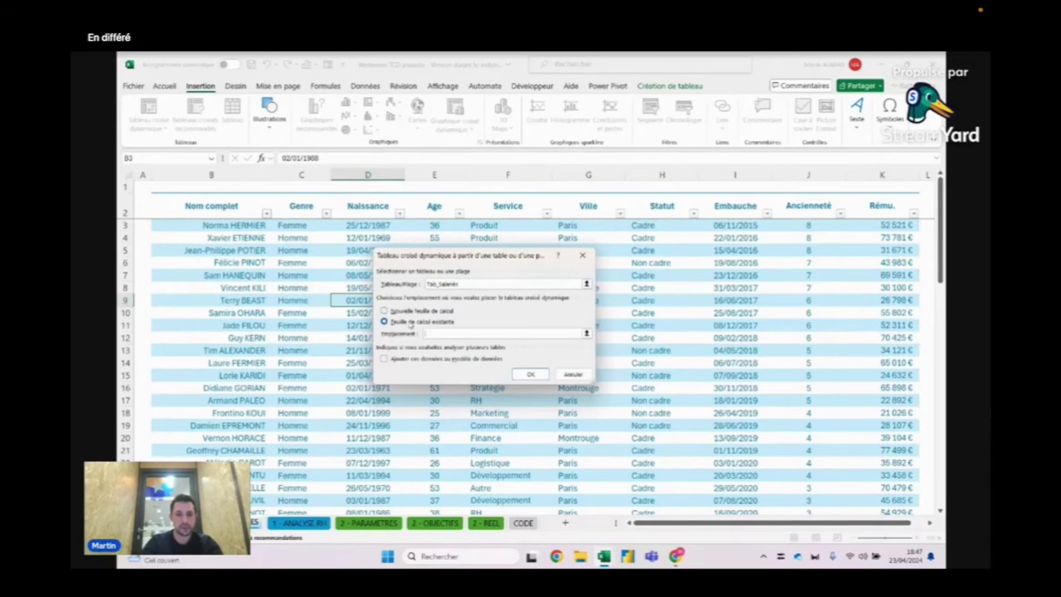
left_click(313, 524)
left_click(657, 238)
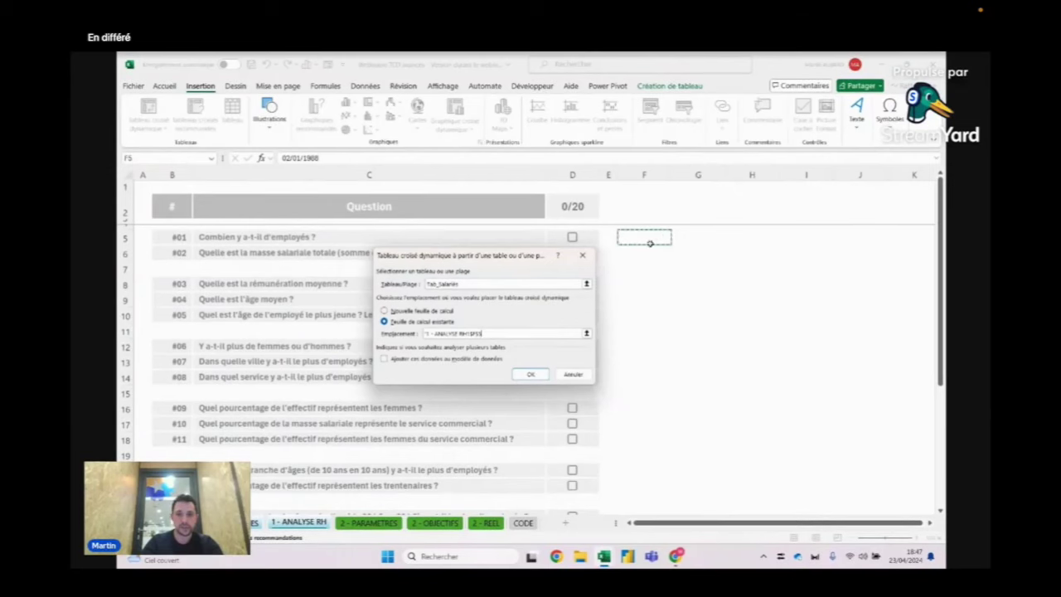
left_click(465, 284)
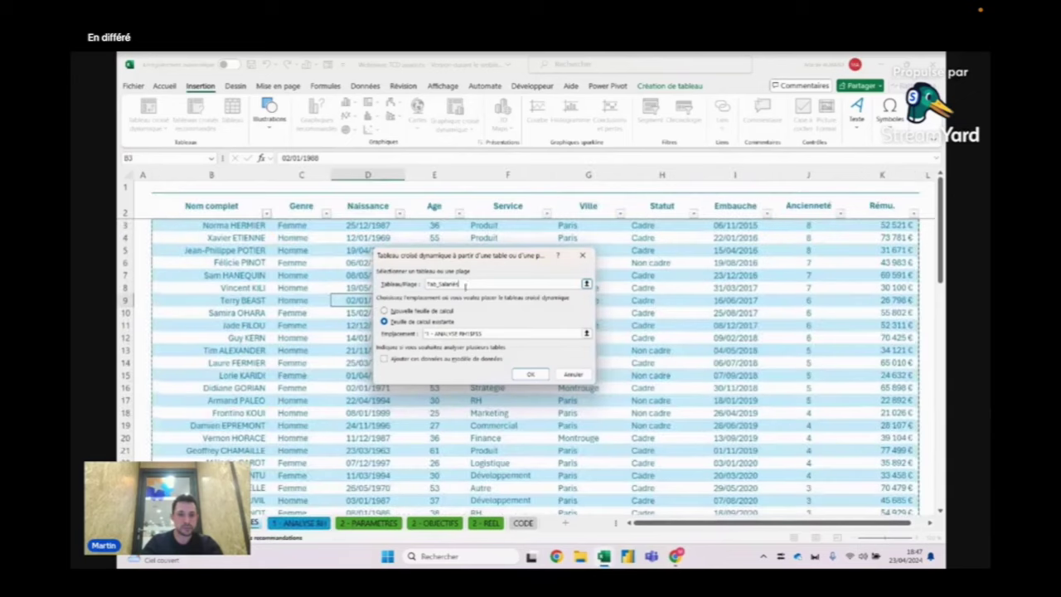
left_click(485, 334)
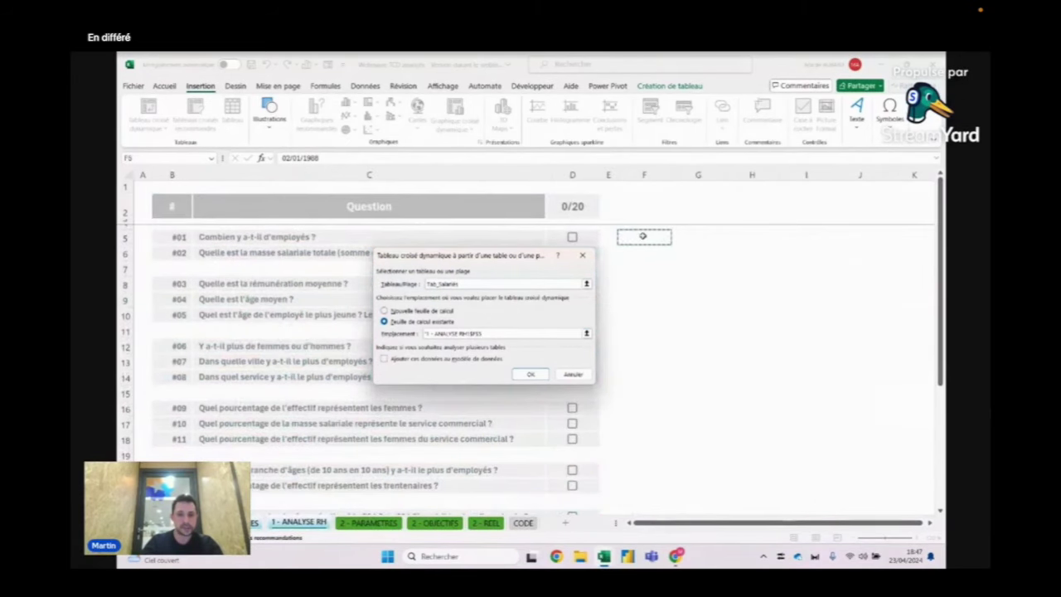
left_click(534, 374)
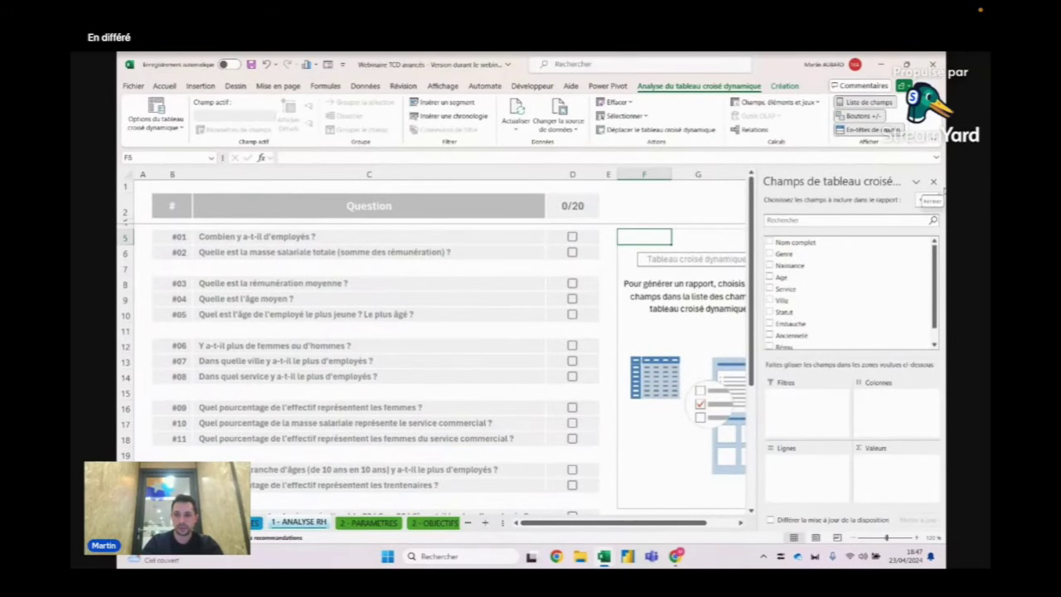
Select the area occupied by the empty pivot table on the checklist sheet
left_click_drag(694, 522, 722, 517)
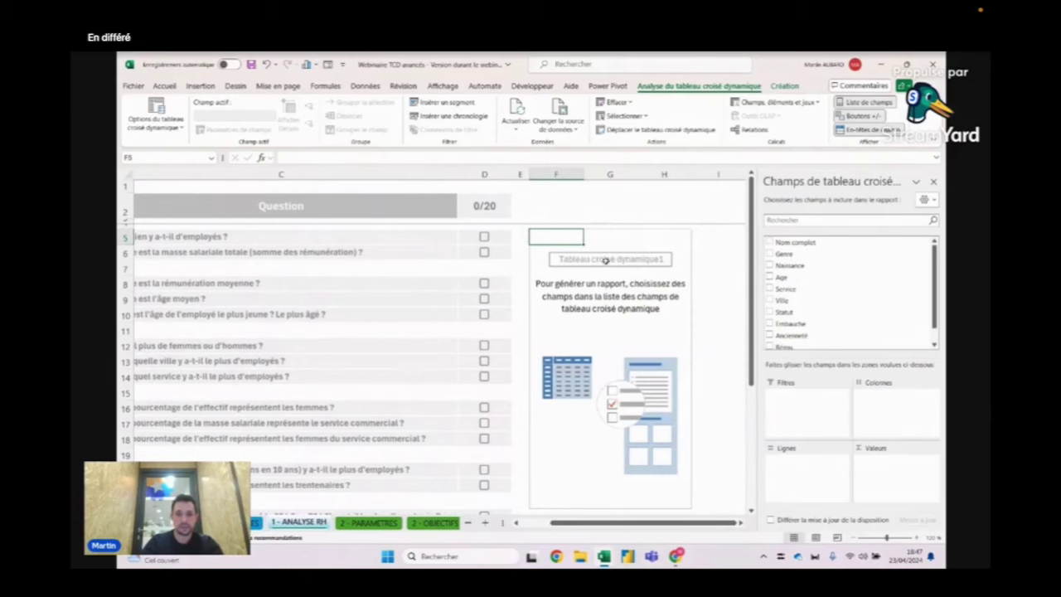
scroll(584, 240, "down", 5)
scroll(584, 241, "up", 5)
left_click_drag(584, 240, 642, 465)
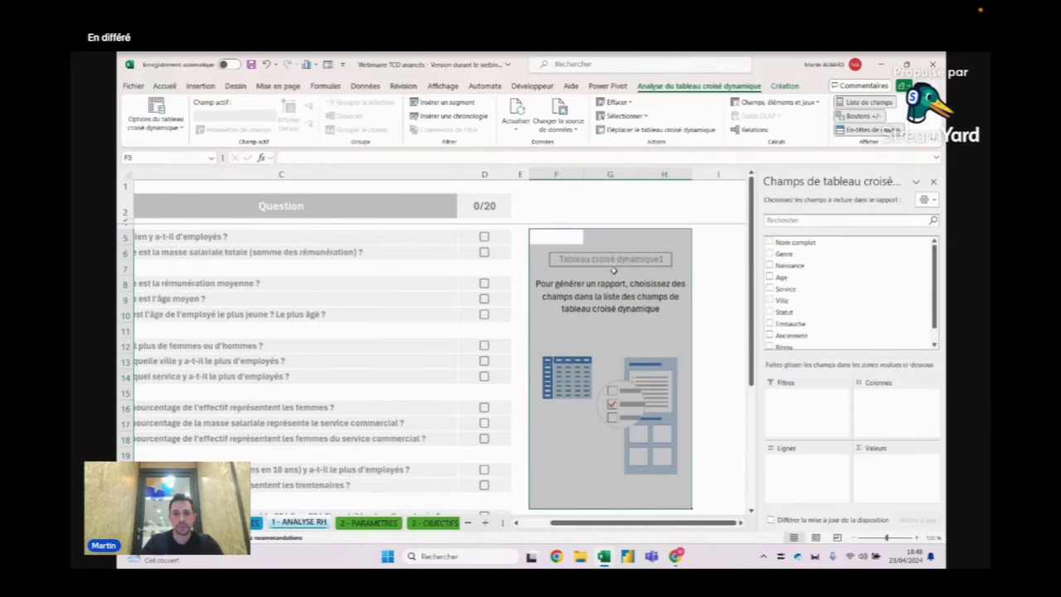
left_click_drag(577, 235, 686, 498)
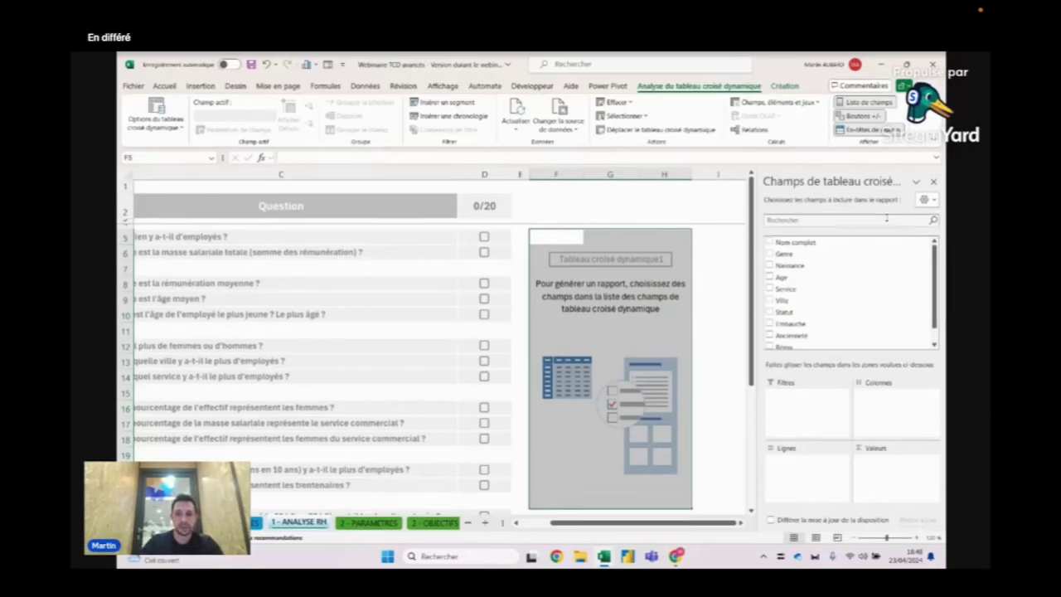
mouse_move(796, 242)
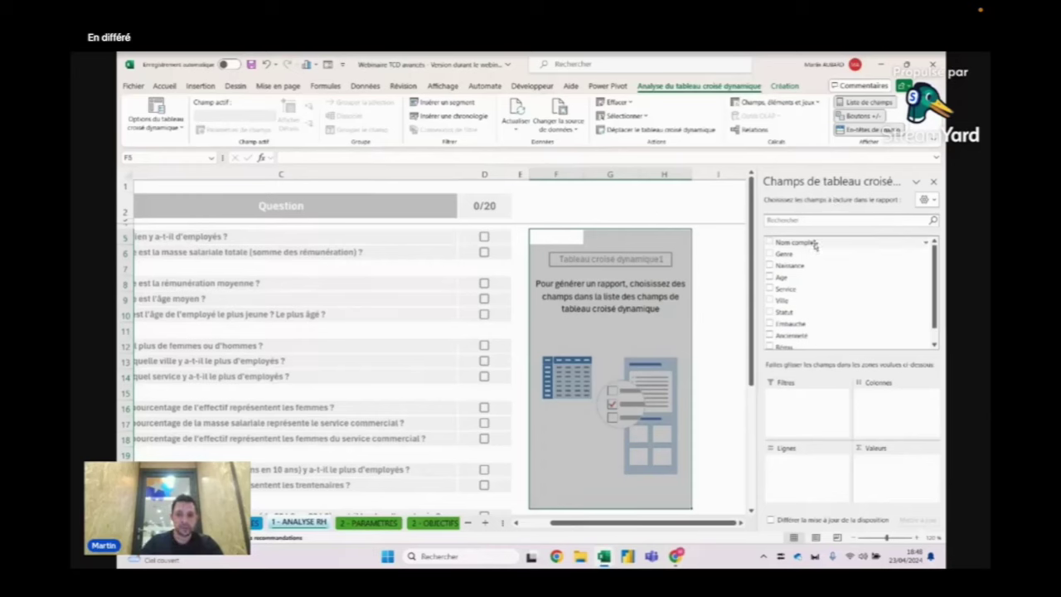
Inspect the Genre and Age columns on the data sheet, then return to the HR questions
key("ctrl+Page_Up")
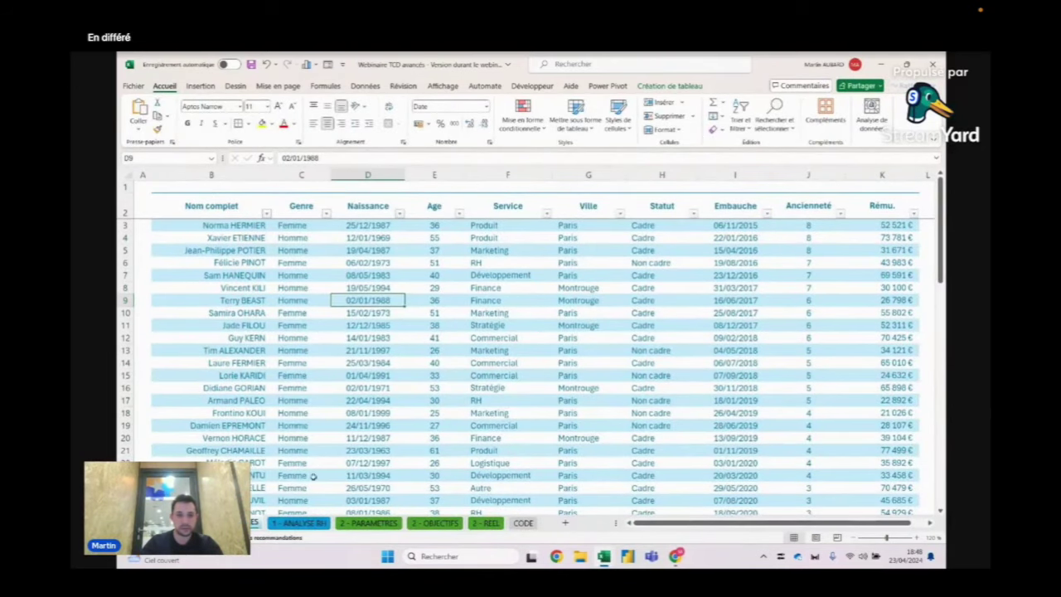
left_click(310, 207)
left_click(367, 207)
left_click(434, 206)
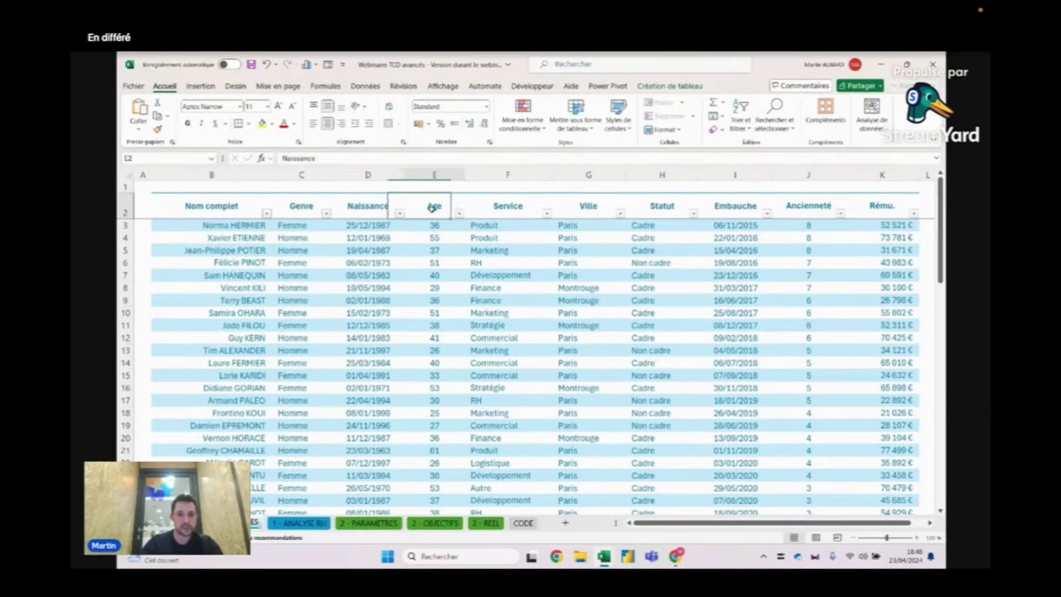
left_click(317, 524)
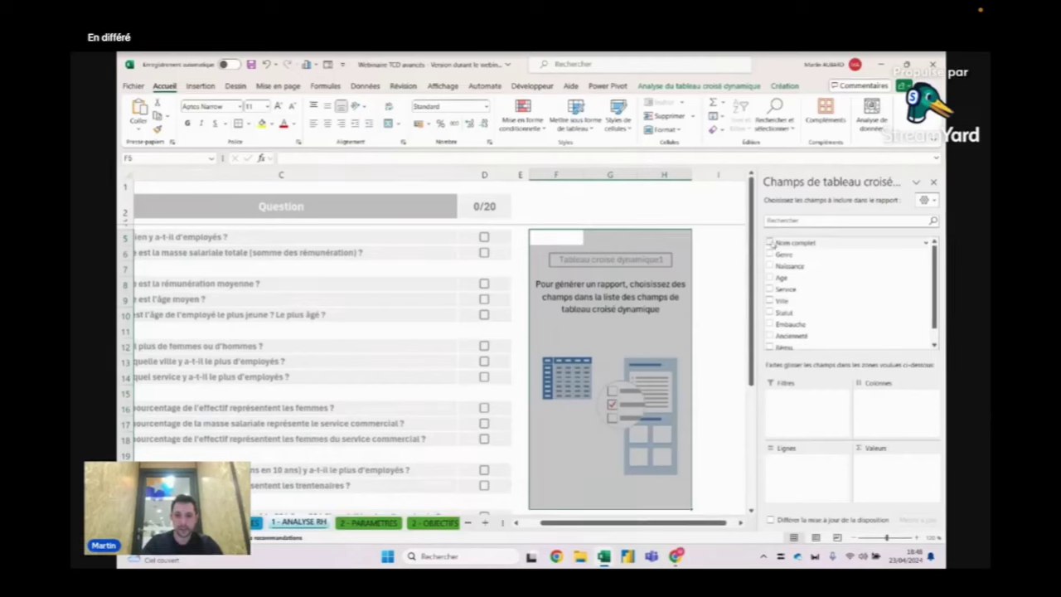
left_click(769, 255)
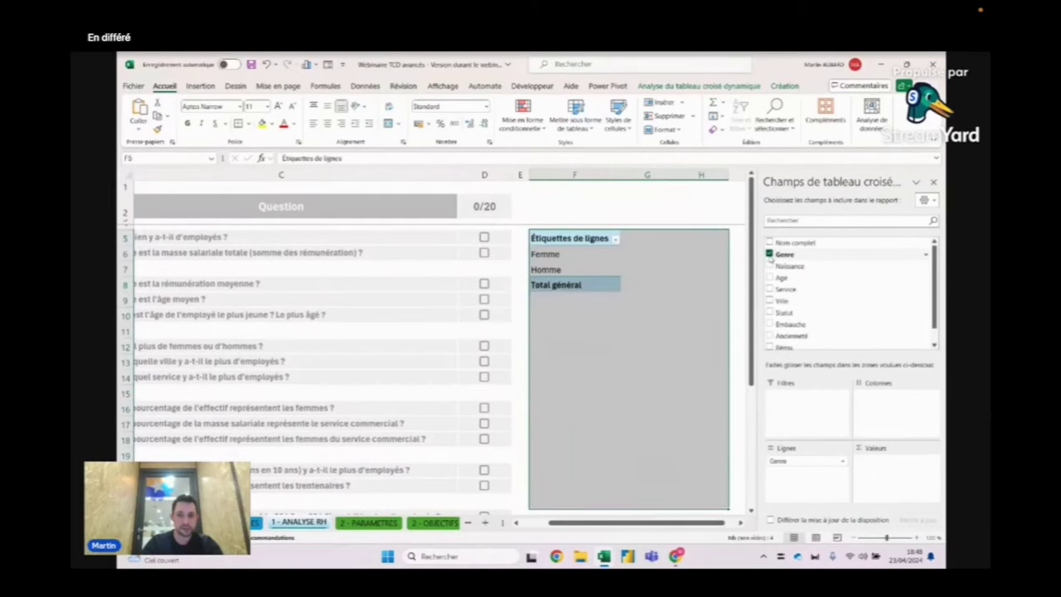
left_click(769, 254)
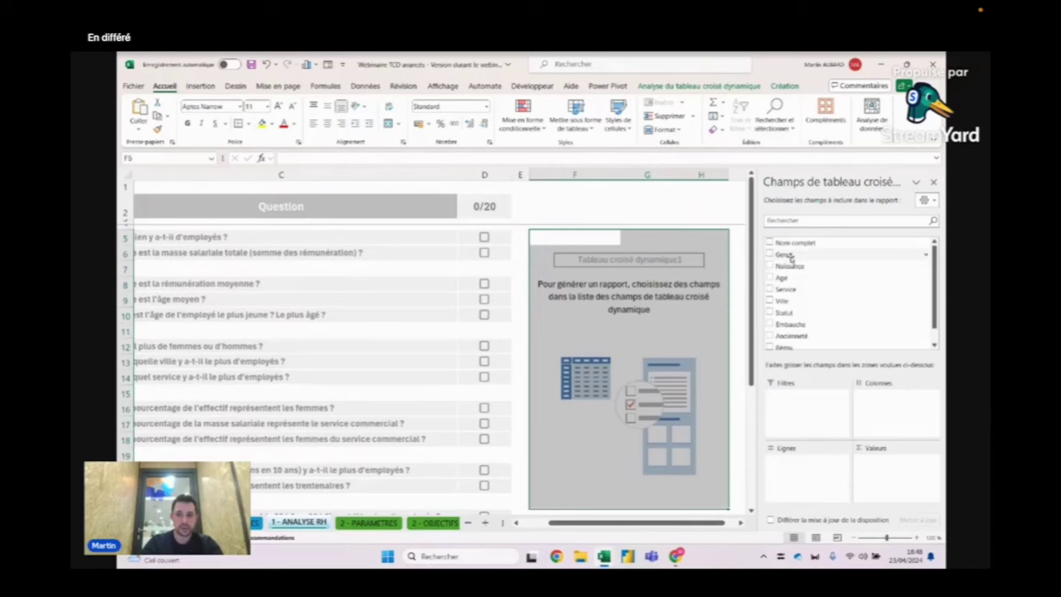
left_click_drag(787, 254, 880, 477)
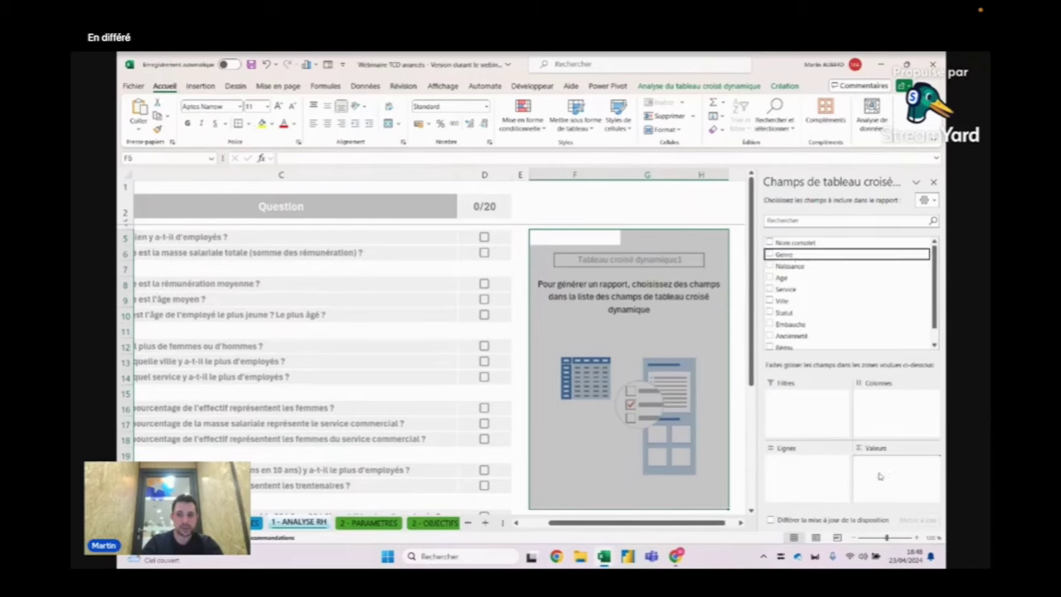
left_click(769, 255)
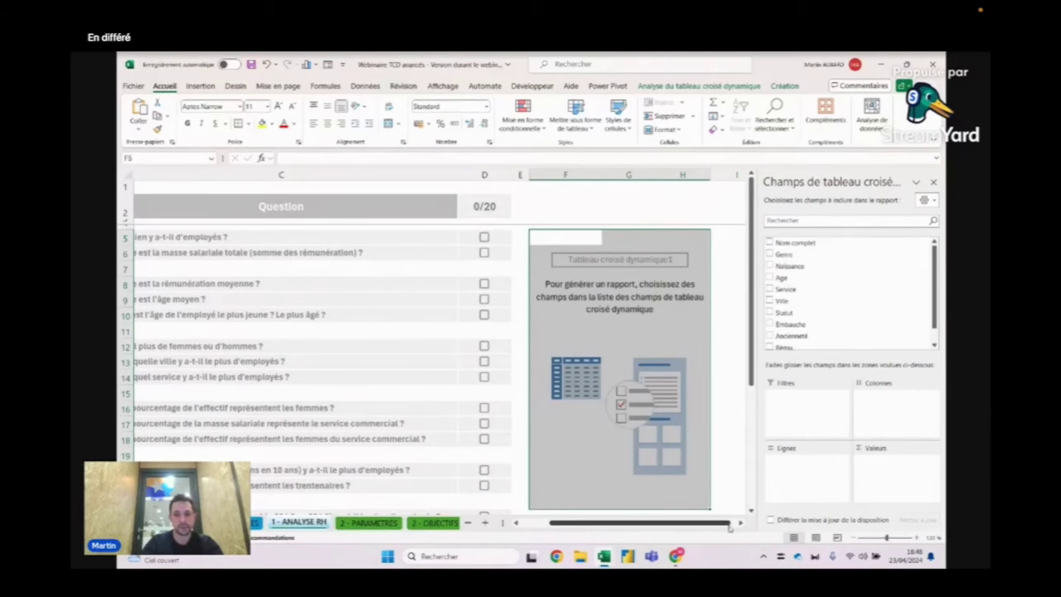
left_click_drag(726, 524, 720, 524)
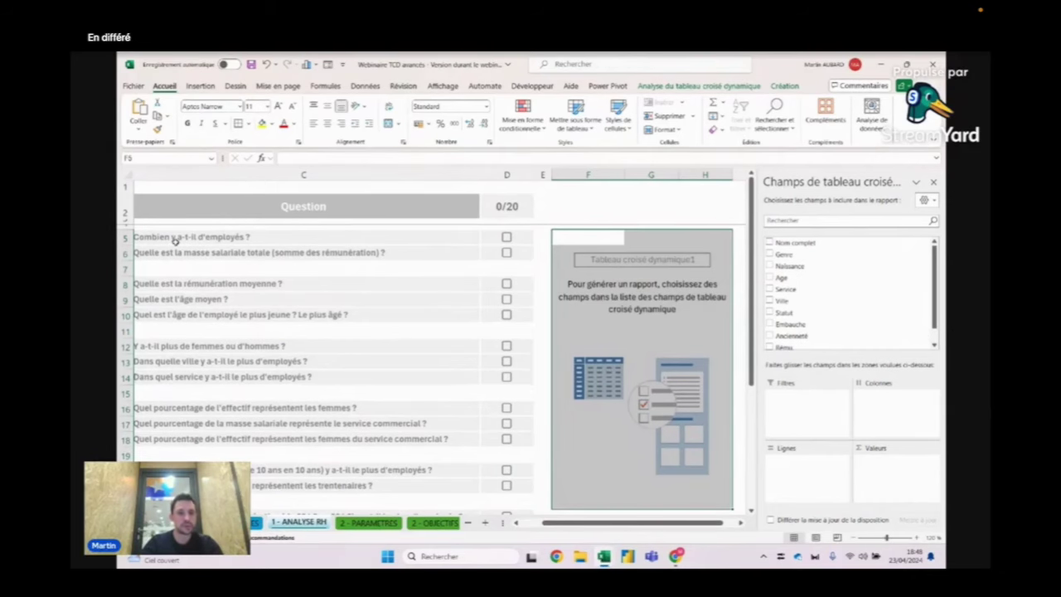
left_click(182, 238)
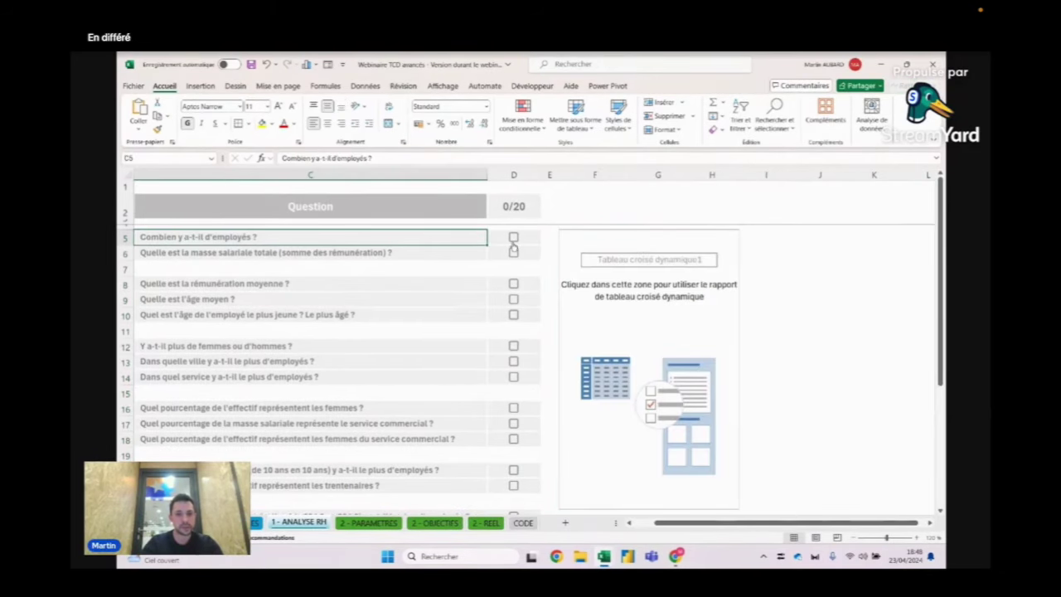
left_click(596, 241)
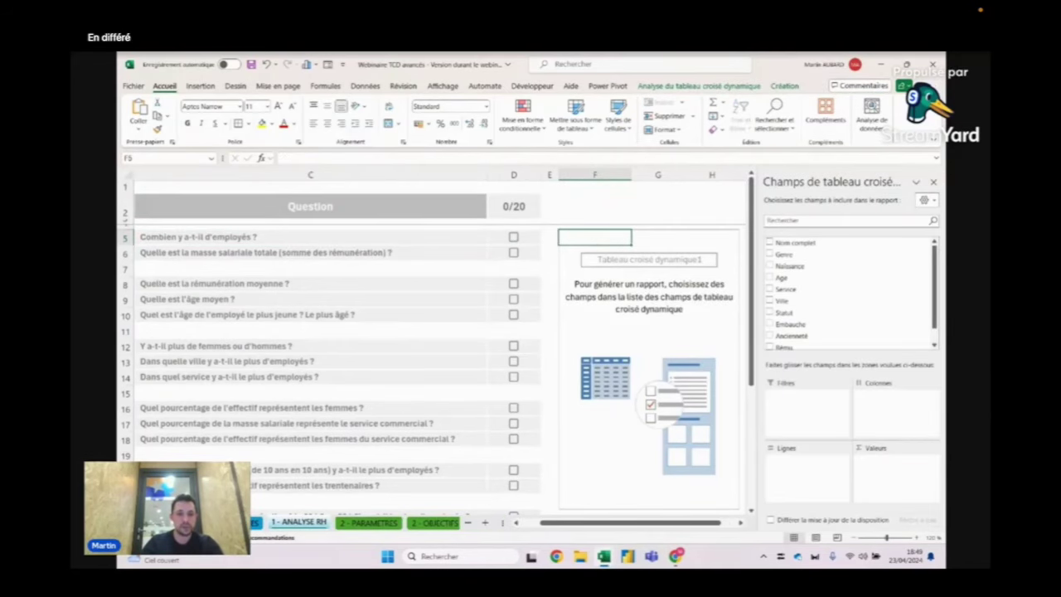
key("ctrl+Page_Up")
key("ctrl+space")
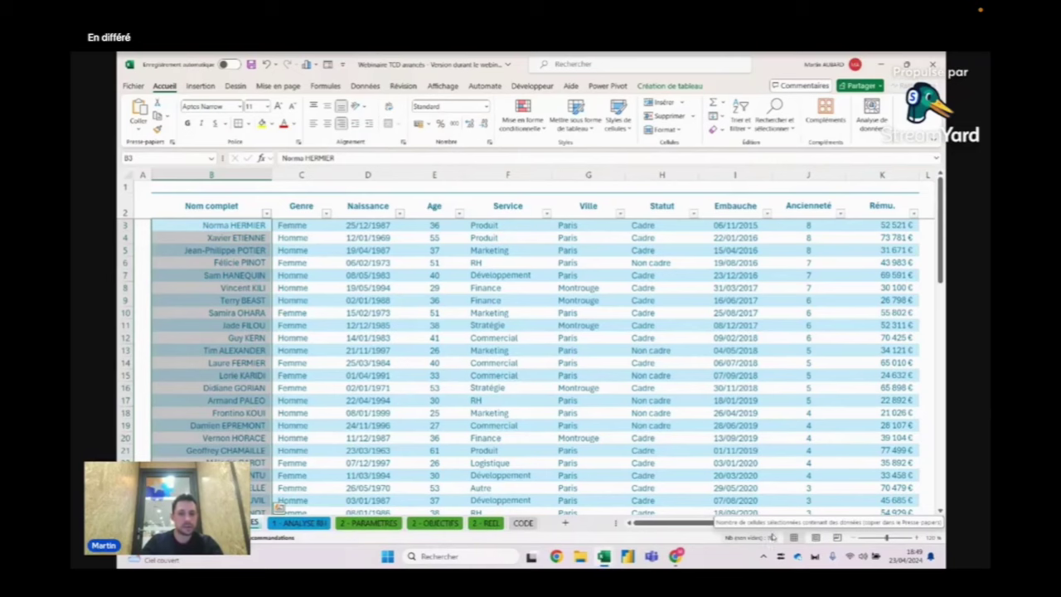
left_click(307, 524)
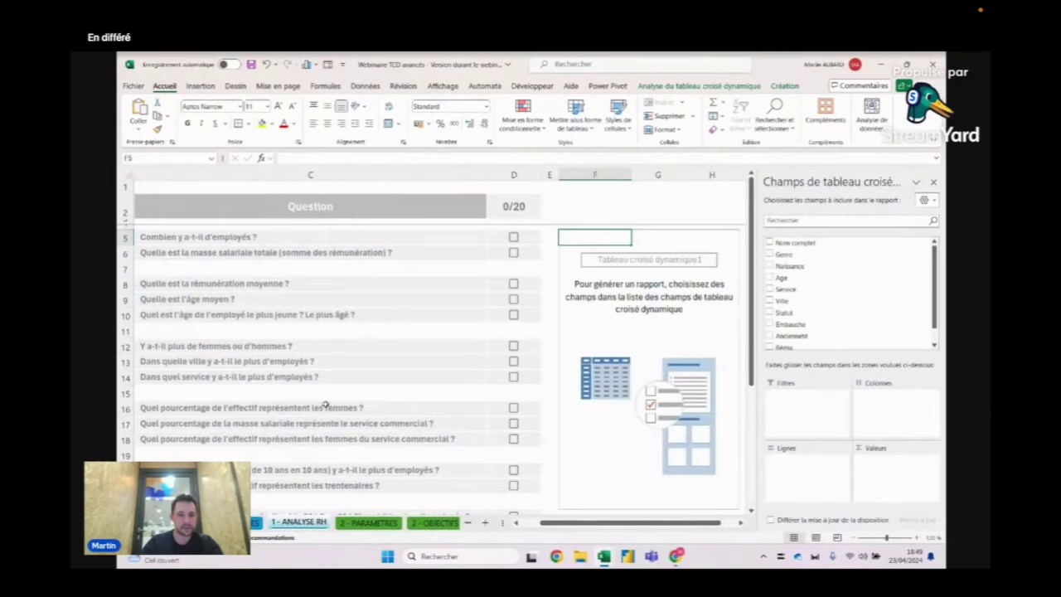
scroll(325, 404, "down", 3)
scroll(325, 406, "down", 2)
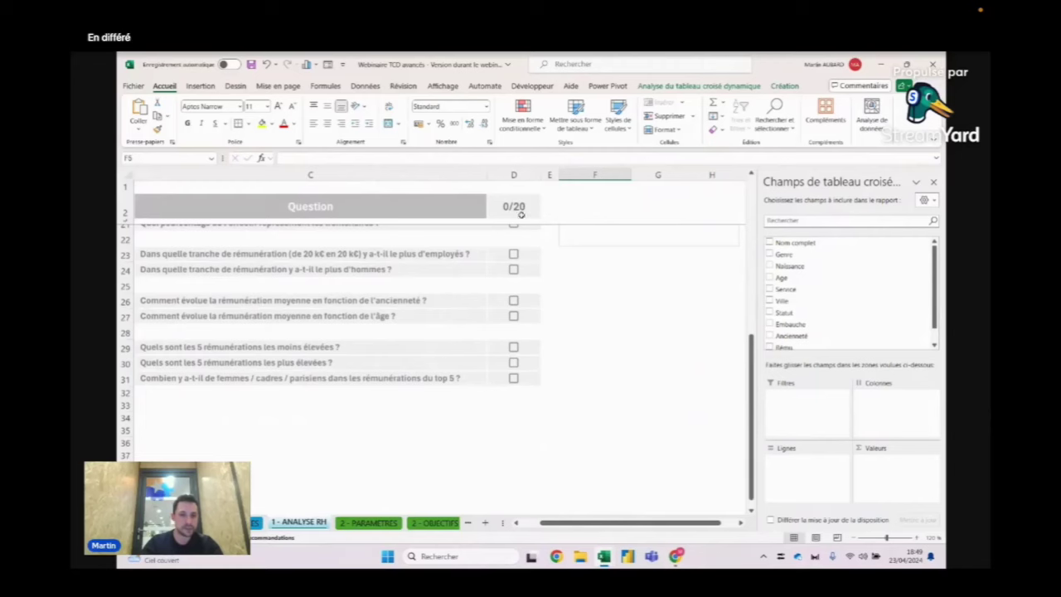
scroll(513, 344, "up", 3)
scroll(514, 353, "up", 2)
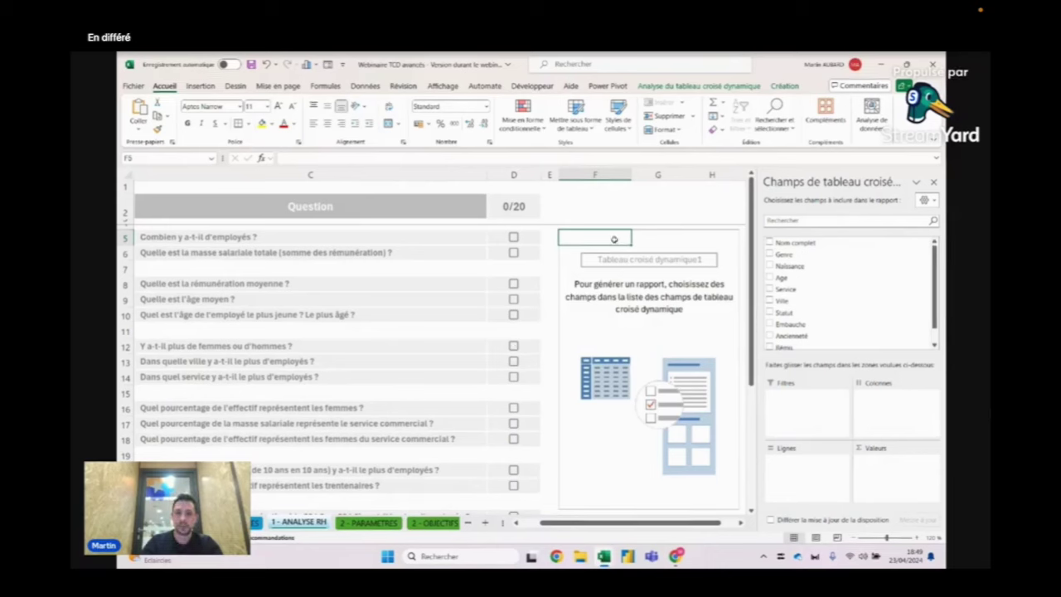
mouse_move(794, 242)
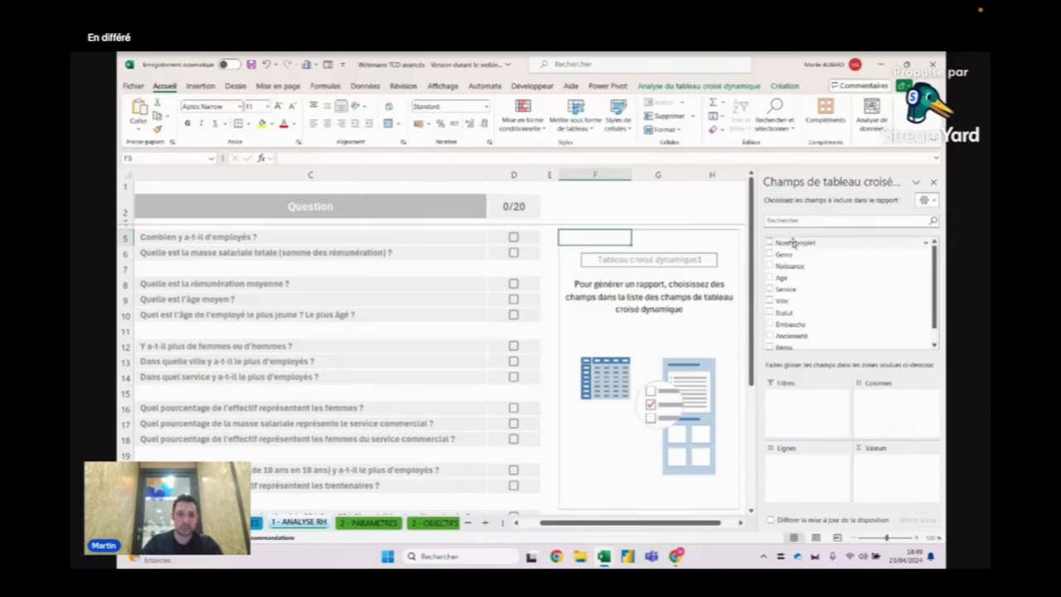
left_click_drag(792, 242, 305, 492)
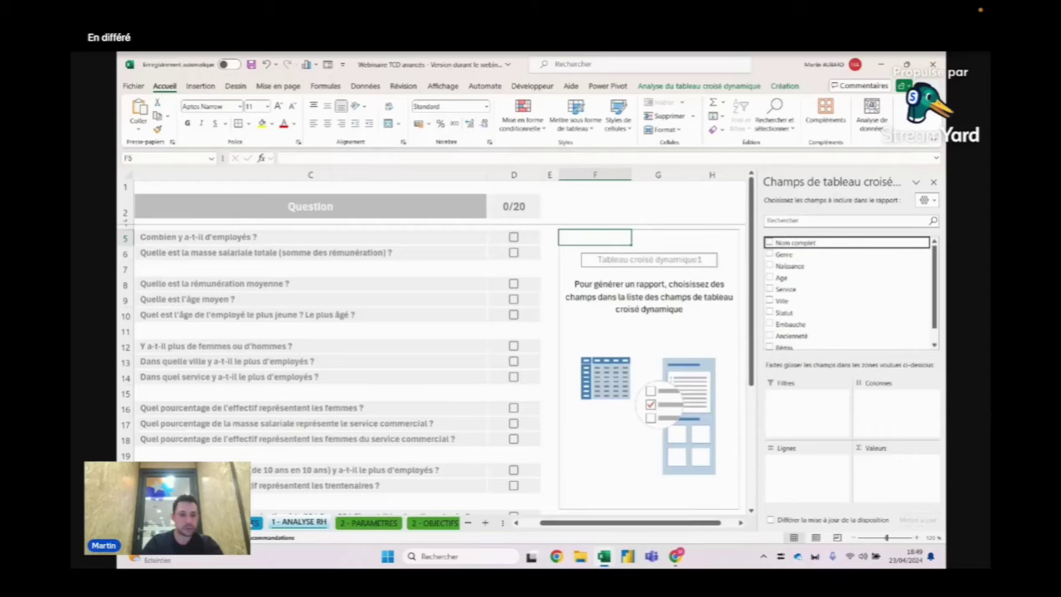
Add Nom complet to the pivot's Valeurs to count the 70 employees
left_click(299, 523)
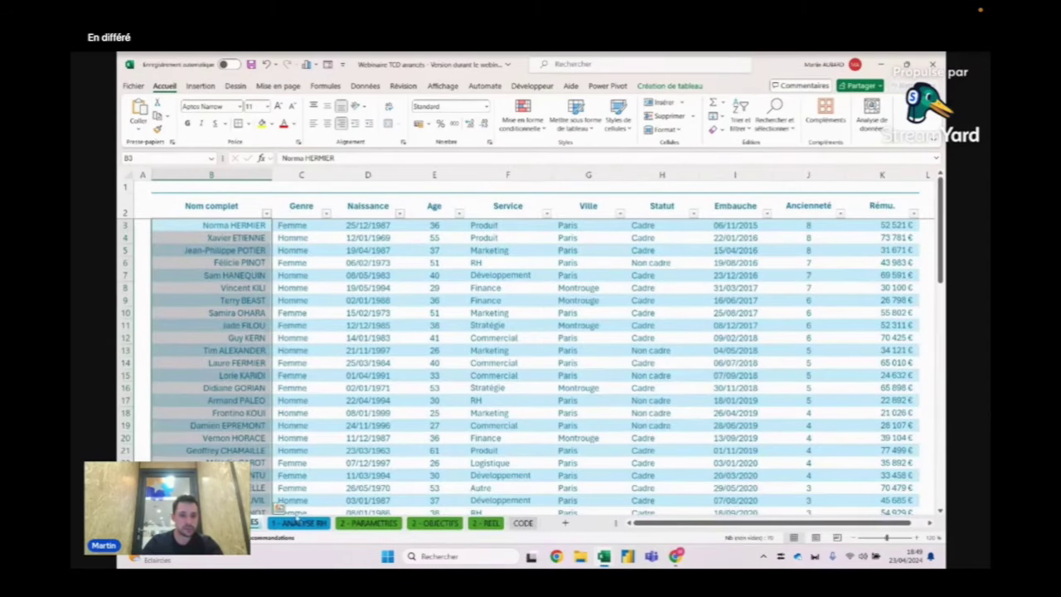
left_click(298, 522)
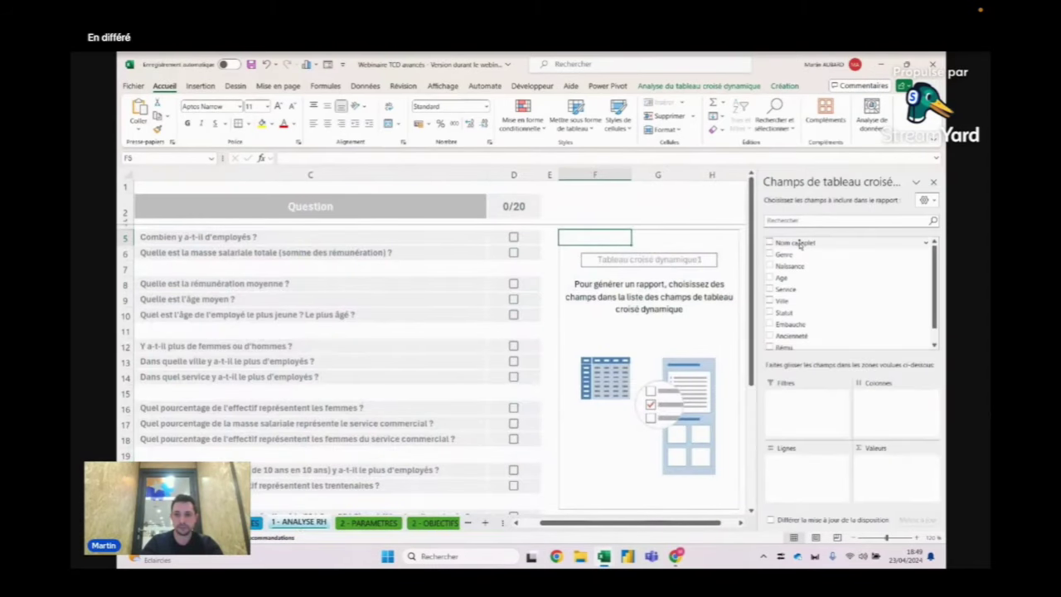
mouse_move(796, 242)
left_mouse_down()
mouse_move(862, 373)
mouse_move(880, 471)
left_mouse_up()
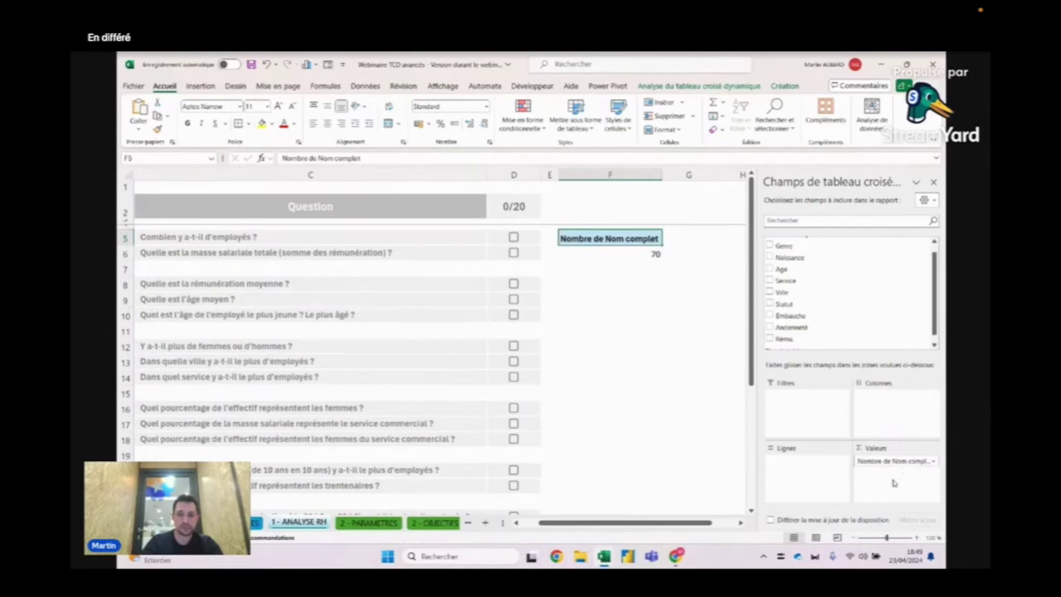
left_click(902, 462)
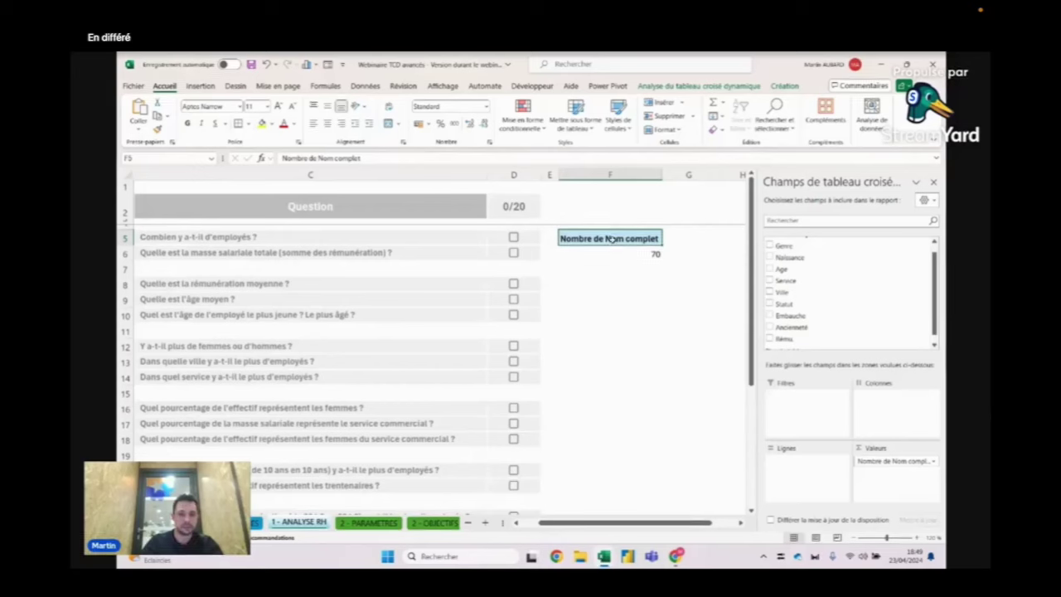
Rename the value header to 'Effectif' and tick the first question for a 1/20 score
type("Effectif")
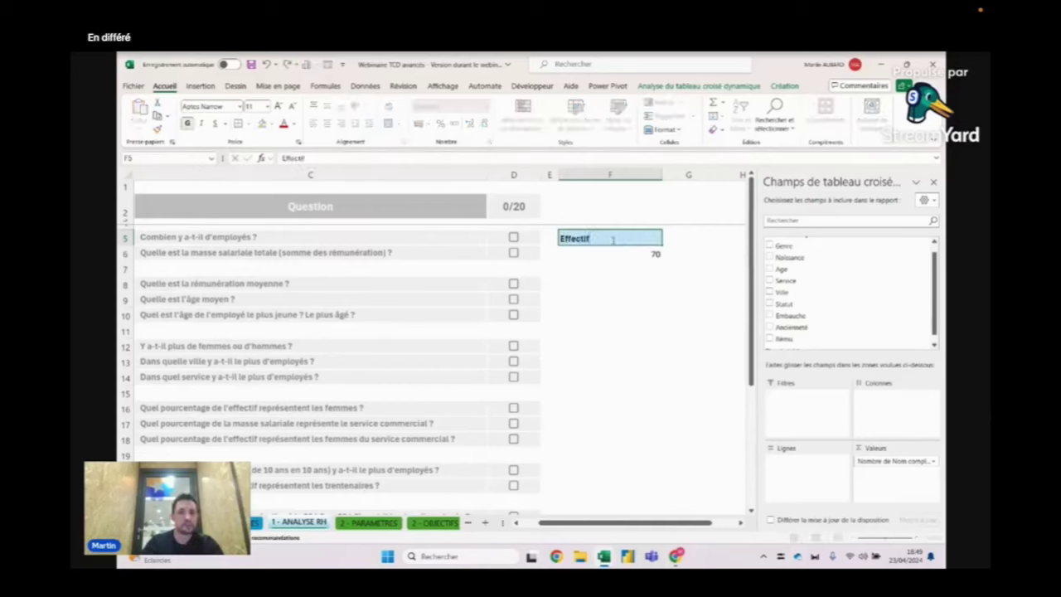
key("Return")
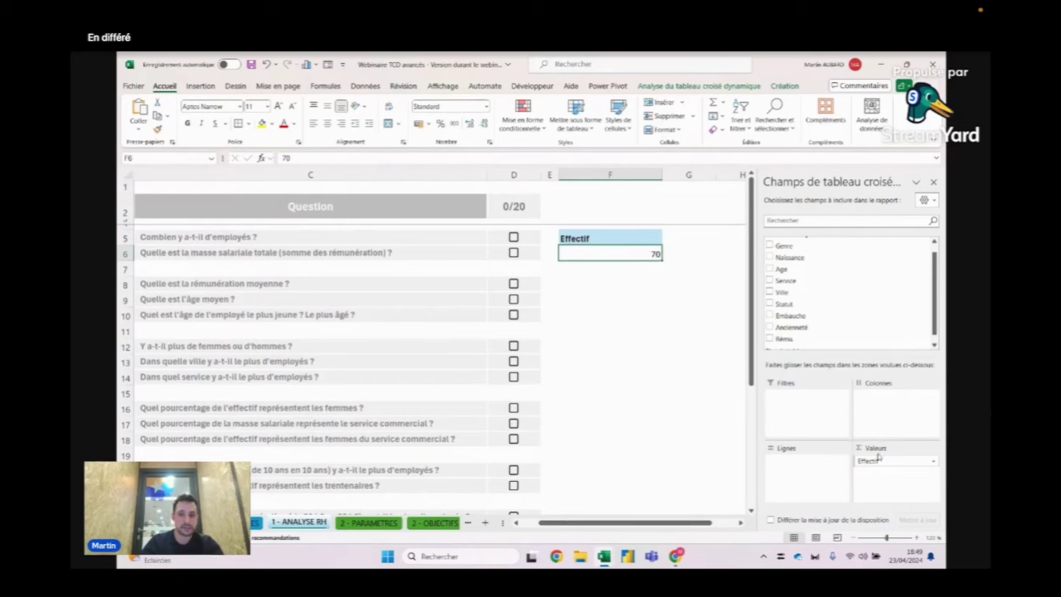
scroll(779, 297, "up", 1)
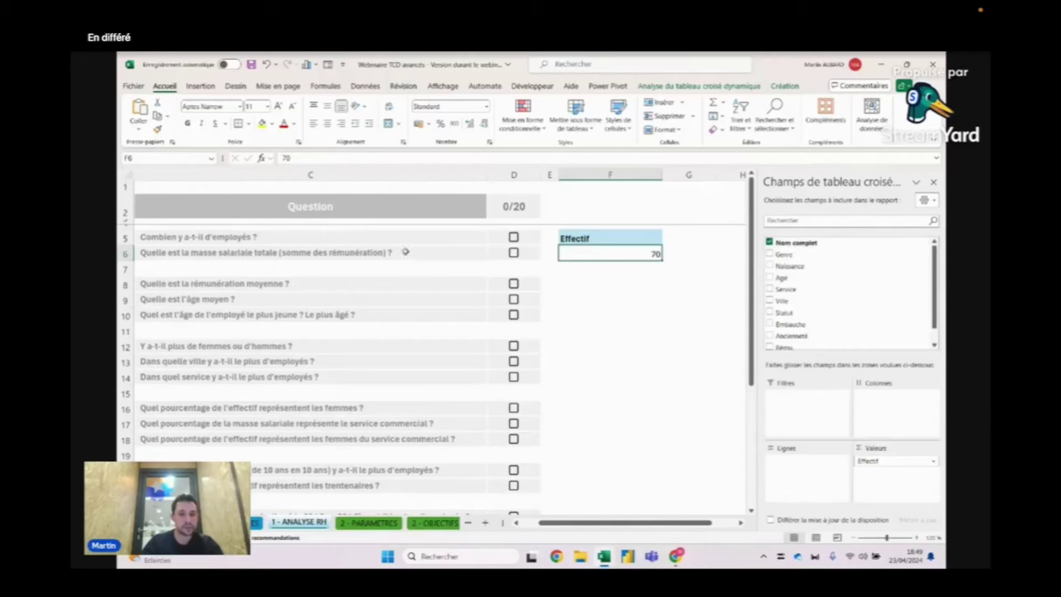
left_click(513, 237)
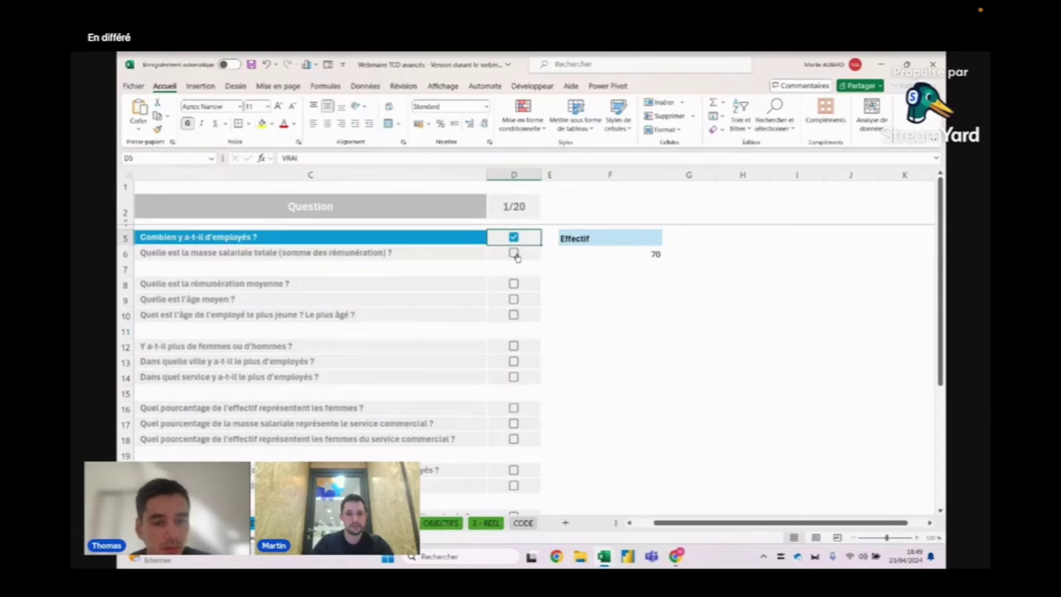
Inspect the D5 checkbox, the Insertion commands and D2's NB.SI.ENS score formula
left_click(597, 250)
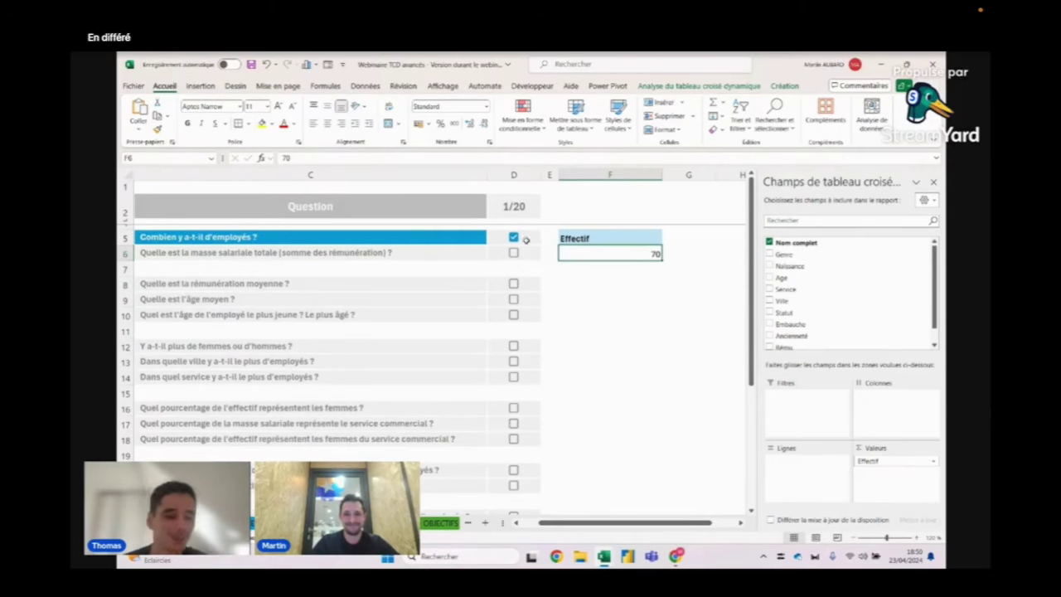
left_click(526, 239)
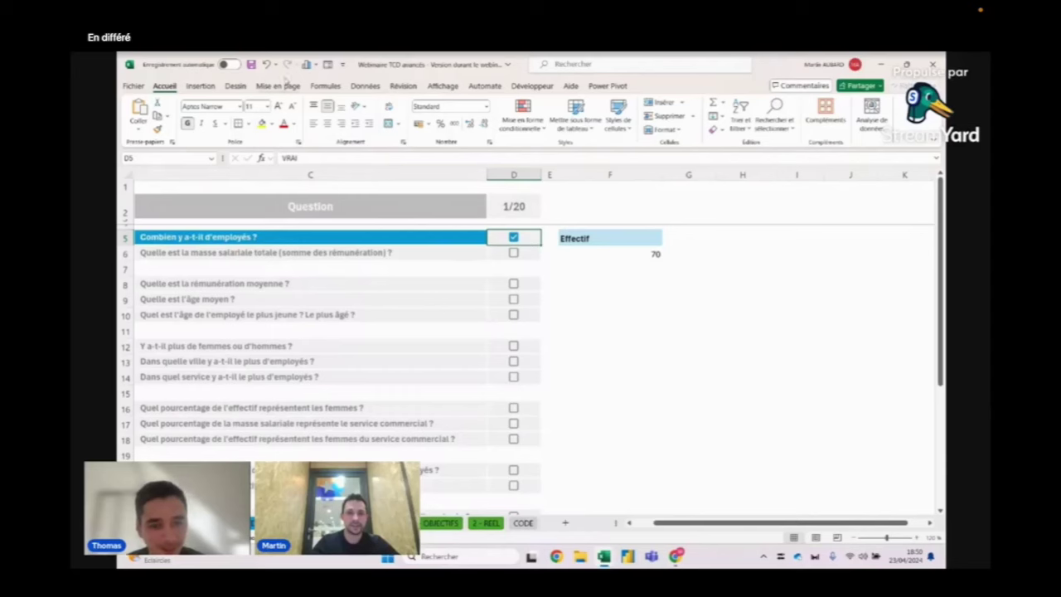
left_click(199, 86)
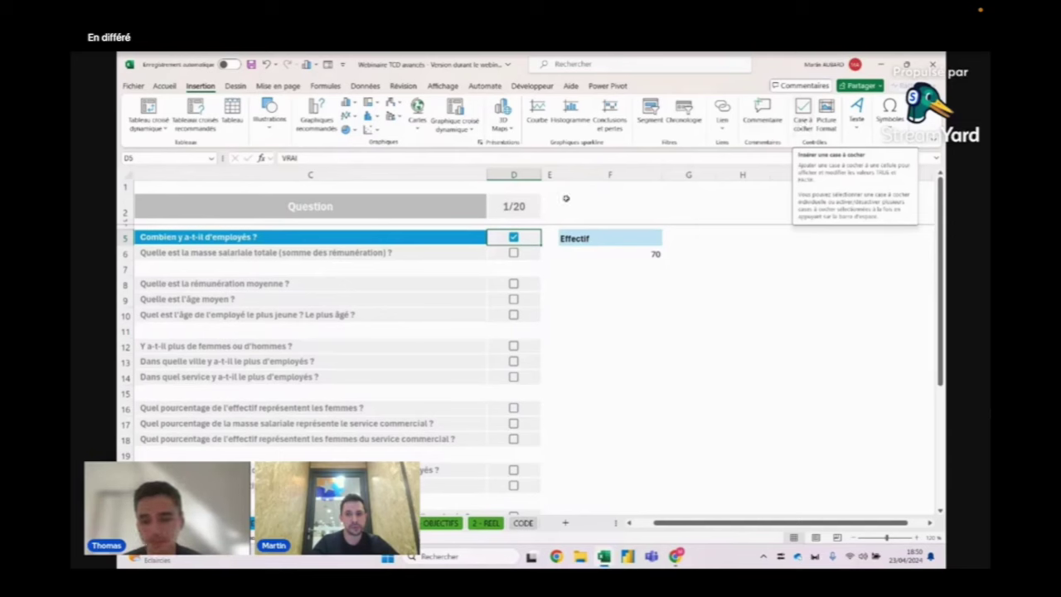
left_click(514, 207)
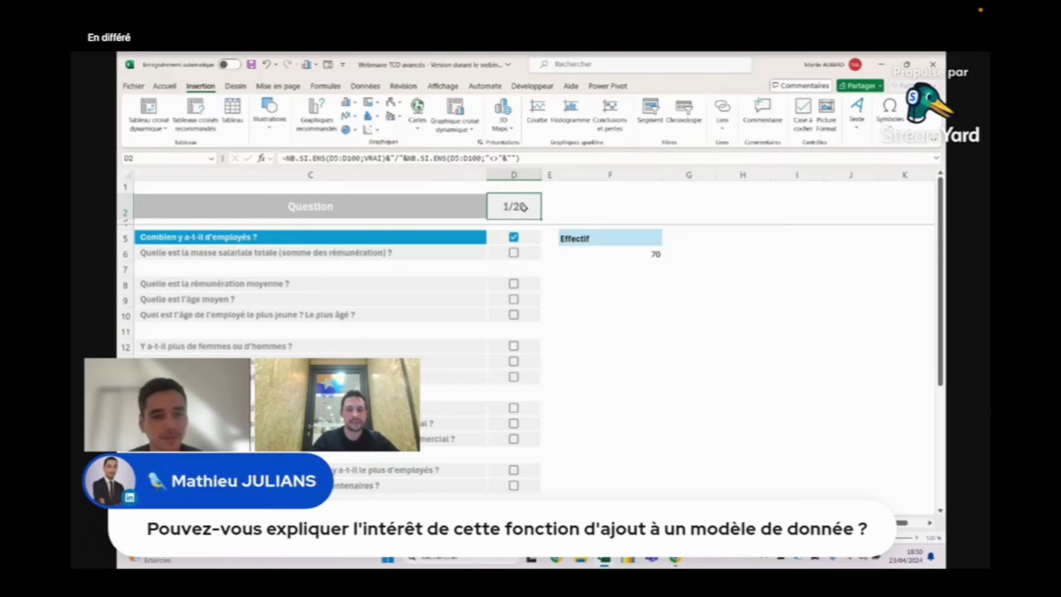
Select the pivot's Effectif total of 70 and scroll the view left
left_click(609, 251)
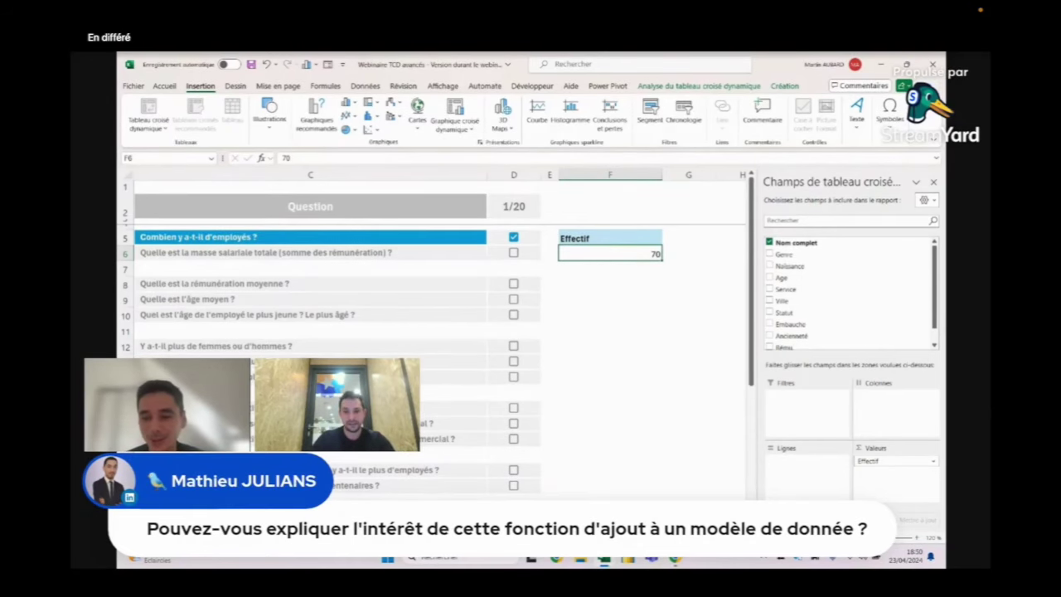
scroll(604, 252, "left", 3)
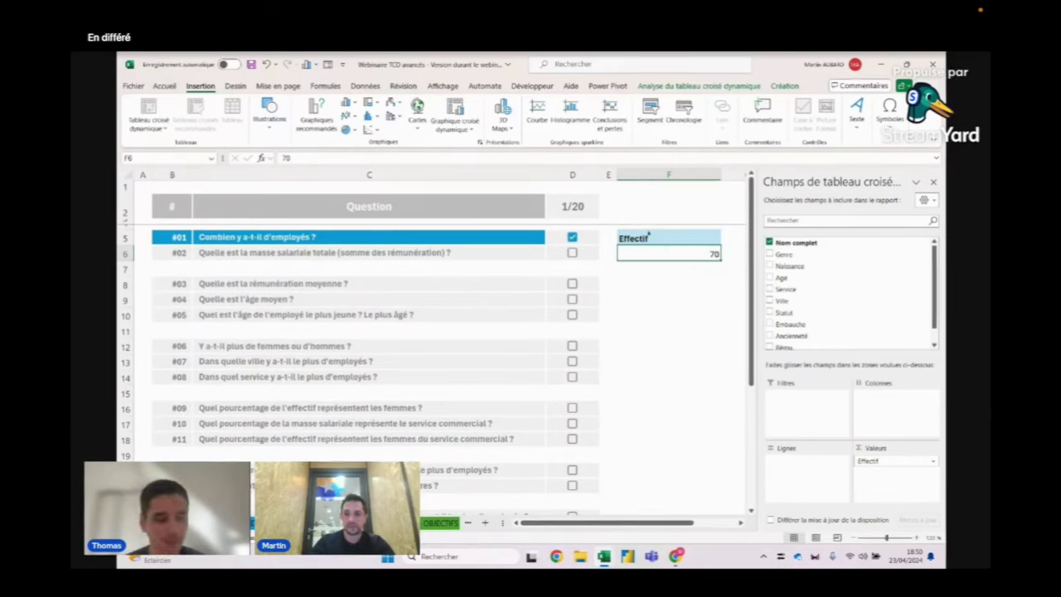
Replace the Nom complet count with the Rému. sum, giving a payroll total of 3428599
left_click(353, 253)
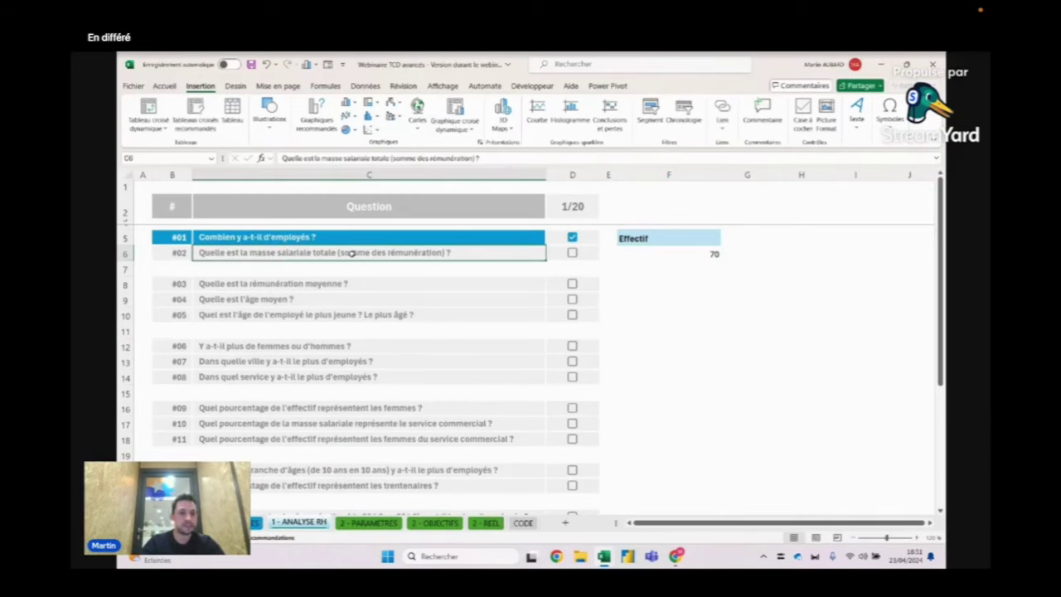
left_click(655, 253)
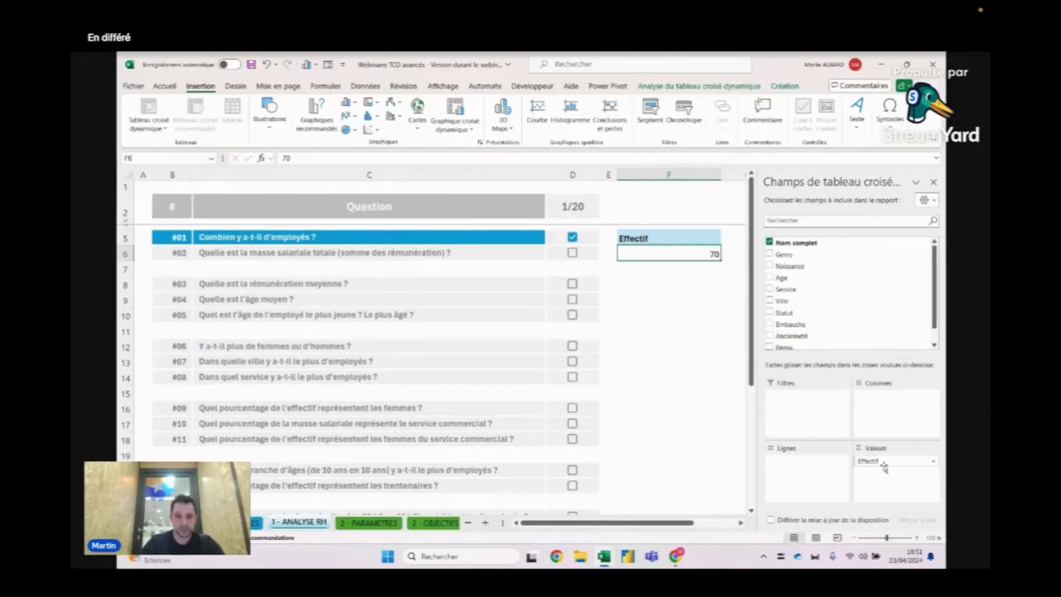
left_click(769, 243)
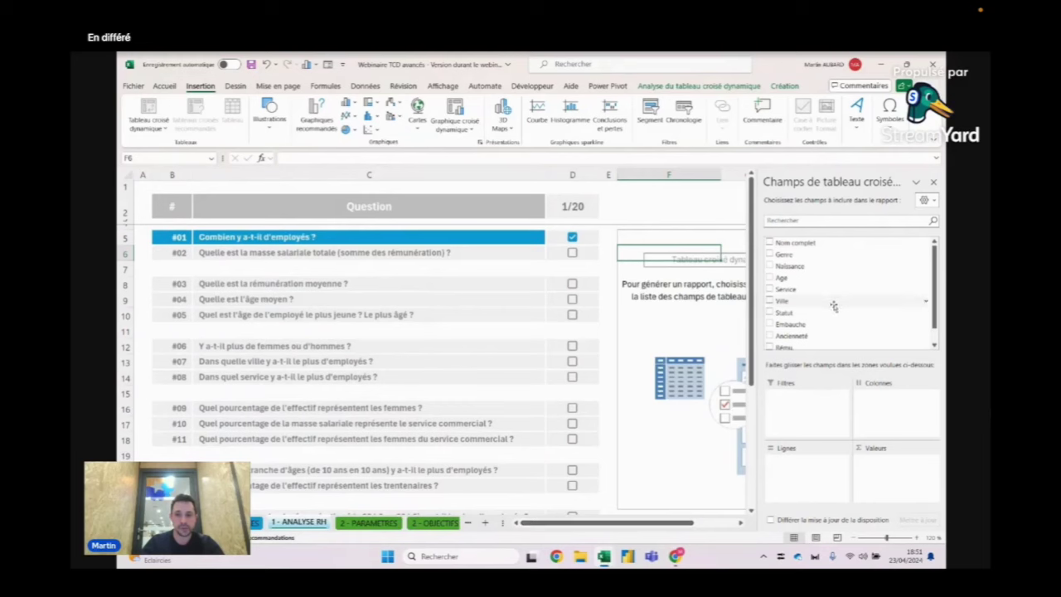
scroll(819, 290, "down", 1)
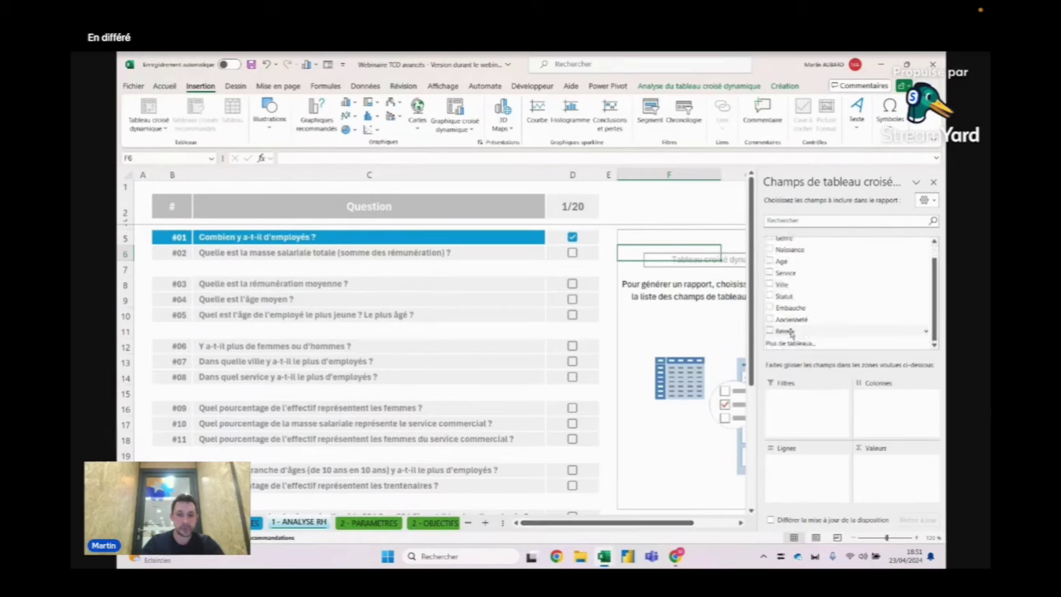
left_click_drag(790, 331, 899, 468)
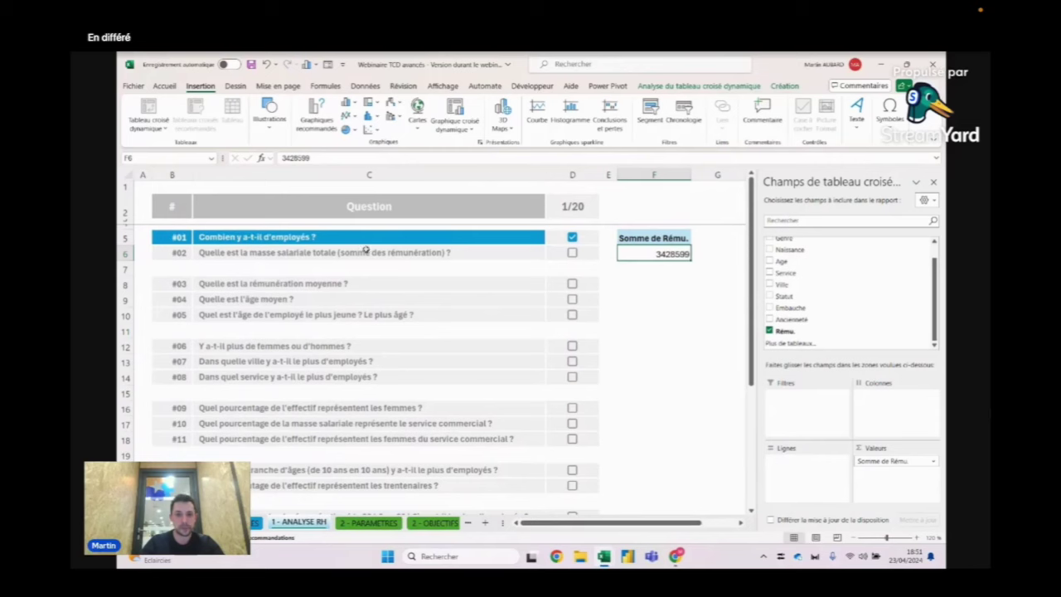
Format the pivot's salary total as Monétaire with 0 decimals, showing 3 428 599 €
right_click(660, 256)
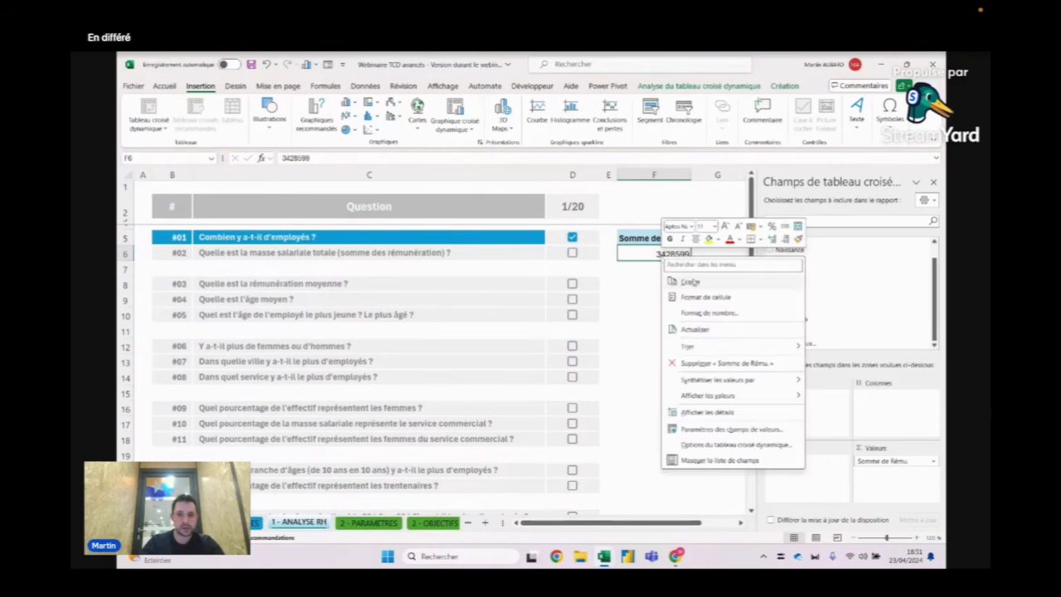
left_click(708, 313)
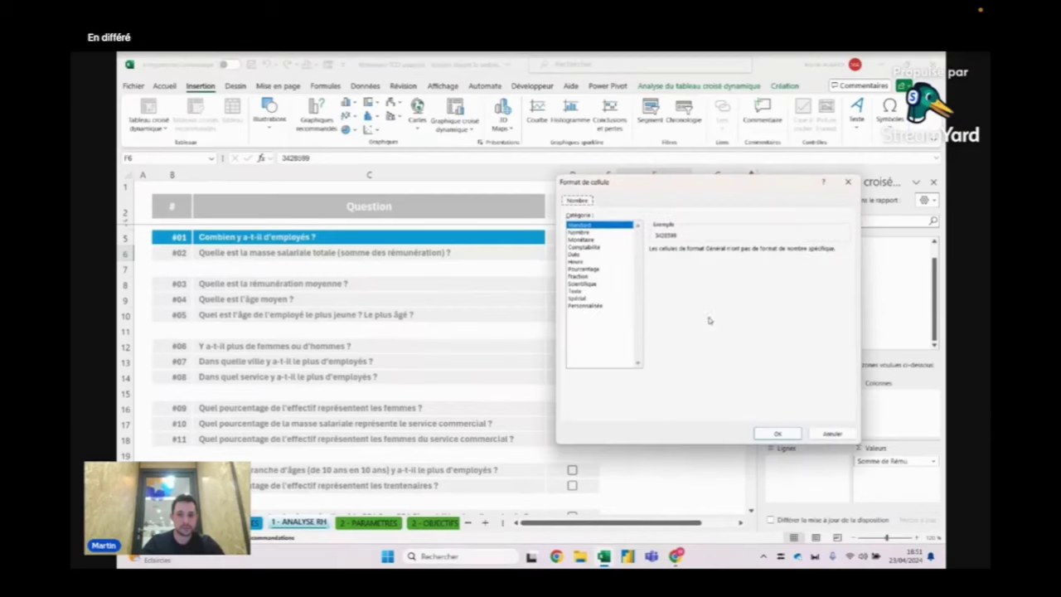
left_click(588, 241)
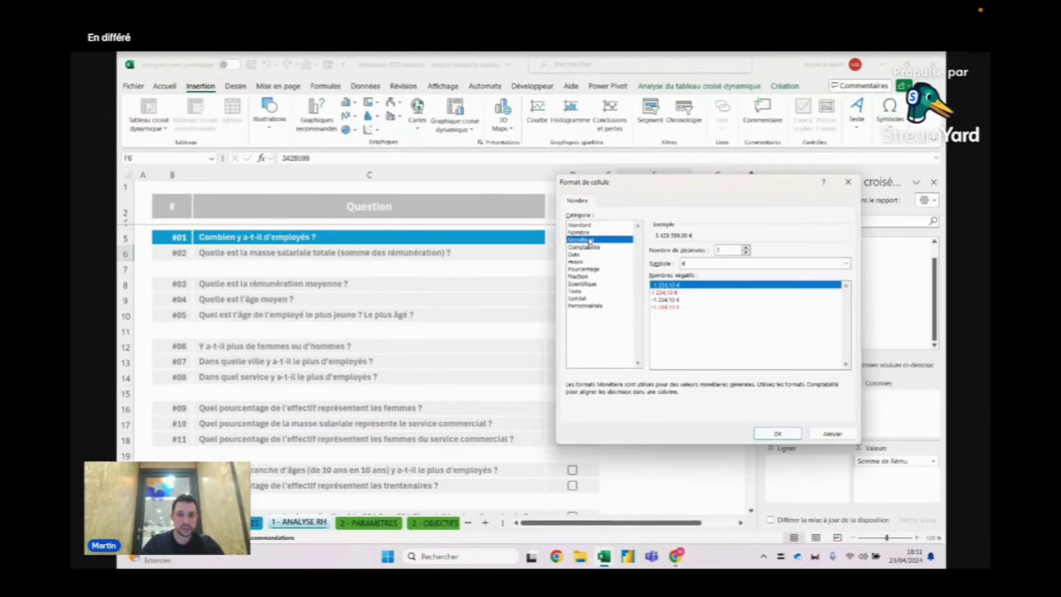
left_click(746, 254)
left_click(746, 254)
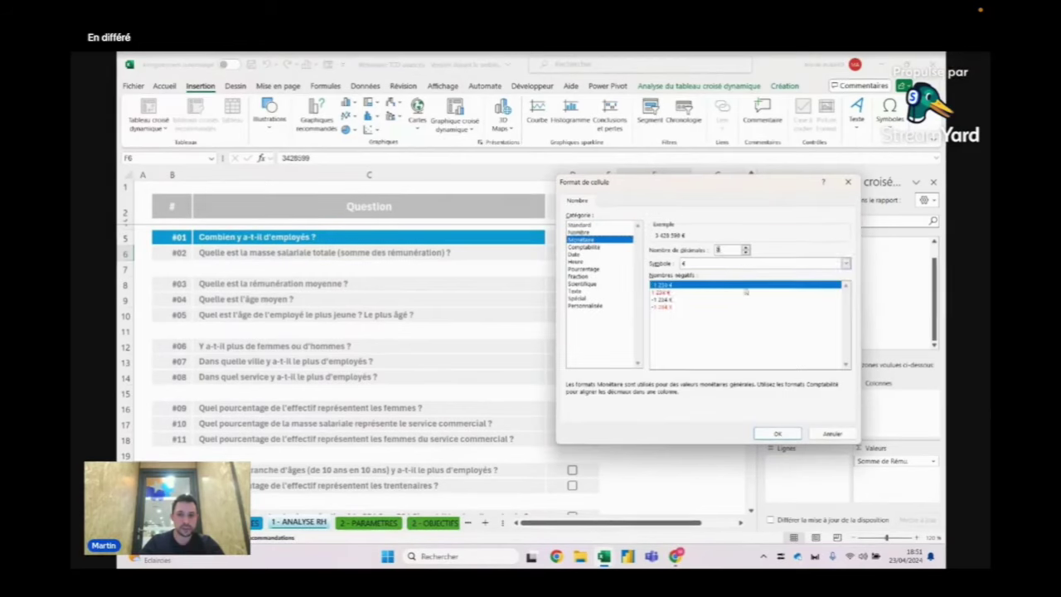
left_click(778, 434)
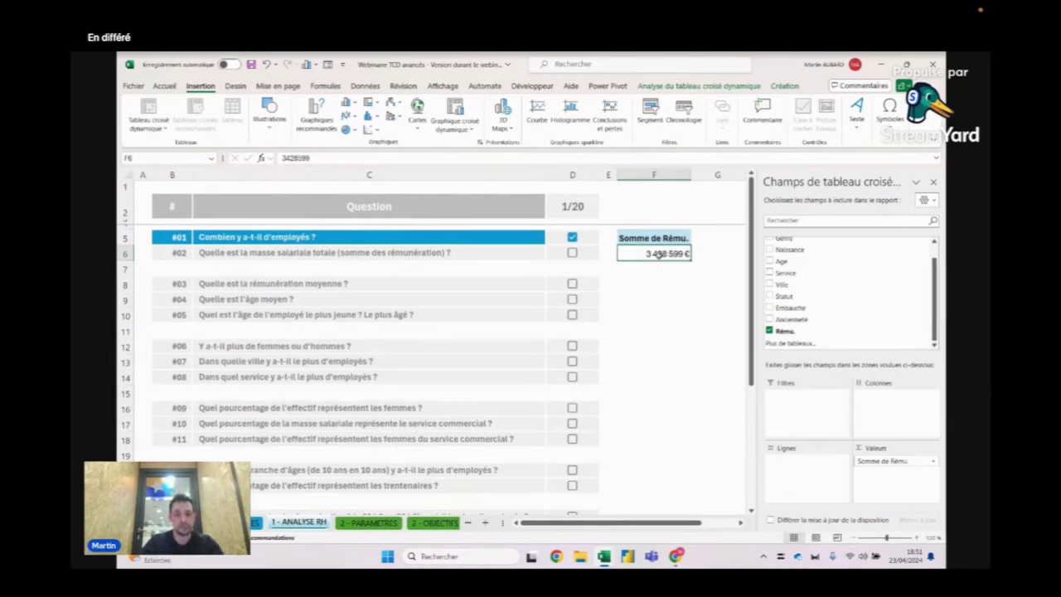
mouse_move(654, 254)
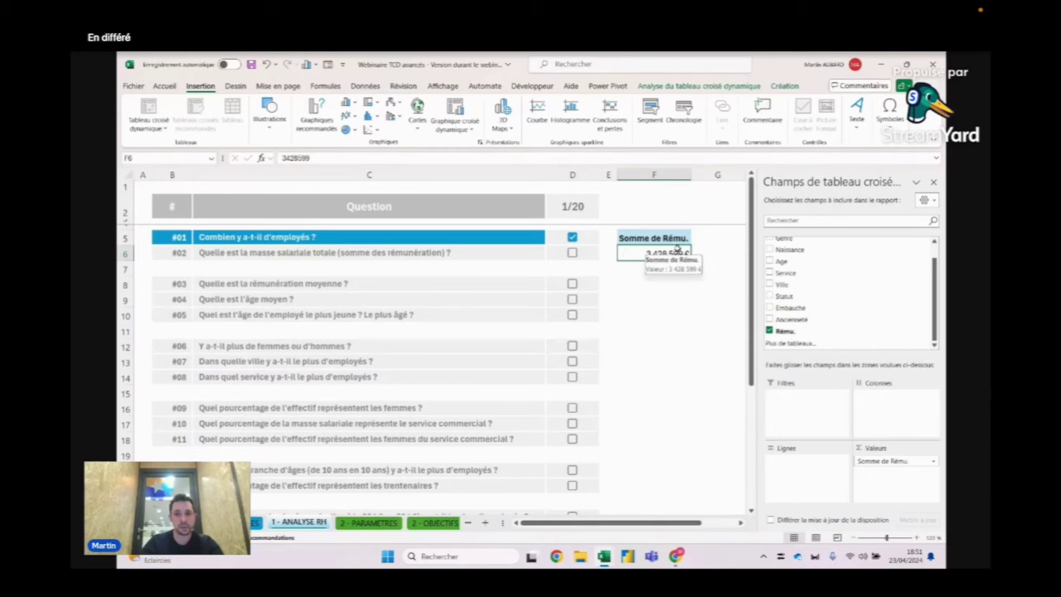
left_click(666, 271)
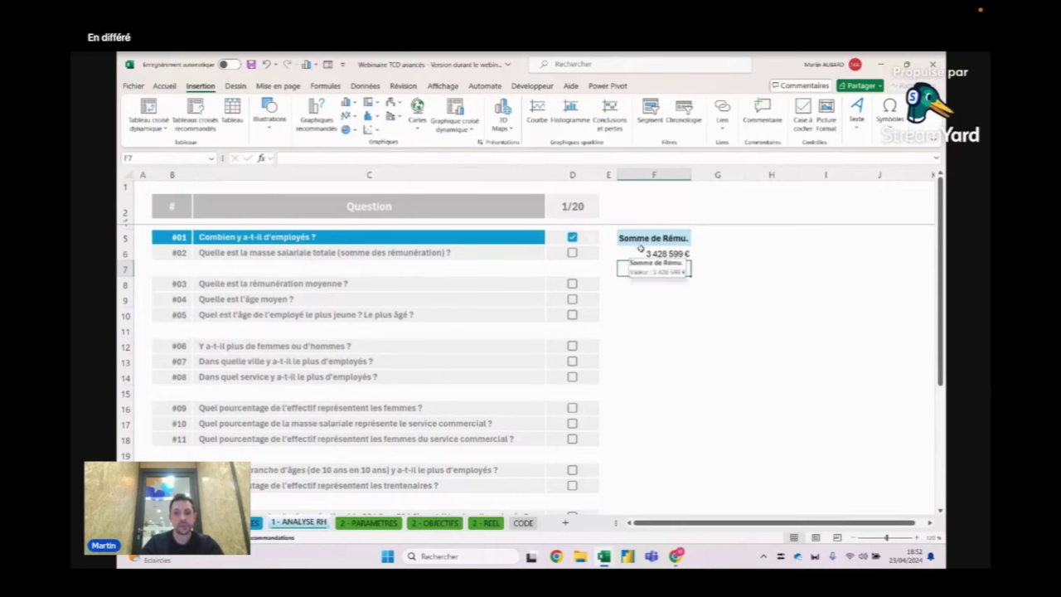
left_click(641, 250)
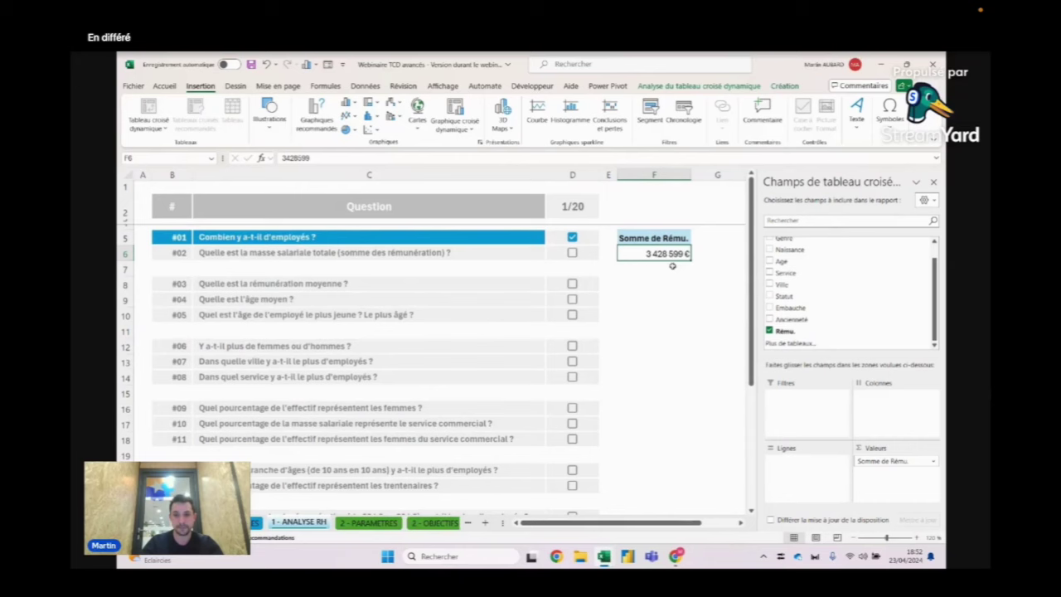
left_click(572, 254)
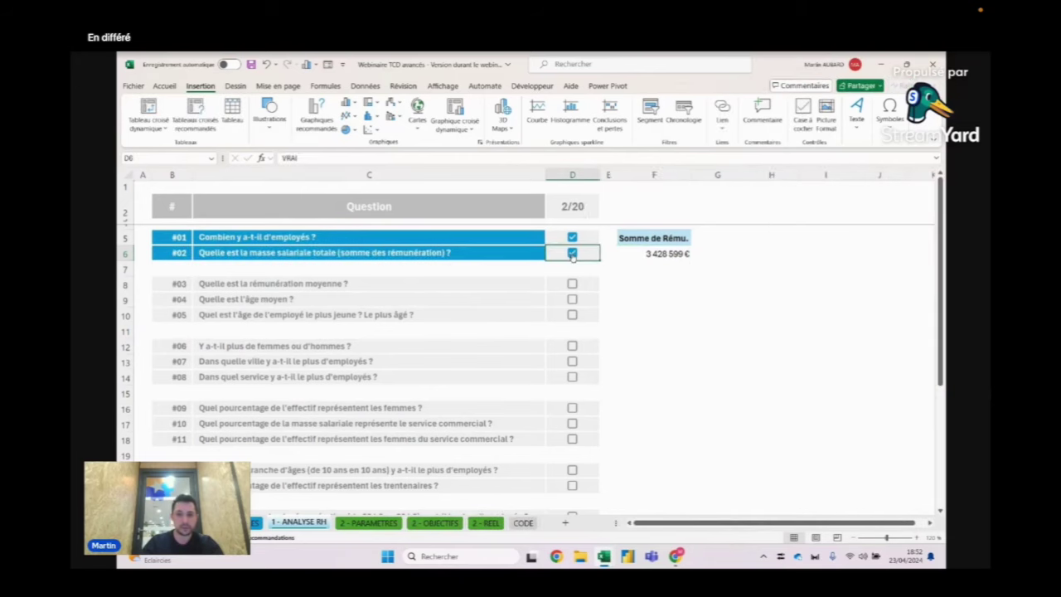
left_click(658, 253)
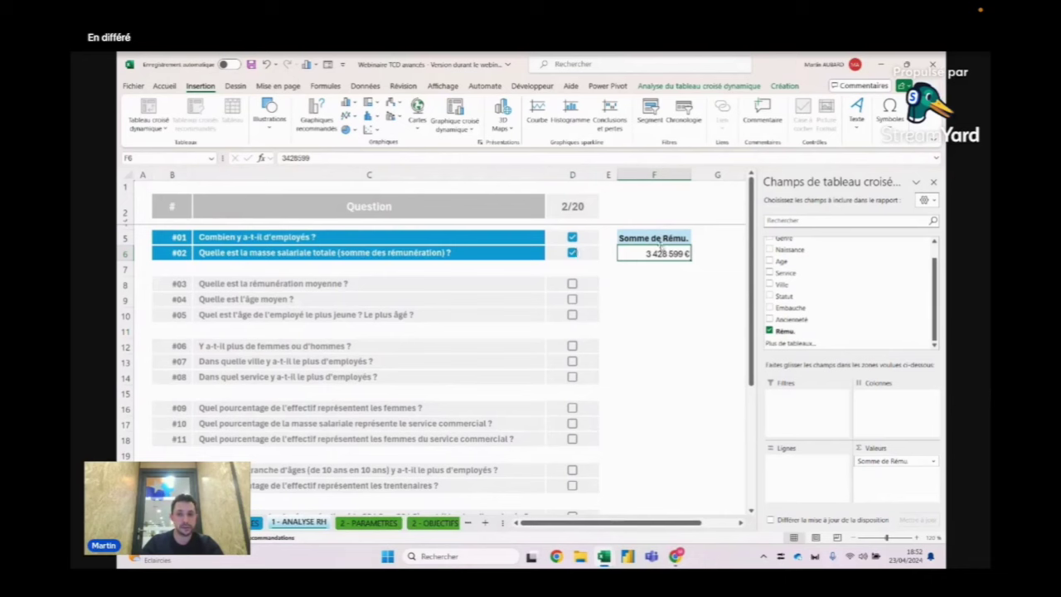
right_click(675, 254)
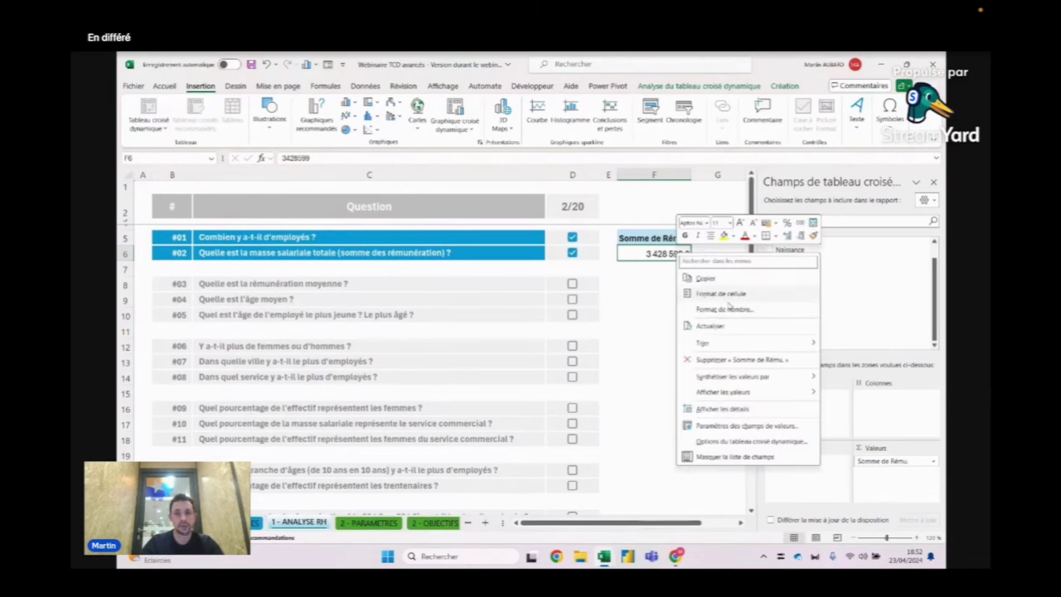
left_click(726, 309)
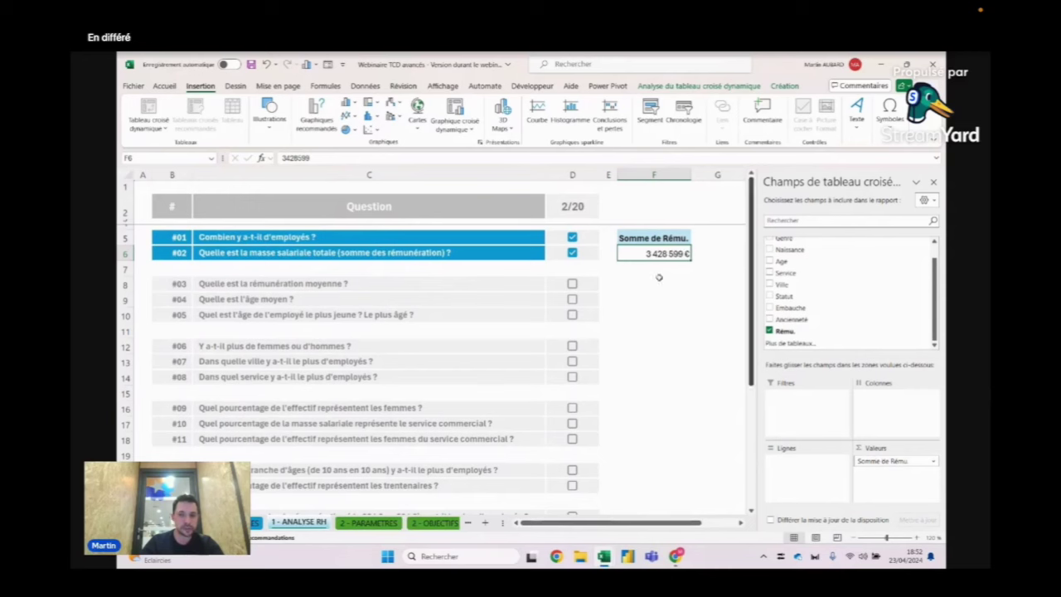
left_click(652, 236)
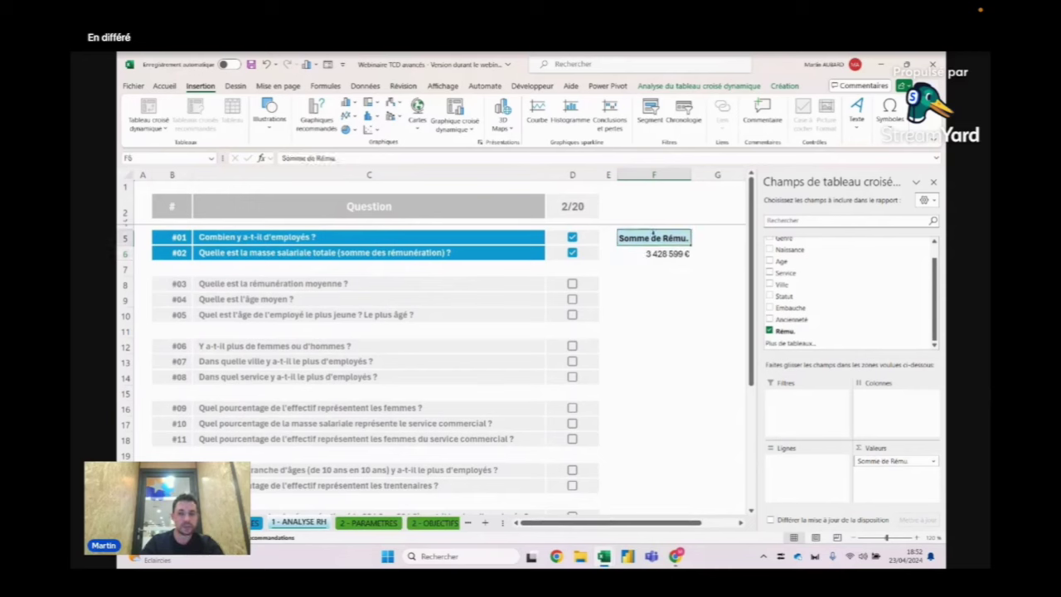
Rename the pivot value header to 'Moyenne'
type("Mo")
key("BackSpace")
type("yenne")
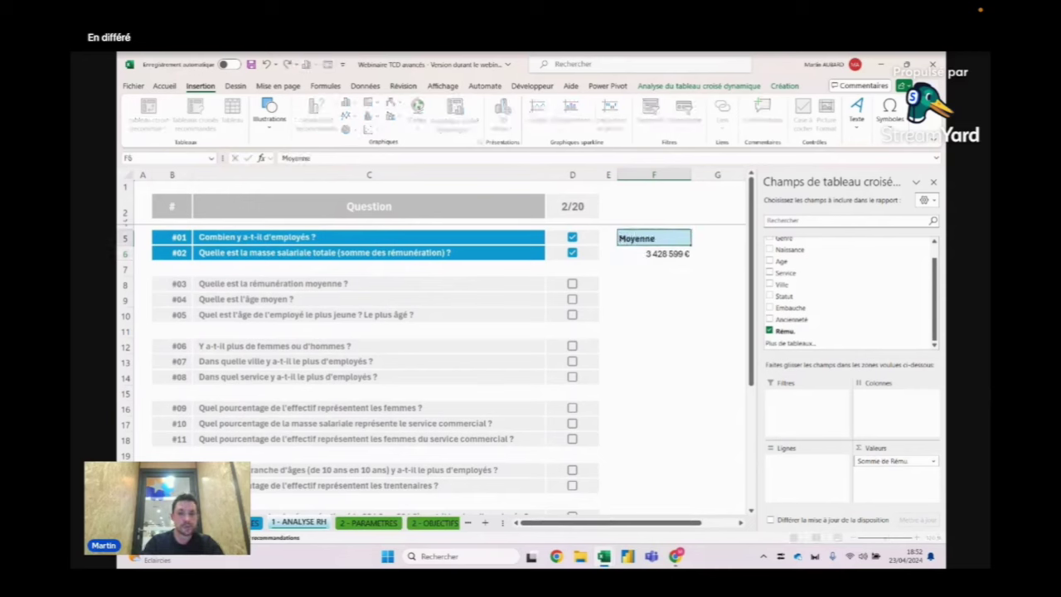
key("Return")
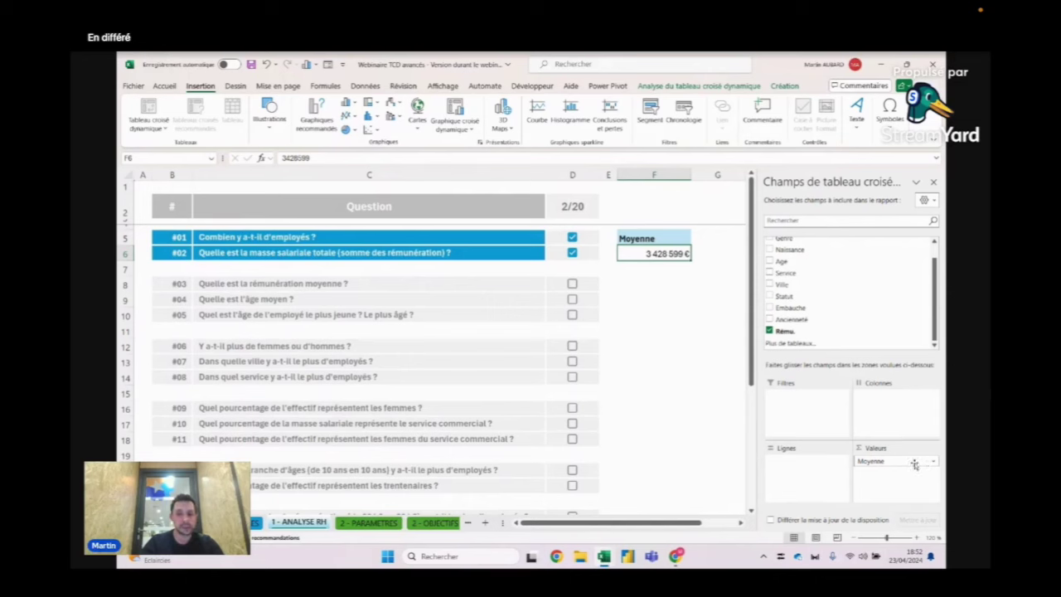
Switch the value field calculation to average, then undo it back to the sum
left_click(933, 461)
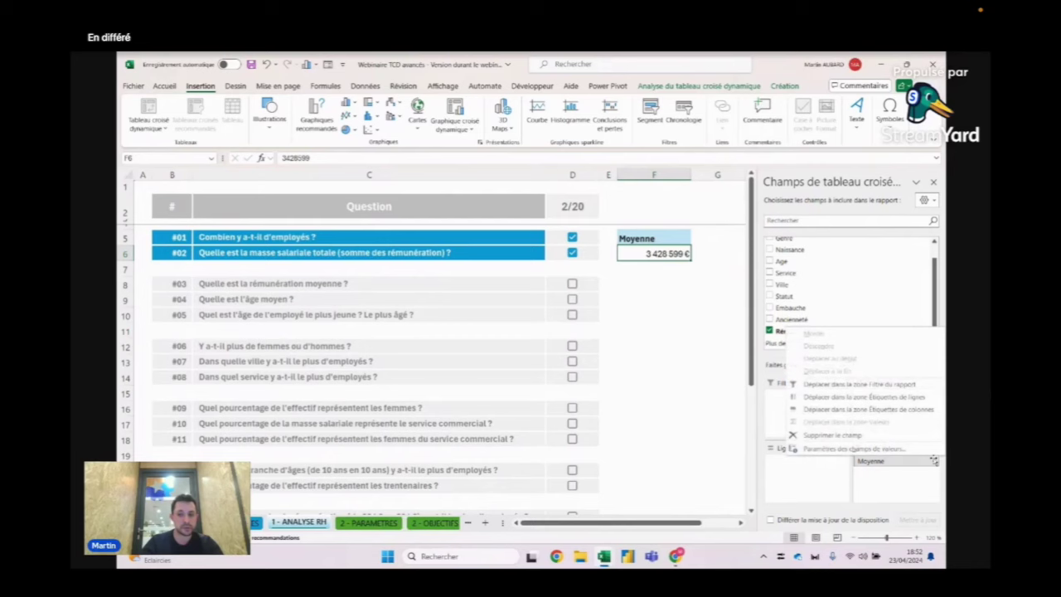
left_click(920, 449)
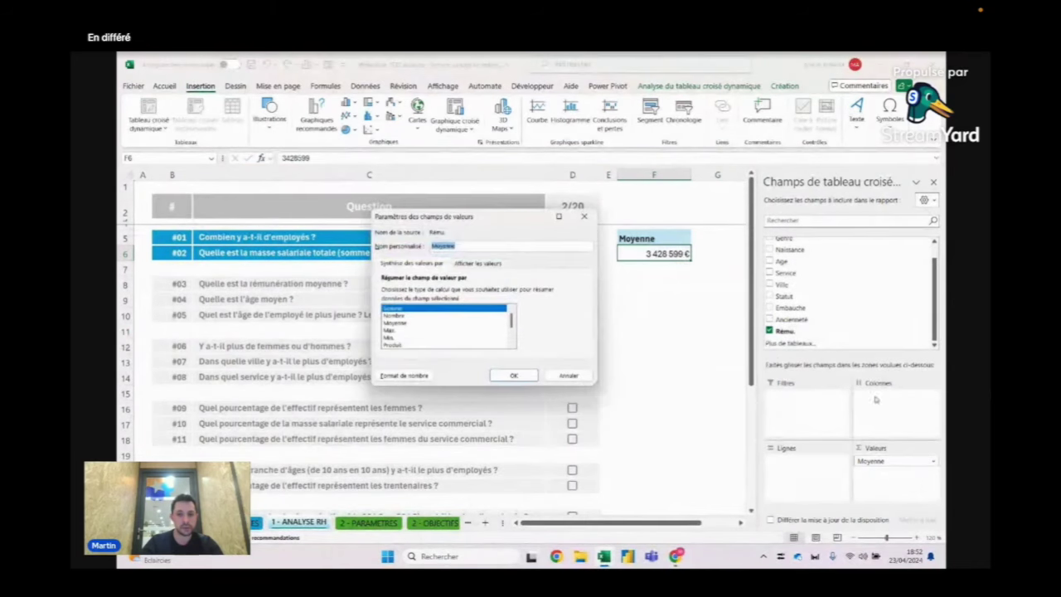
left_click(403, 309)
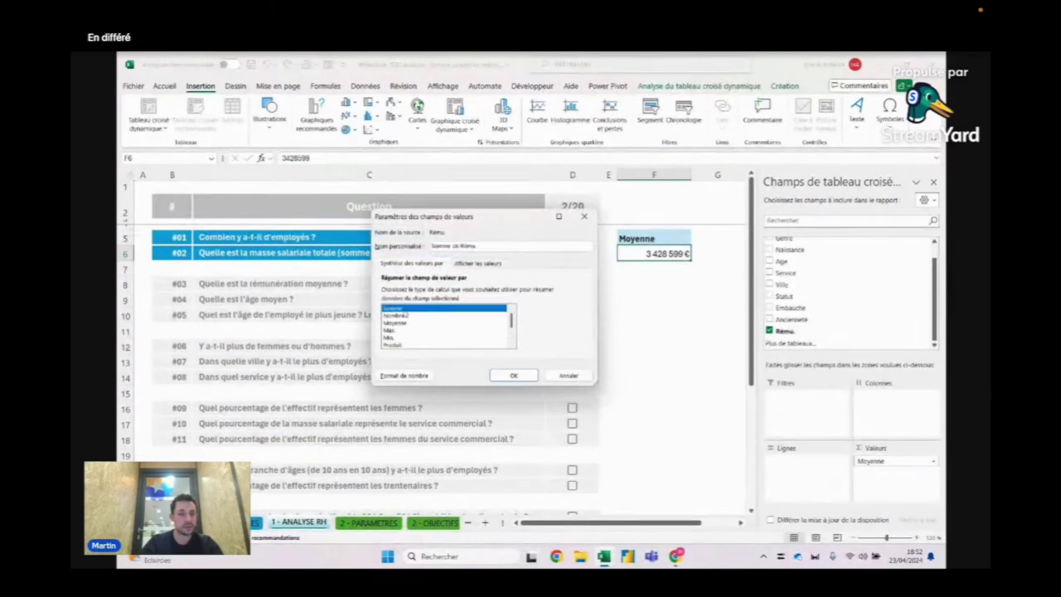
left_click(406, 322)
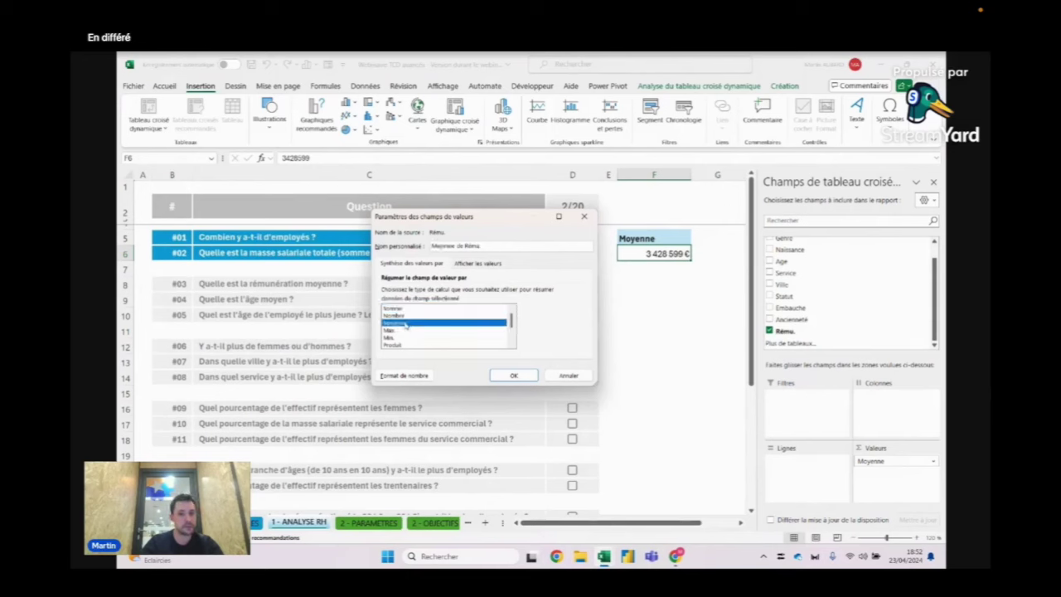
left_click(513, 375)
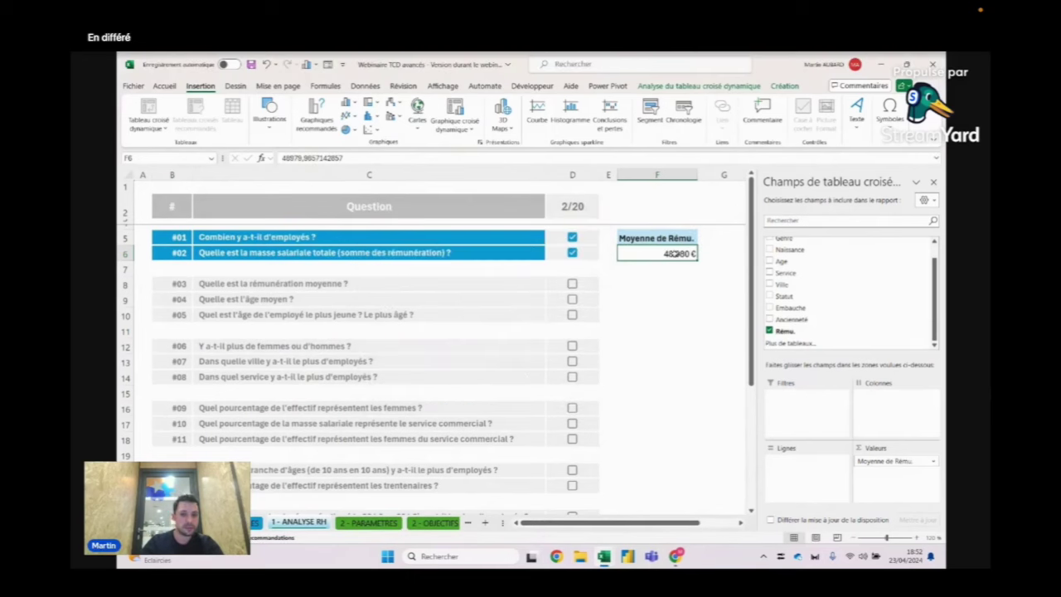
key("ctrl+z")
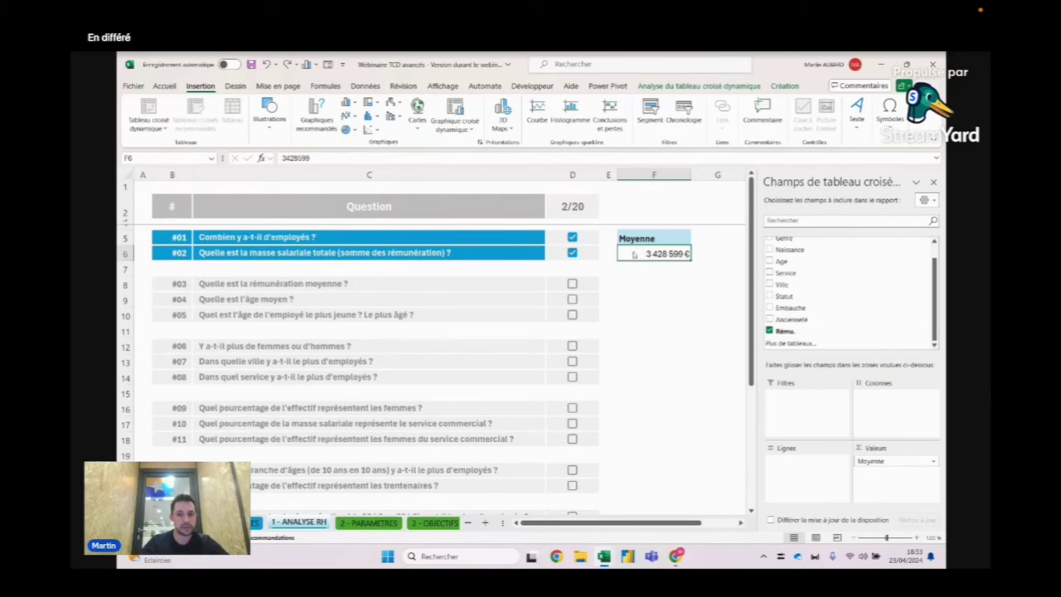
Summarise the Rému. values by average and tick question #03 on average salary
right_click(632, 251)
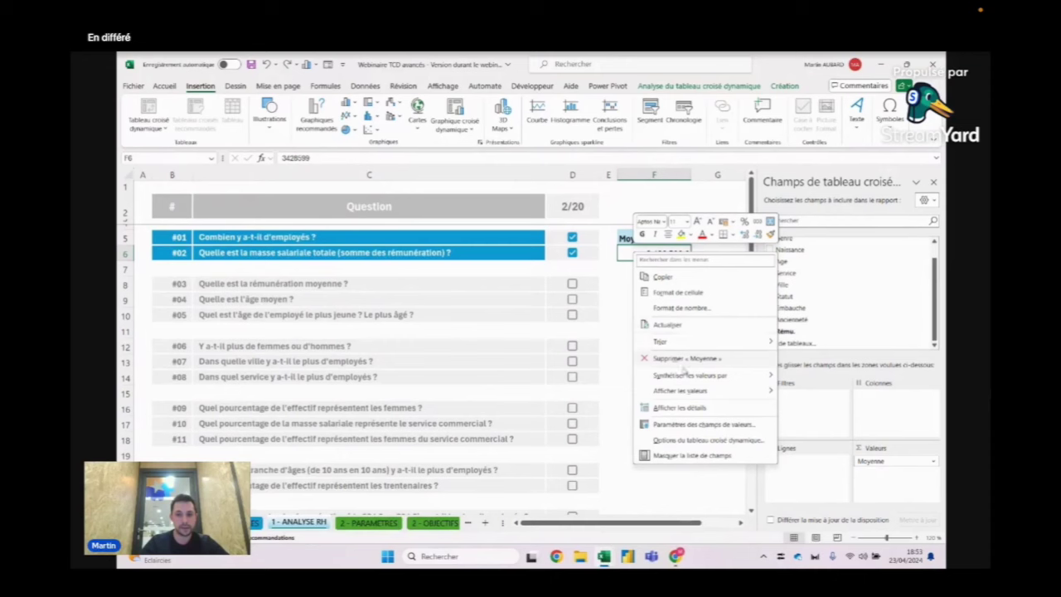
mouse_move(690, 375)
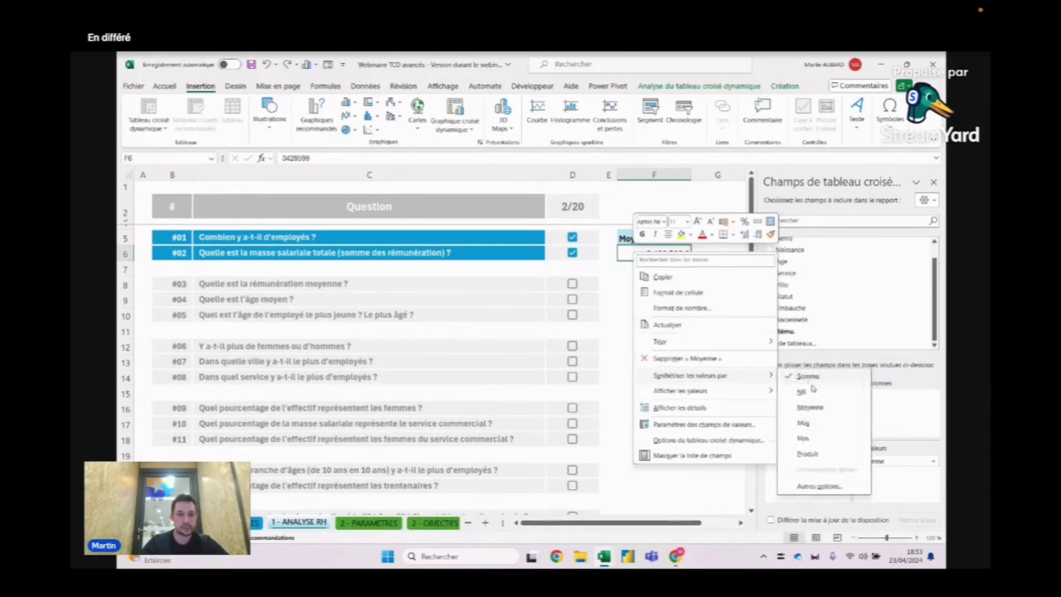
left_click(811, 407)
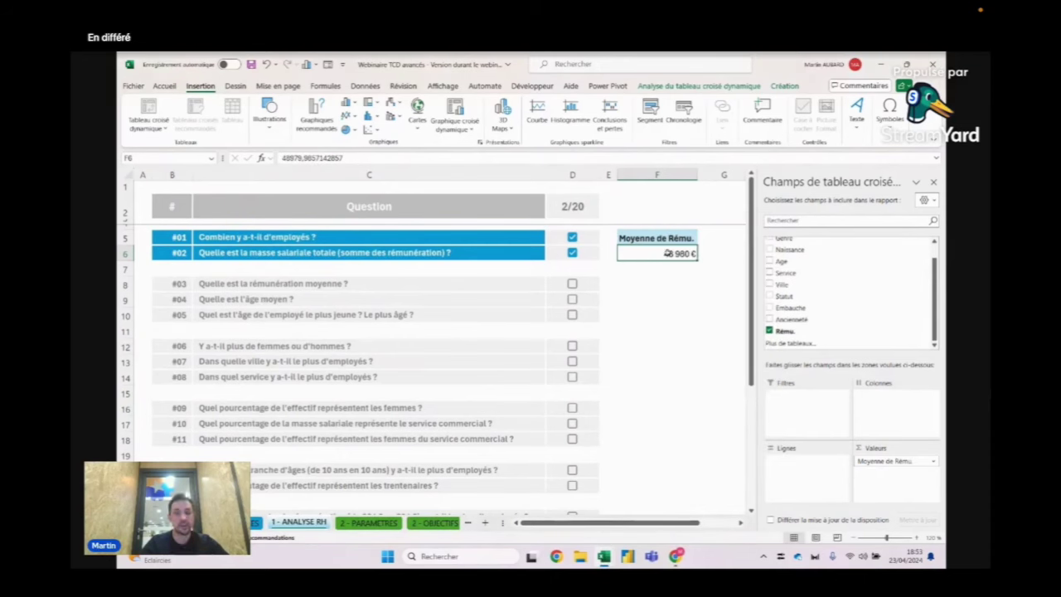
mouse_move(655, 252)
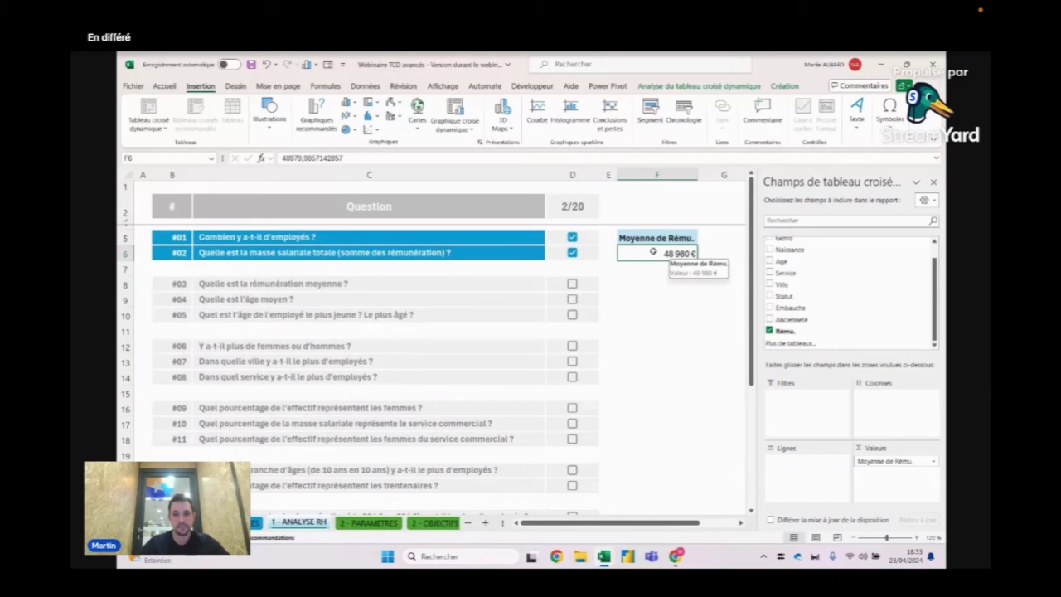
left_click(571, 285)
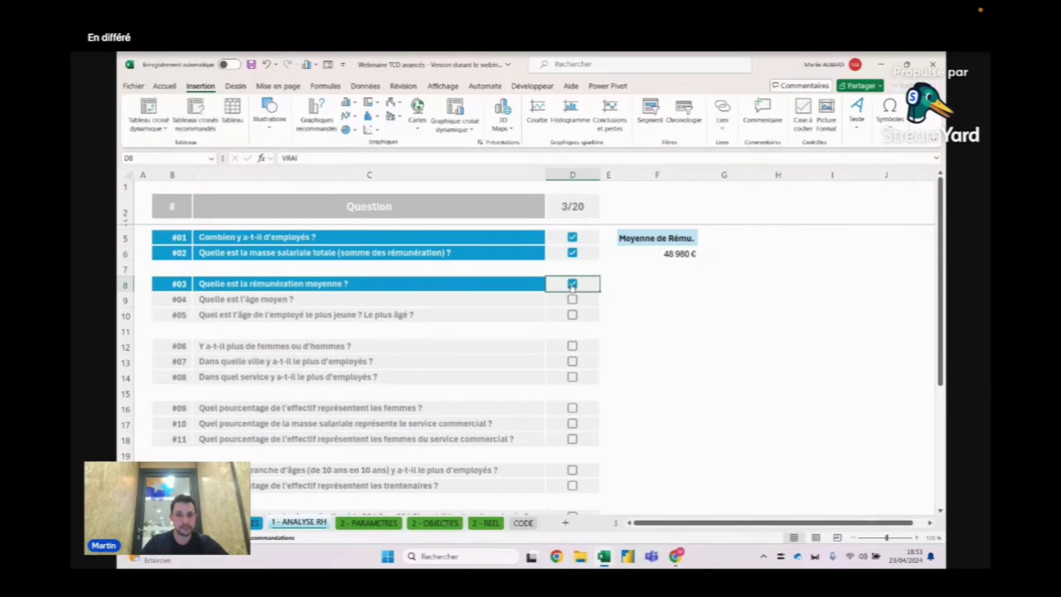
Remove the Rému. field from the pivot table, leaving it empty
left_click(642, 255)
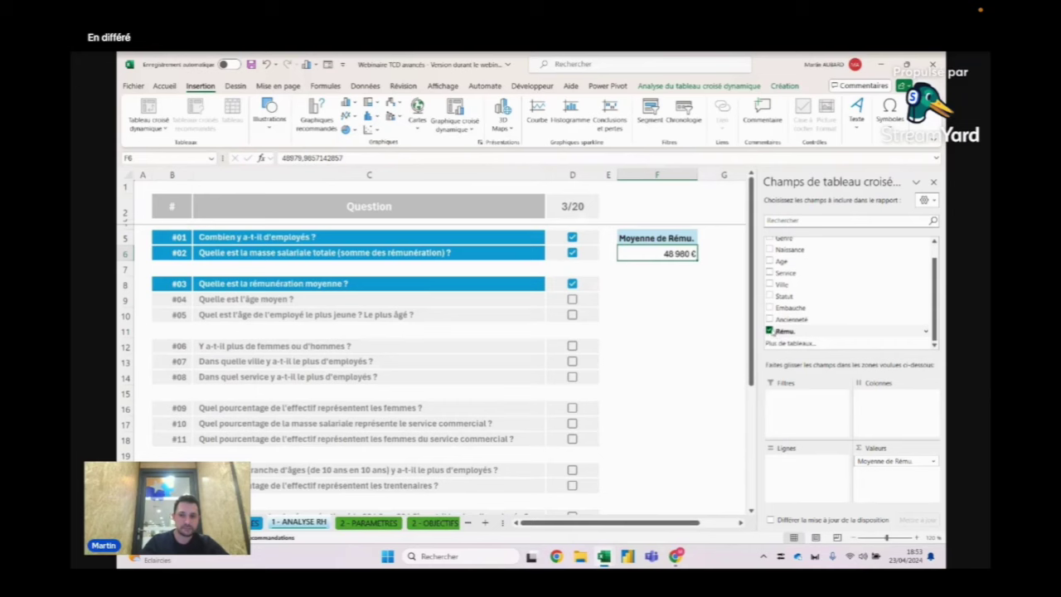
left_click(769, 330)
left_click(440, 303)
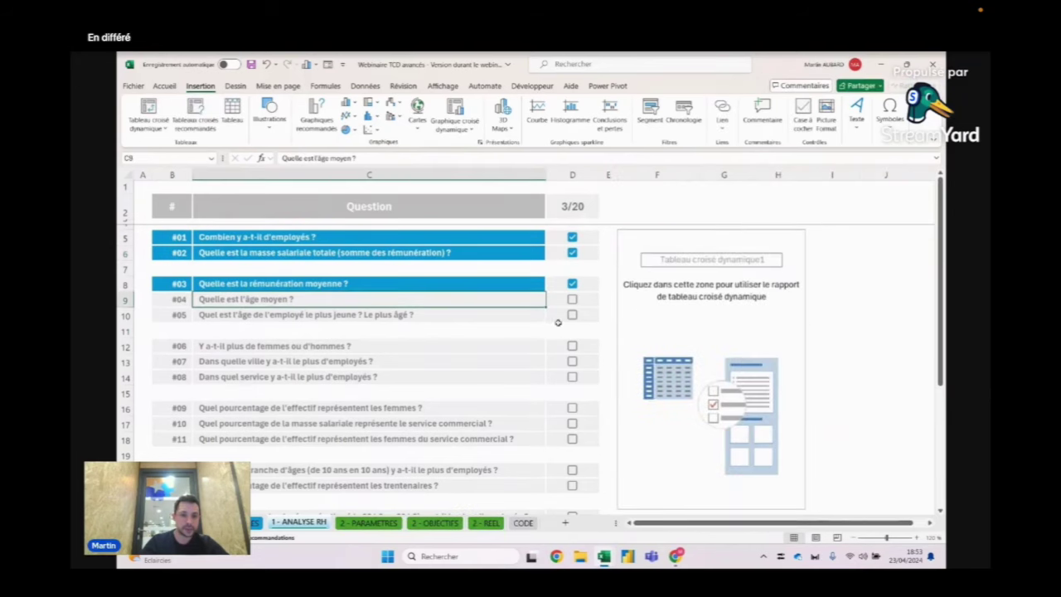
Add the Age field to the pivot values, giving Somme de Age of 2685
left_click(657, 264)
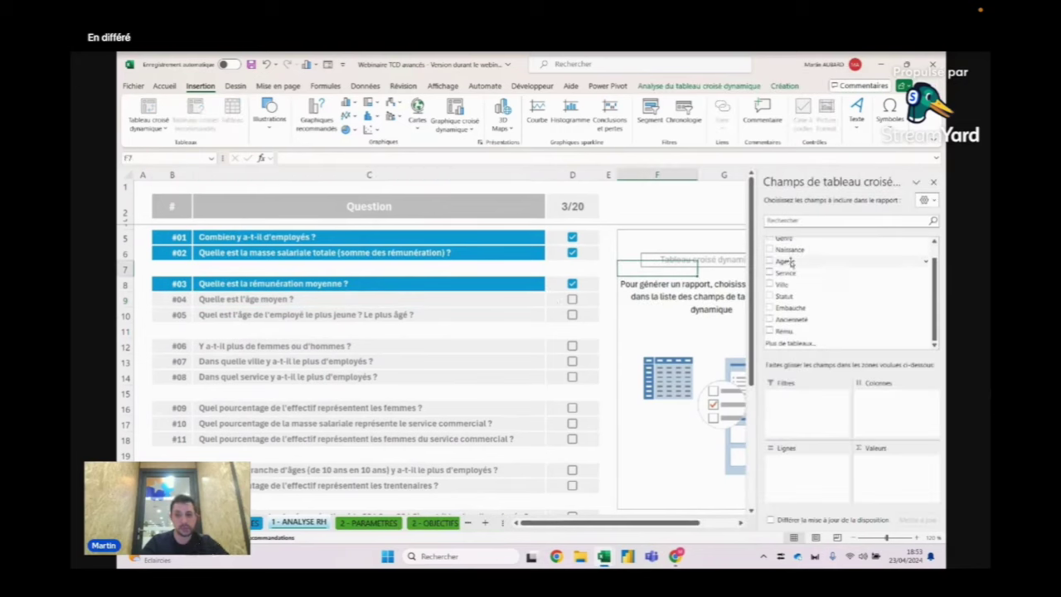
left_click_drag(790, 262, 898, 479)
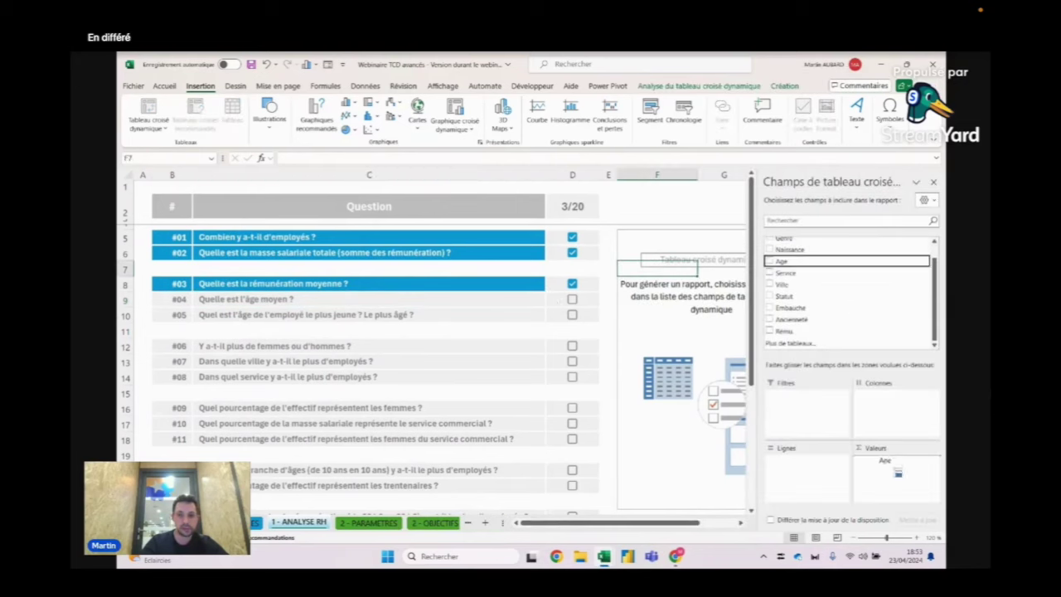
left_click_drag(898, 479, 905, 473)
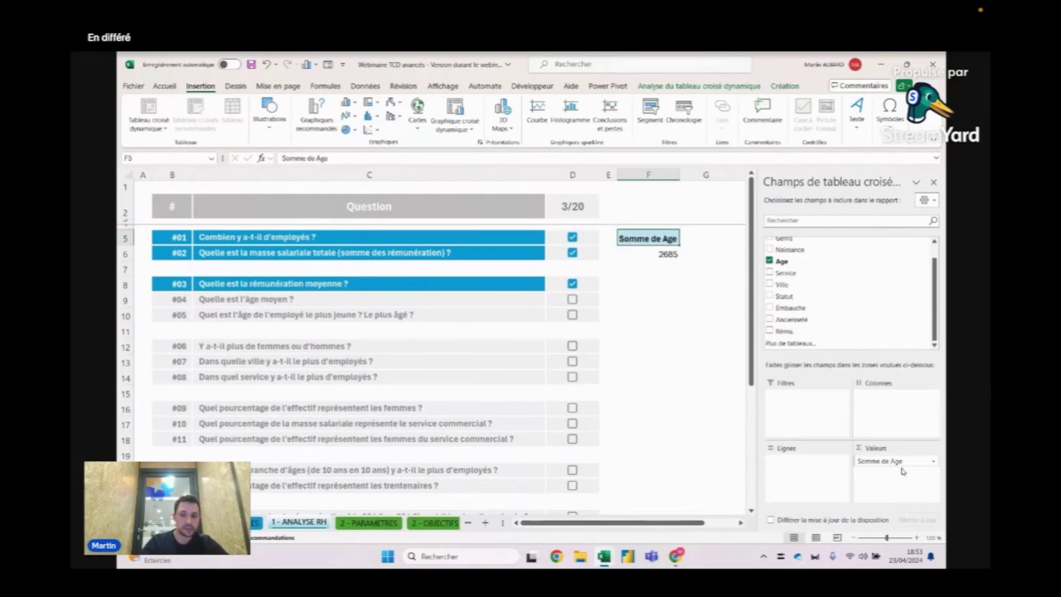
left_click(665, 254)
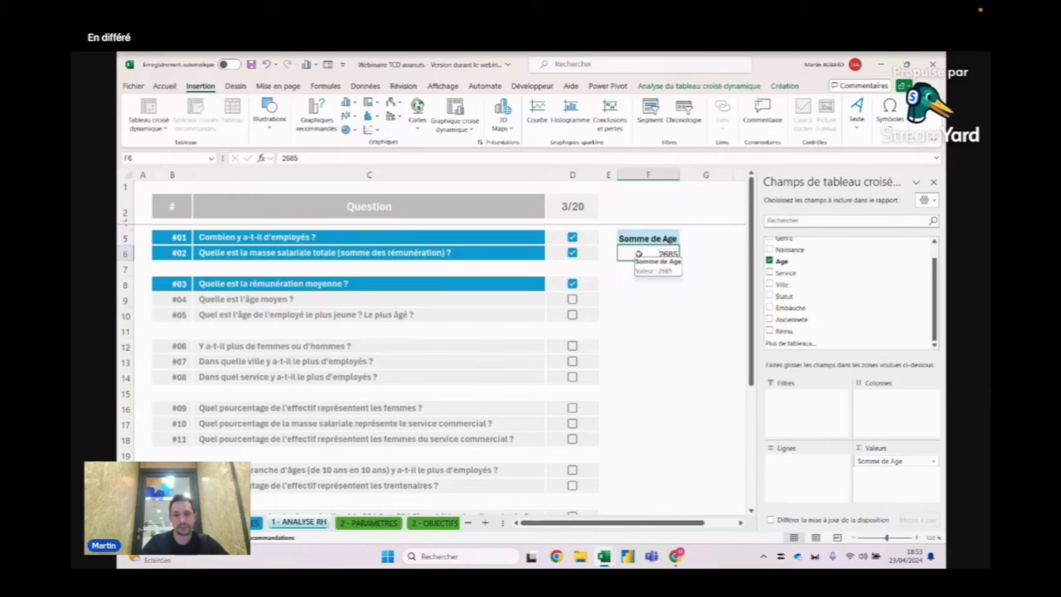
Switch the Age summary from sum to average, then maximum, and finally minimum (21)
right_click(639, 253)
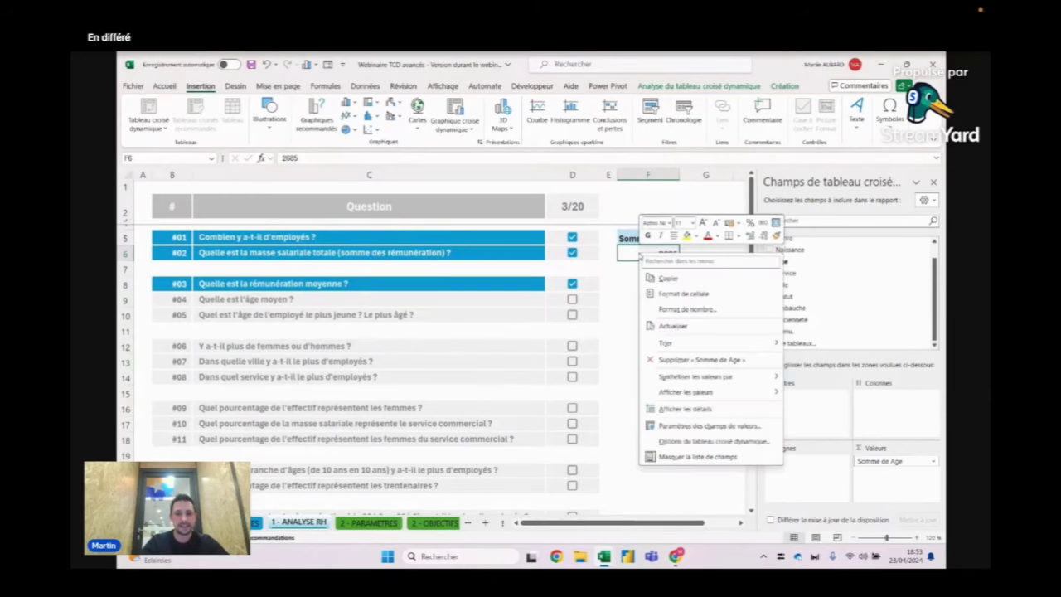
key("Escape")
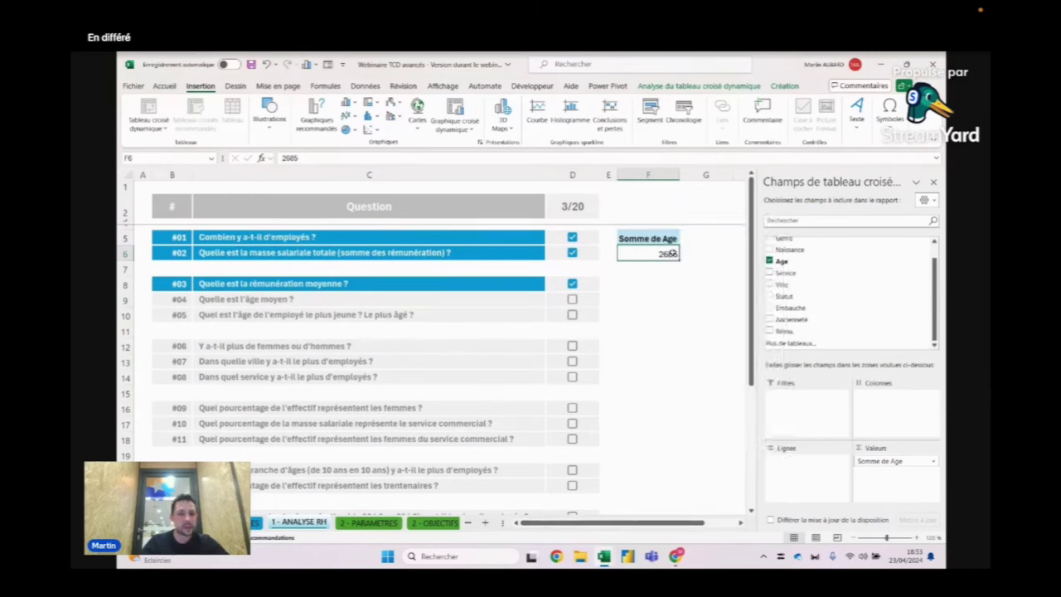
right_click(646, 257)
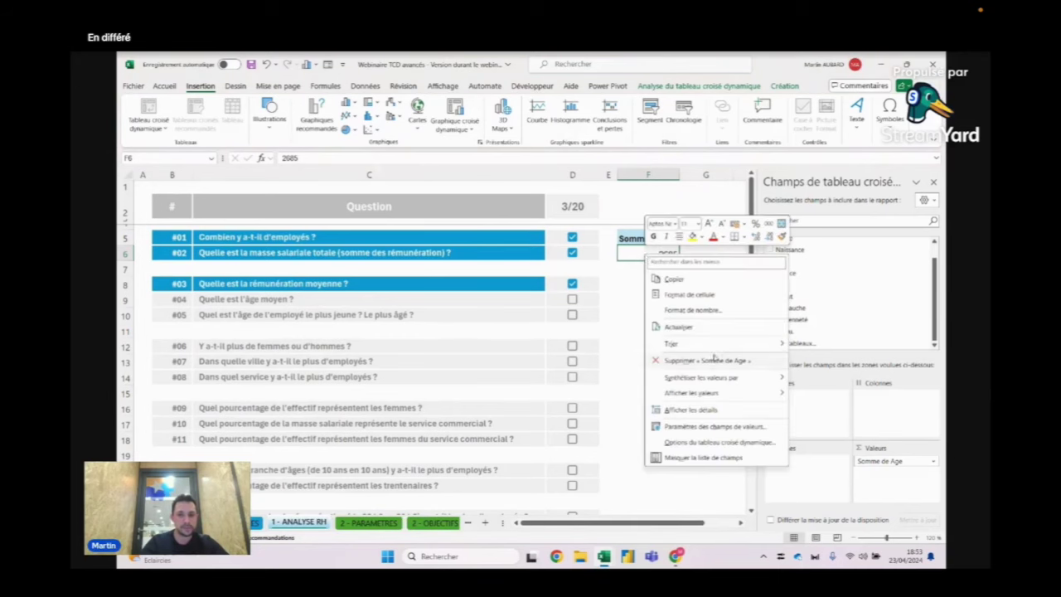
mouse_move(701, 377)
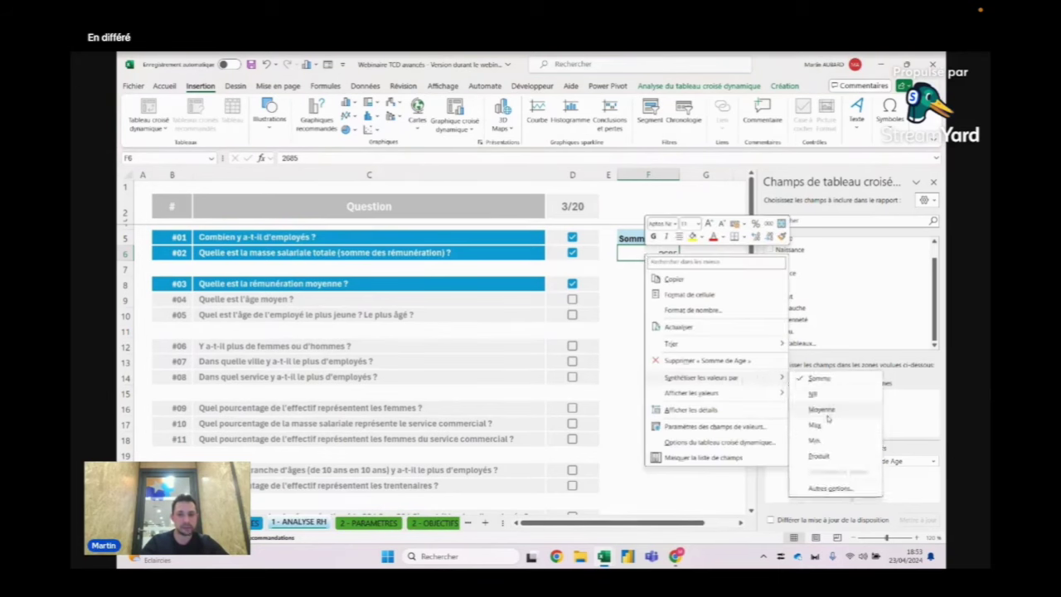
left_click(822, 410)
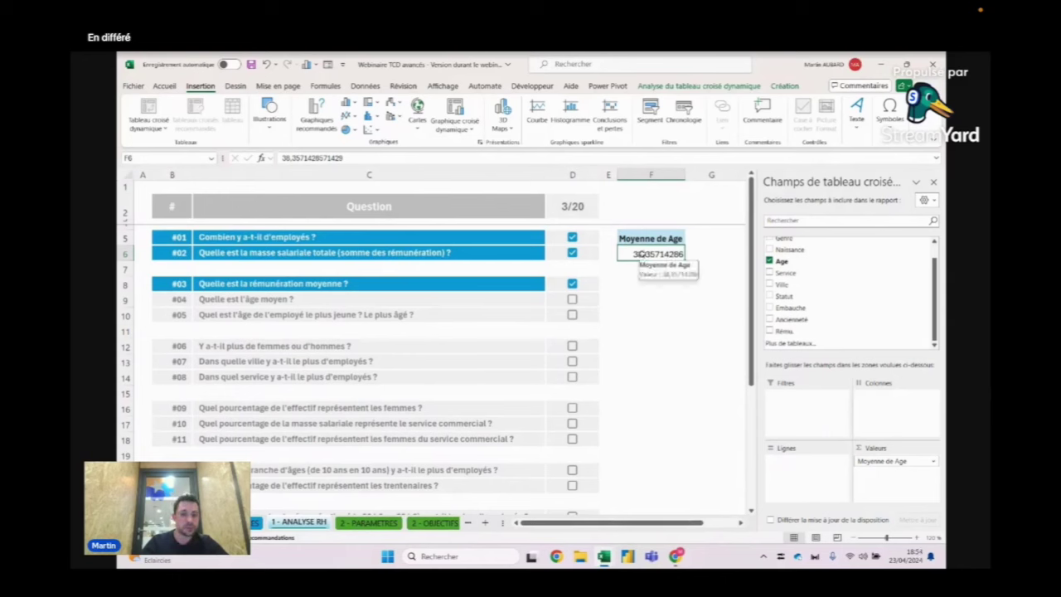
right_click(641, 254)
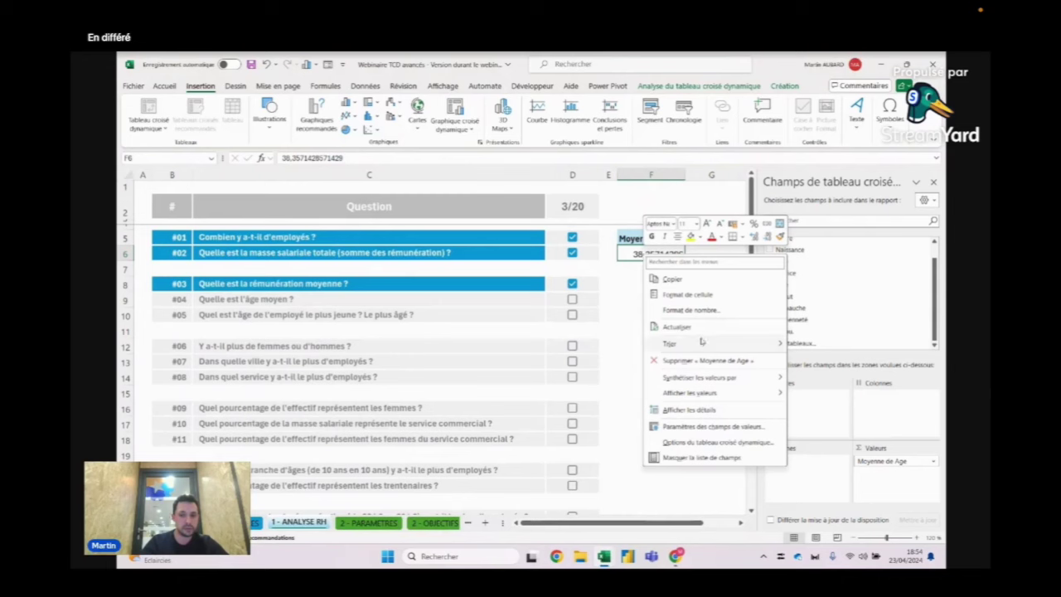
mouse_move(699, 377)
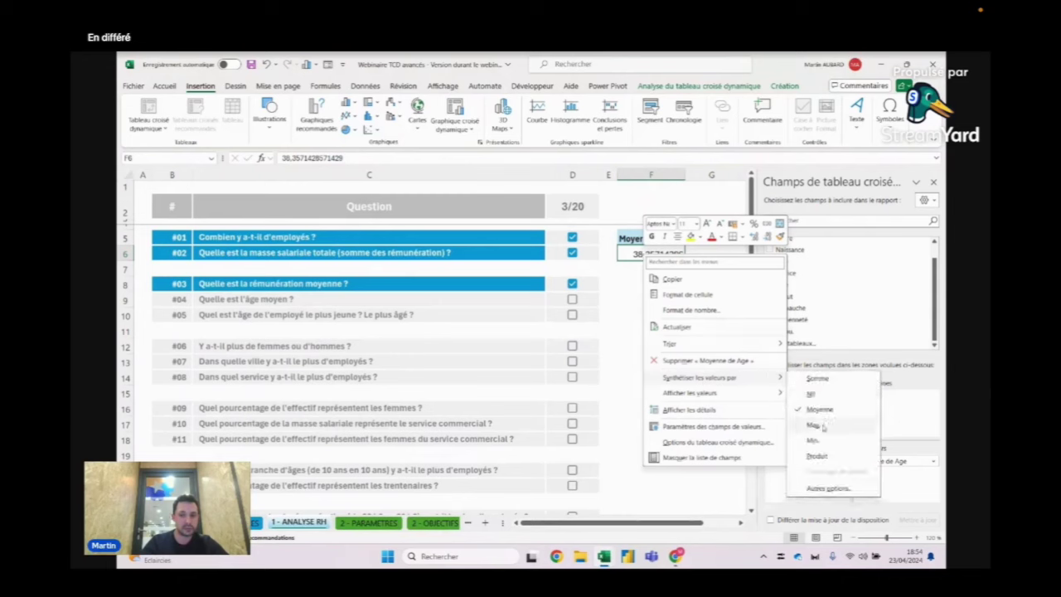
left_click(823, 426)
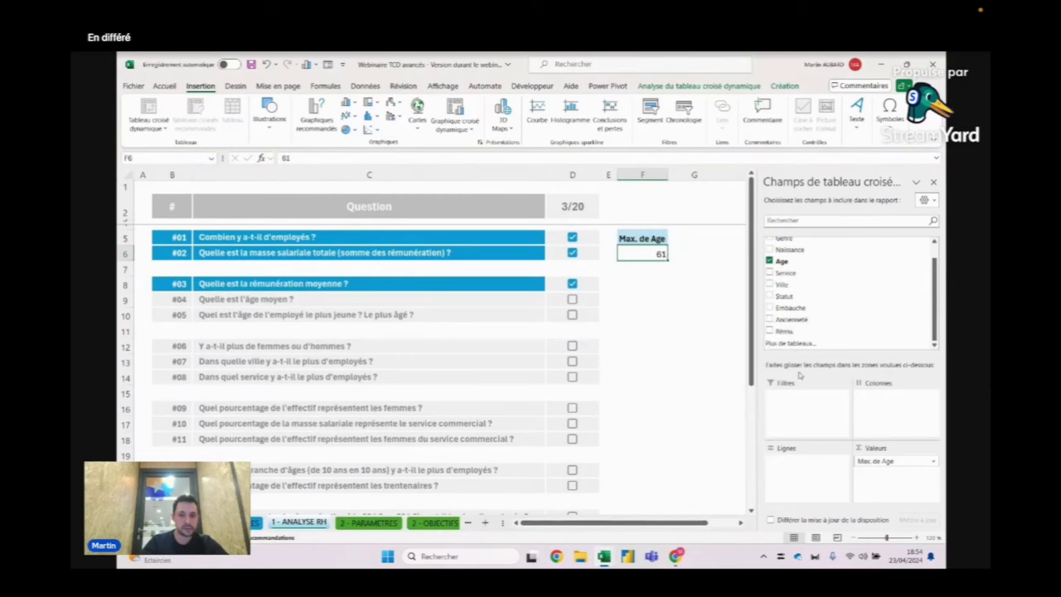
right_click(659, 253)
mouse_move(716, 377)
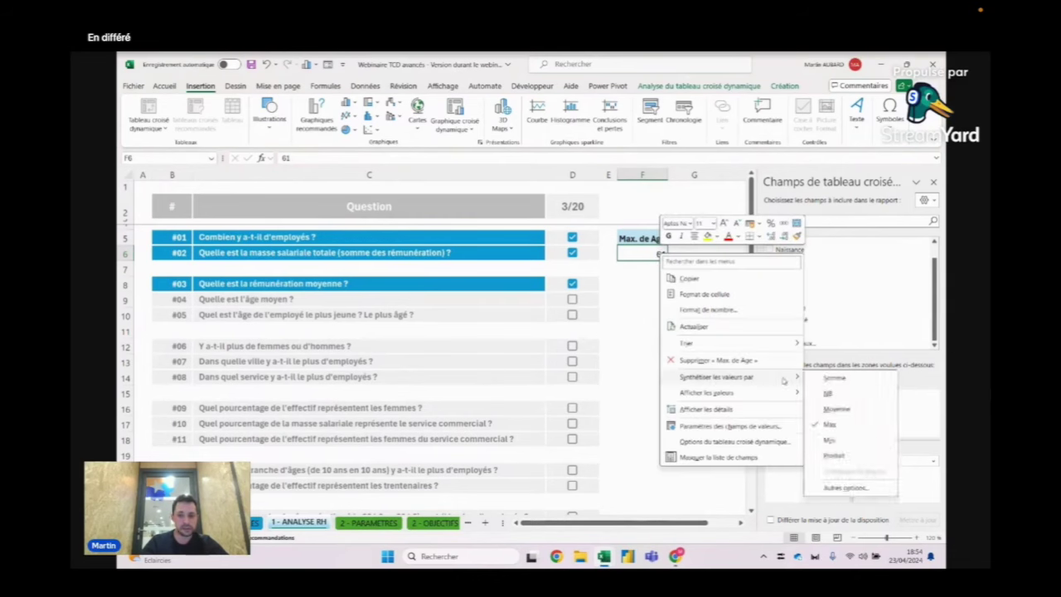
left_click(830, 440)
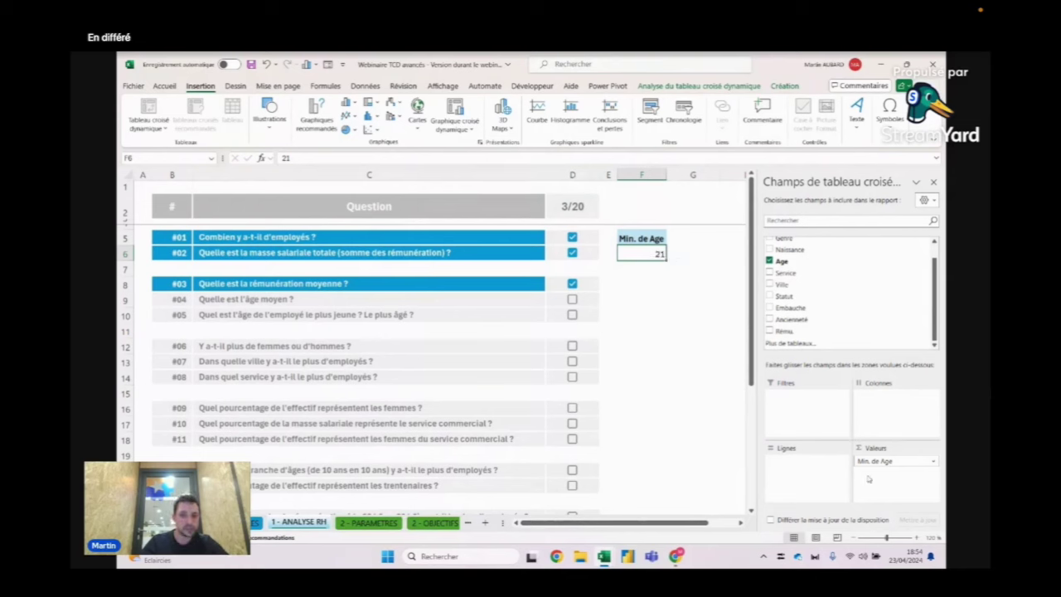
Replace the single Age value with three Age value columns in the pivot
left_click_drag(880, 464, 854, 285)
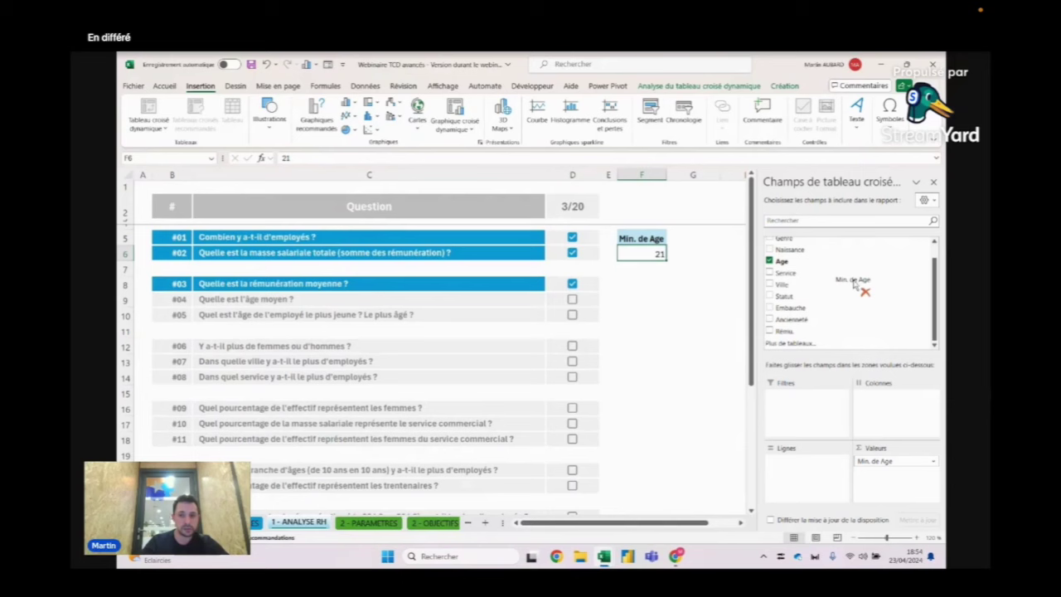
left_click(781, 261)
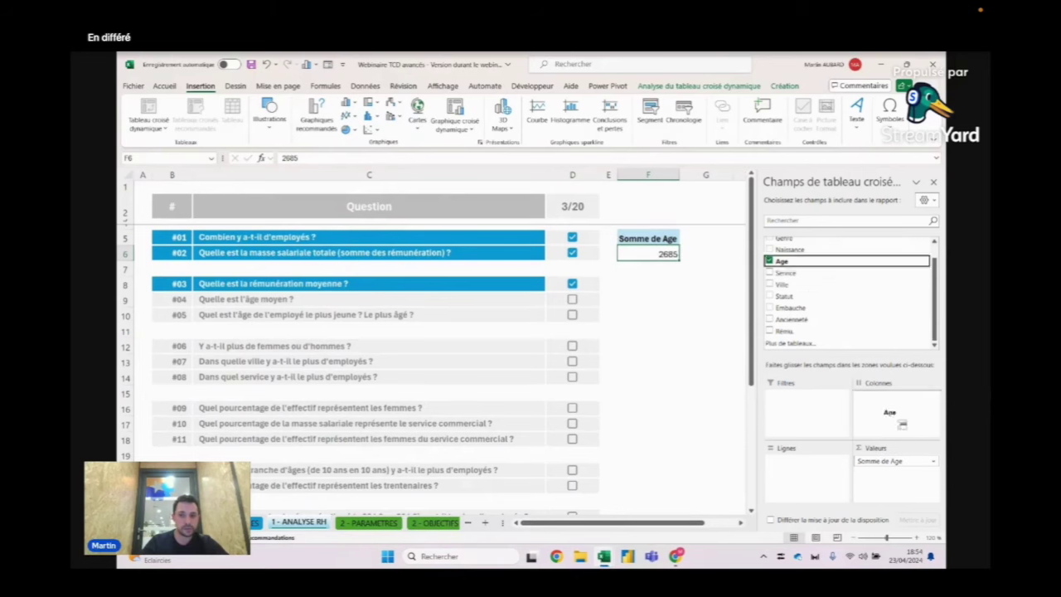
left_click_drag(782, 261, 895, 470)
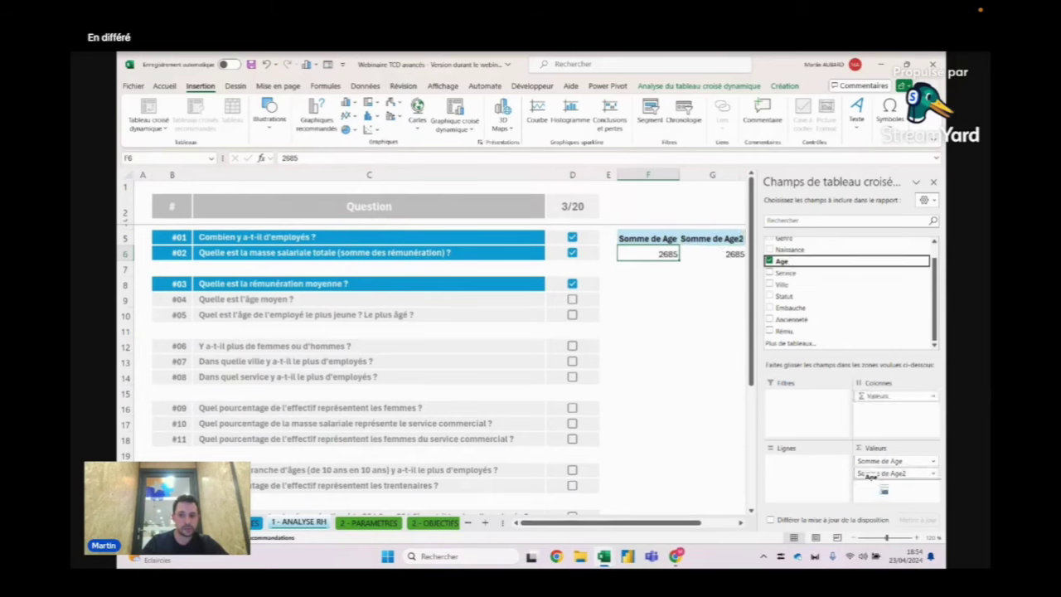
left_click_drag(785, 263, 887, 485)
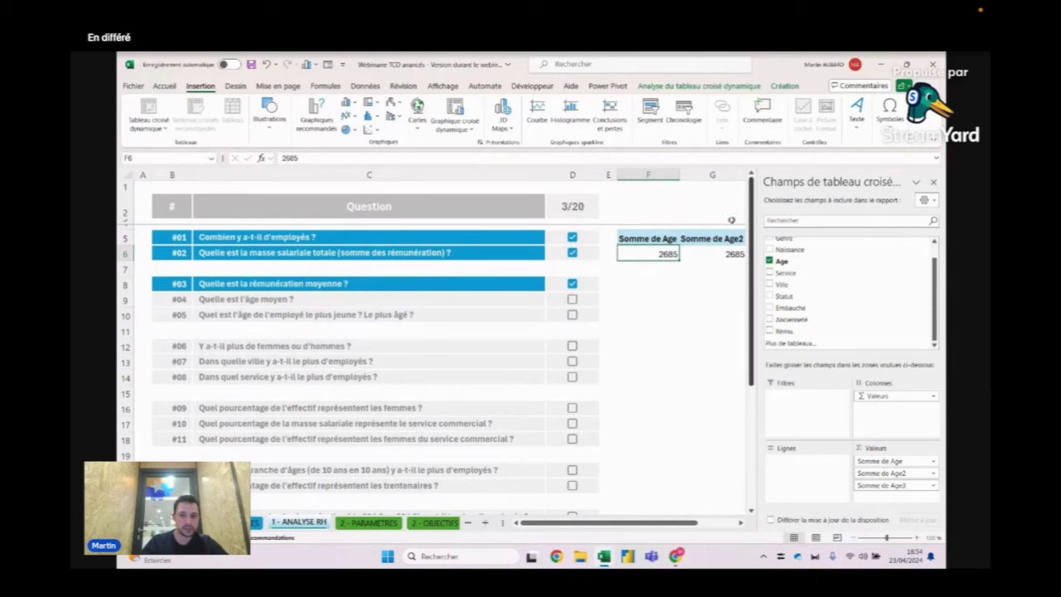
Summarise the three Age columns as minimum 21, average 38,357 and maximum 61
right_click(665, 256)
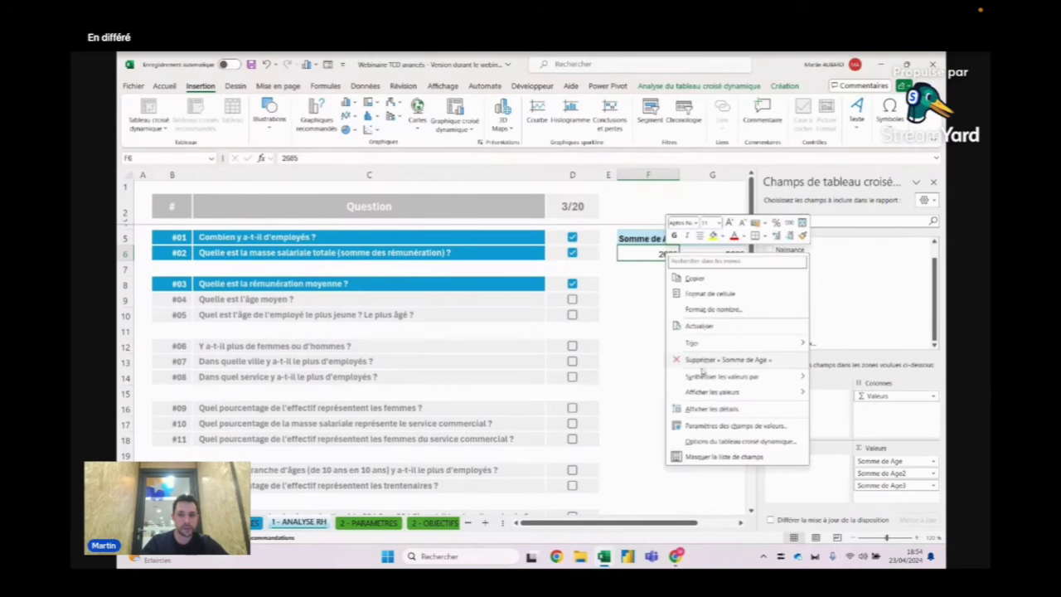
left_click(836, 440)
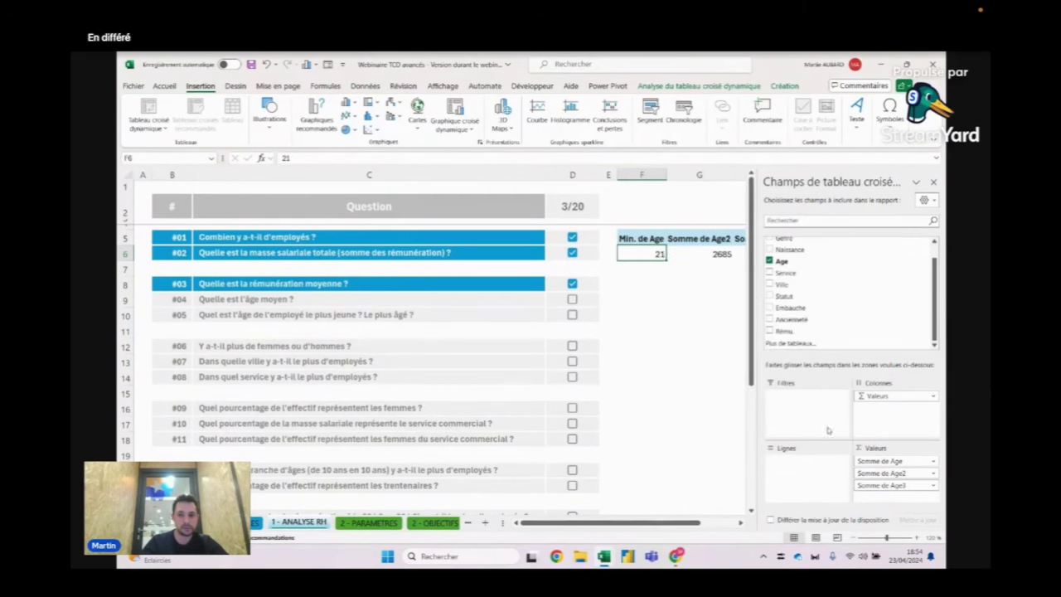
left_click(714, 254)
right_click(714, 254)
mouse_move(769, 373)
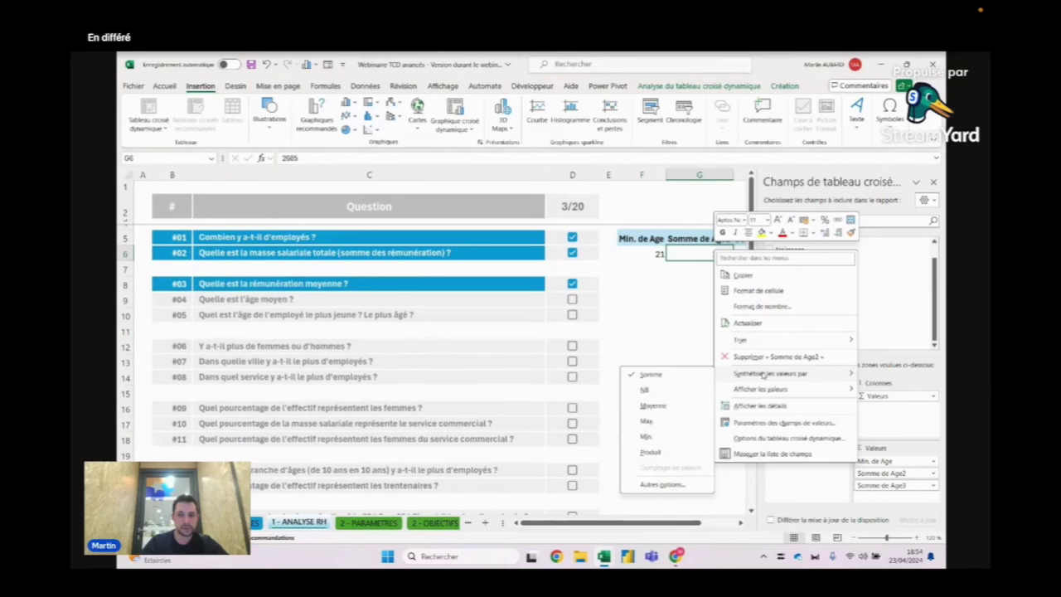
left_click(653, 405)
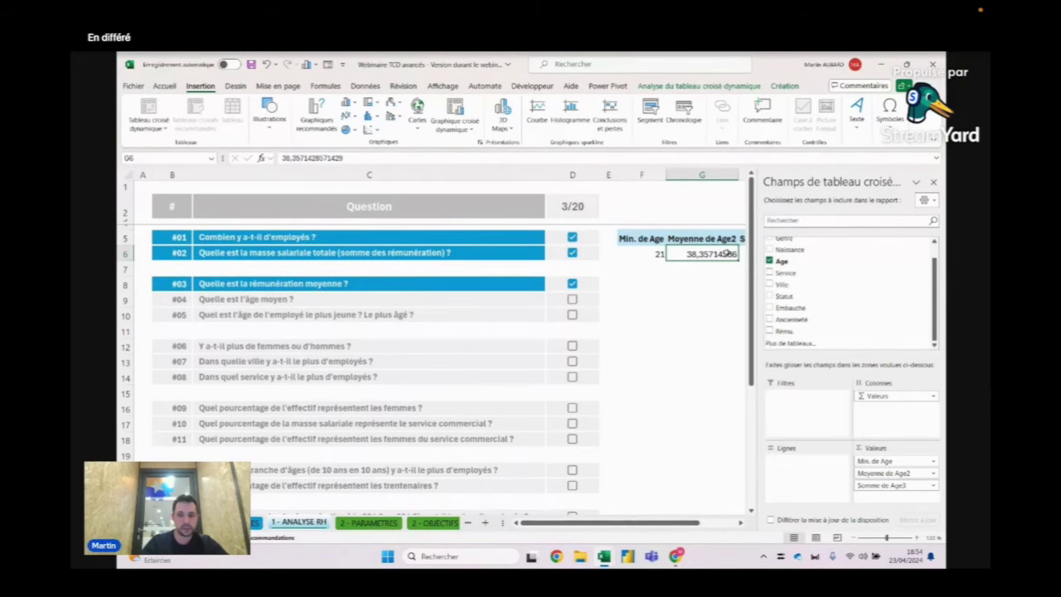
key("Right")
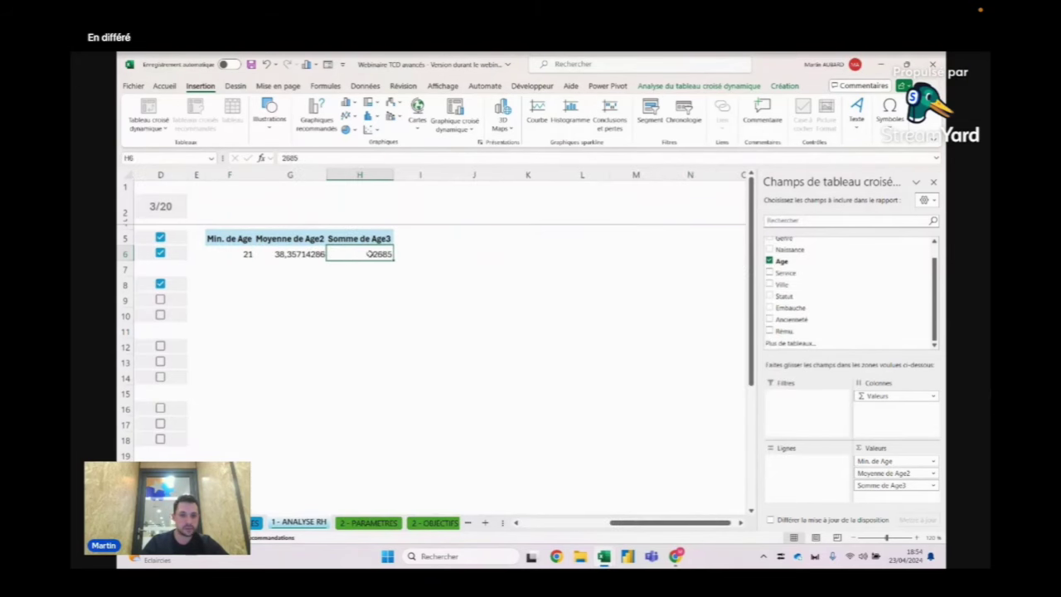
right_click(370, 253)
mouse_move(427, 377)
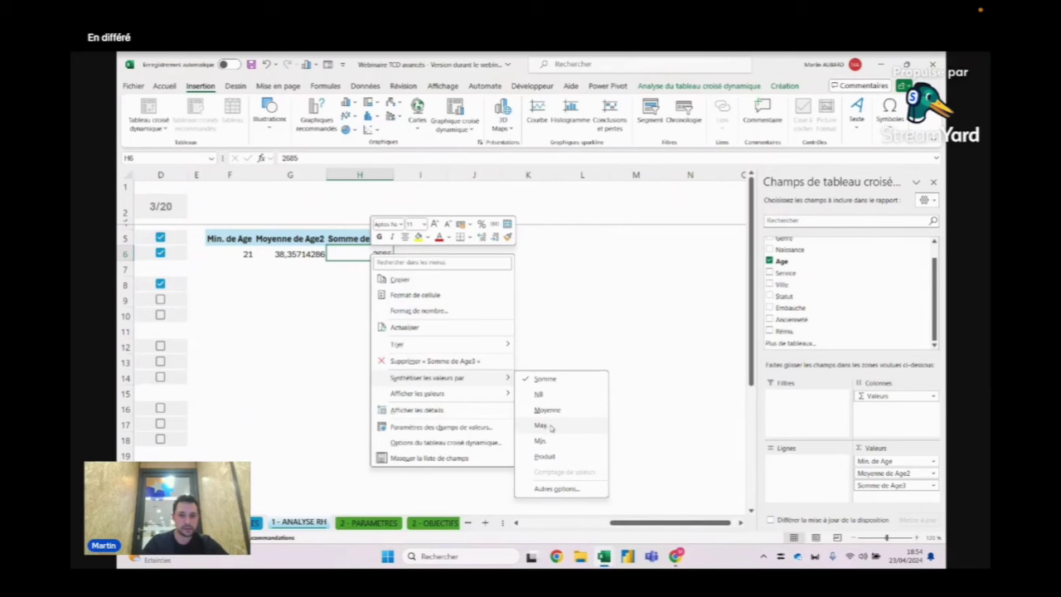
left_click(540, 425)
scroll(722, 304, "left", 3)
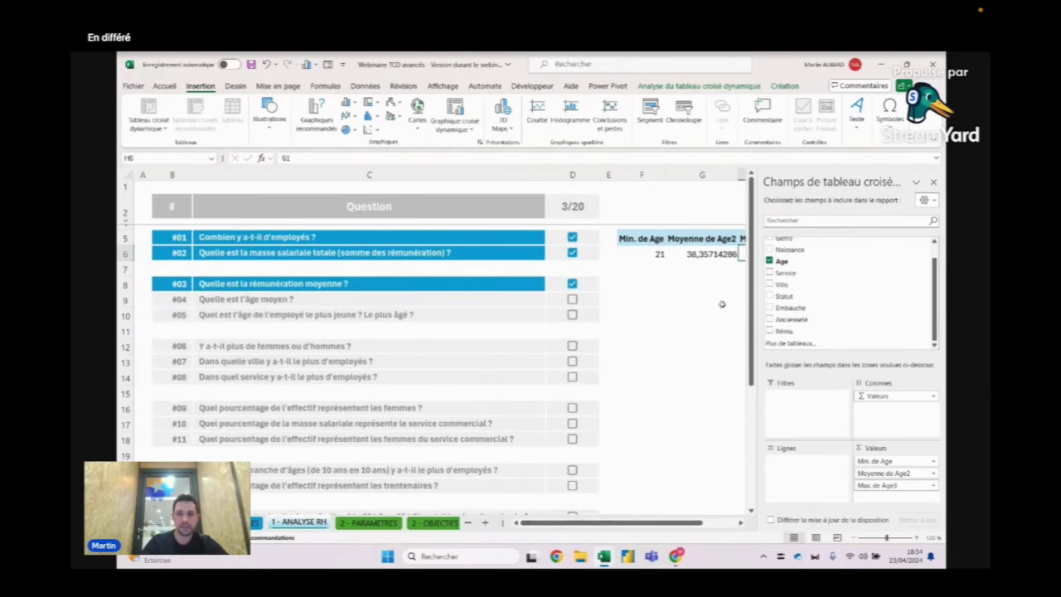
left_click(934, 182)
left_click(711, 255)
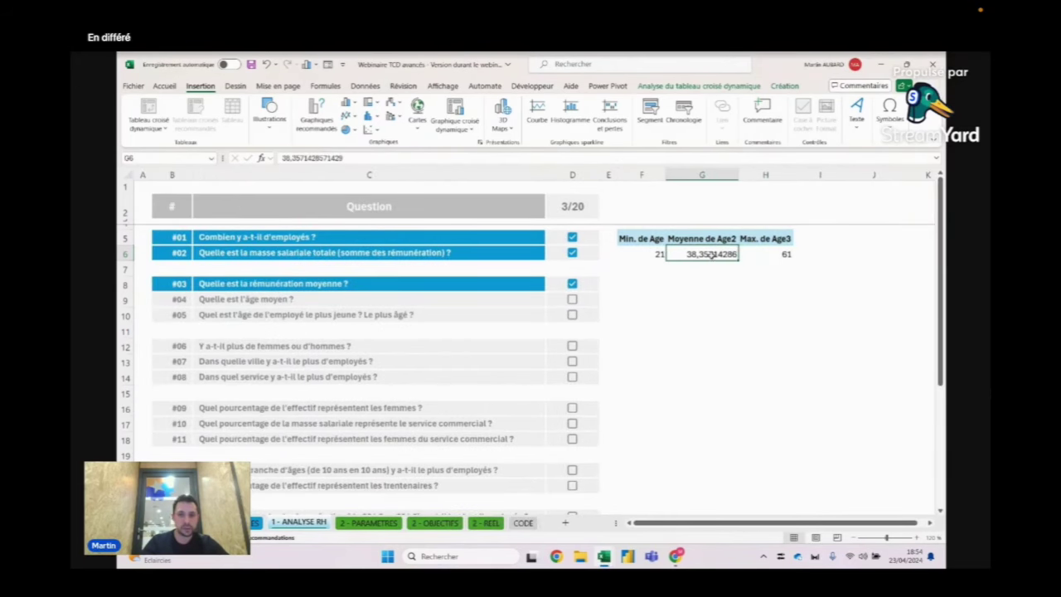
right_click(711, 256)
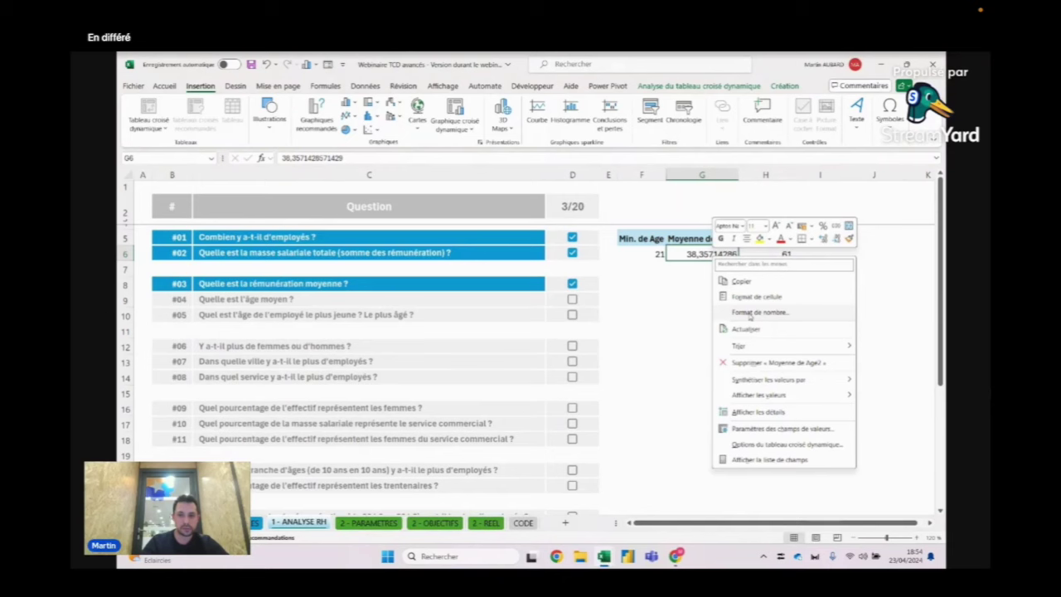
Format the average age as a number with zero decimals, showing 38
left_click(754, 312)
left_click(621, 228)
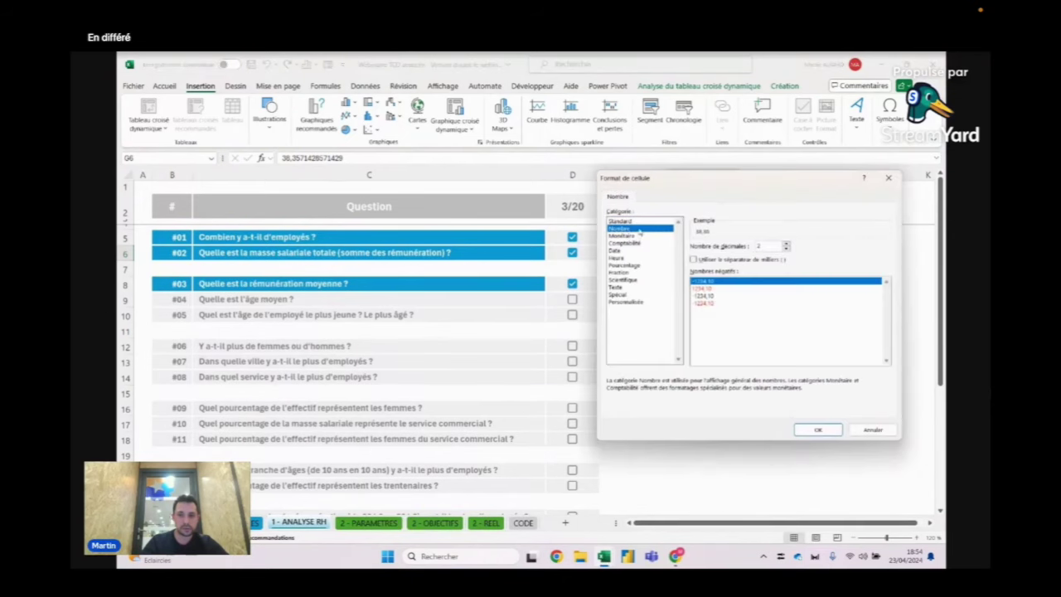
double_click(786, 249)
left_click(817, 429)
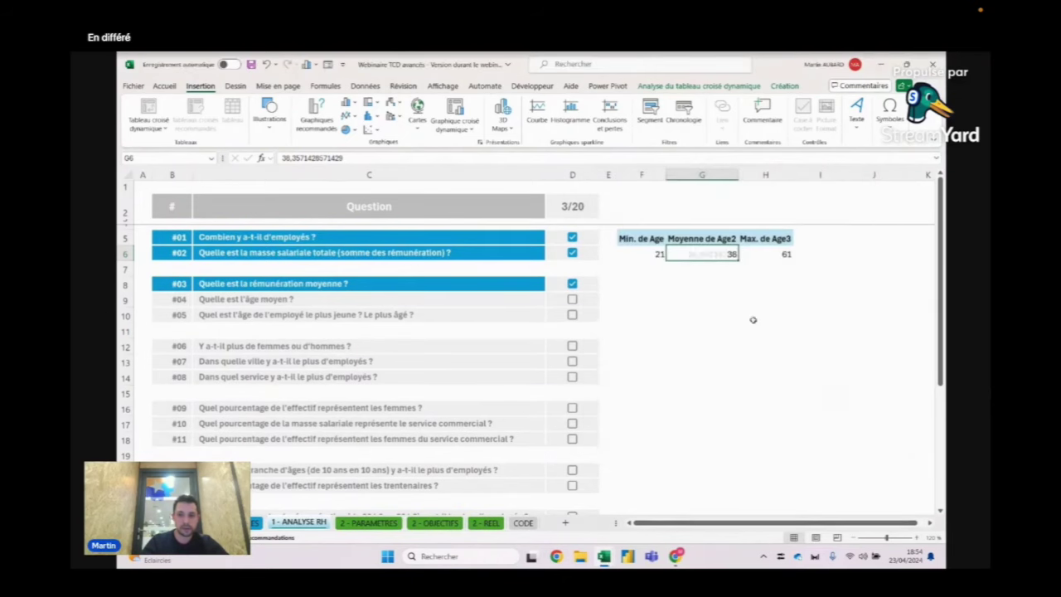
Rename the pivot value headers to Min, Moy and Max
left_click(652, 240)
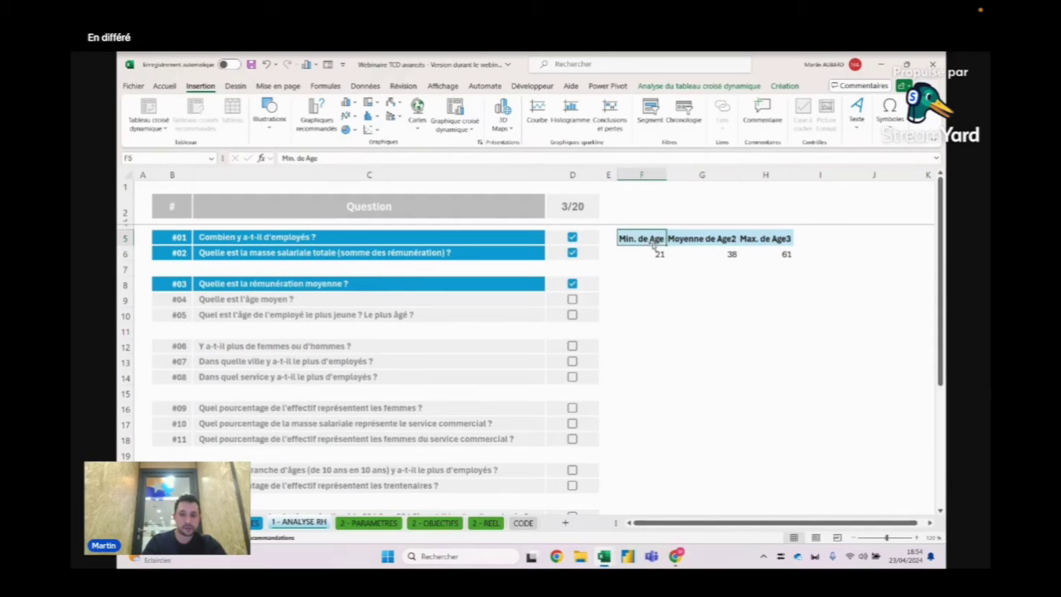
type("Min")
key("Tab")
type("M")
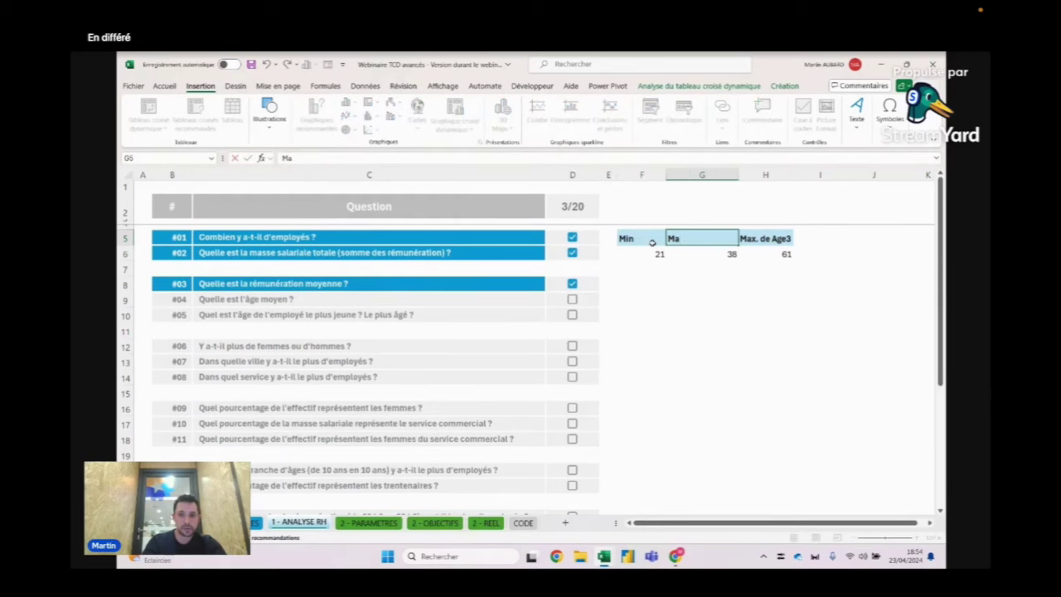
key("Tab")
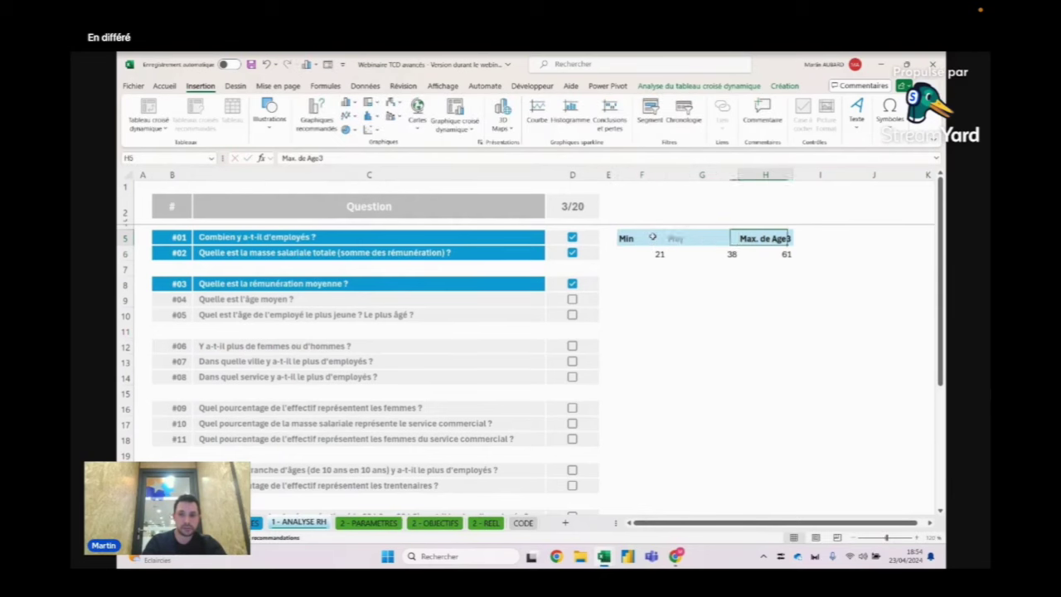
type("Max")
key("Return")
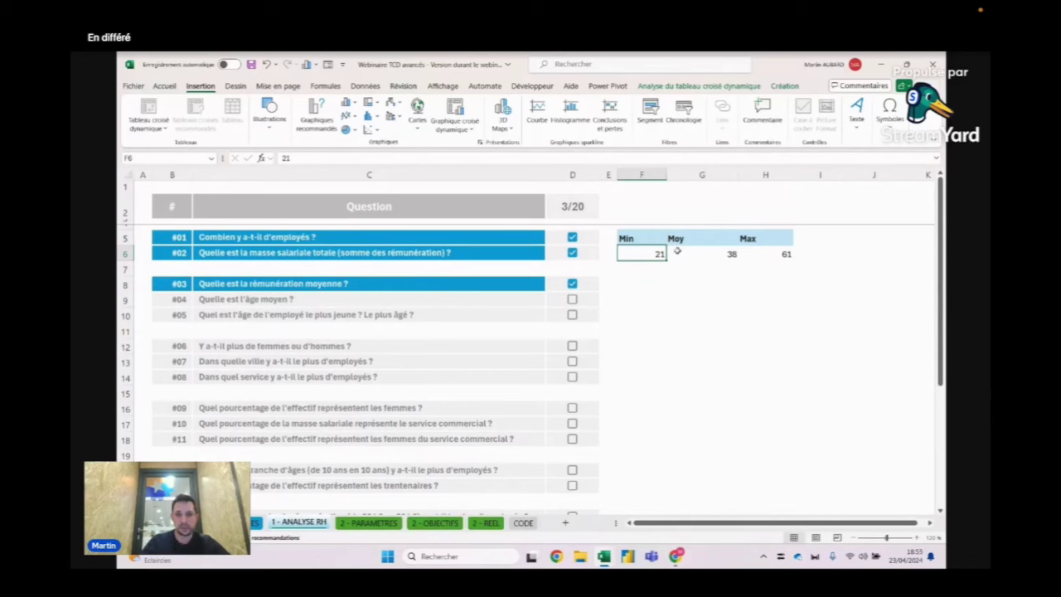
left_click_drag(676, 251, 757, 247)
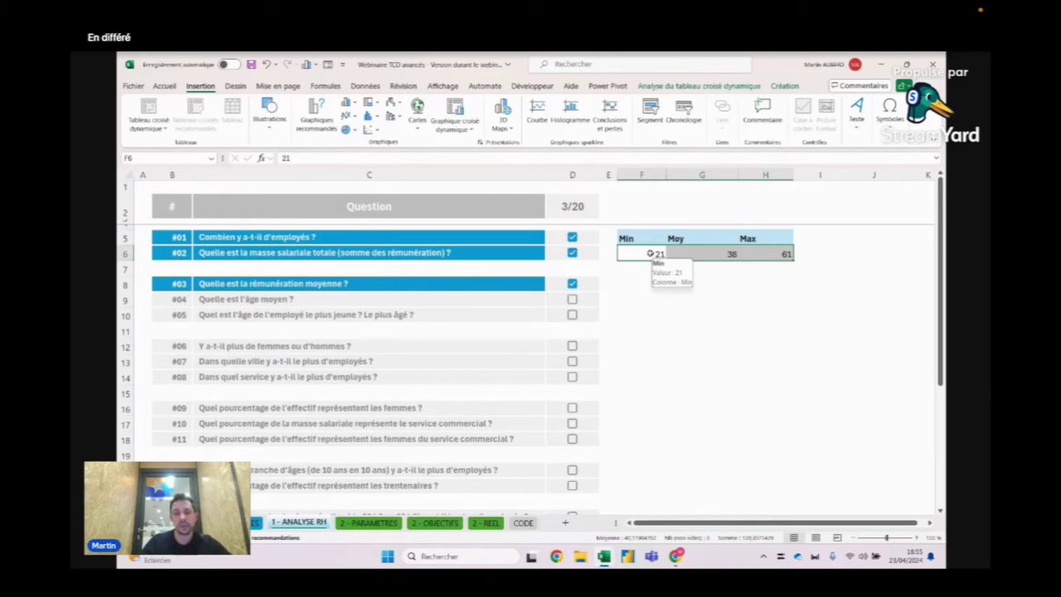
right_click(690, 255)
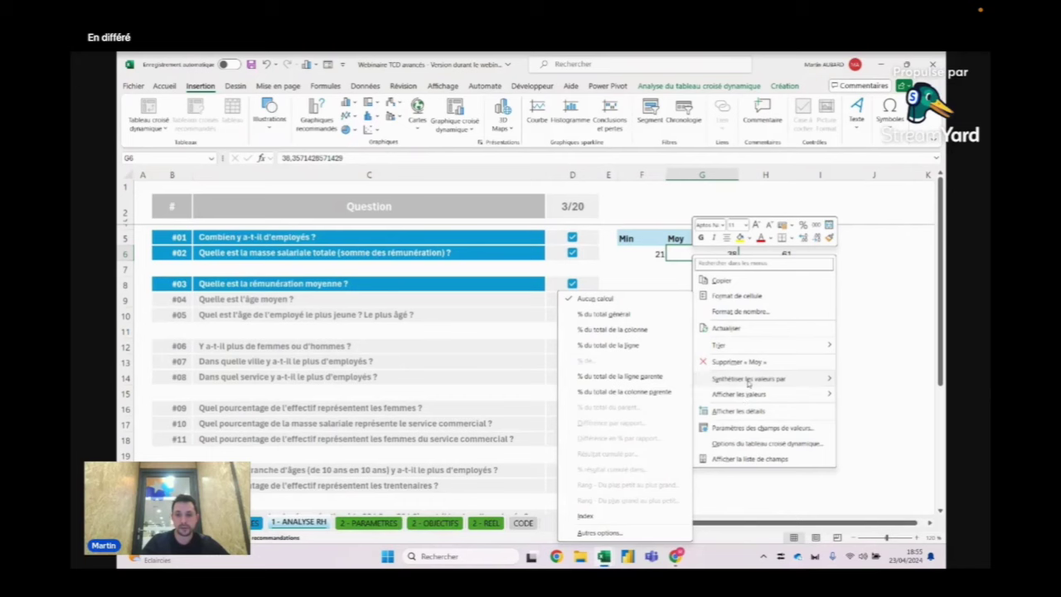
mouse_move(748, 379)
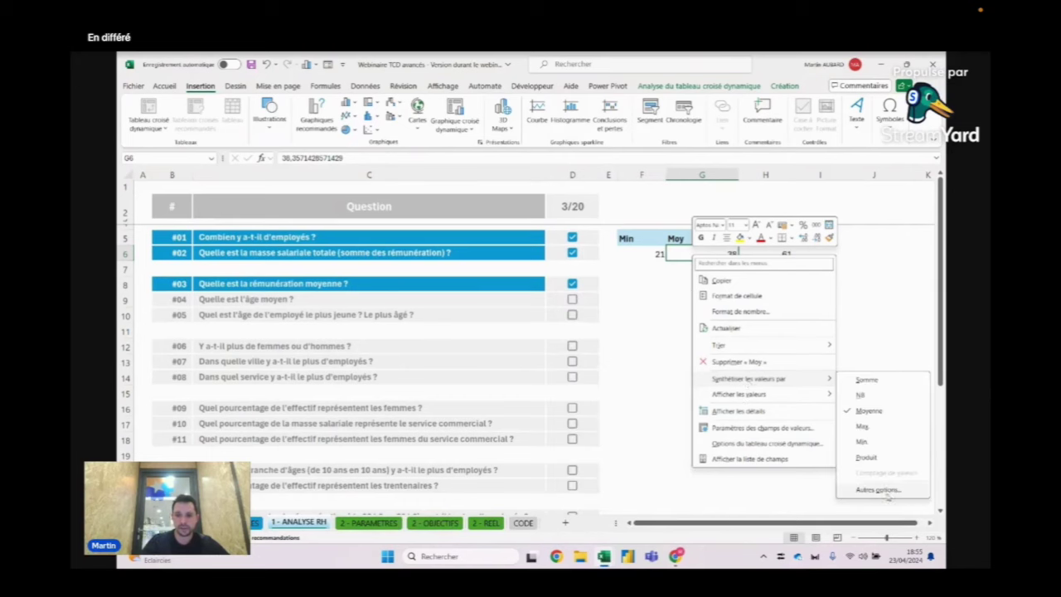
left_click(897, 489)
scroll(431, 328, "down", 2)
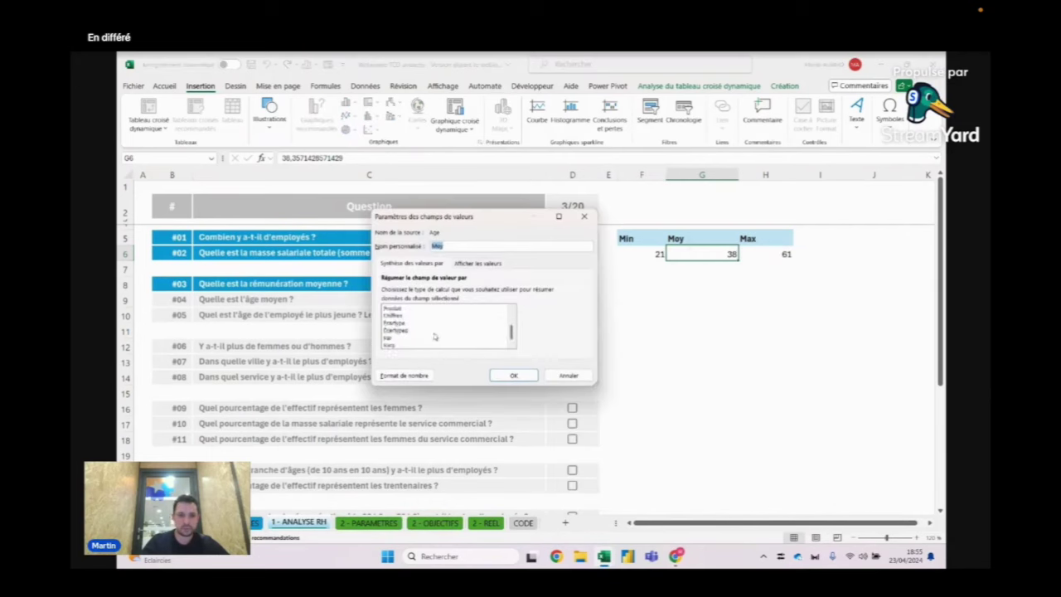
scroll(412, 332, "up", 2)
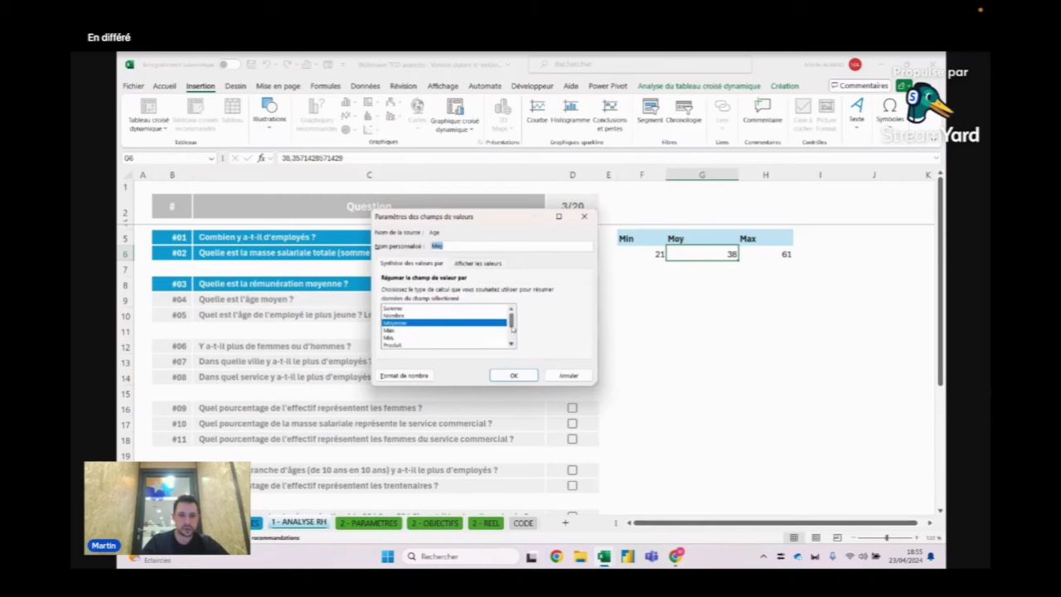
left_click(512, 333)
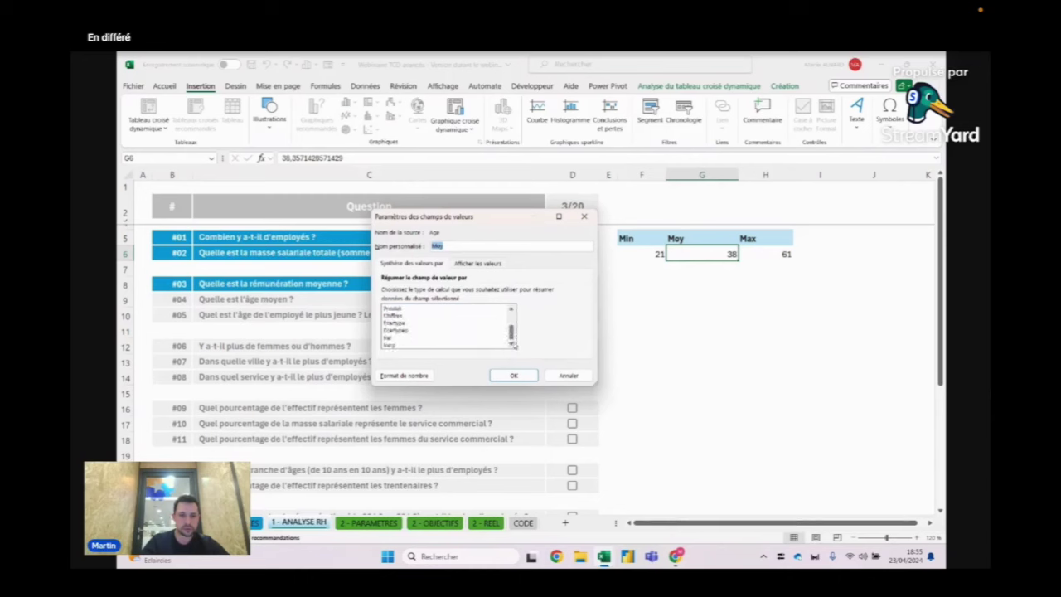
left_click_drag(514, 344, 512, 320)
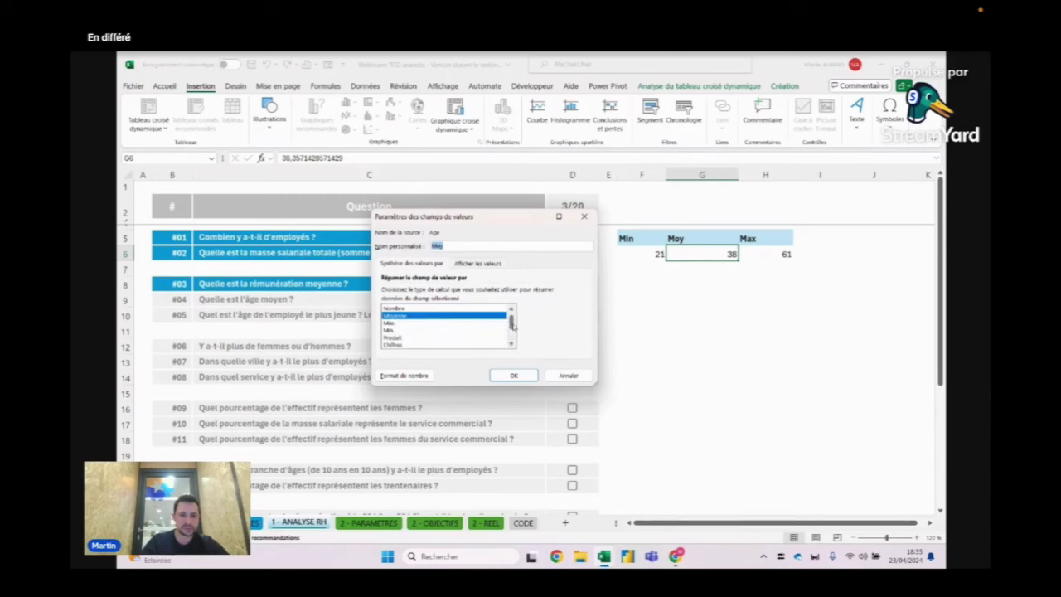
left_click(532, 375)
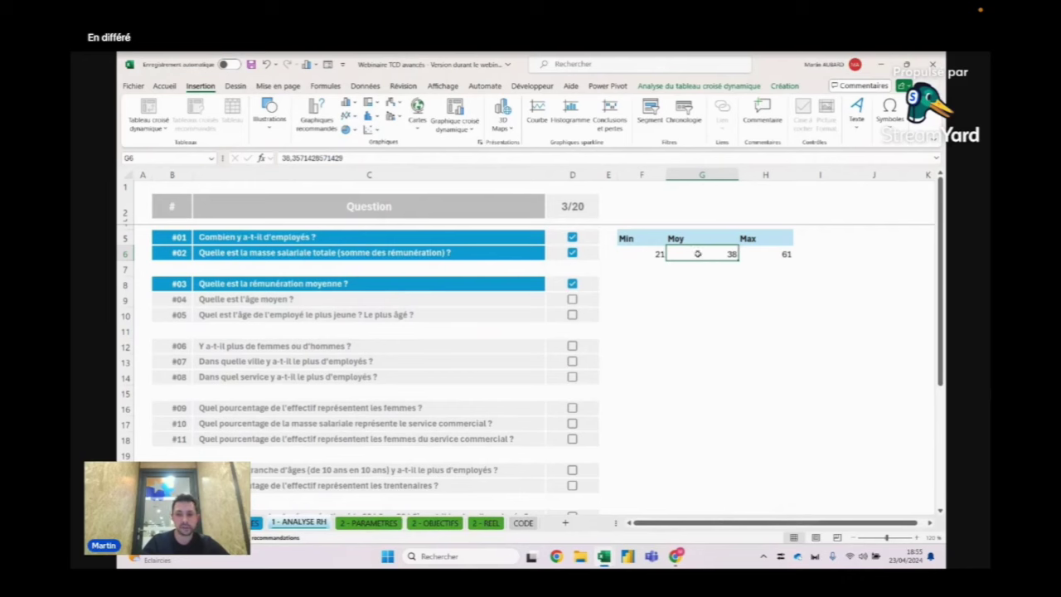
left_click(641, 251)
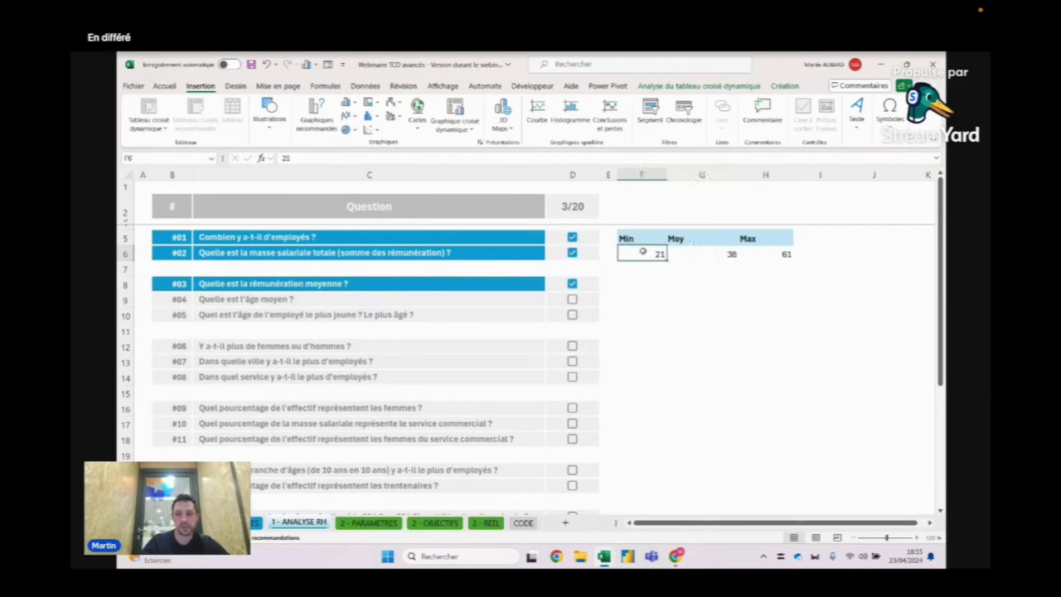
left_click_drag(641, 252, 779, 254)
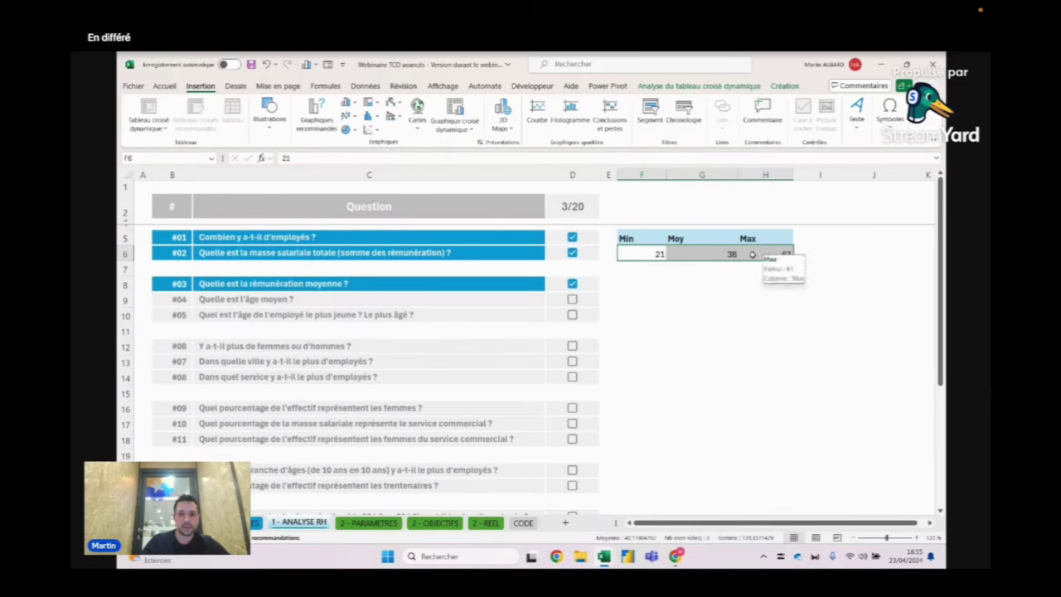
Tick questions #04 and #05, rechecking the #01, #03 and #05 boxes along the way
left_click(571, 299)
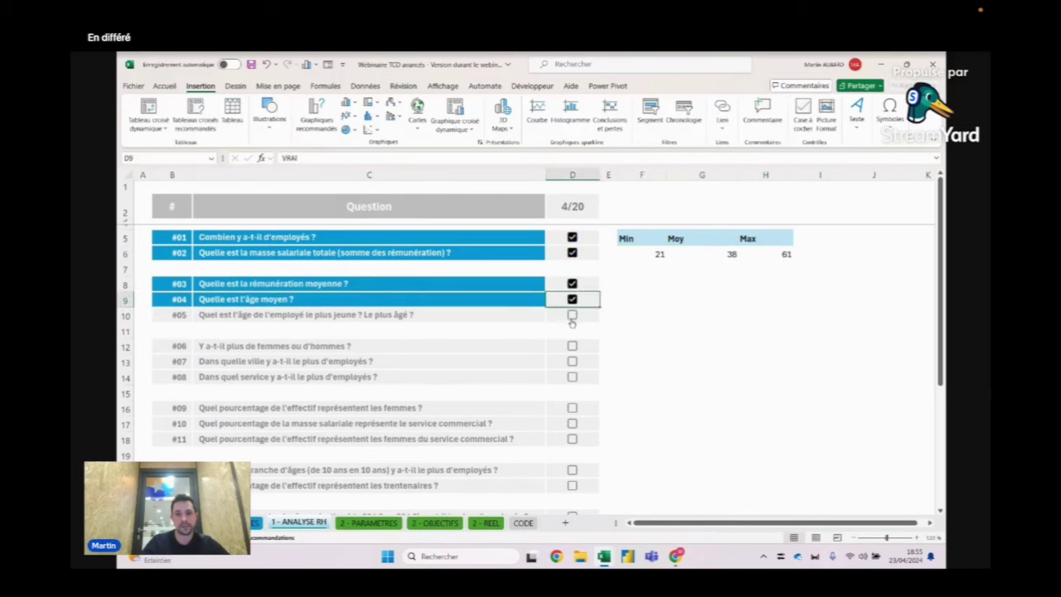
left_click(572, 315)
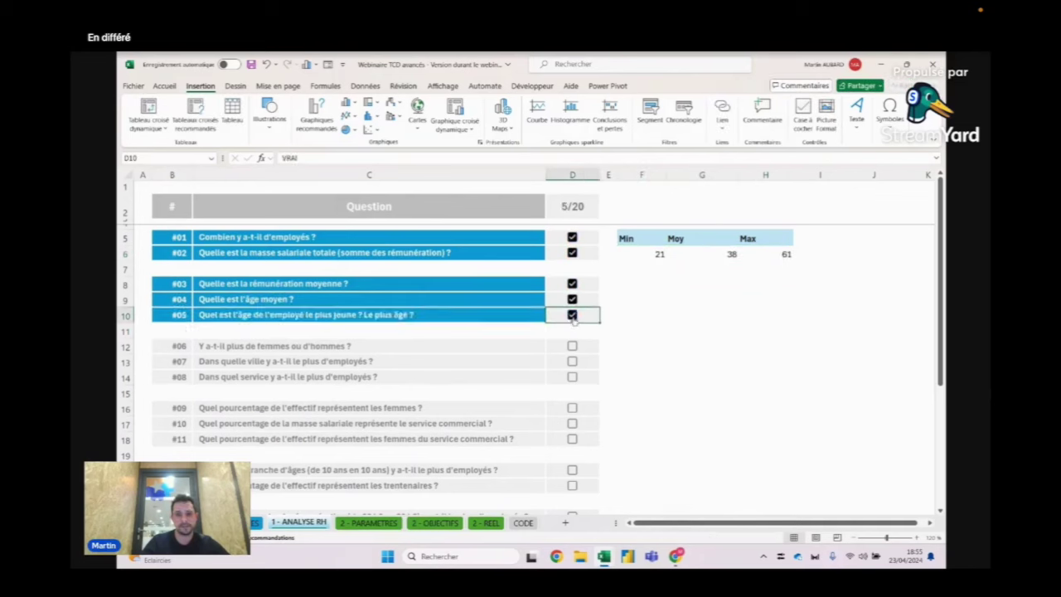
left_click(572, 315)
left_click(572, 315)
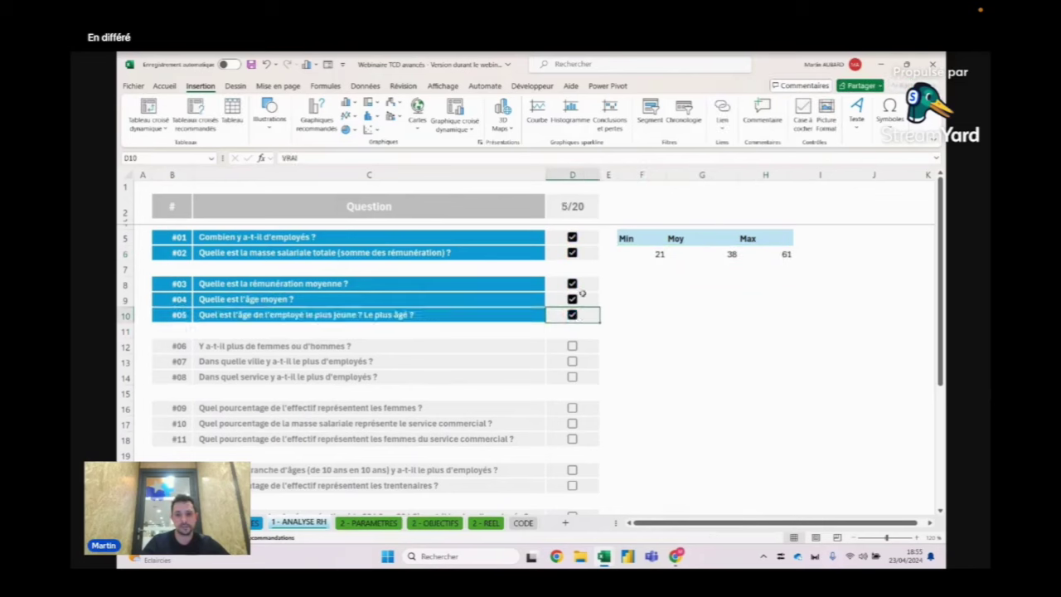
left_click(572, 237)
left_click(572, 238)
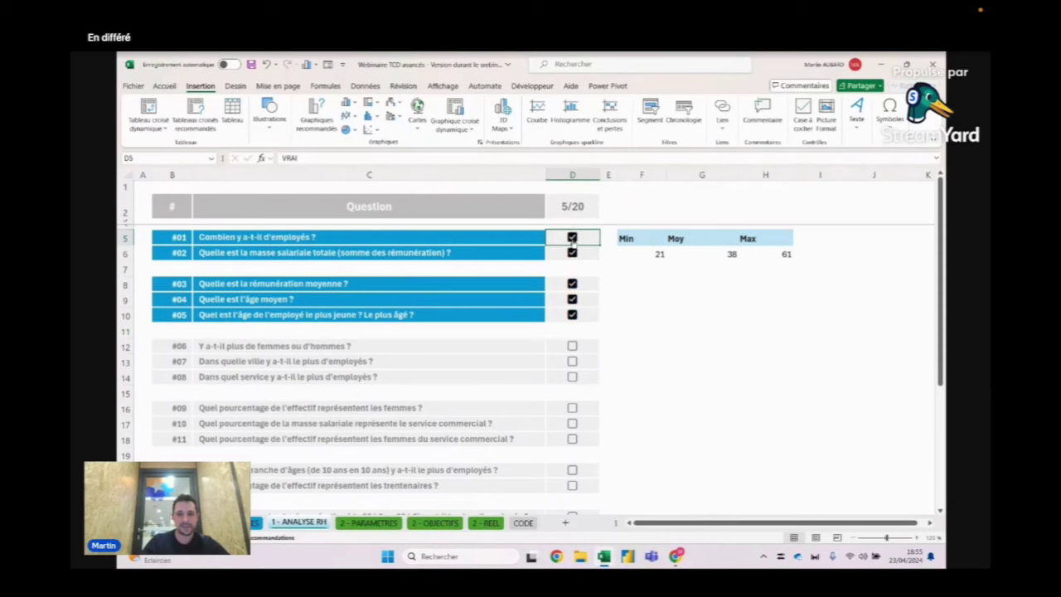
left_click(572, 285)
left_click(572, 284)
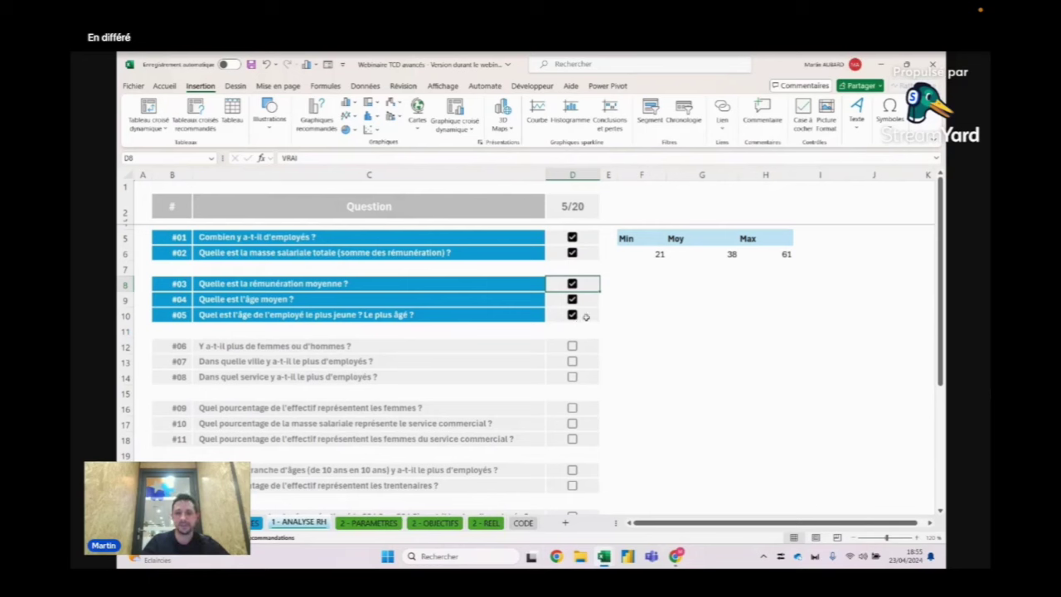
left_click(572, 239)
left_click(572, 239)
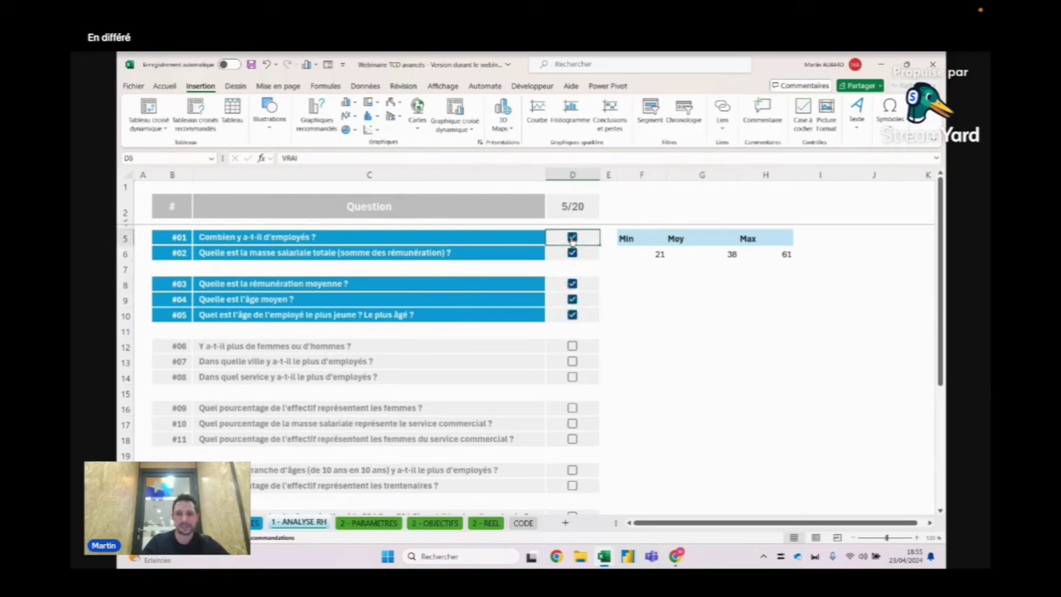
left_click(659, 254)
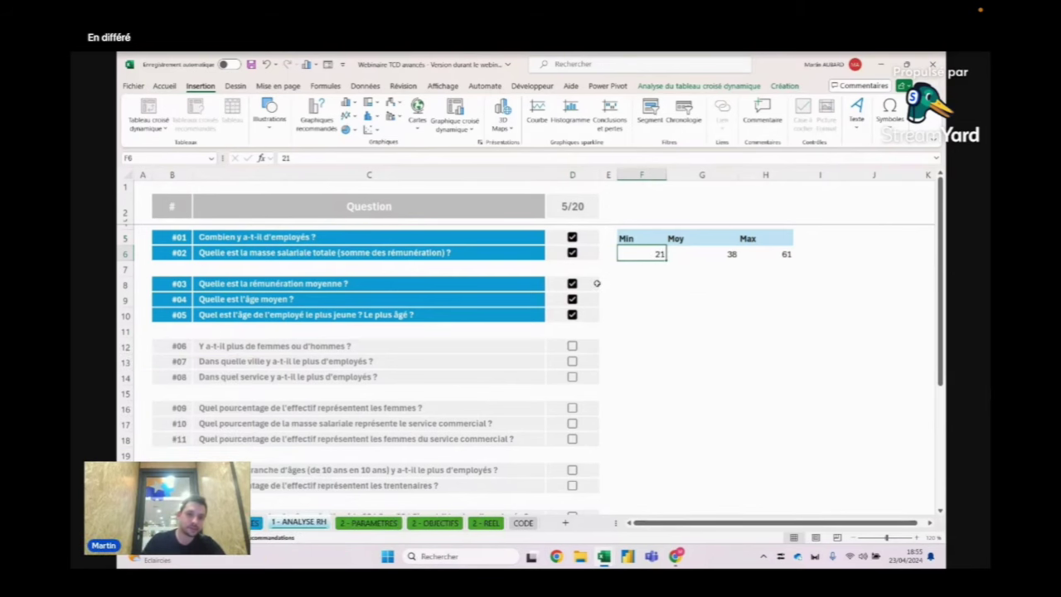
Select questions #06 to #08, then click through the pivot's minimum and maximum age values
left_click_drag(179, 348, 373, 377)
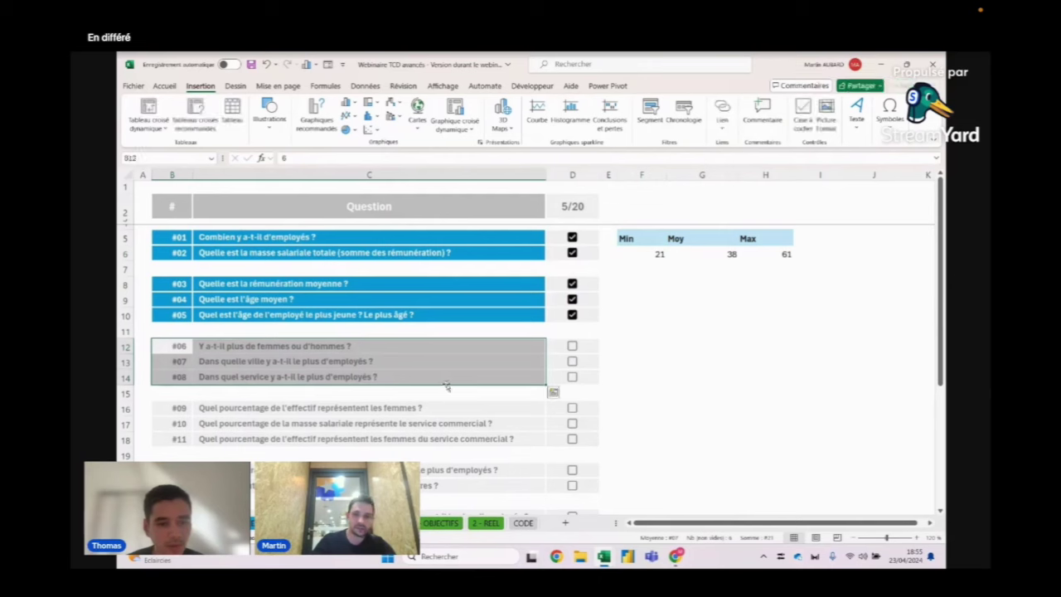
left_click(642, 270)
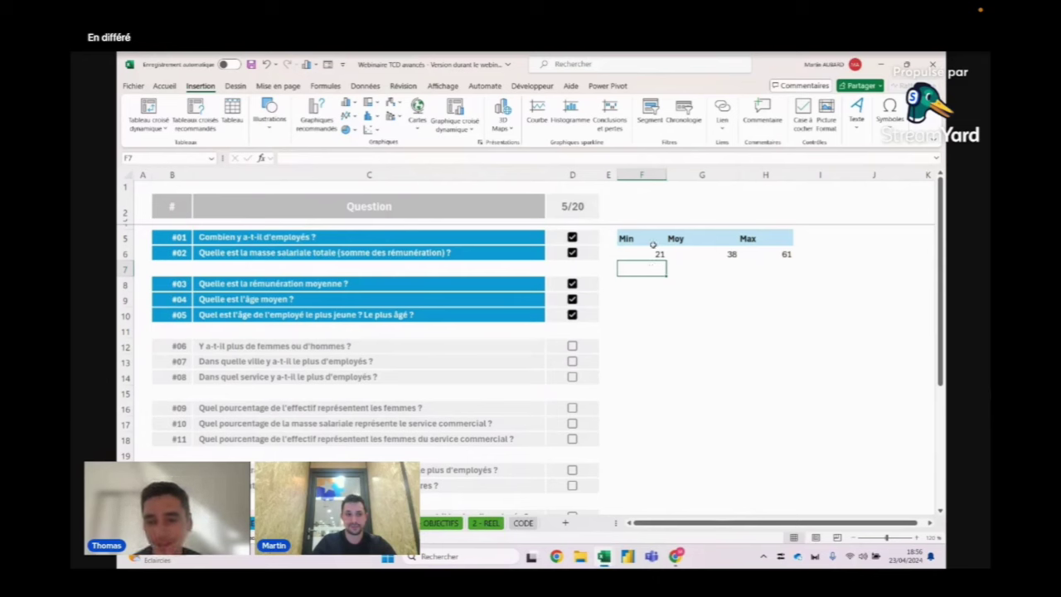
left_click(652, 252)
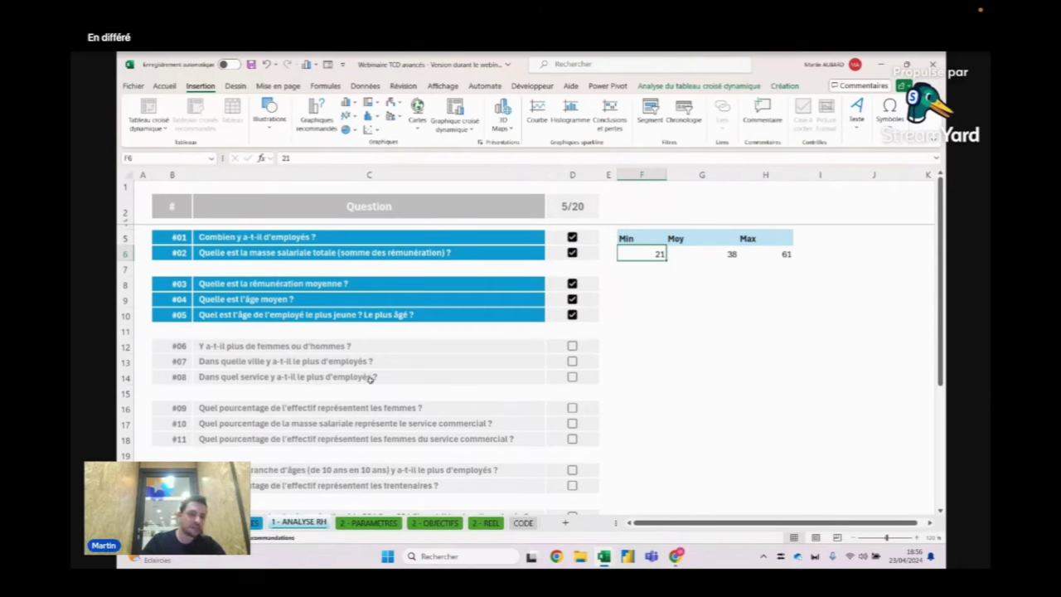
left_click(675, 315)
left_click(655, 257)
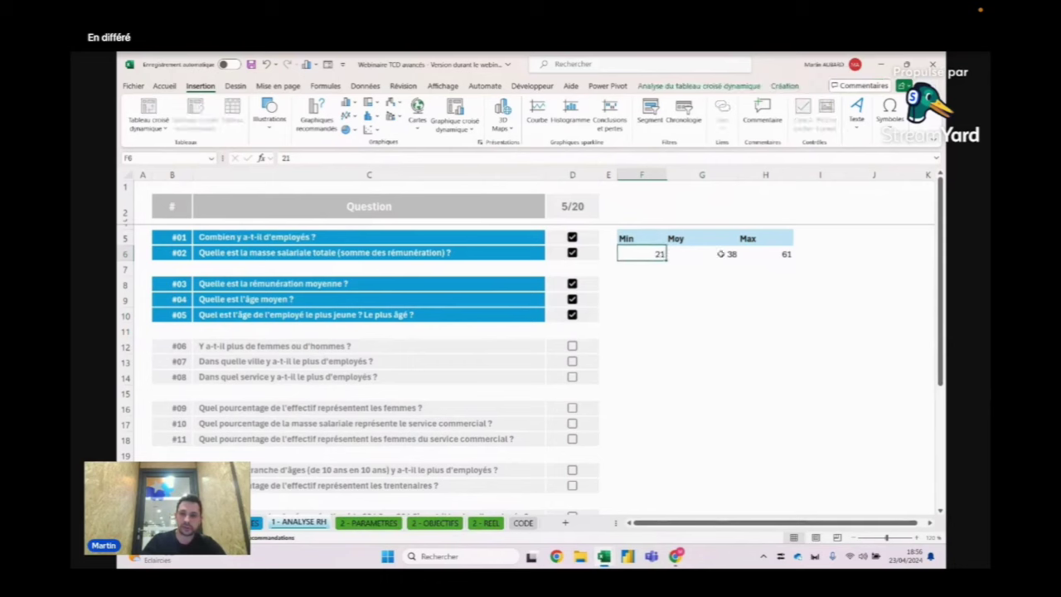
left_click(859, 270)
left_click(740, 253)
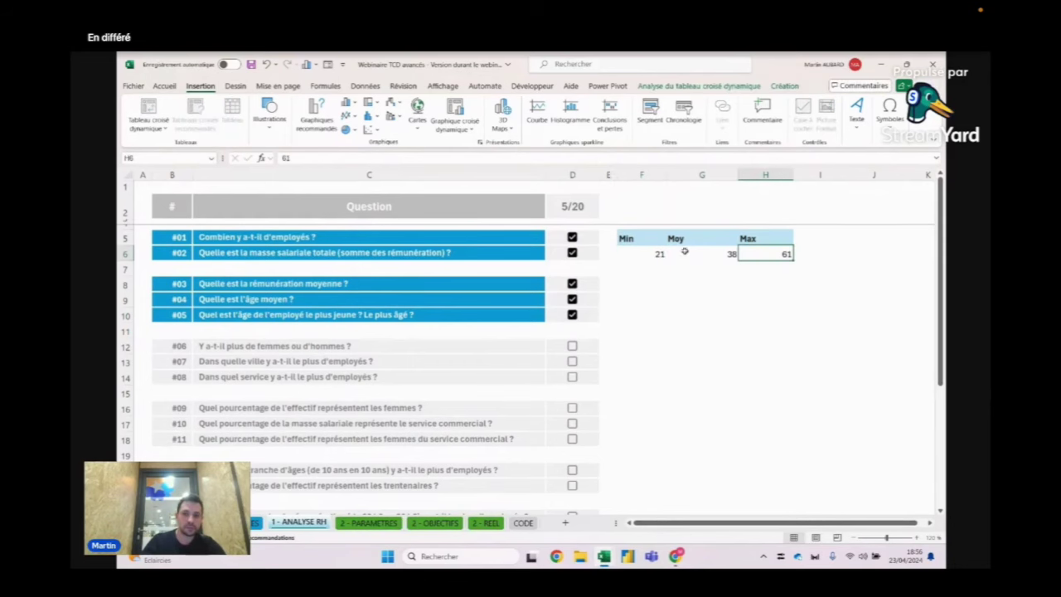
left_click(641, 254)
Toggle the pivot table field list from the right-click menu, leaving it shown
right_click(642, 253)
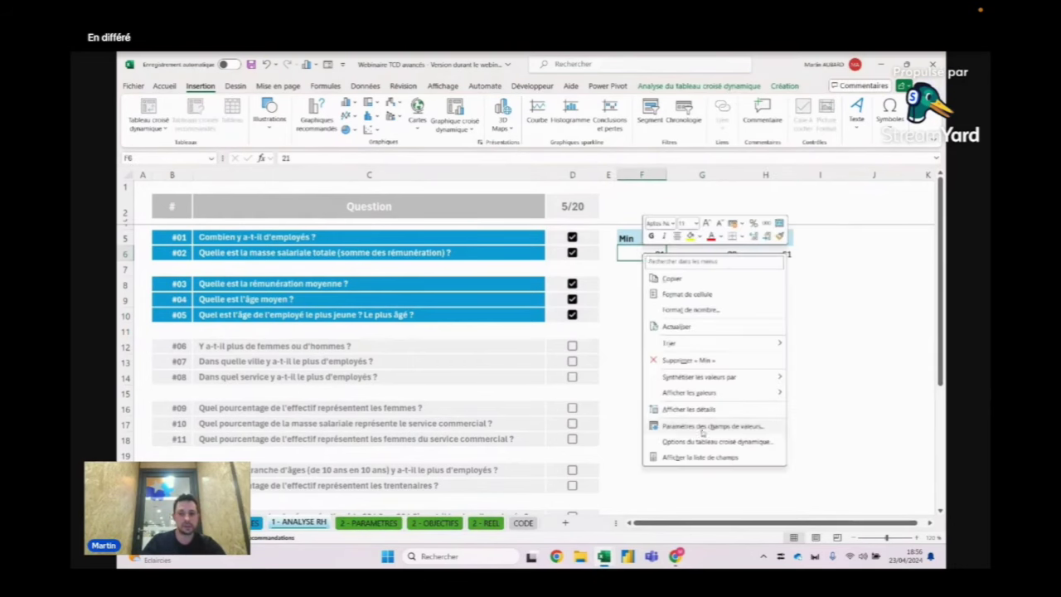
left_click(699, 461)
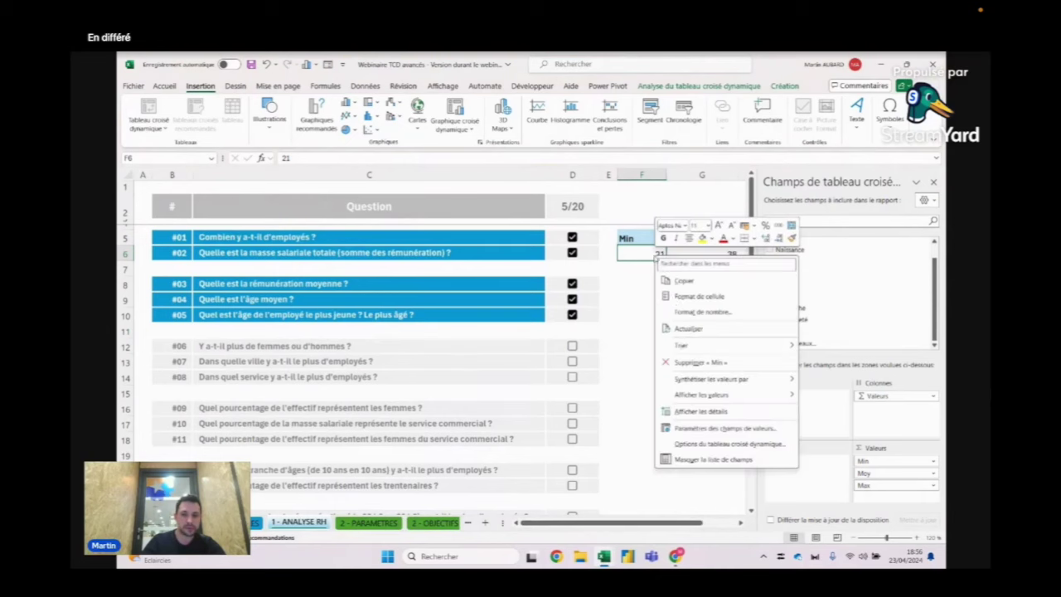
right_click(655, 254)
left_click(709, 460)
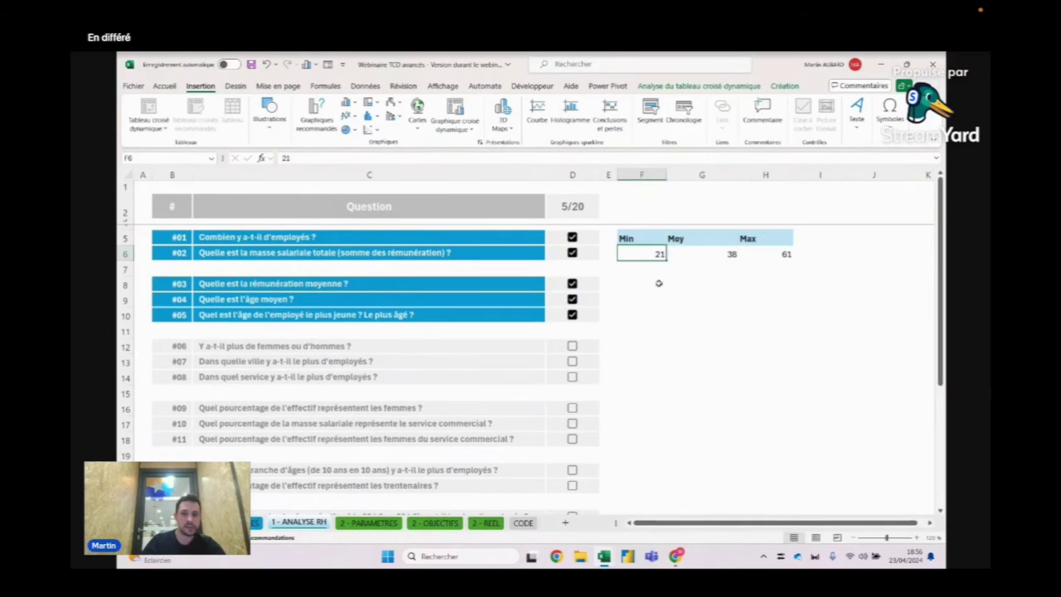
right_click(655, 254)
left_click(706, 461)
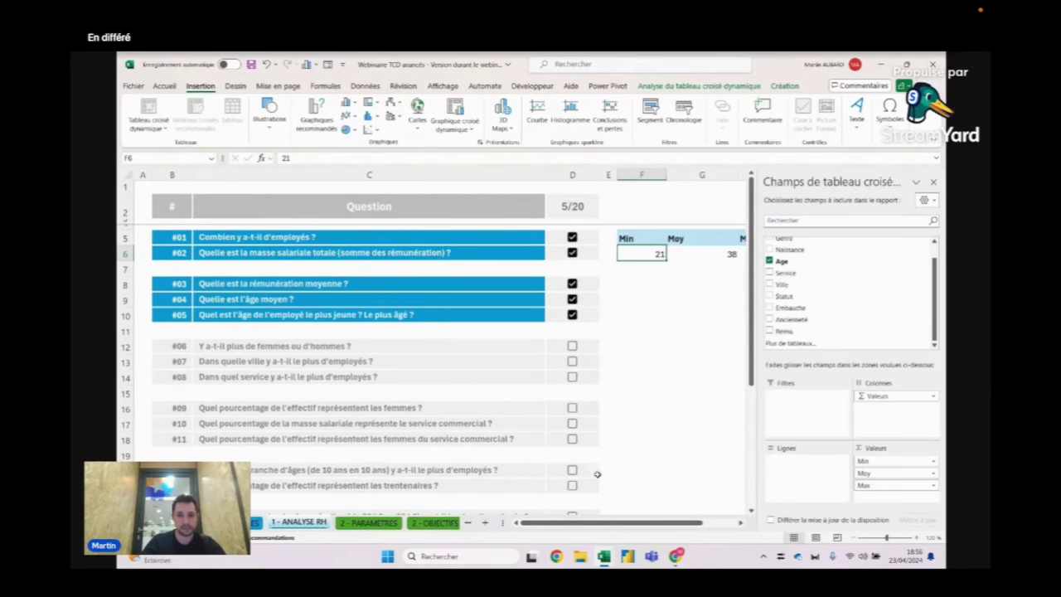
Add Genre as the pivot's row labels to split the age statistics by gender
left_click_drag(608, 523, 613, 522)
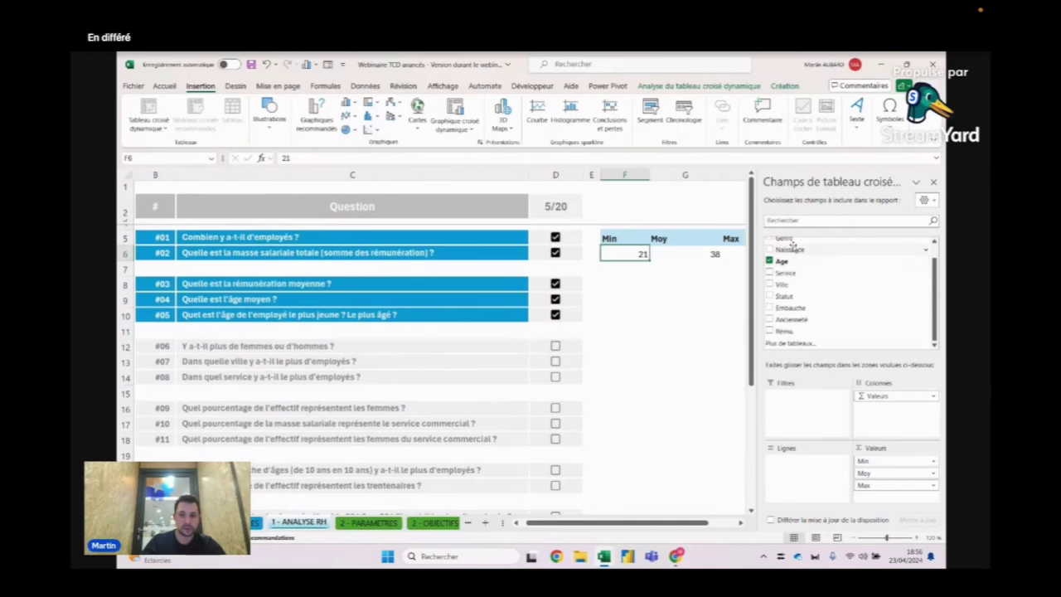
scroll(791, 258, "up", 1)
left_click_drag(793, 257, 914, 510)
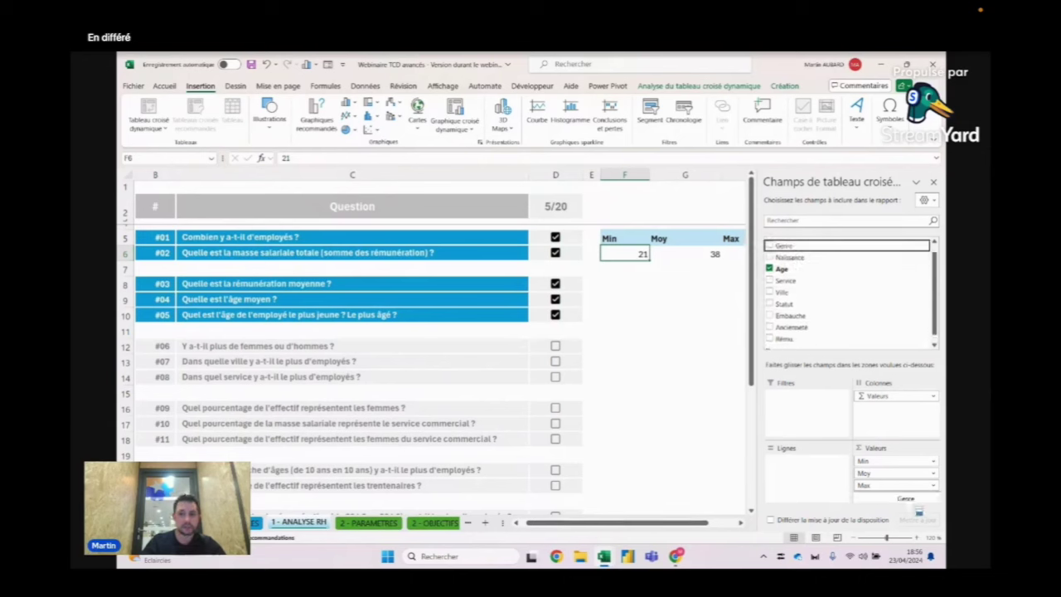
left_click_drag(914, 510, 822, 470)
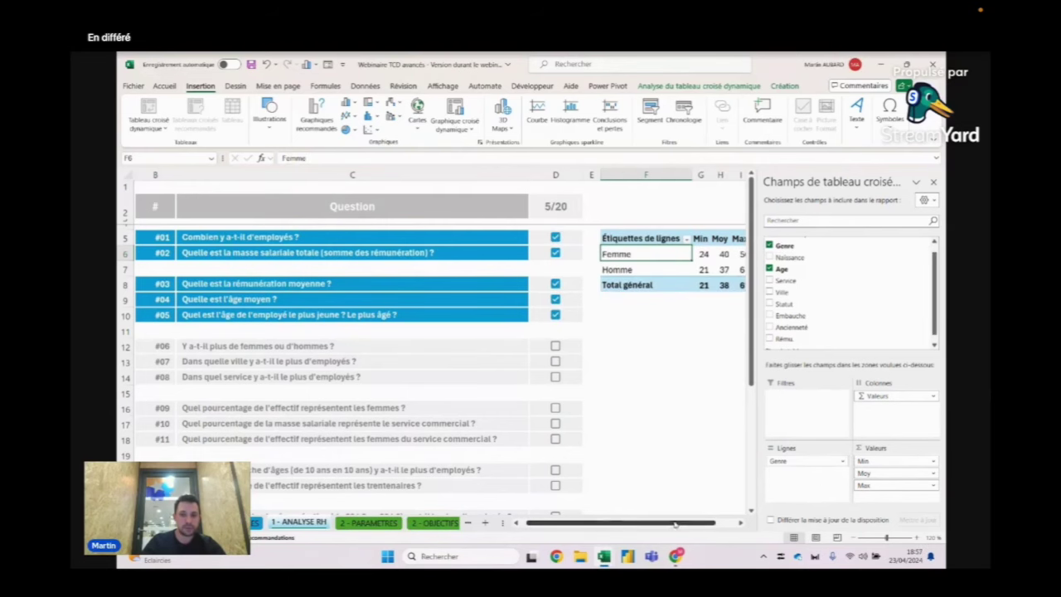
left_click_drag(680, 521, 700, 521)
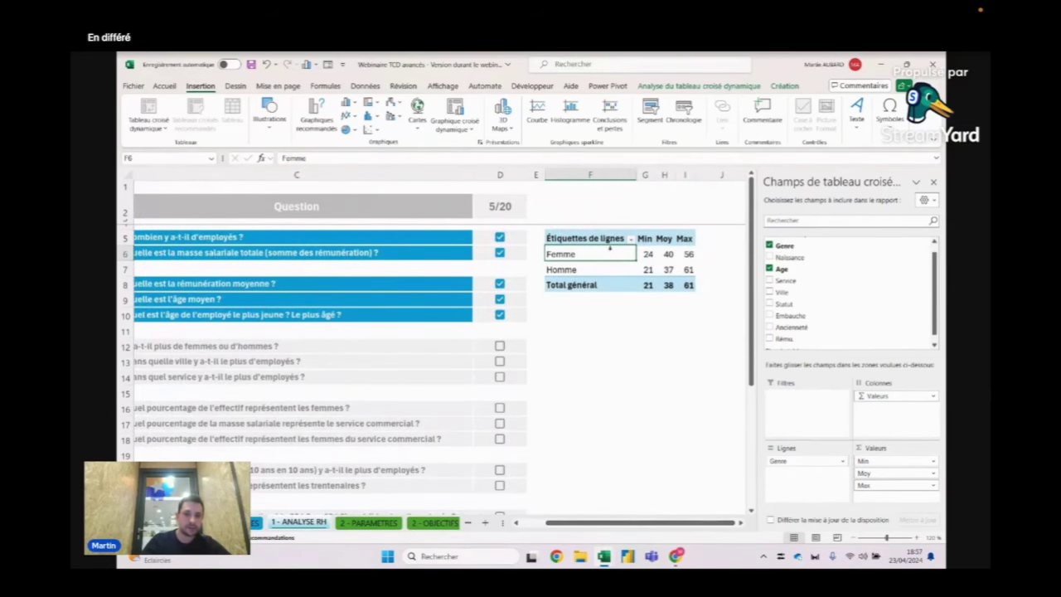
Compare per-gender ages: women Min 24, Moy 40, Max 56; men 21, 37, 61
left_click(643, 254)
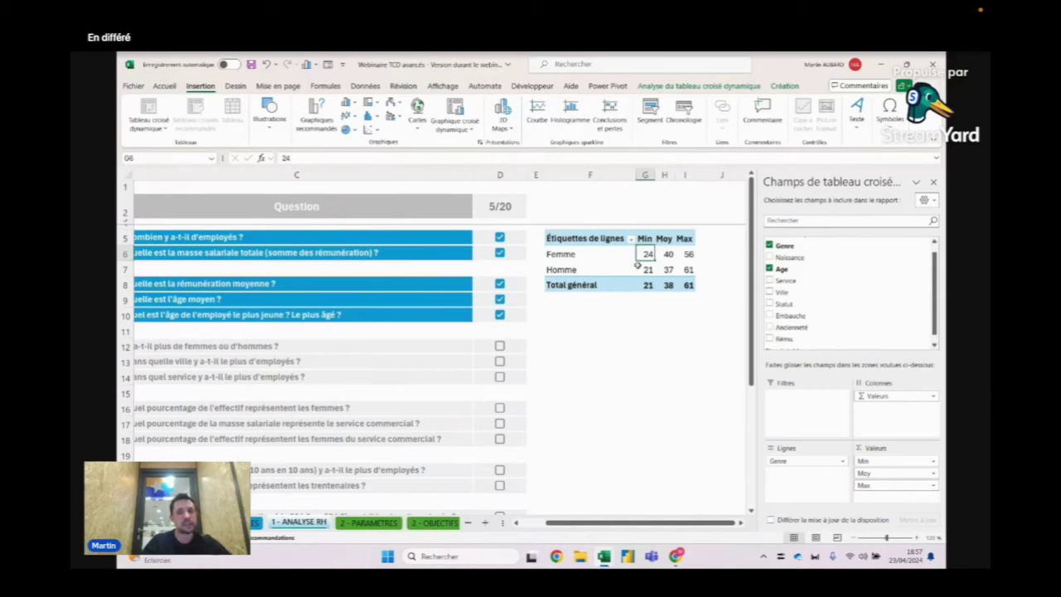
left_click(595, 254)
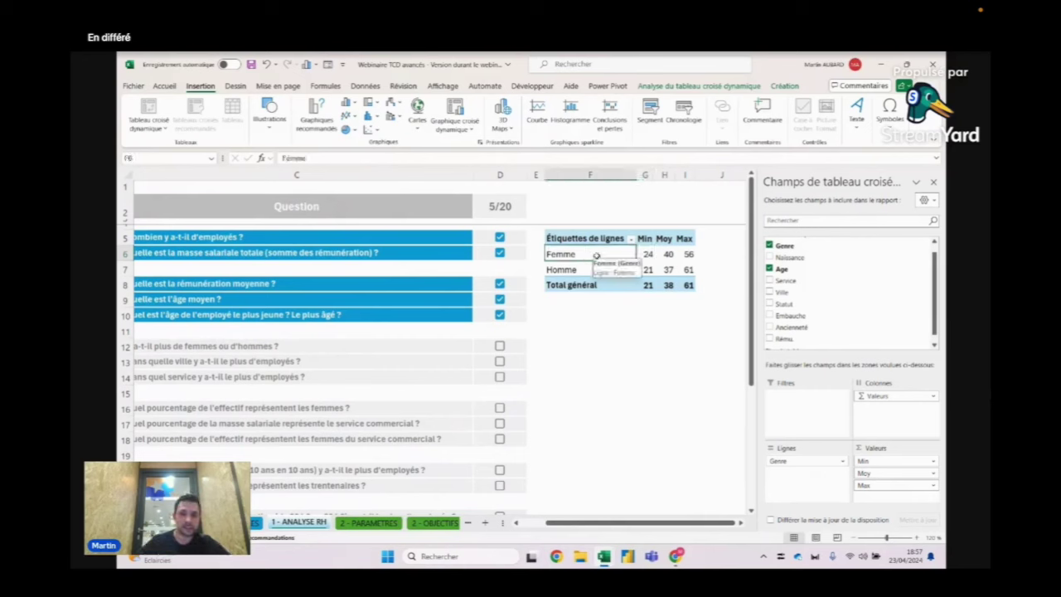
left_click(648, 254)
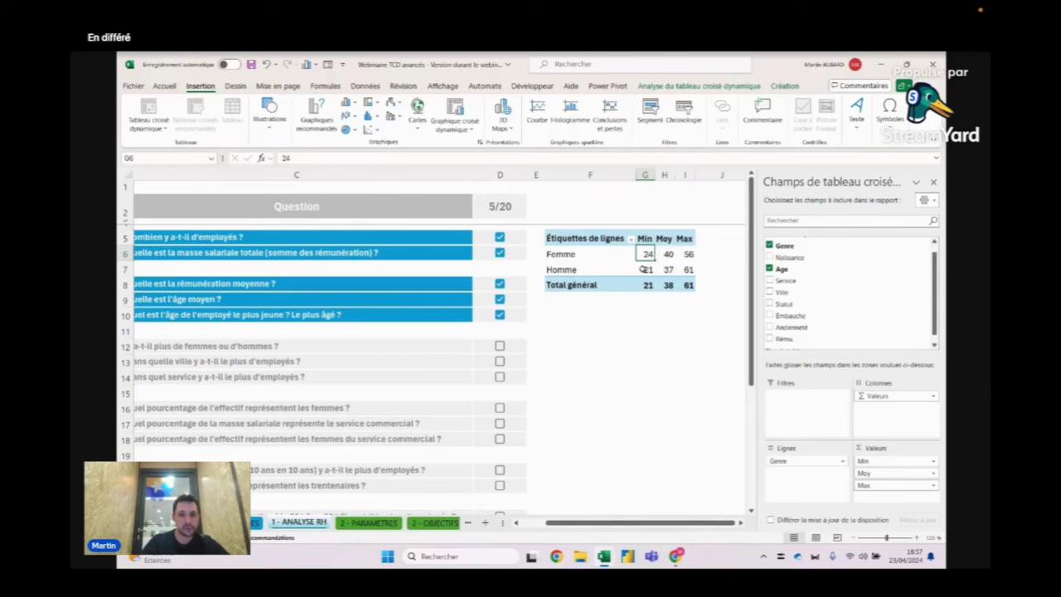
left_click(644, 269)
left_click_drag(668, 254, 668, 271)
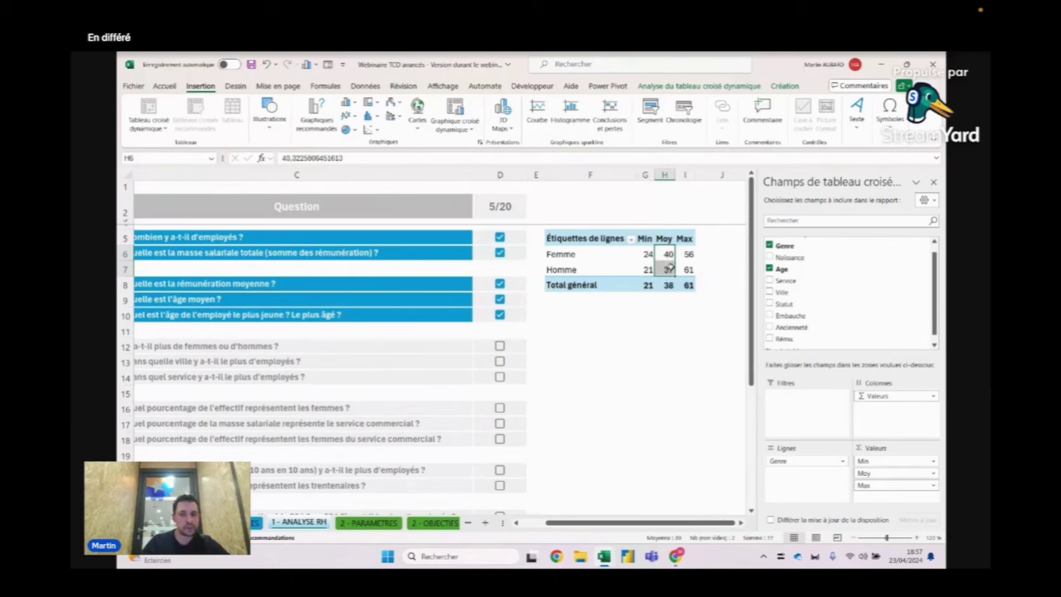
mouse_move(668, 270)
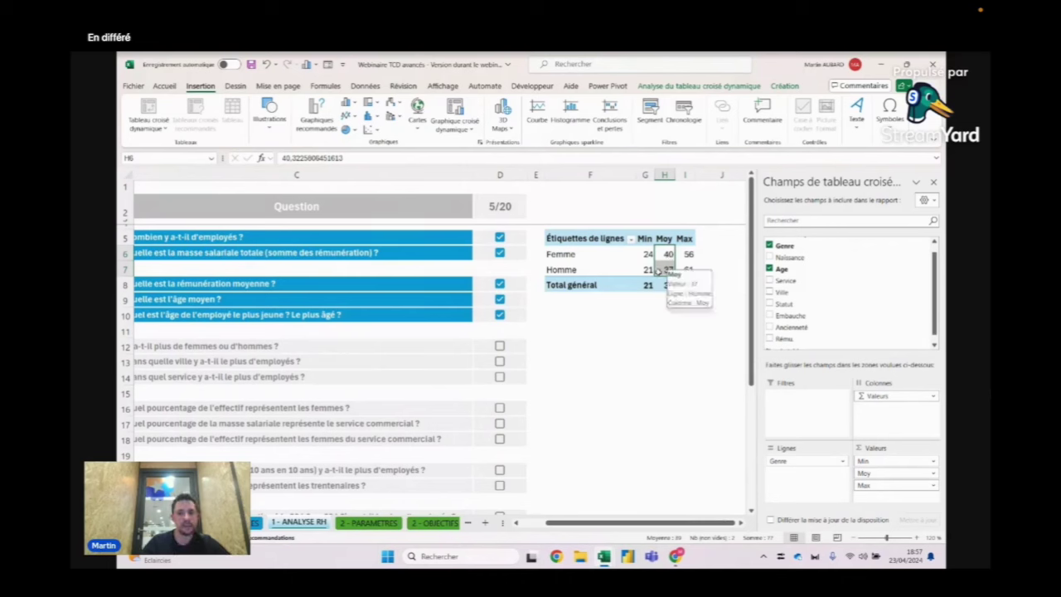
left_click(687, 253)
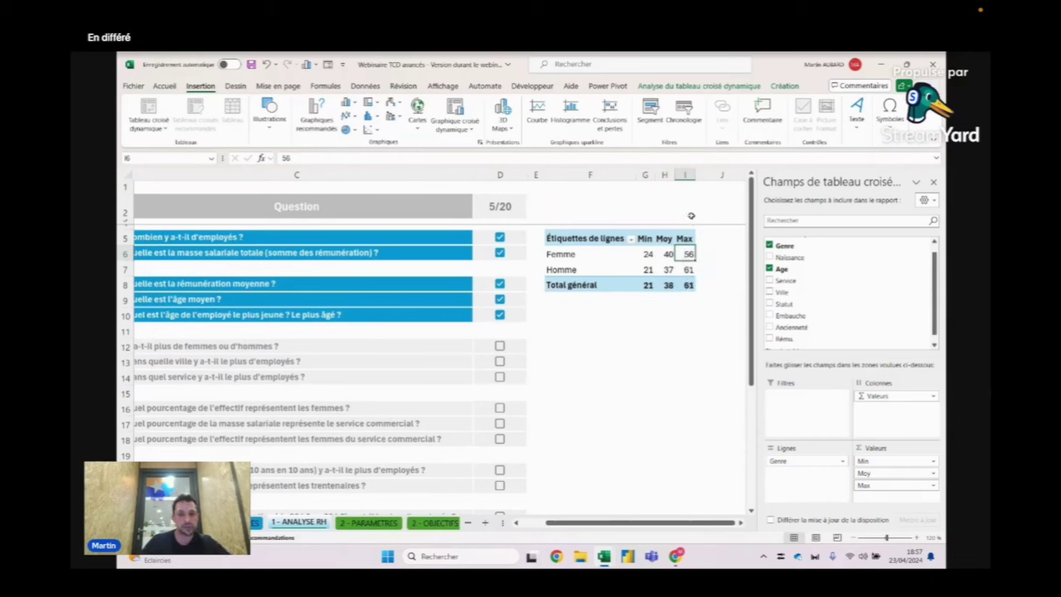
left_click(690, 214)
left_click(687, 254)
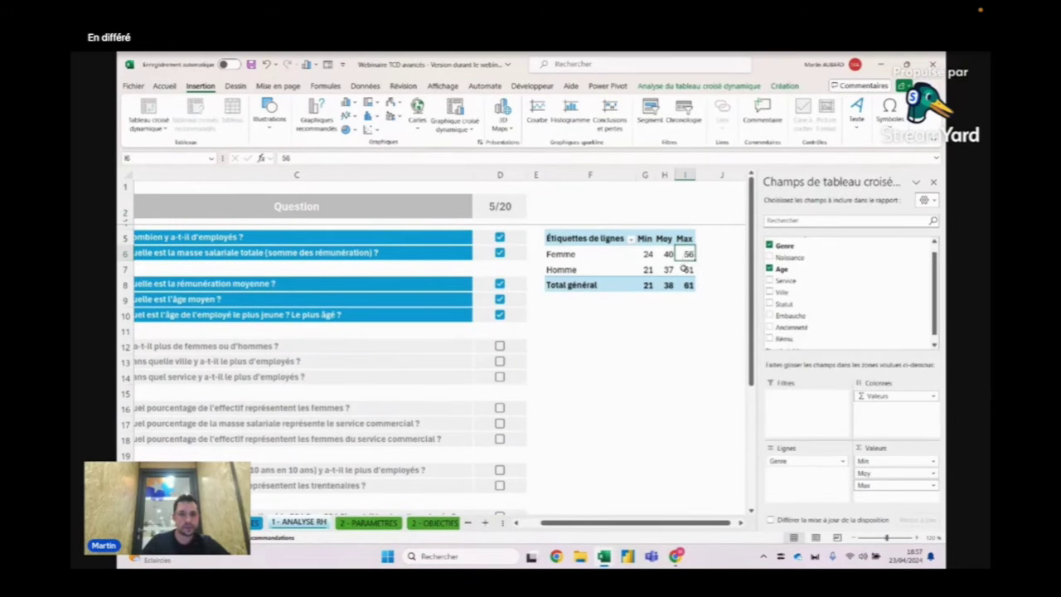
left_click(685, 271)
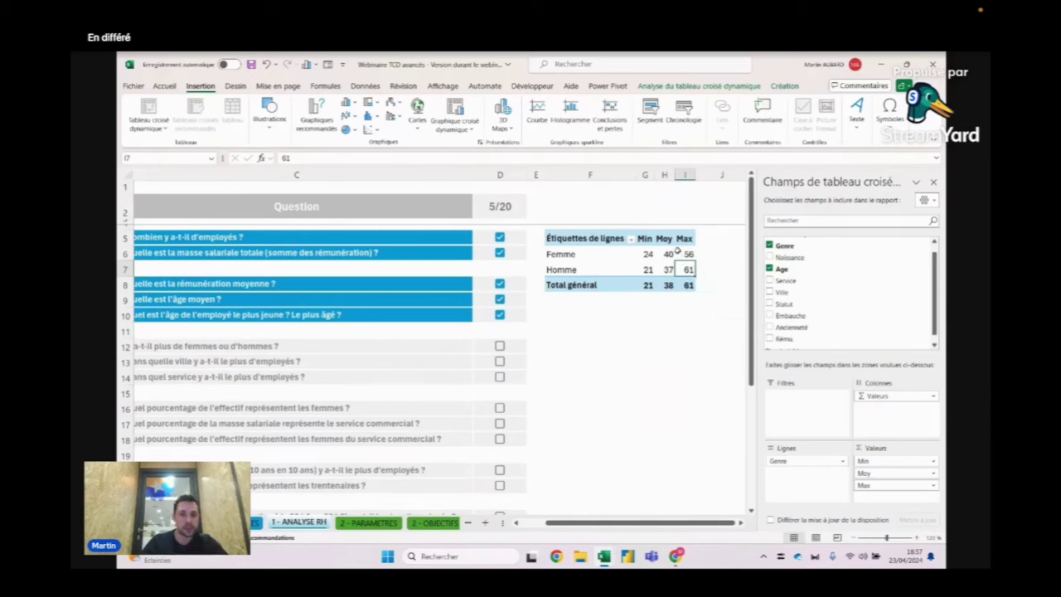
left_click(668, 255)
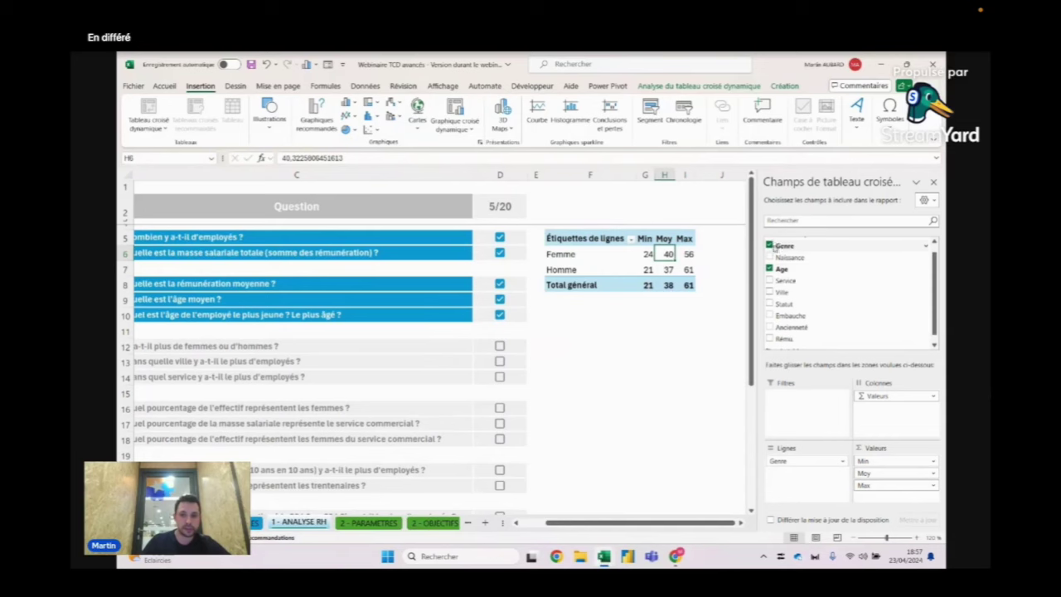
Replace Genre with Service as row labels to view age statistics per service
left_click(770, 245)
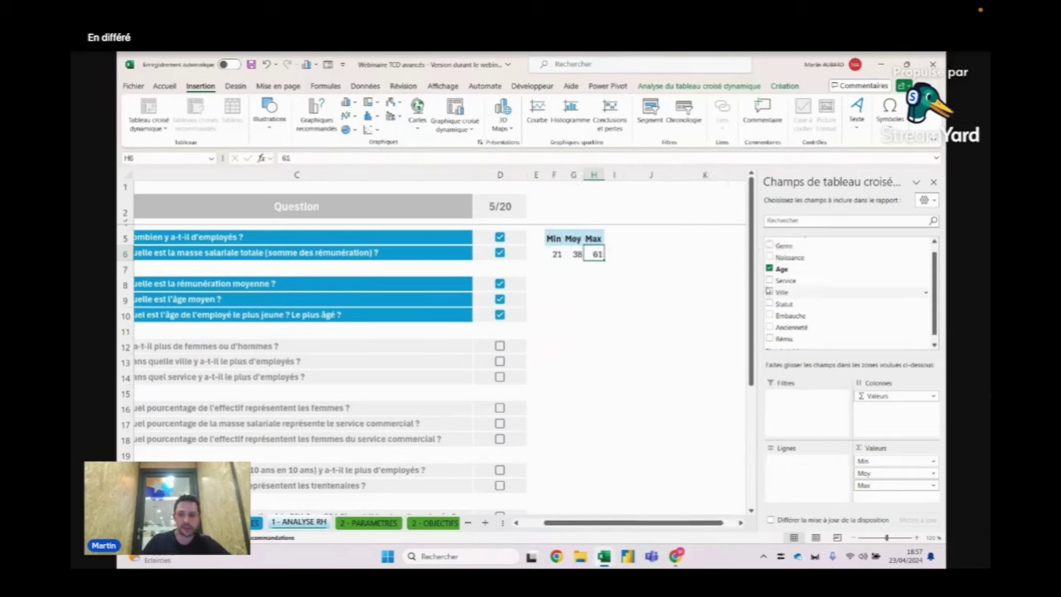
mouse_move(784, 280)
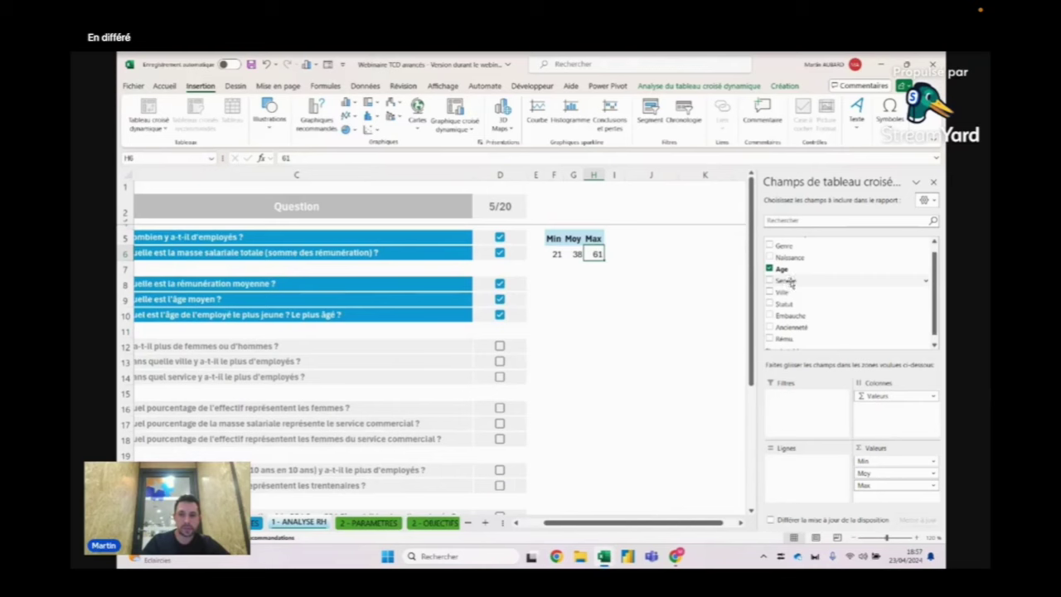
left_click_drag(787, 287, 812, 466)
left_click_drag(647, 254, 688, 393)
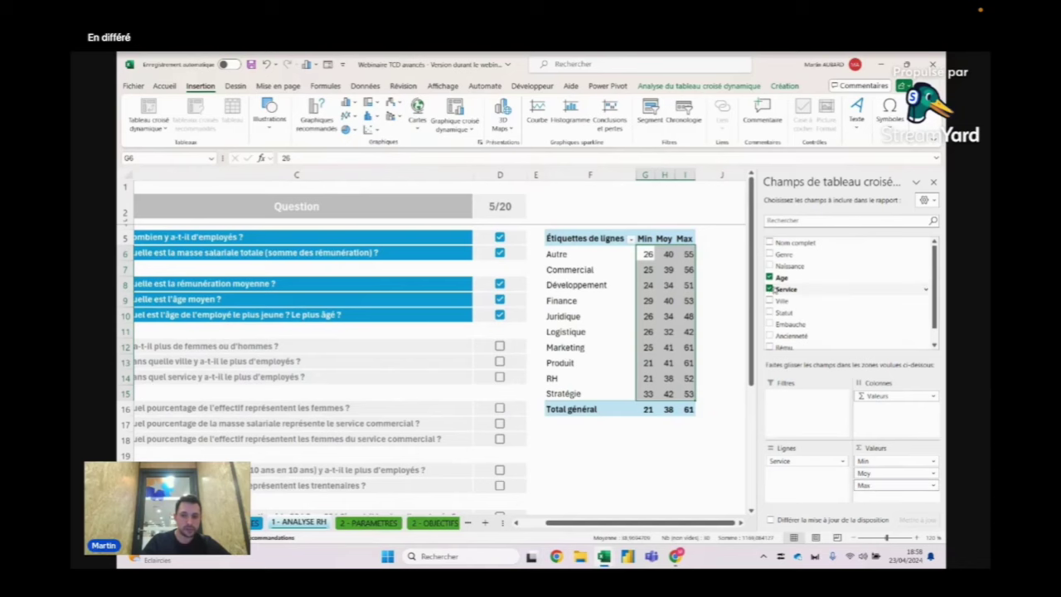
Remove Service and Age from the pivot and select question #06 on women versus men
left_click(769, 288)
left_click(769, 277)
left_click(258, 347)
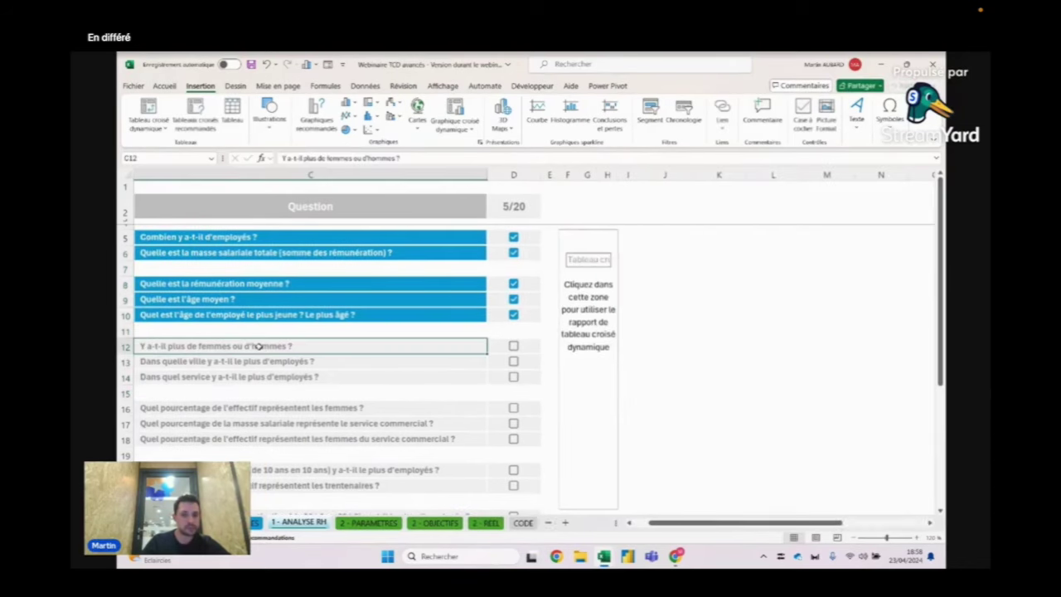
Put Genre in the pivot rows and count Nom complet in the values
left_click(572, 258)
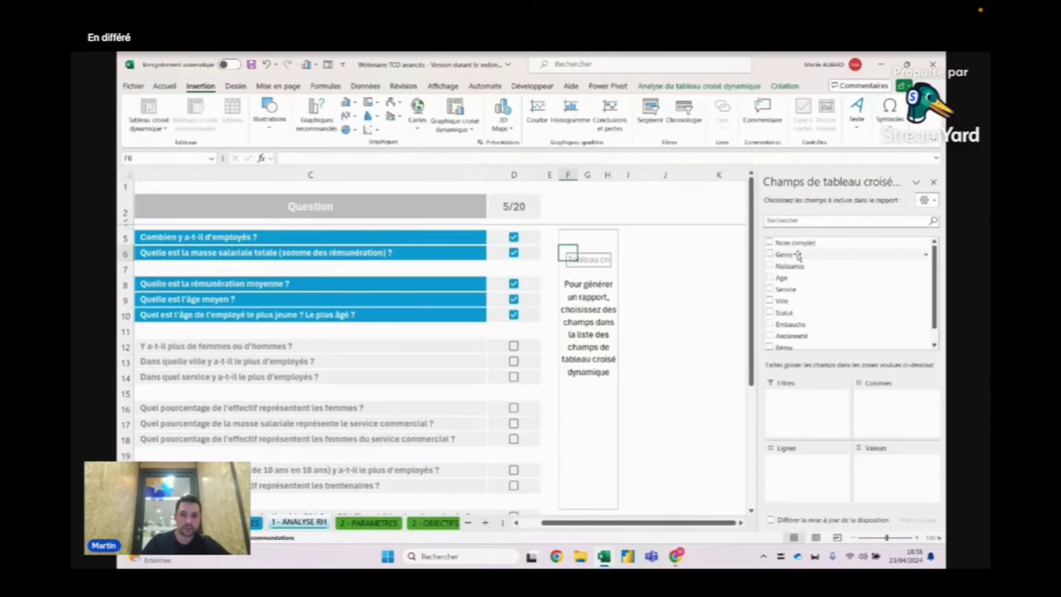
left_click_drag(808, 260, 813, 465)
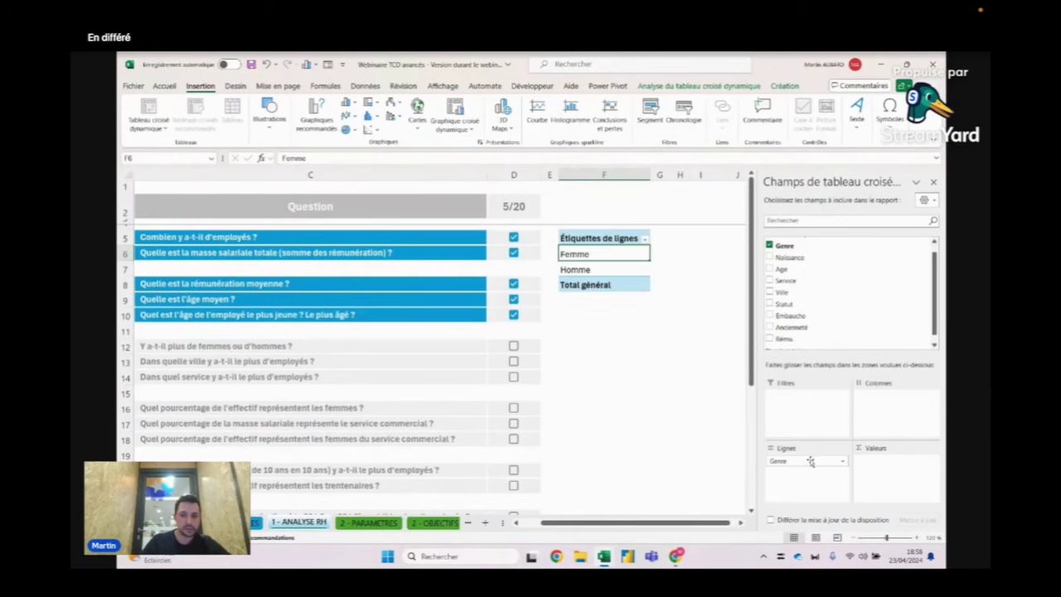
scroll(833, 325, "up", 1)
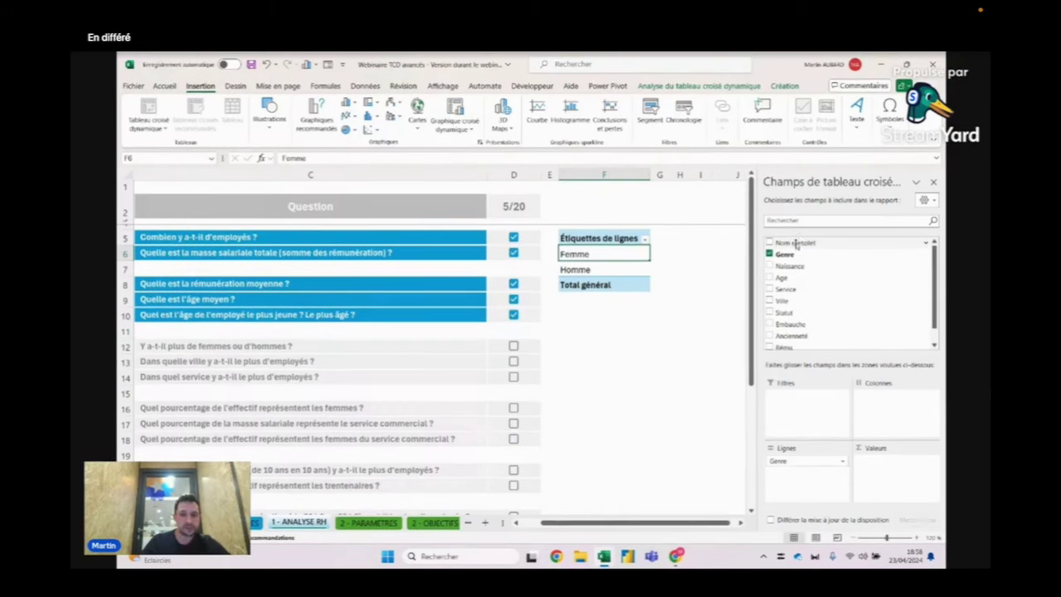
left_click_drag(789, 242, 885, 474)
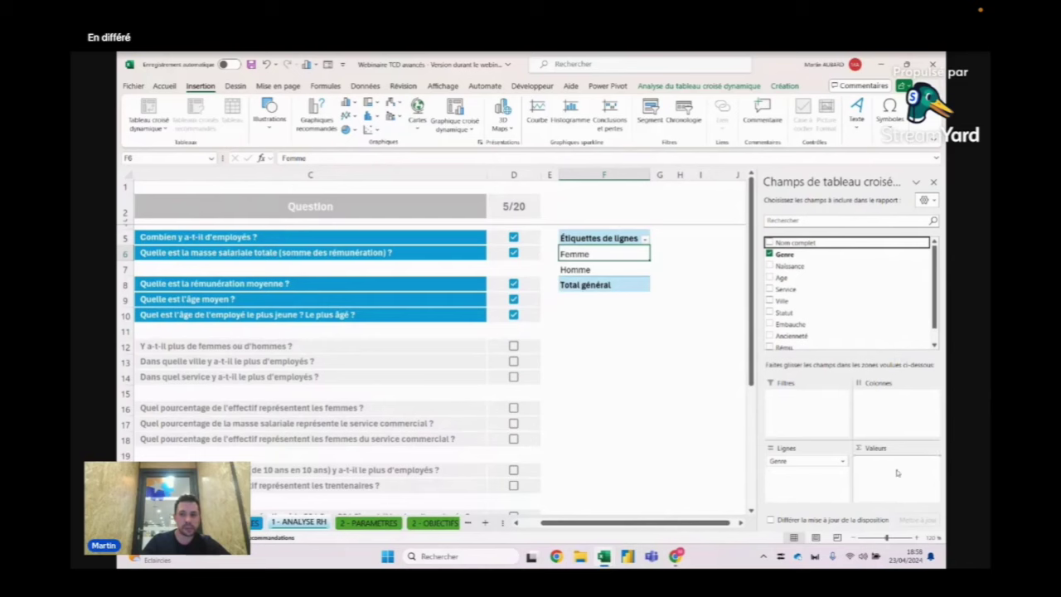
Check the headcounts by gender: Femme 31, Homme 39, total 70
left_click(701, 175)
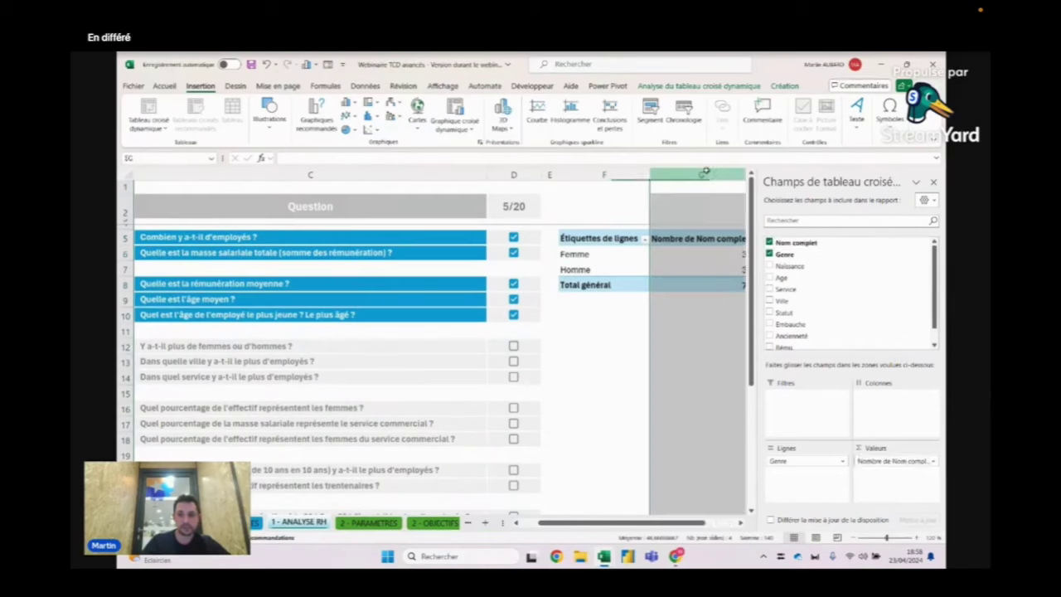
left_click(713, 305)
left_click(722, 256)
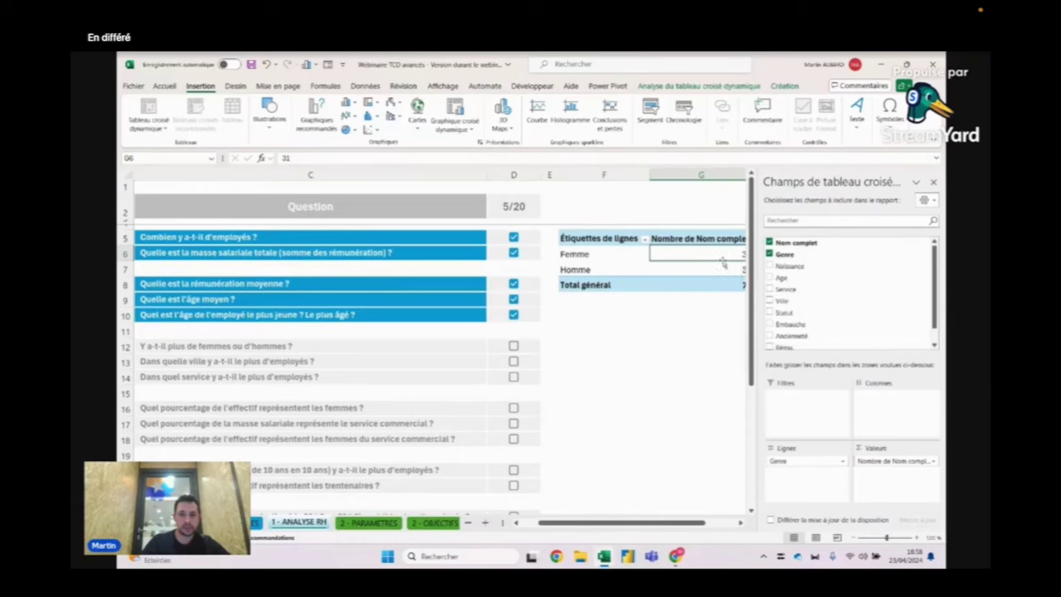
left_click(722, 271)
left_click_drag(692, 522, 702, 522)
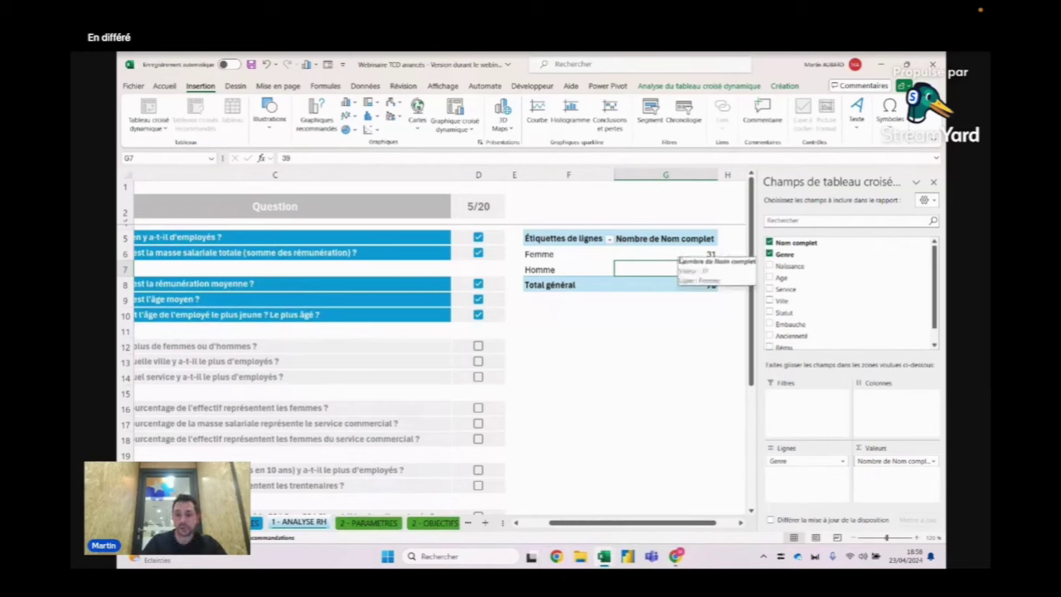
Tick question #06 and sort the gender pivot largest first, putting Homme 39 above Femme 31
left_click(479, 346)
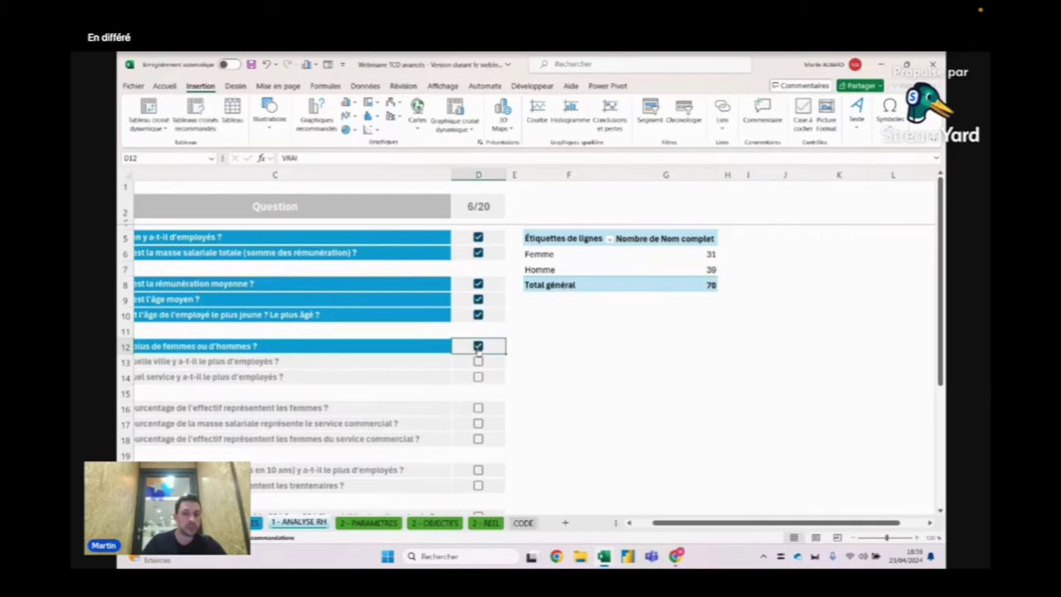
right_click(706, 254)
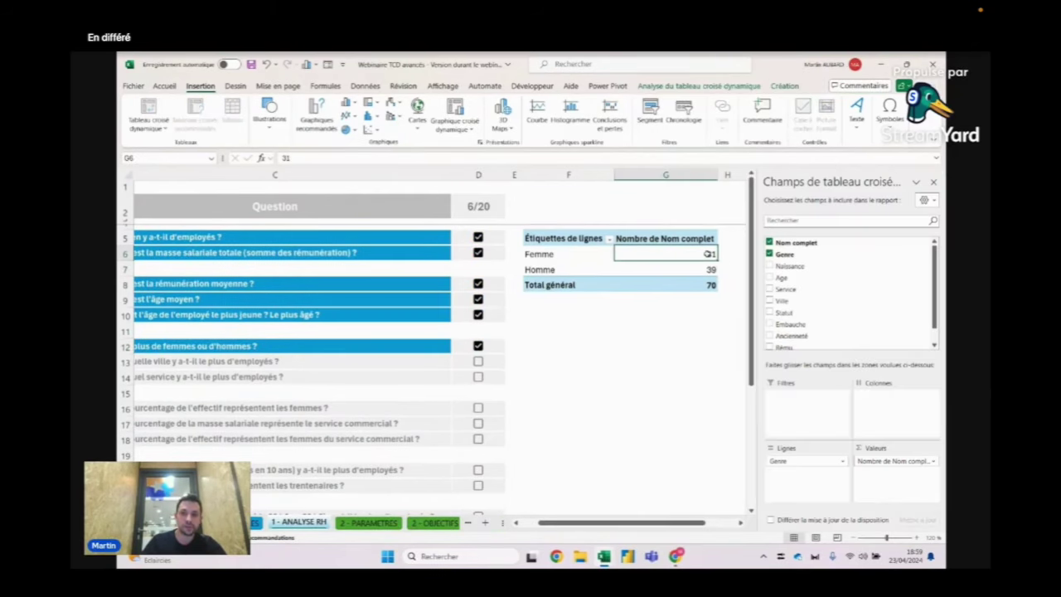
mouse_move(746, 344)
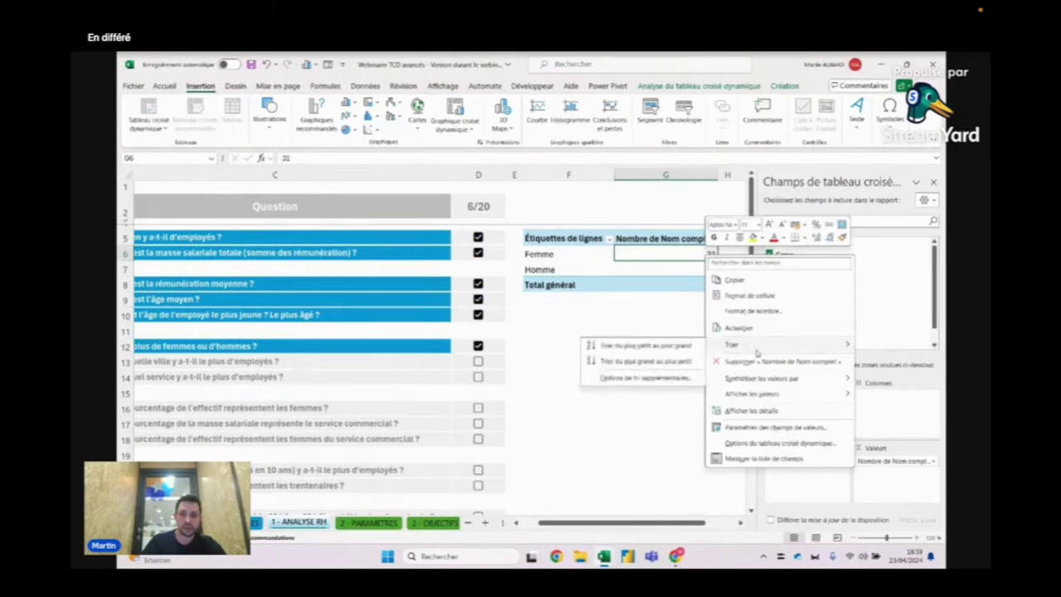
left_click(657, 366)
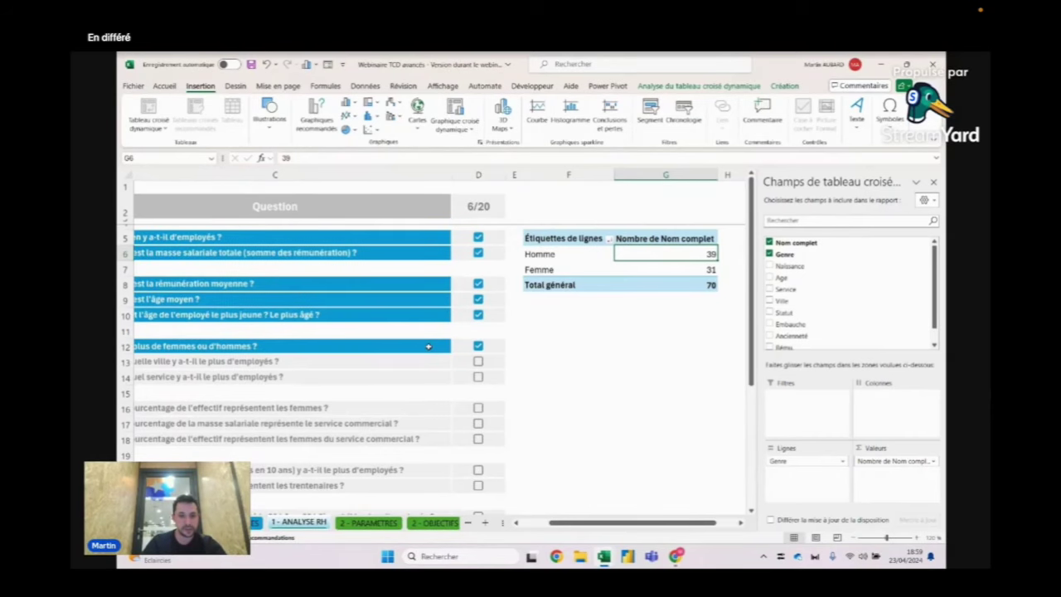
Select the whole gender pivot table F5:G8, then deselect it with an empty cell
left_click(428, 360)
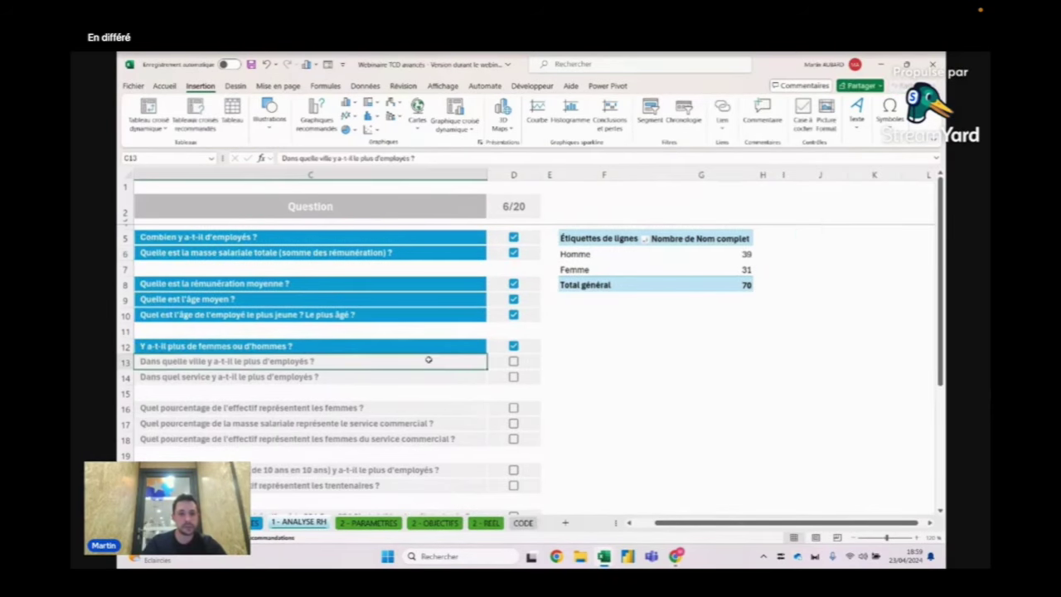
left_click(670, 265)
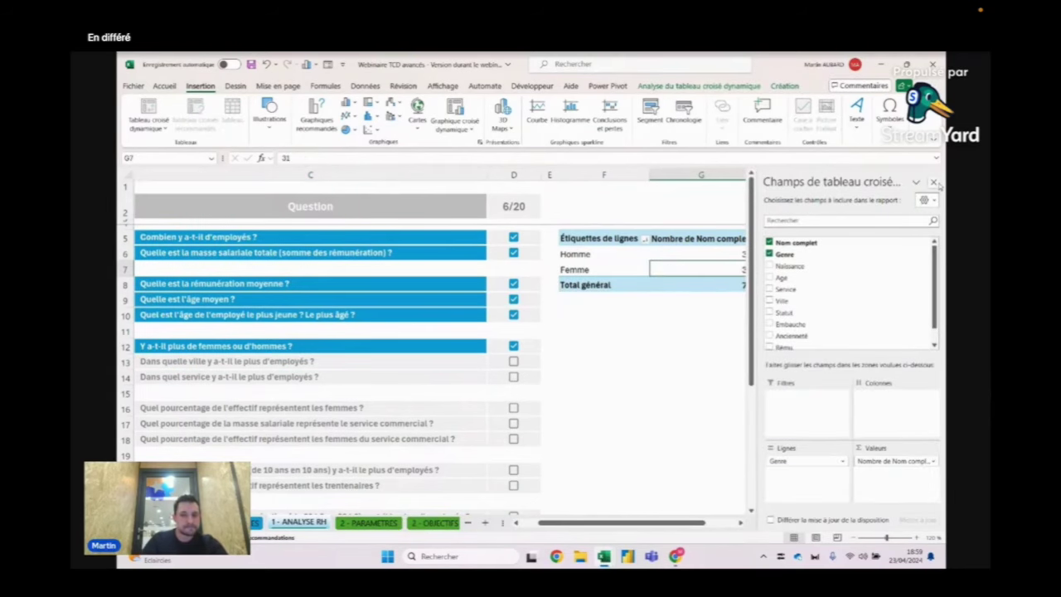
left_click_drag(636, 524, 658, 524)
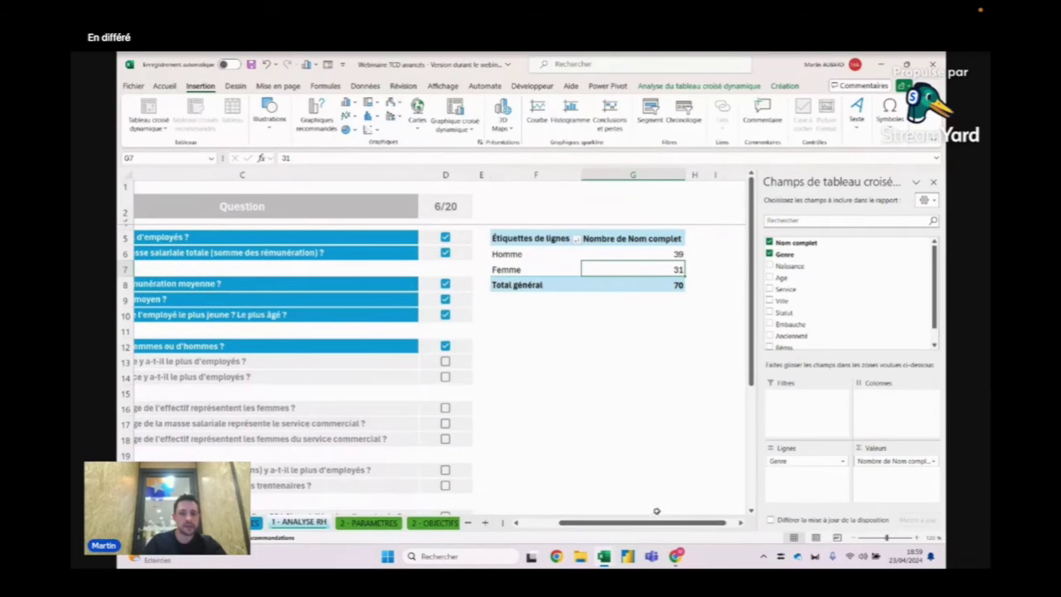
left_click_drag(688, 522, 699, 522)
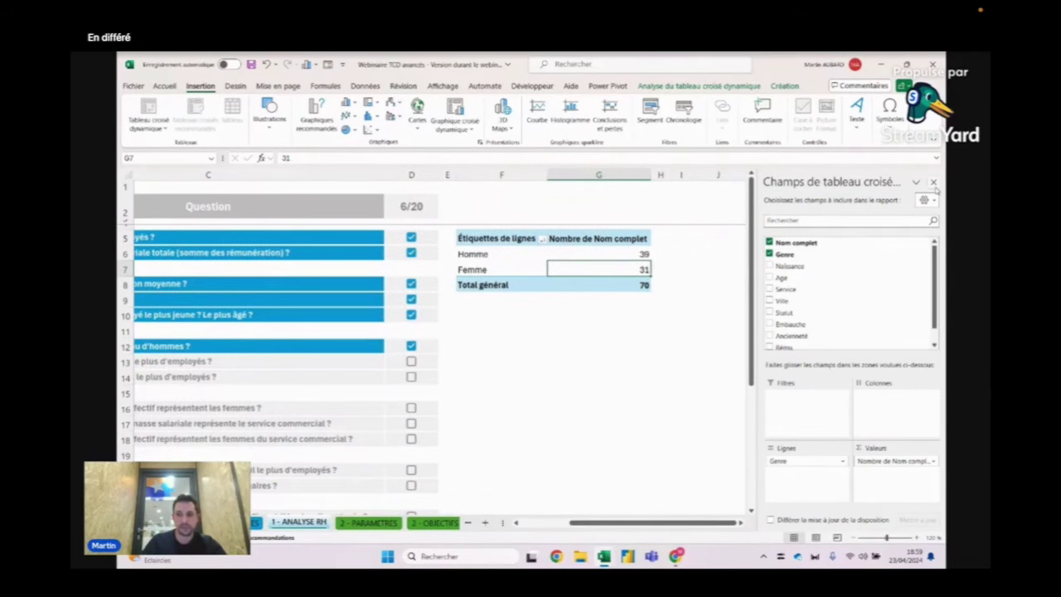
left_click(741, 522)
left_click(741, 522)
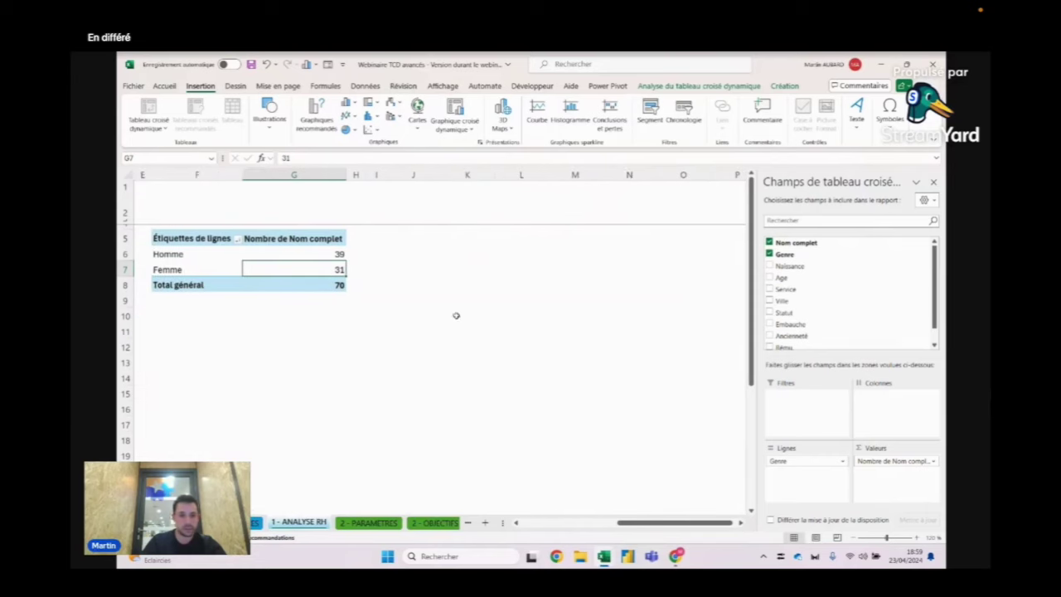
left_click_drag(165, 238, 327, 283)
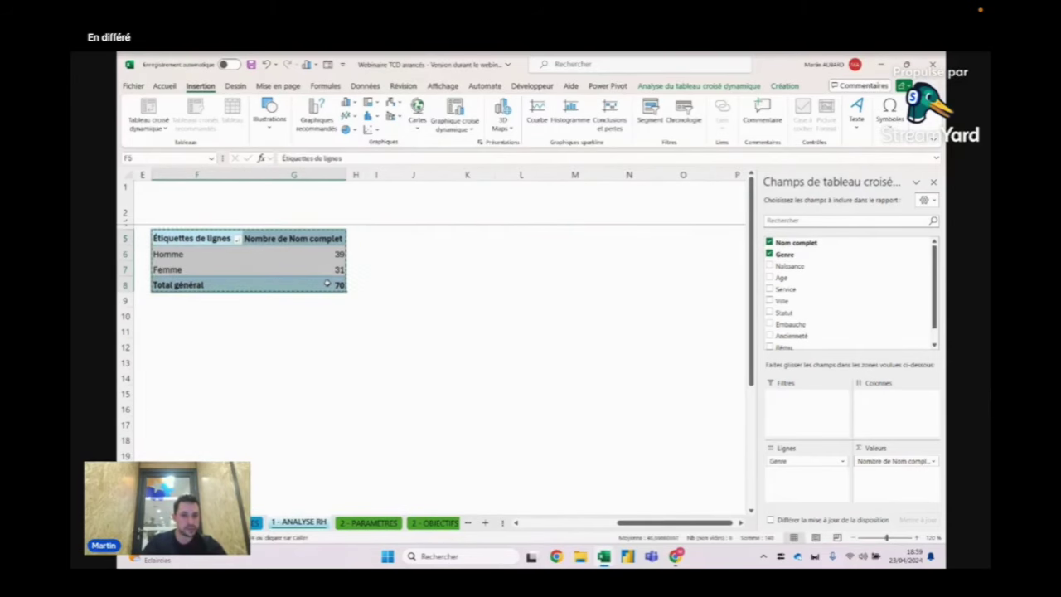
left_click(405, 237)
Rename the gender pivot's headers to 'Catégorie' and 'Effectif'
left_click(276, 237)
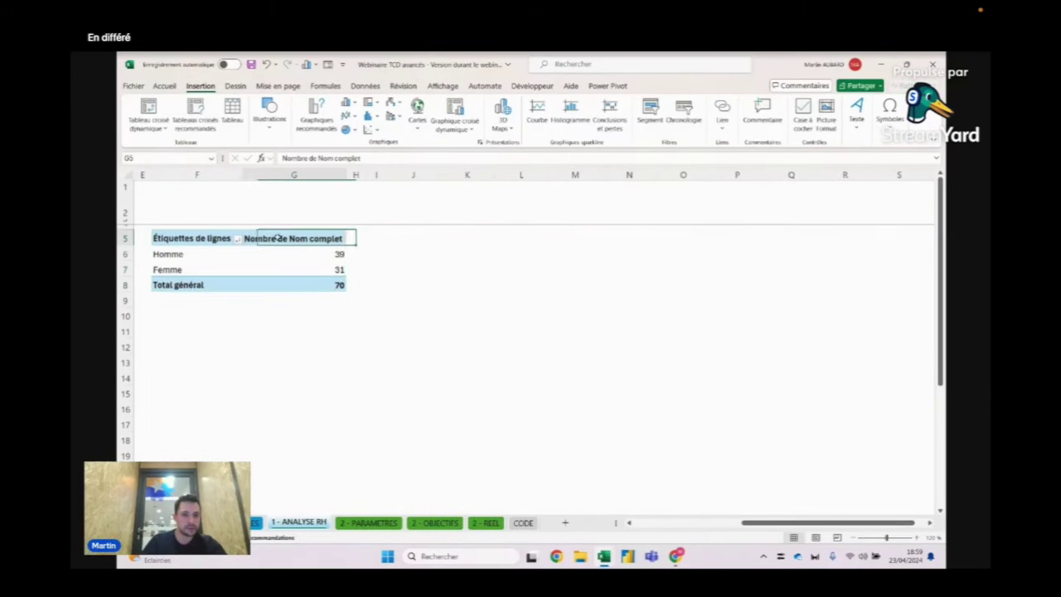
left_click(226, 236)
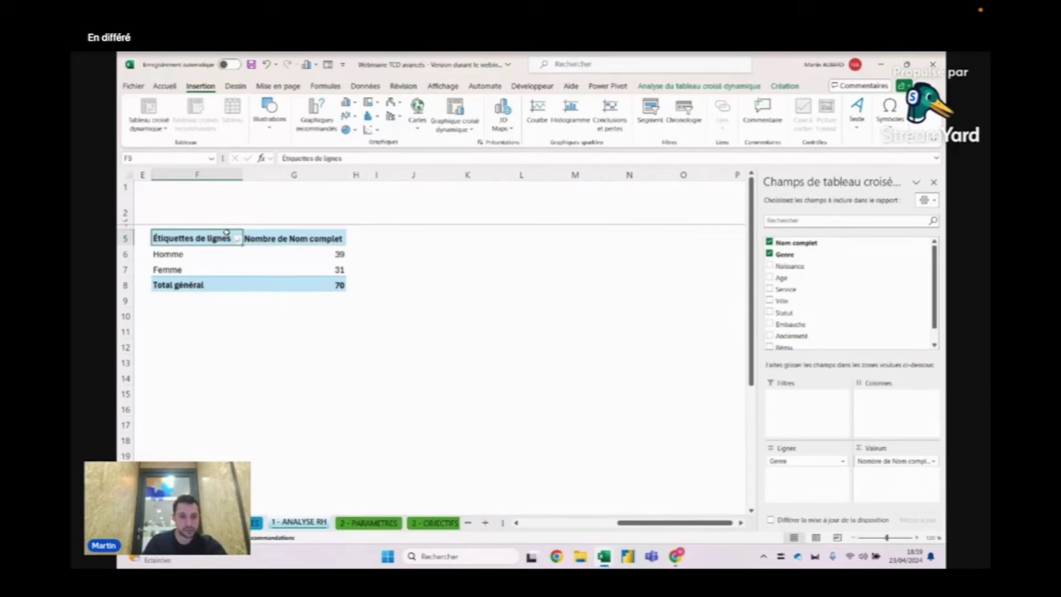
type("T")
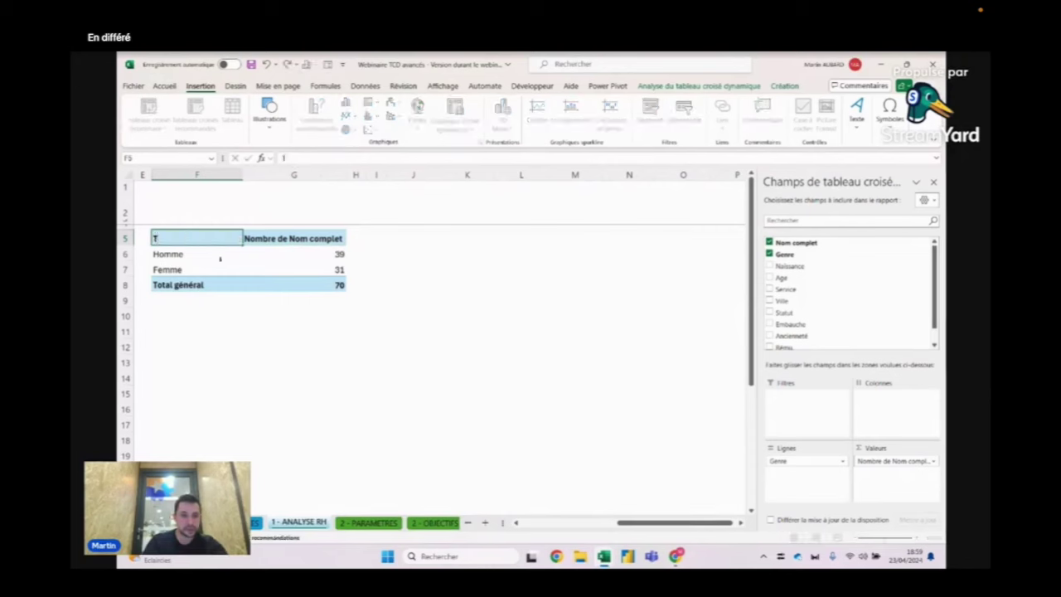
type("CD")
key("BackSpace")
key("BackSpace")
key("BackSpace")
type("Catégor")
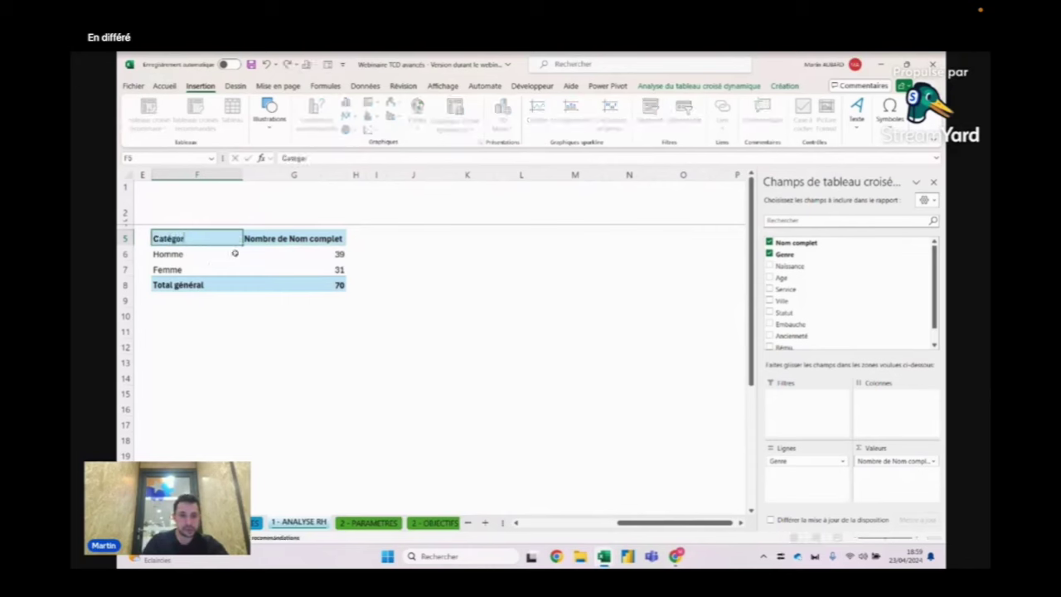
type("ie")
key("Tab")
type("Effe")
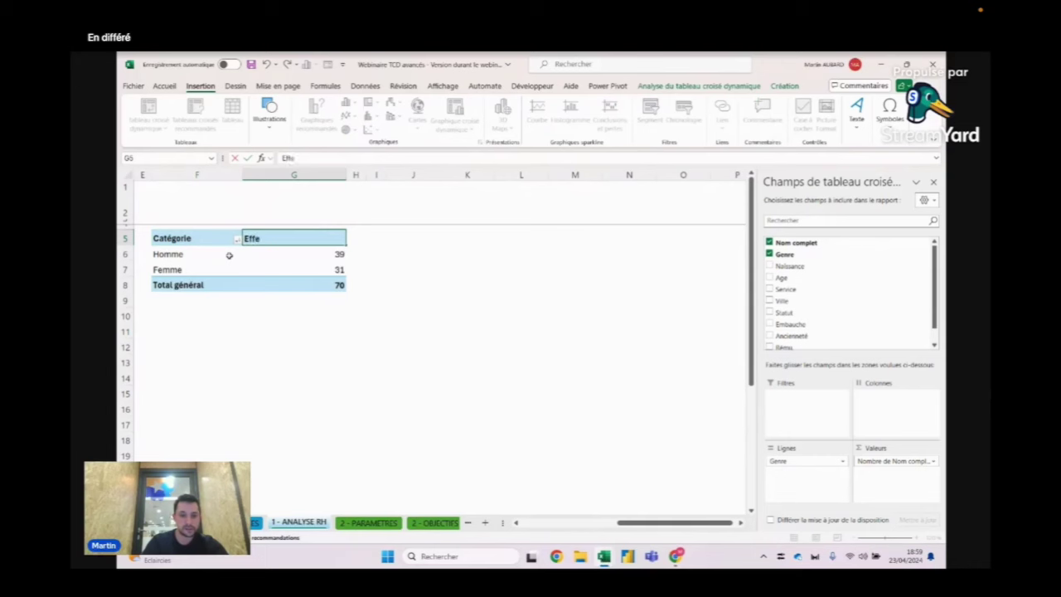
type("ctif")
left_click(229, 255)
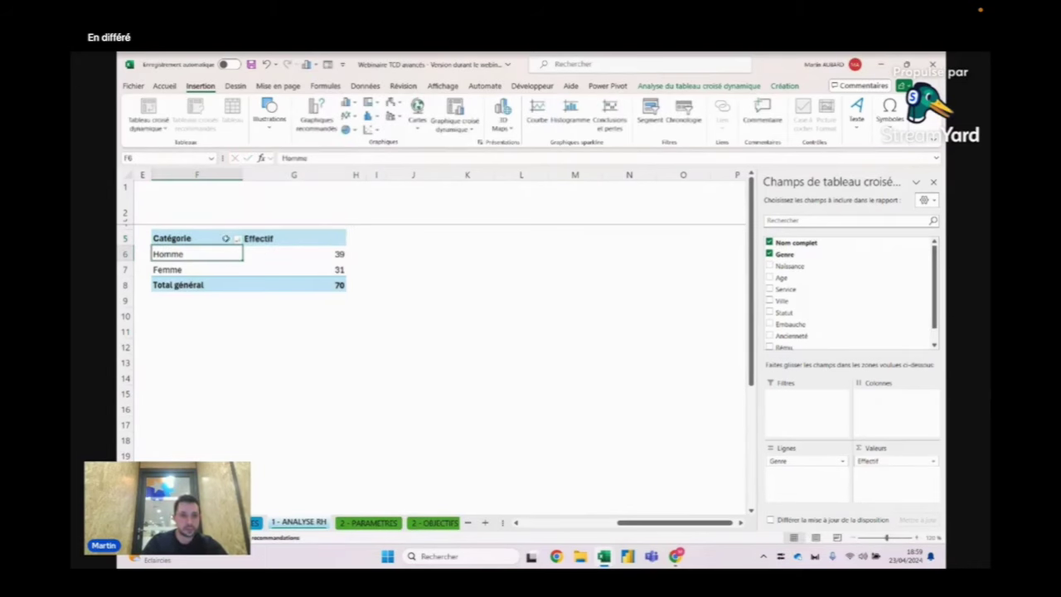
Select and copy the entire gender pivot table
left_click(218, 237)
key("ctrl+a")
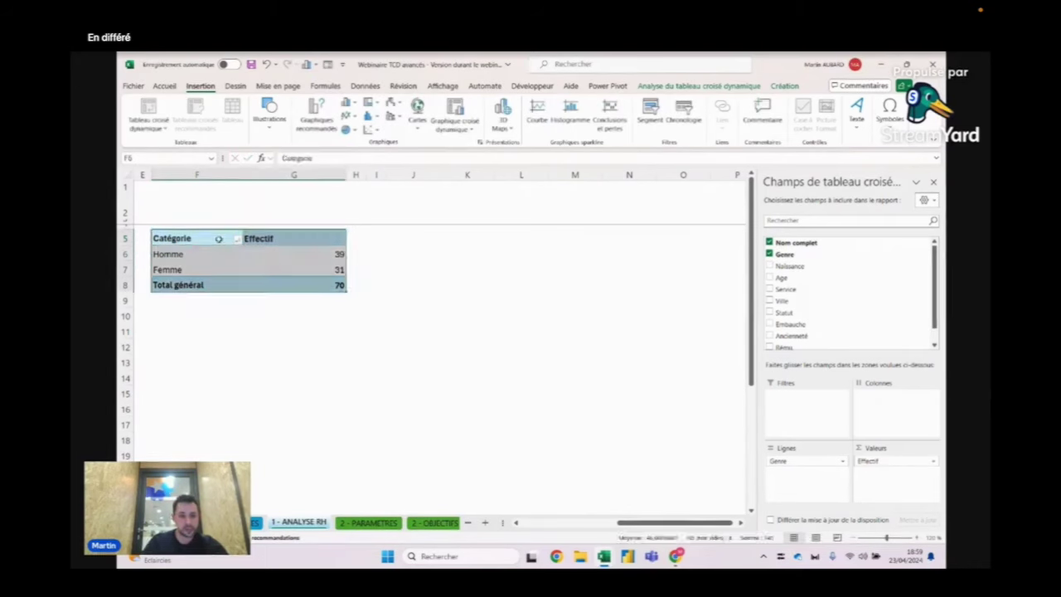
key("ctrl+c")
left_click(412, 236)
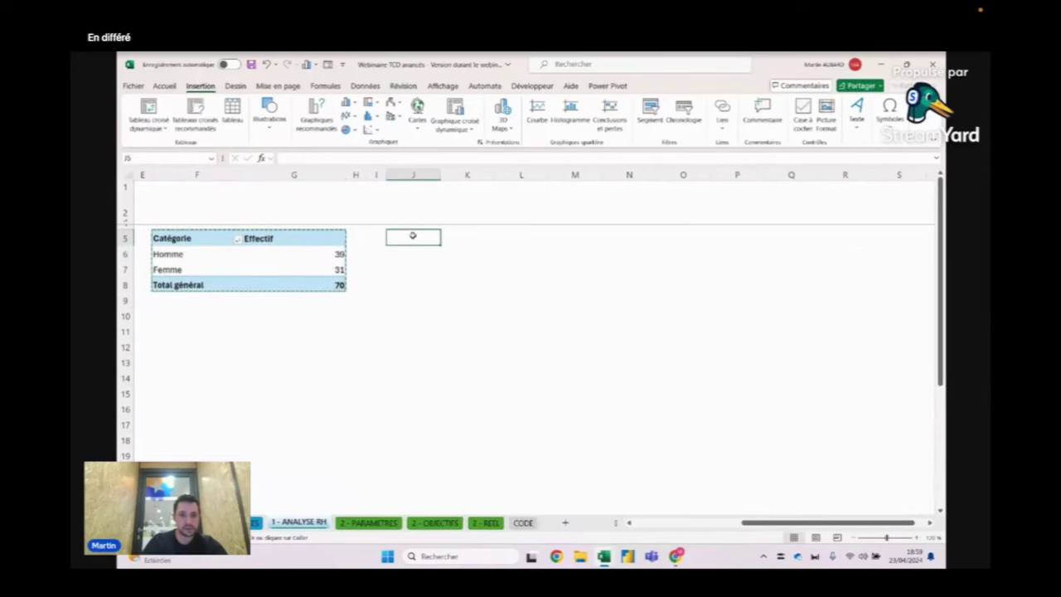
Paste two copies of the gender pivot table at J5 and N5
key("ctrl+v")
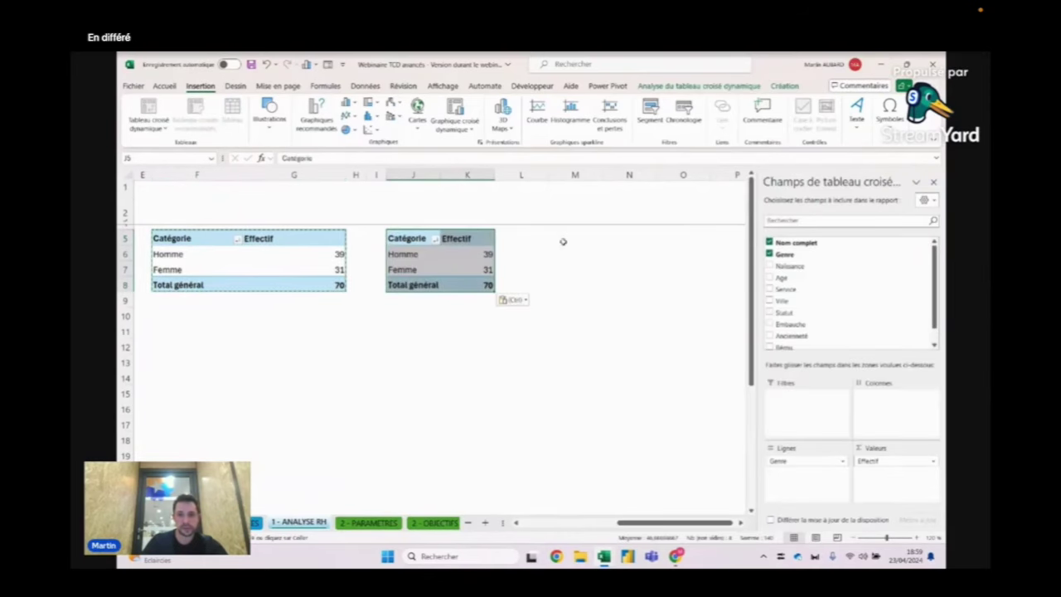
left_click(563, 241)
left_click(618, 238)
key("ctrl+v")
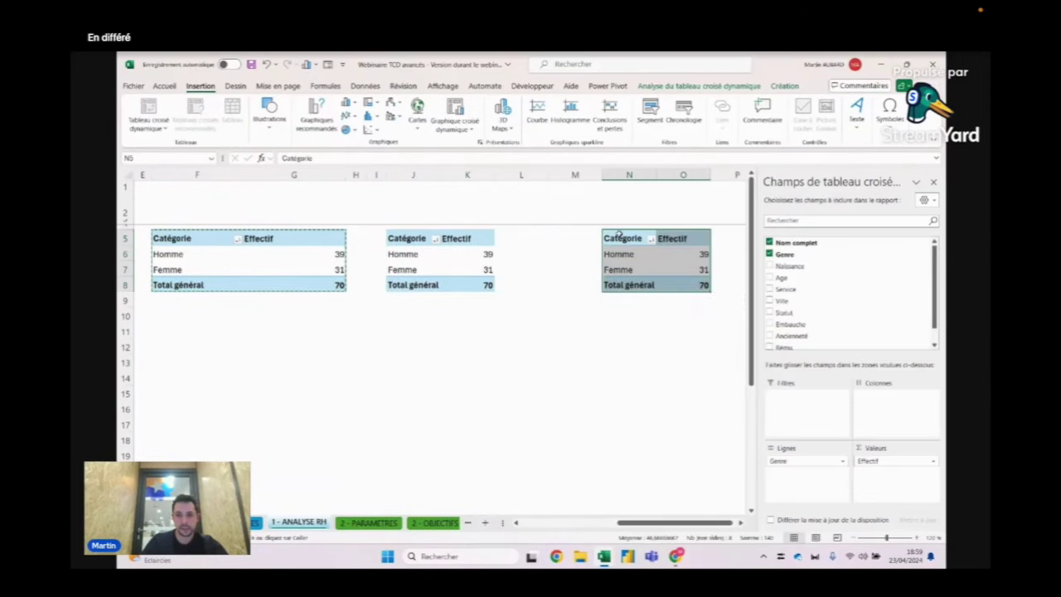
key("Escape")
left_click(467, 269)
left_click(249, 260)
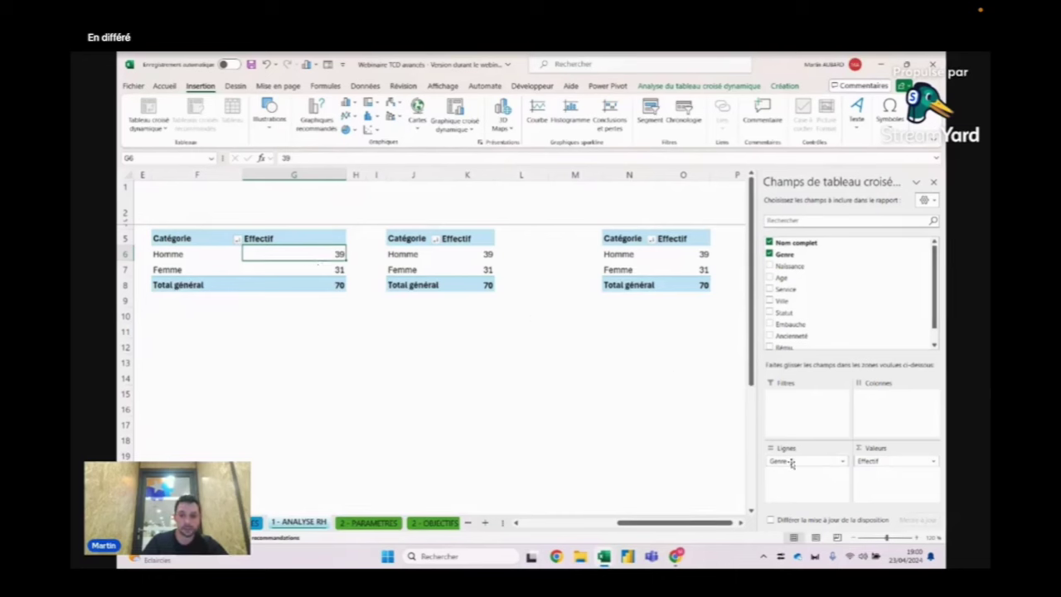
Replace Genre with Ville in the middle copy and with Service in the right copy
left_click(423, 256)
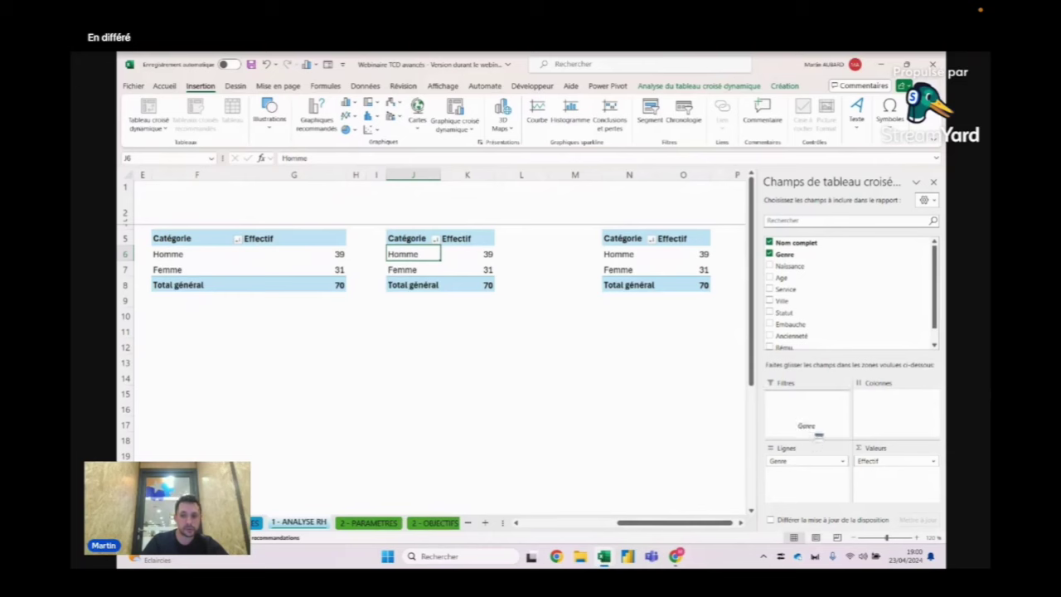
left_click_drag(794, 465, 812, 340)
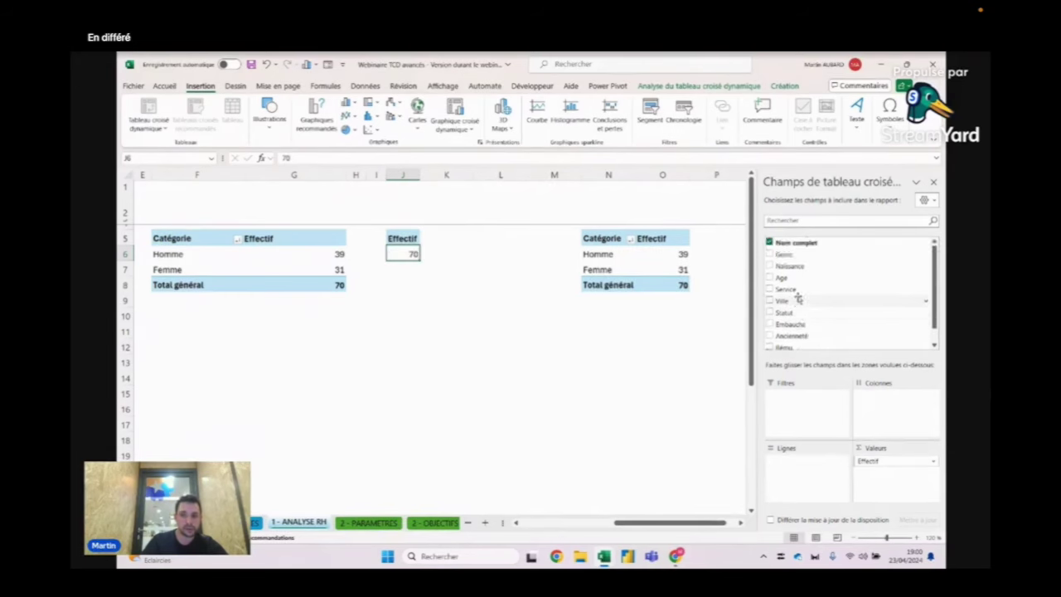
left_click_drag(789, 300, 832, 488)
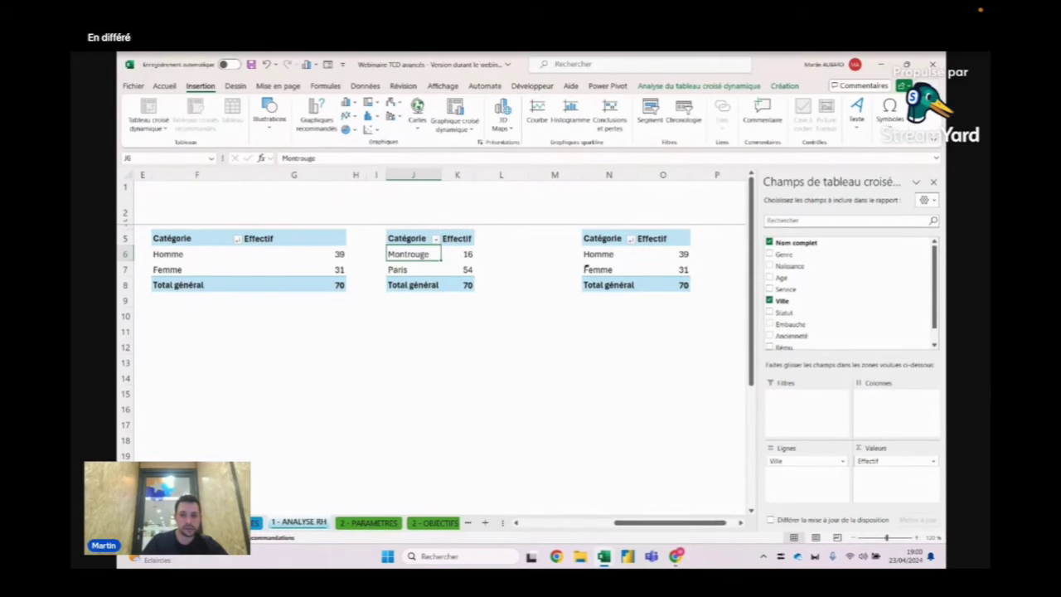
left_click_drag(590, 254, 676, 253)
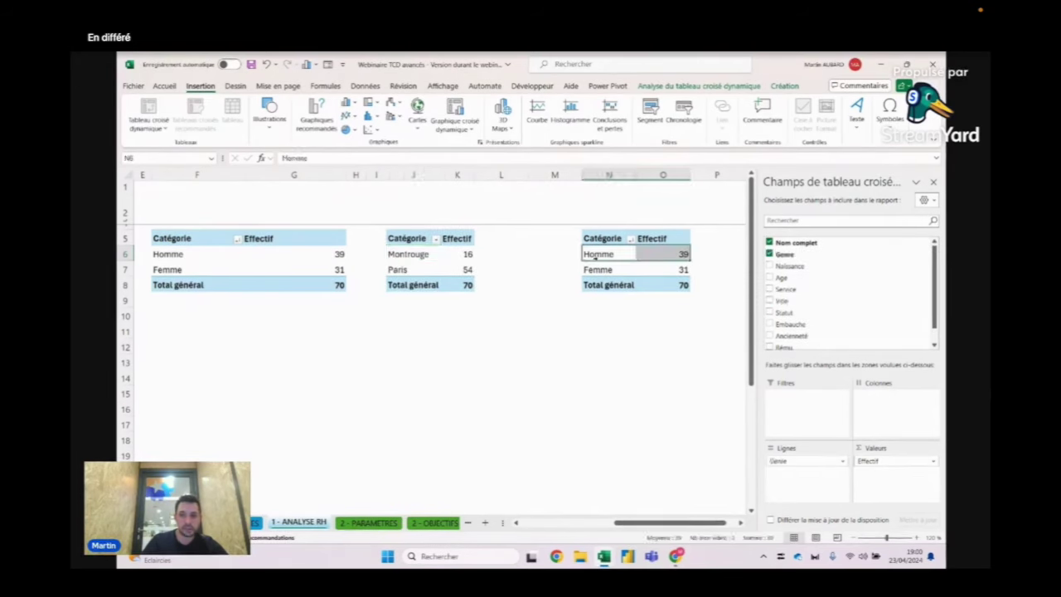
left_click(770, 255)
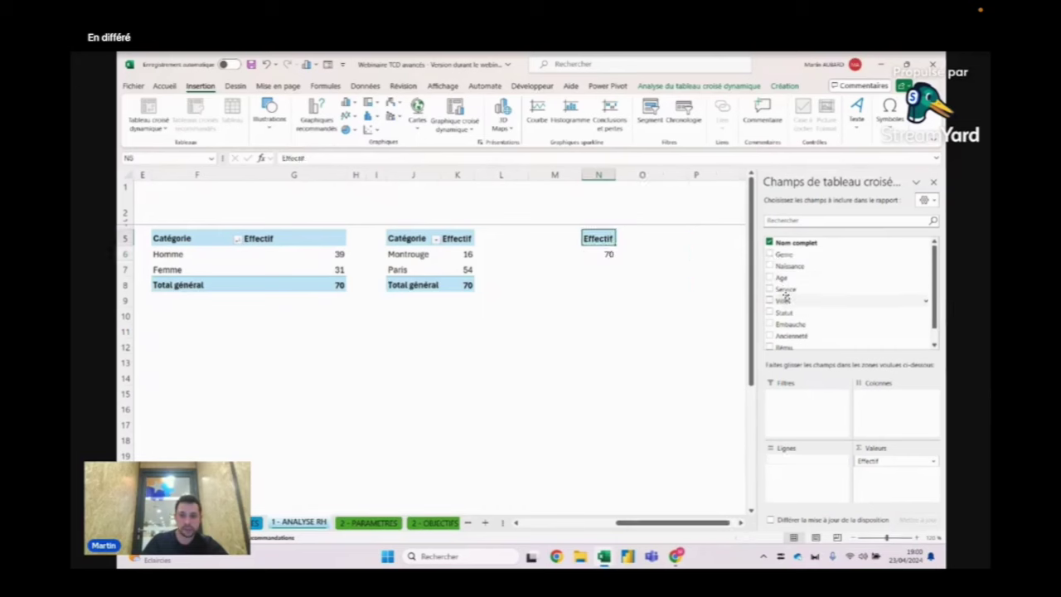
mouse_move(783, 289)
left_mouse_down()
mouse_move(805, 468)
mouse_move(800, 460)
left_mouse_up()
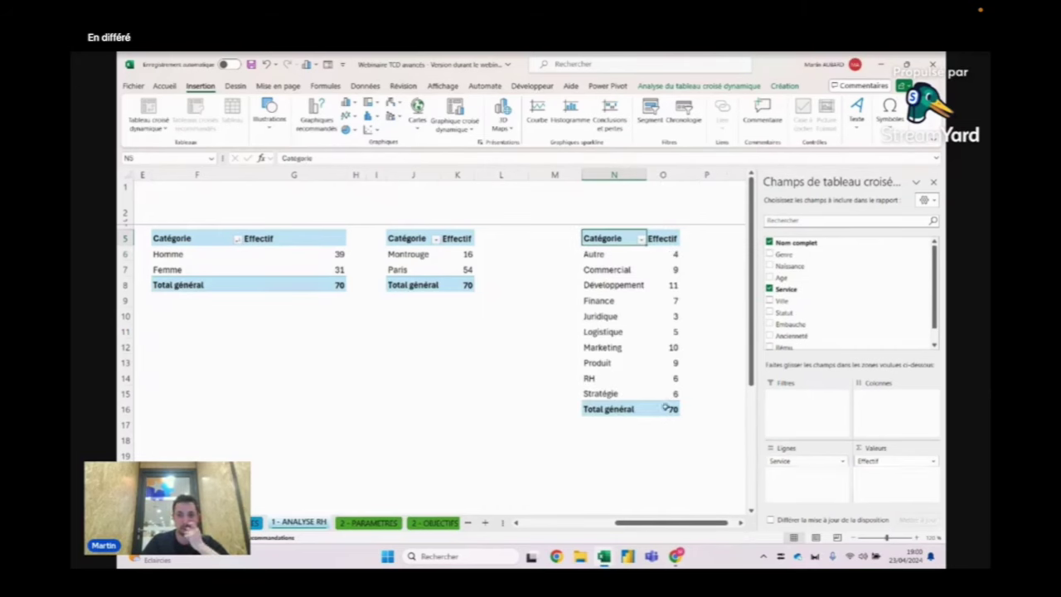
left_click(514, 172)
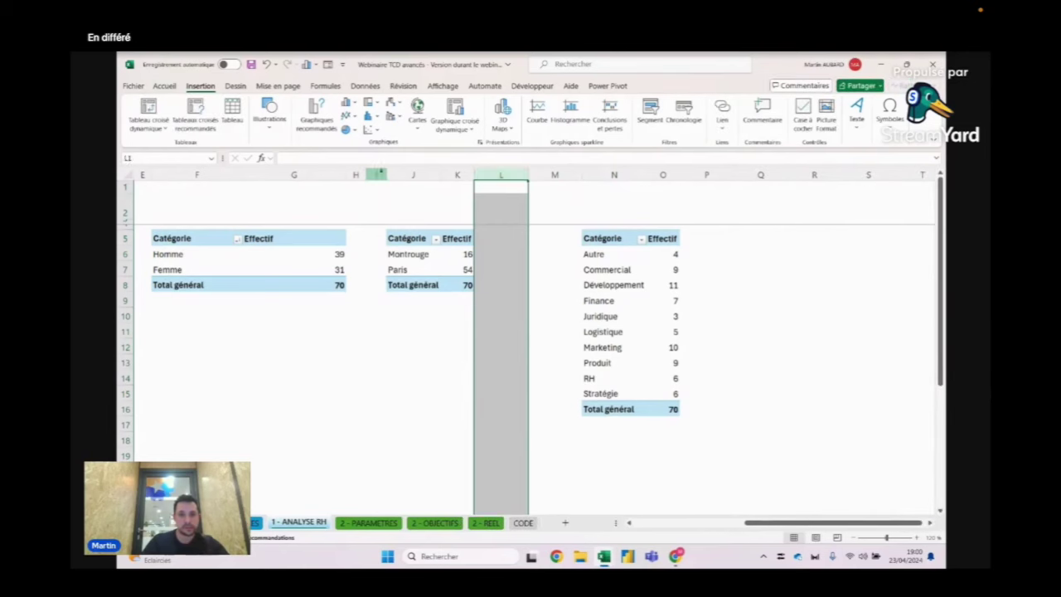
Give gap columns L:M the same narrow width as columns H:I
left_click(376, 174)
left_click_drag(501, 174, 531, 170)
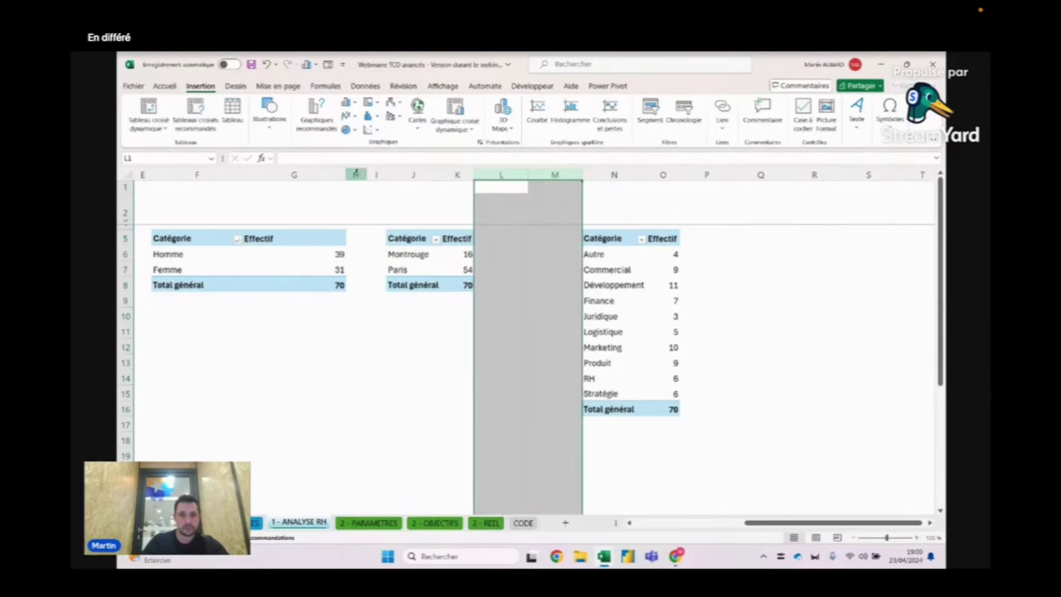
left_click_drag(353, 174, 377, 174)
key("ctrl+c")
left_click(497, 174)
key("ctrl+v")
key("Escape")
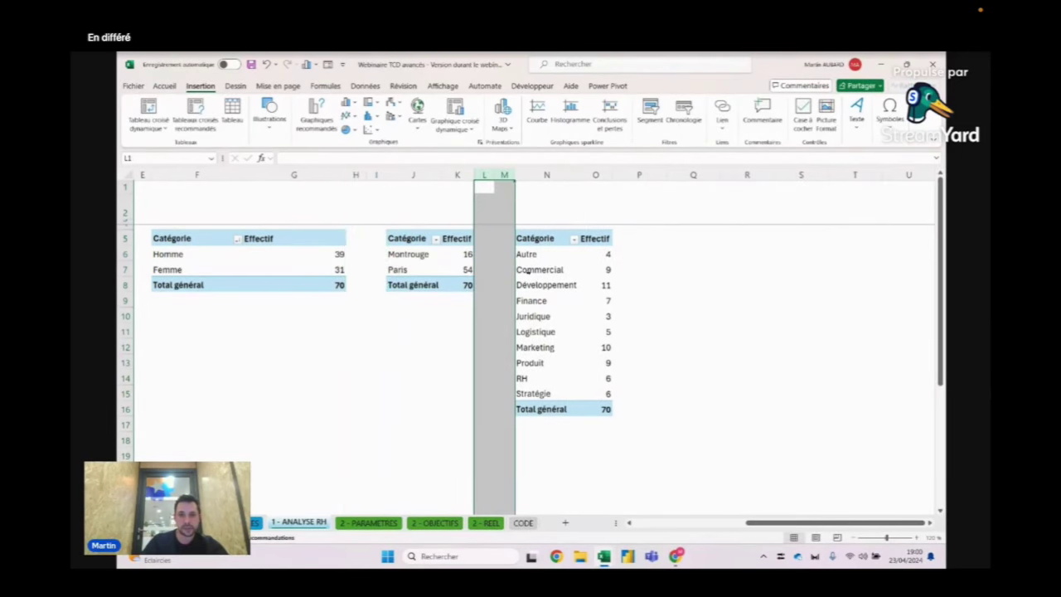
left_click_drag(759, 524, 737, 524)
left_click(475, 392)
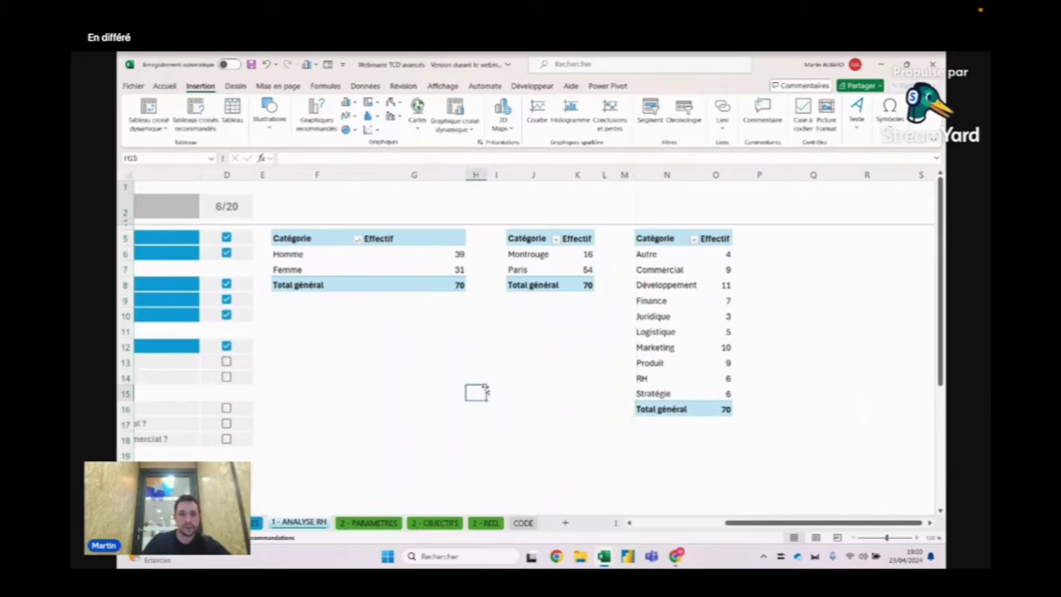
left_click(377, 243)
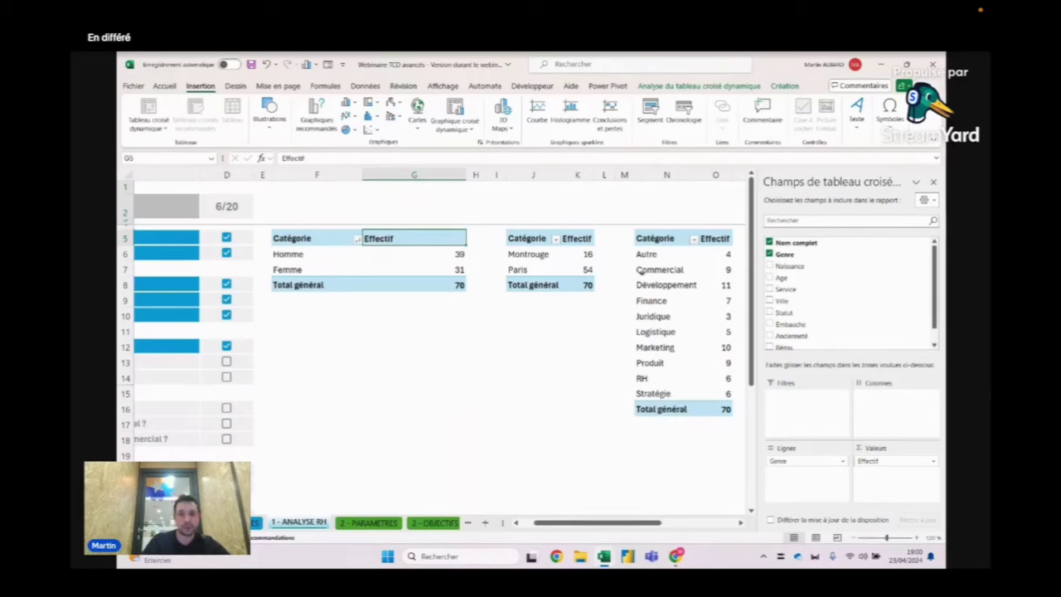
Check the headcounts Paris 54, Homme 39, Développement 11, Marketing 10 and Juridique 3
left_click(587, 270)
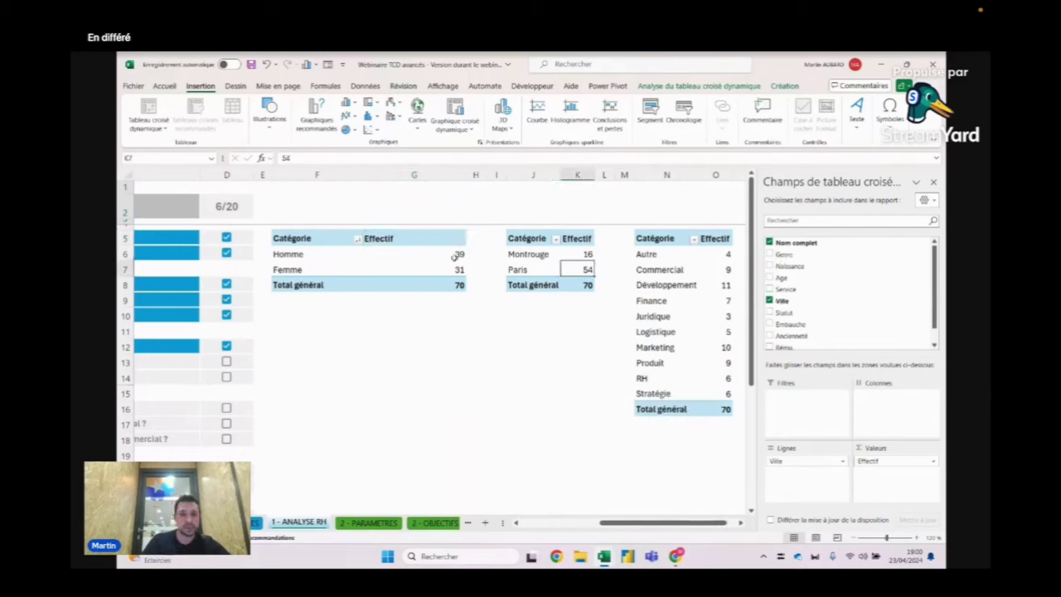
left_click(455, 255)
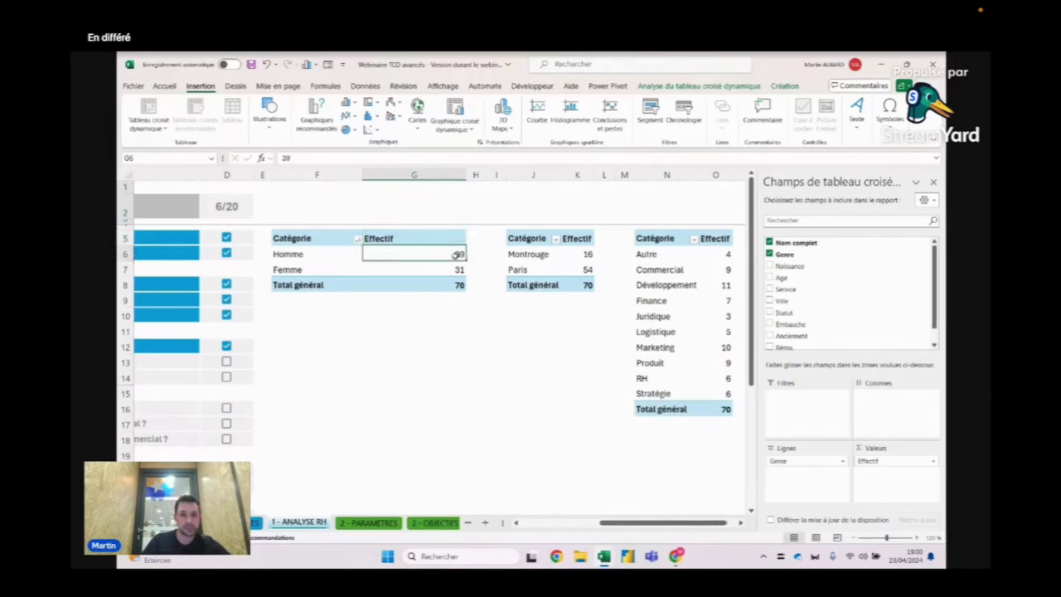
left_click(727, 285)
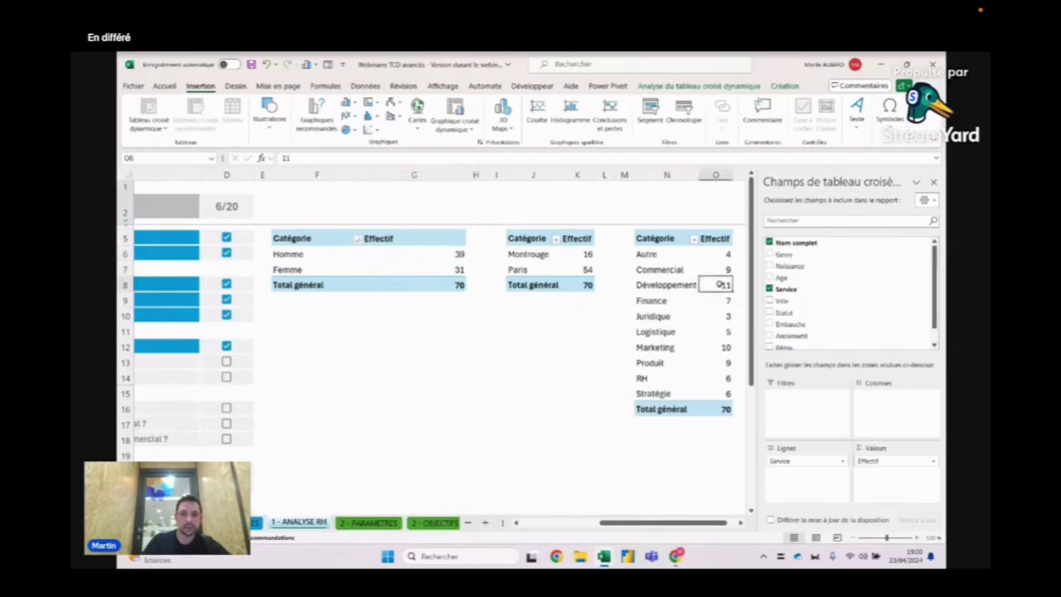
left_click(718, 346)
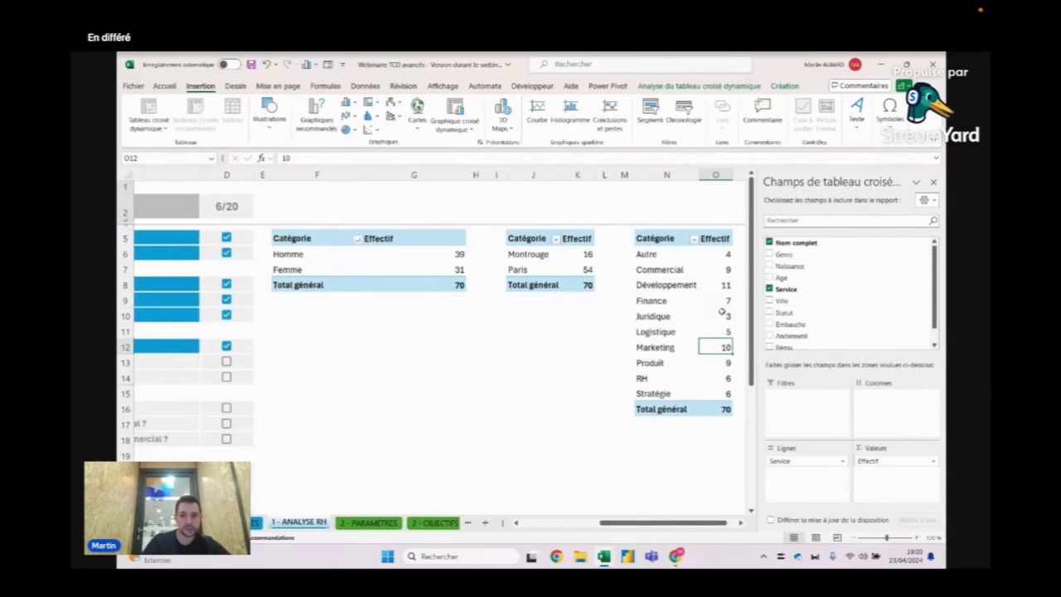
left_click(722, 316)
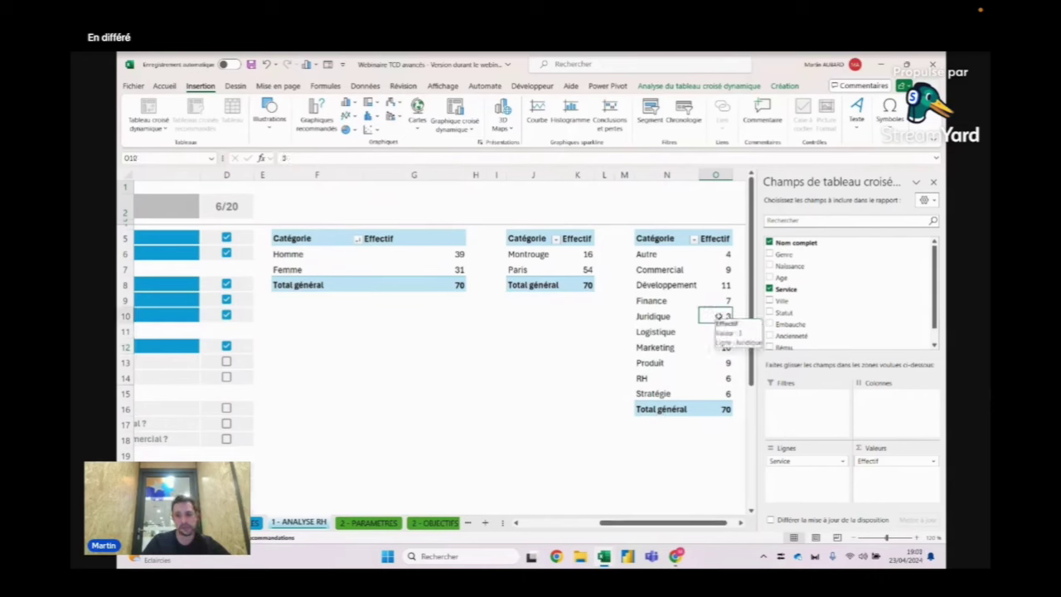
mouse_move(718, 316)
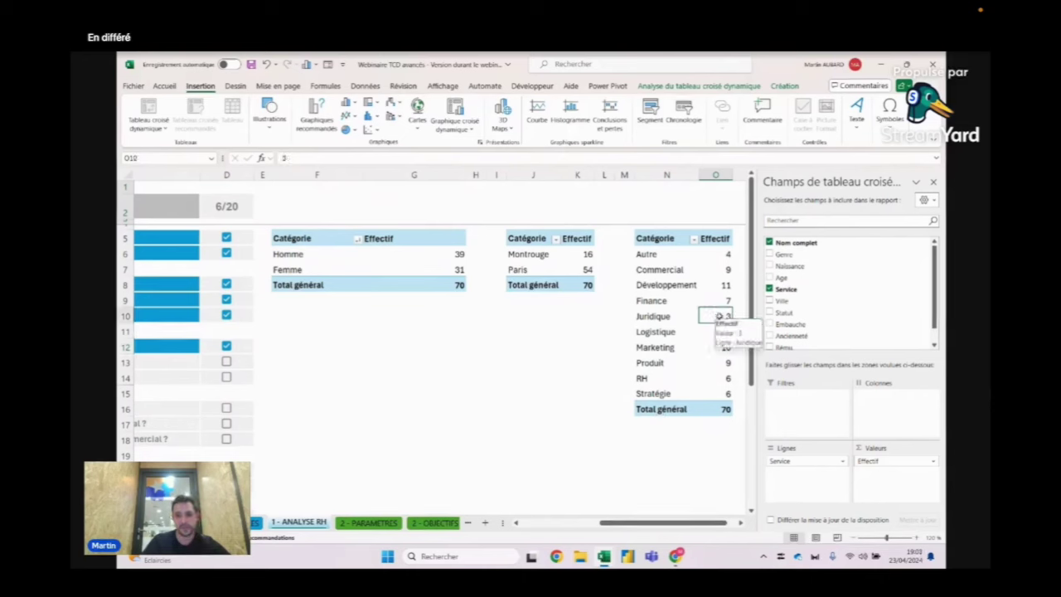
Drag Autre to the bottom of the service pivot, just above Total général
left_click(290, 253)
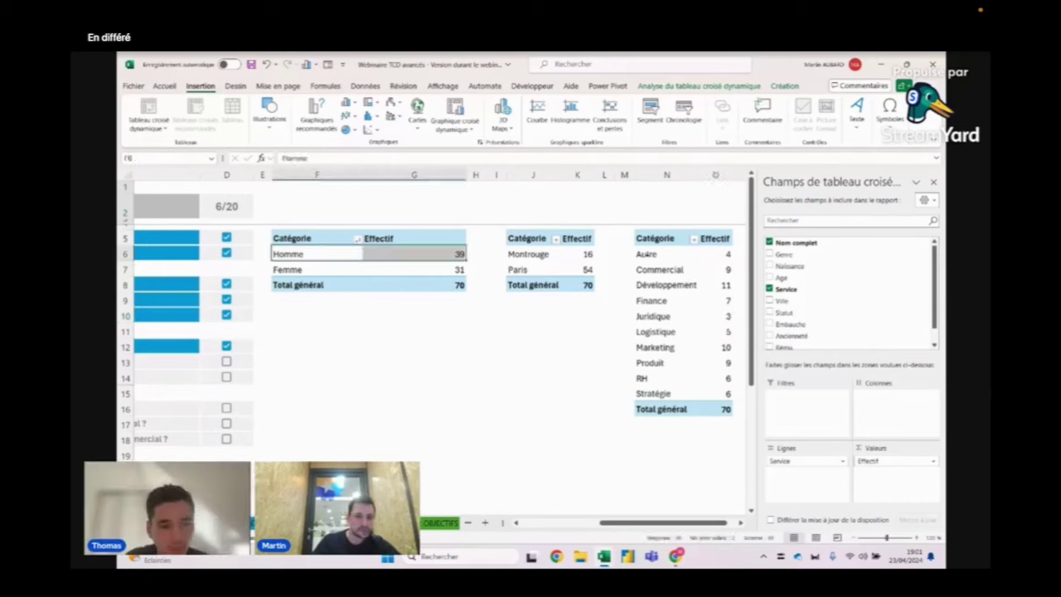
left_click(673, 255)
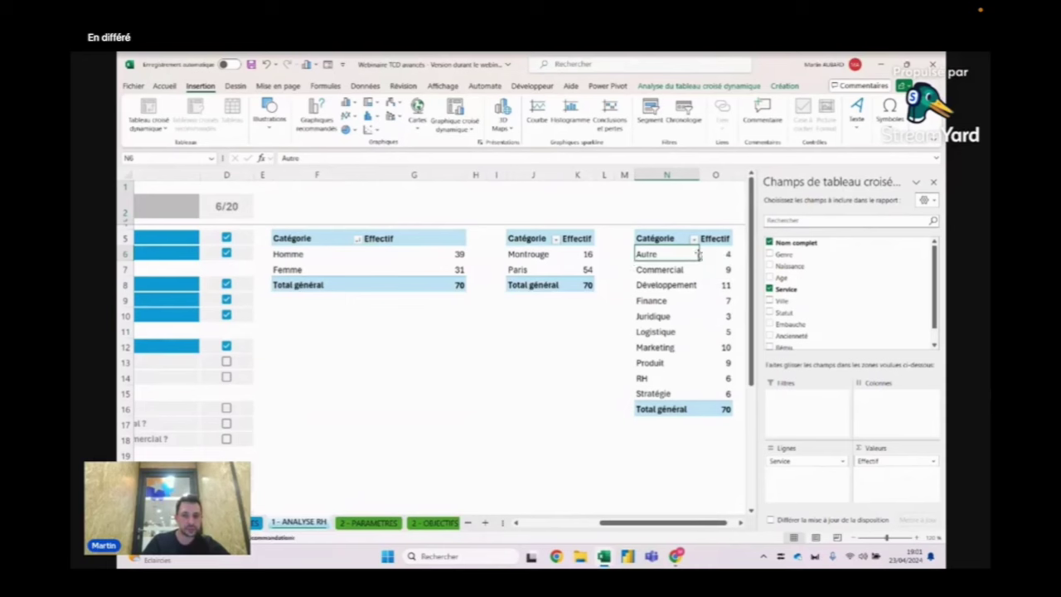
left_click_drag(693, 254, 703, 393)
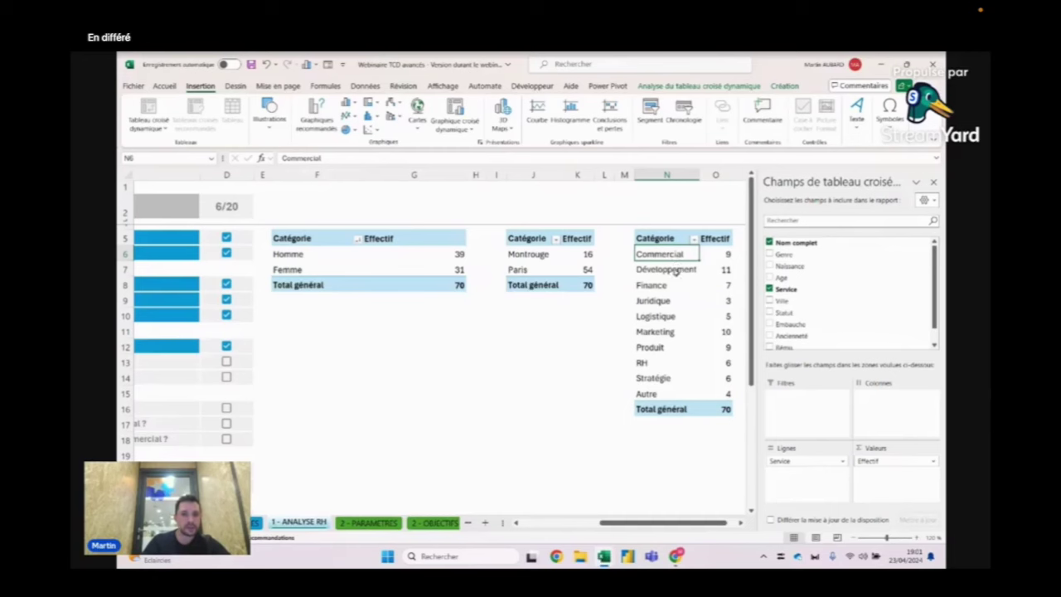
left_click(663, 393)
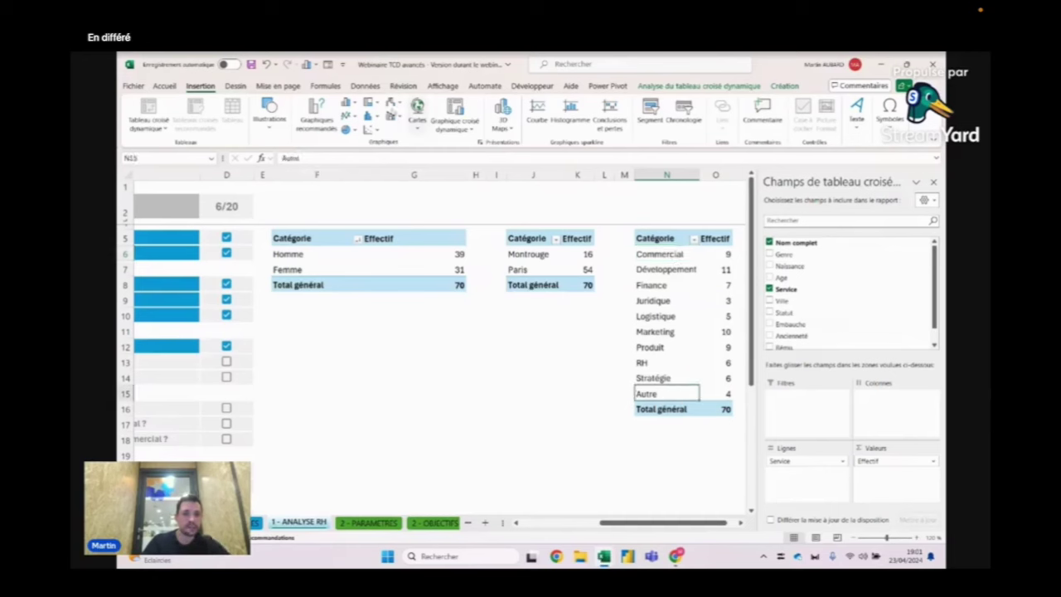
left_click(362, 87)
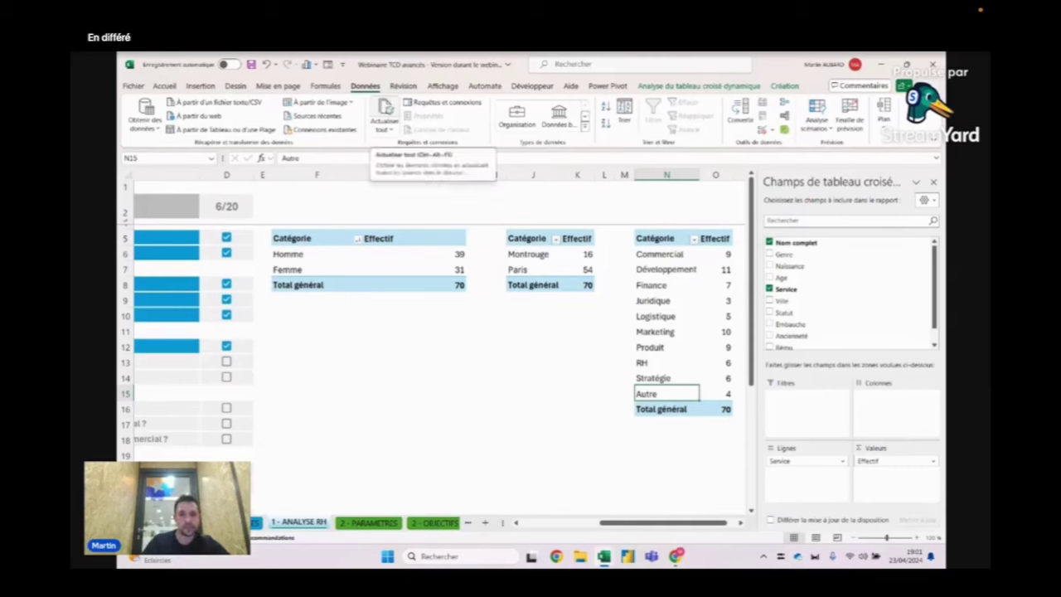
Refresh all pivot tables with Données > Actualiser tout, then return to the employee data sheet
left_click(384, 116)
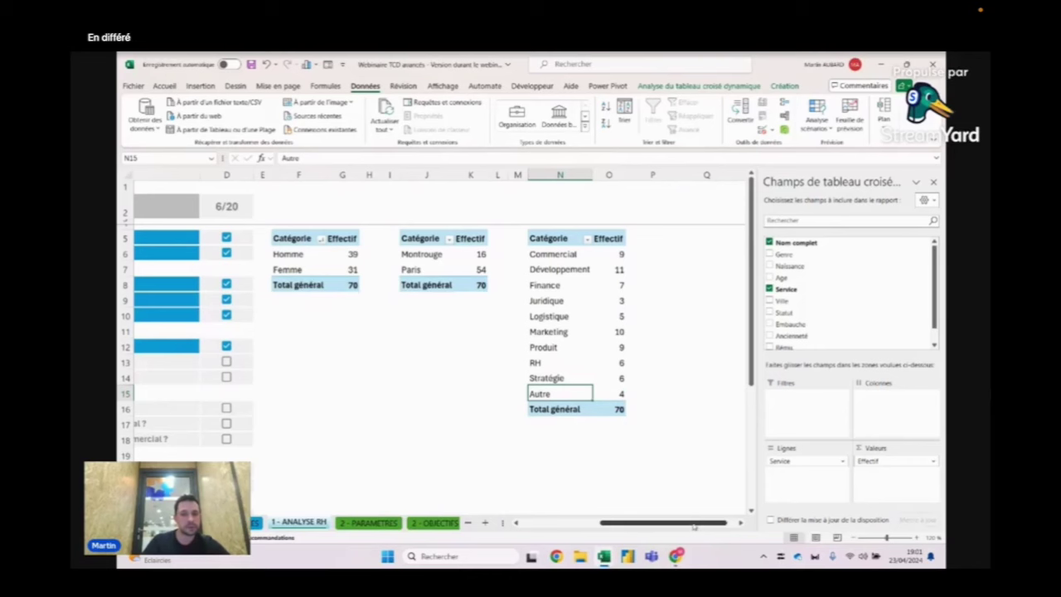
left_click_drag(698, 527, 673, 525)
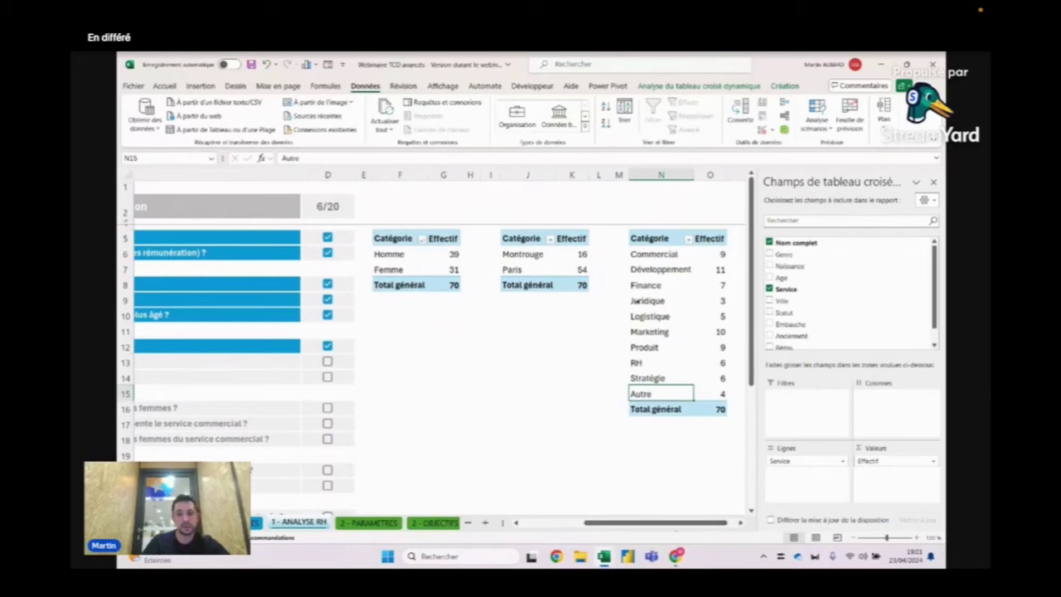
left_click(556, 302)
left_click(556, 288)
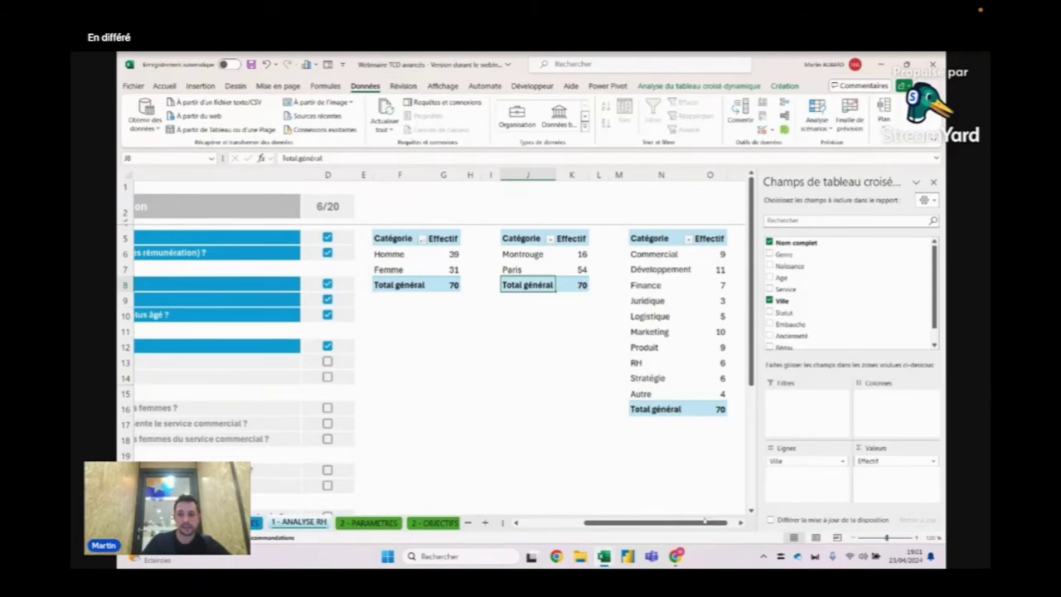
left_click_drag(703, 522, 706, 525)
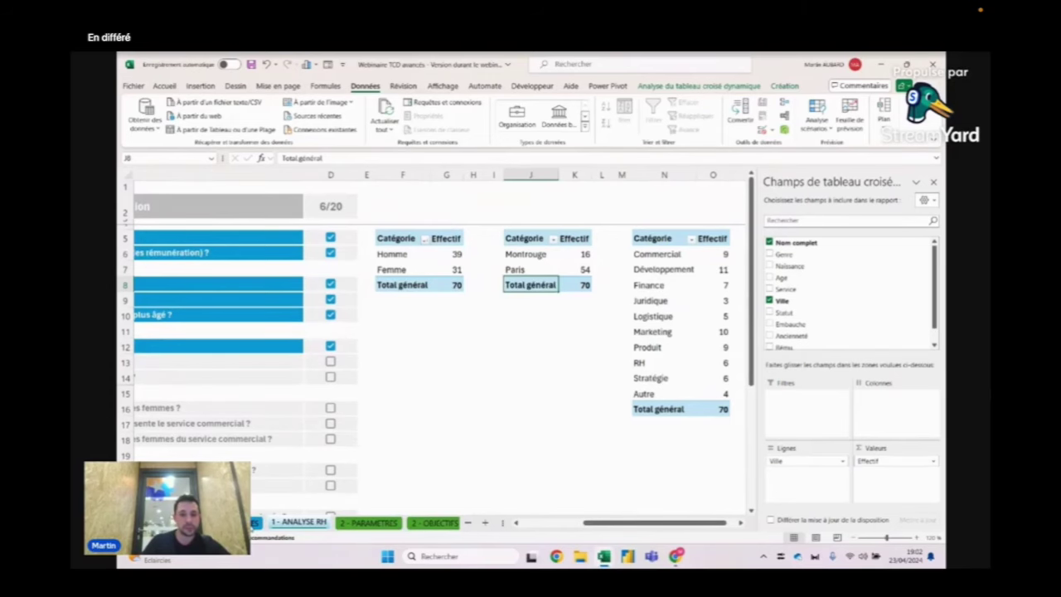
left_click(253, 522)
Change two employees' cities from Paris to Lille and Brest on the data sheet
left_click(300, 238)
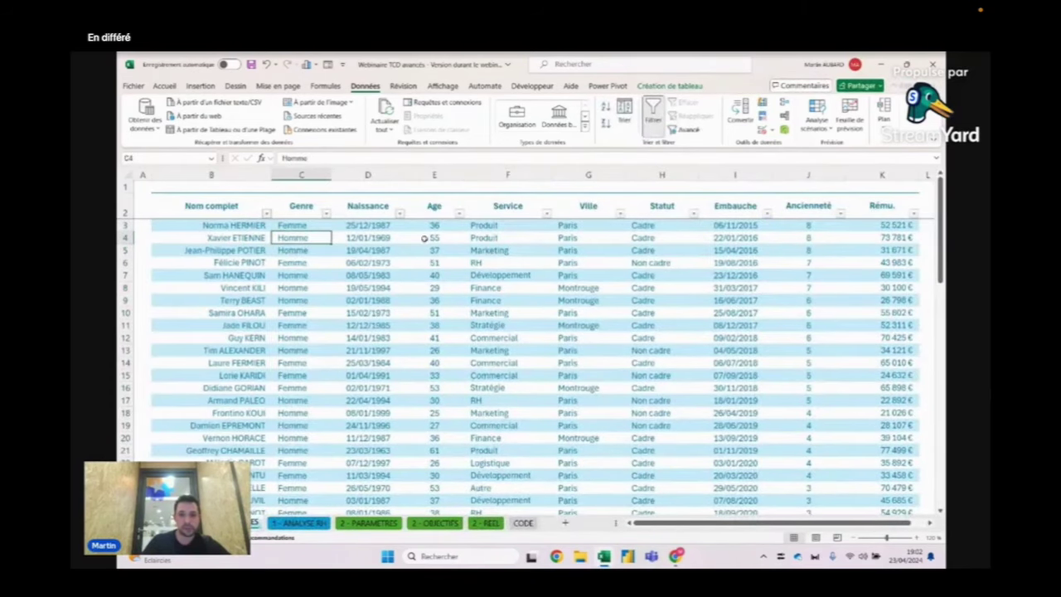
left_click(566, 237)
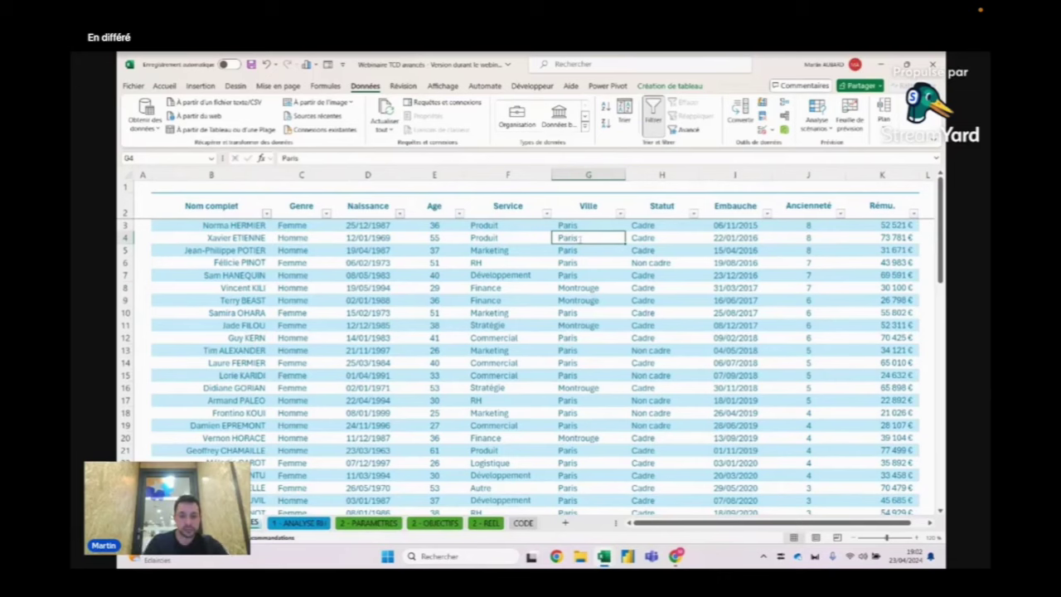
type("Lille")
key("Return")
key("Down")
key("Down")
type("Br")
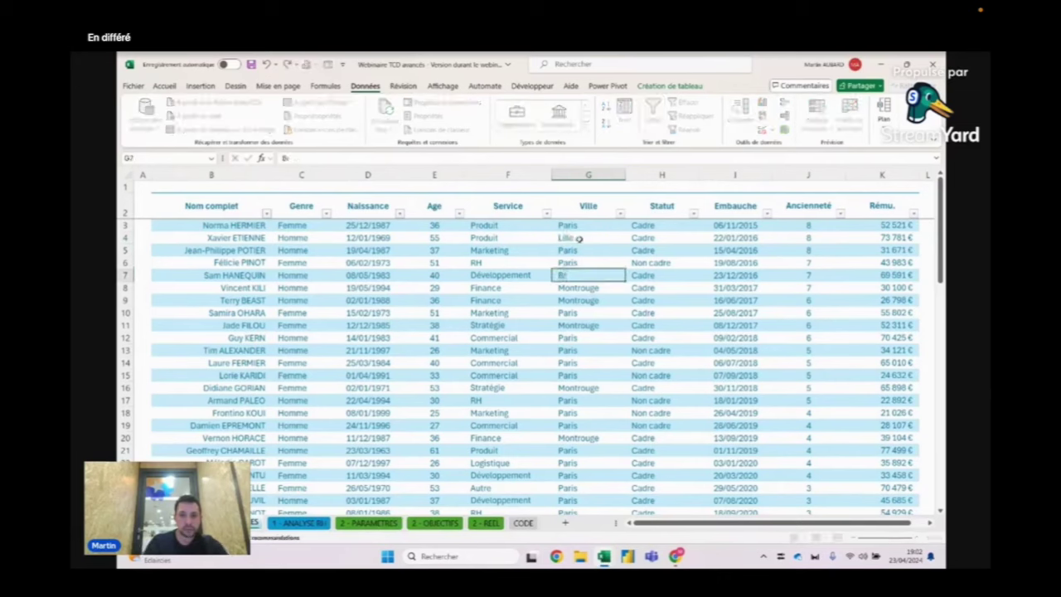
key("Return")
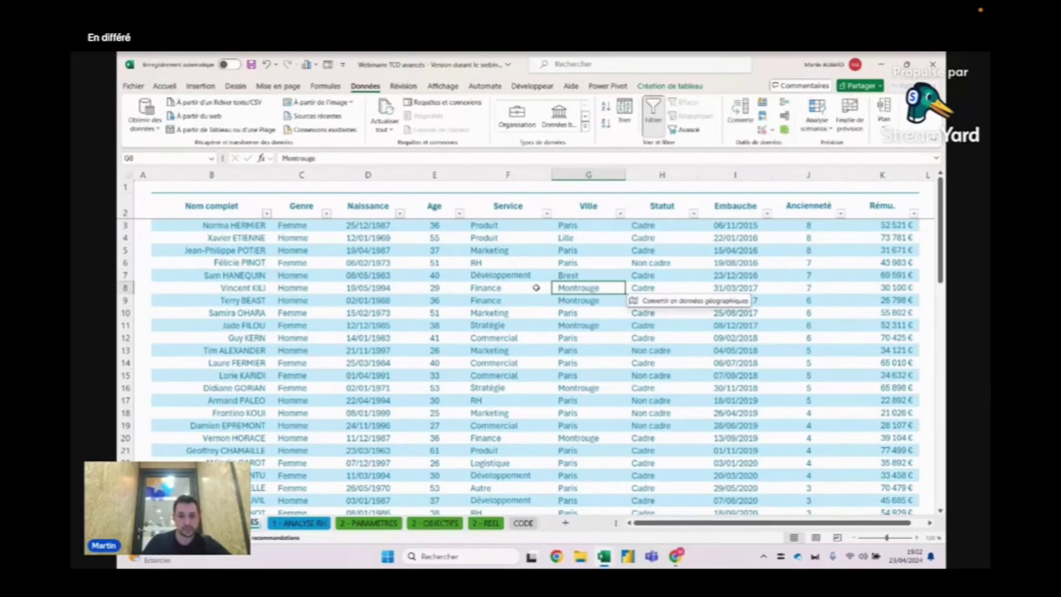
Refresh the pivots on 1 - ANALYSE RH so the city pivot shows Paris 52, Lille 1, Brest 1
left_click(305, 523)
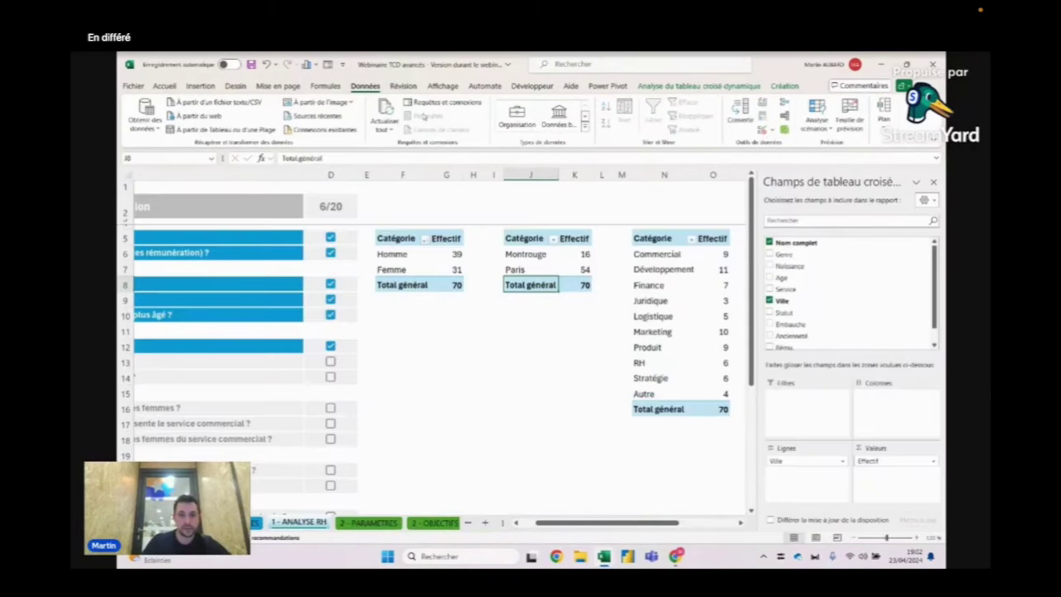
left_click(386, 113)
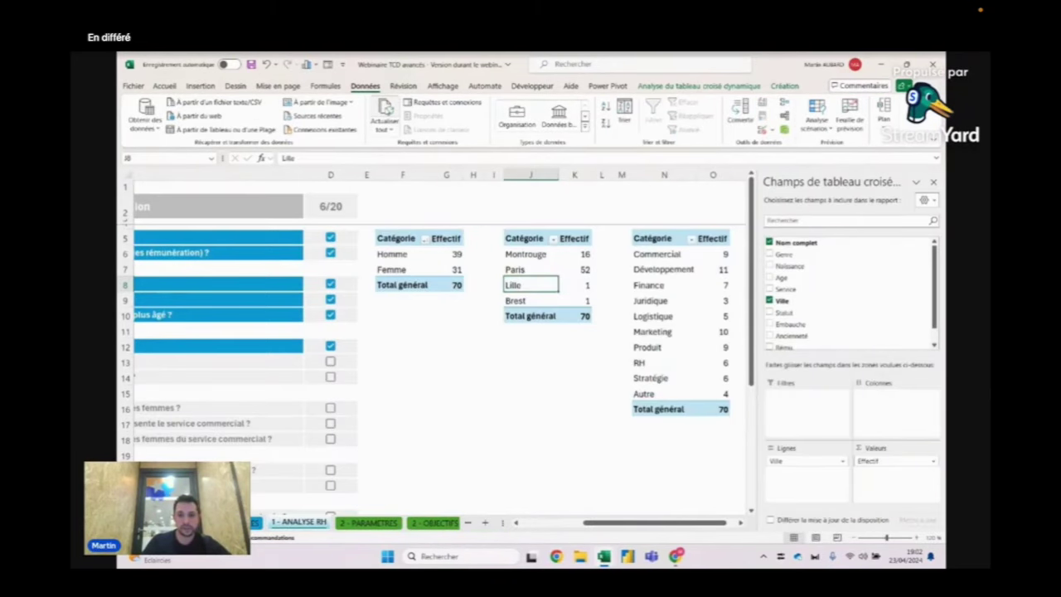
left_click(583, 300)
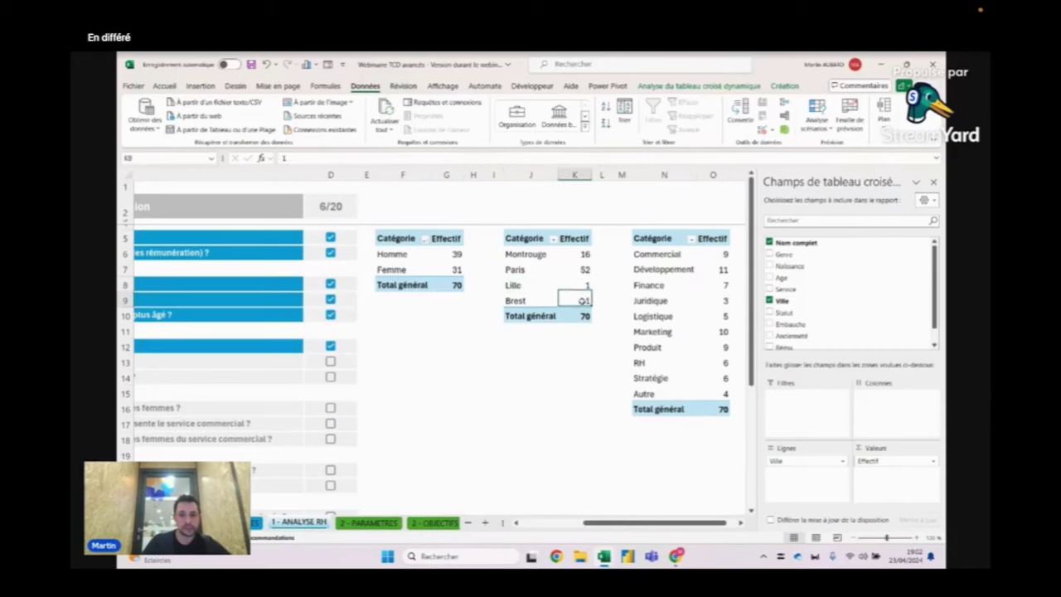
left_click(507, 300)
left_click(493, 376)
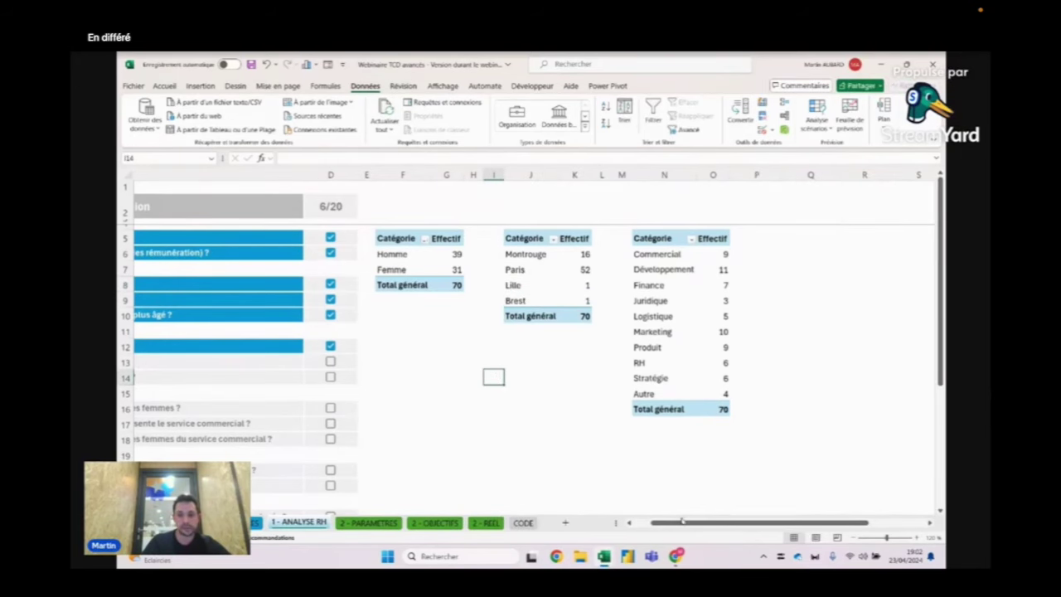
left_click_drag(666, 528, 652, 529)
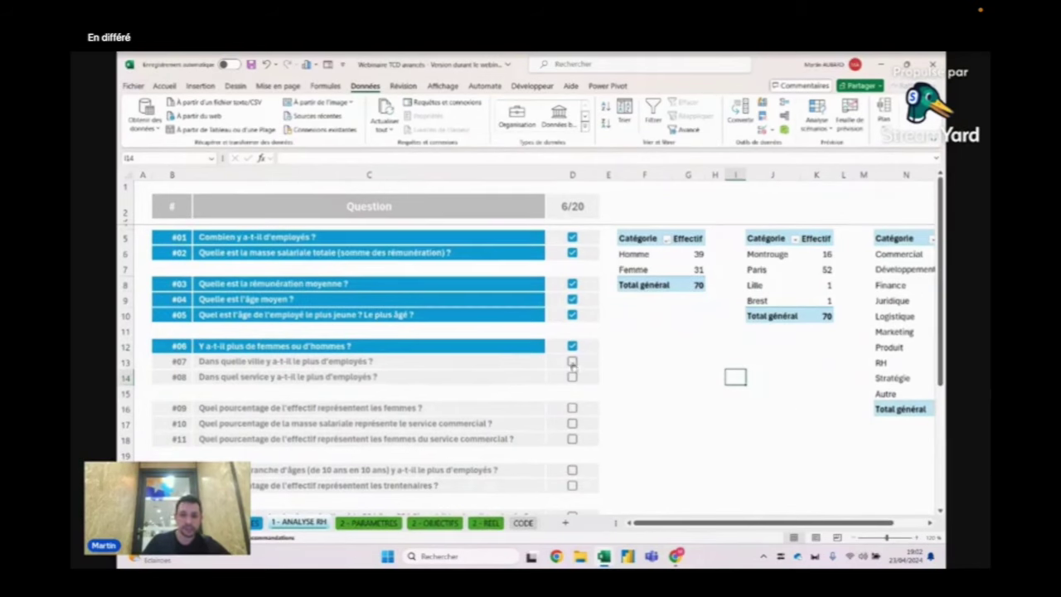
Tick checklist questions #07 and #08, bringing the score to 8/20
left_click(901, 271)
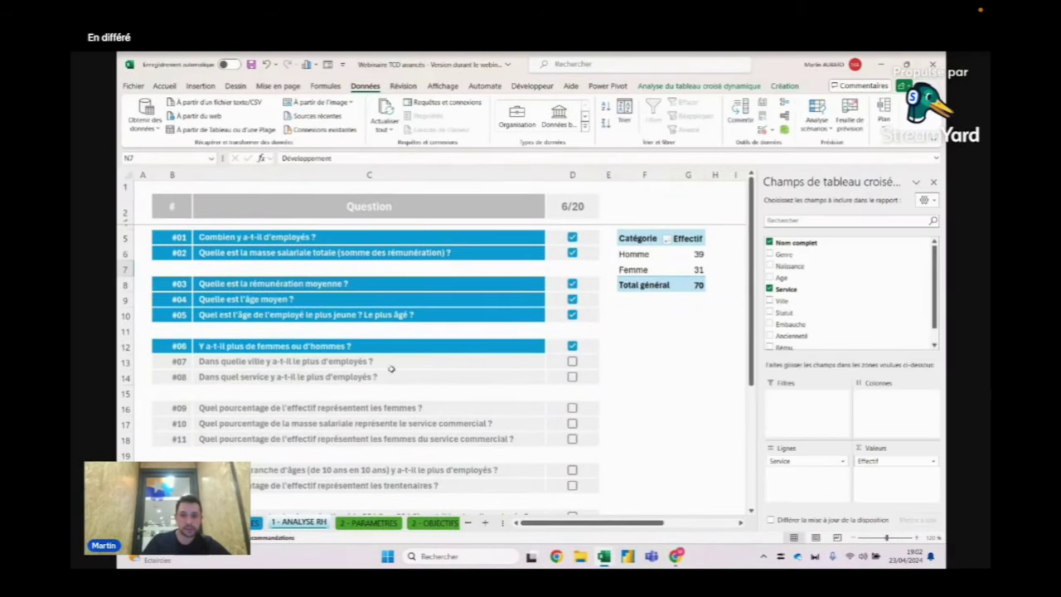
left_click(572, 362)
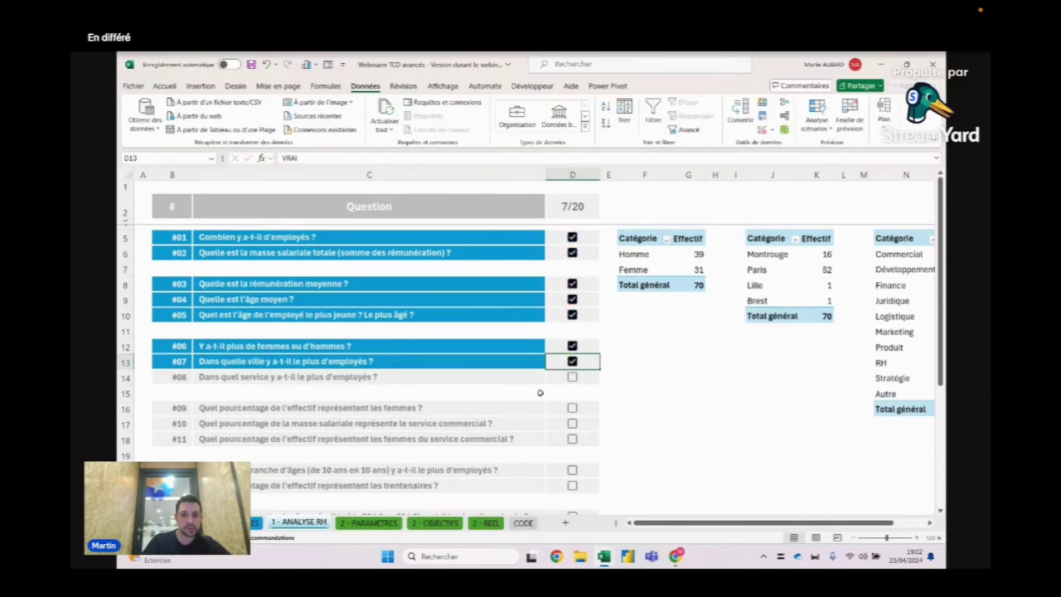
left_click(571, 377)
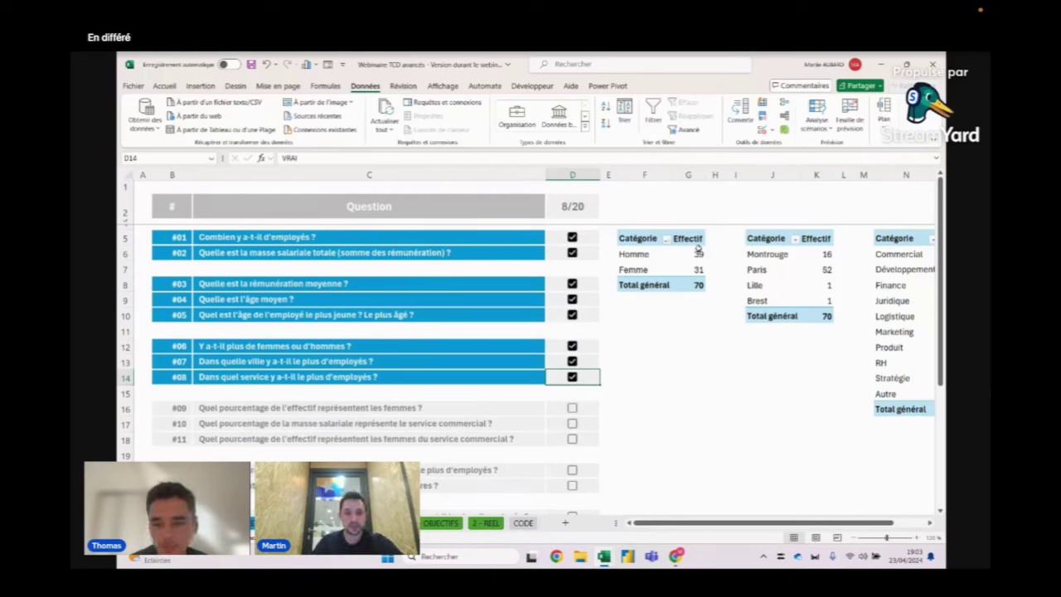
Look at question #09 and select the gender pivot's values 39, 31 and 70 to show its field list
left_click(688, 270)
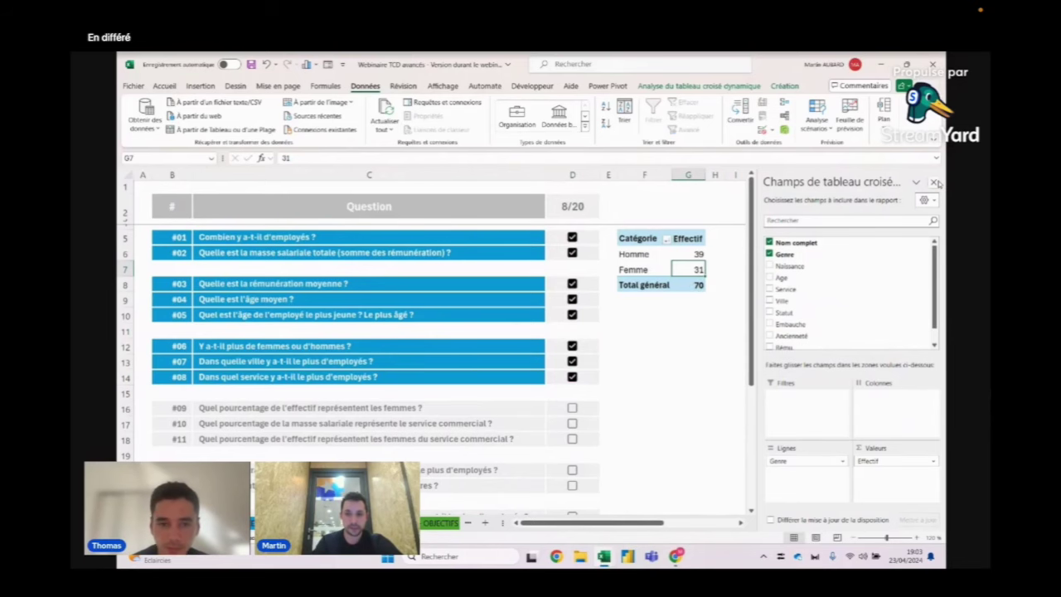
left_click_drag(617, 523, 630, 525)
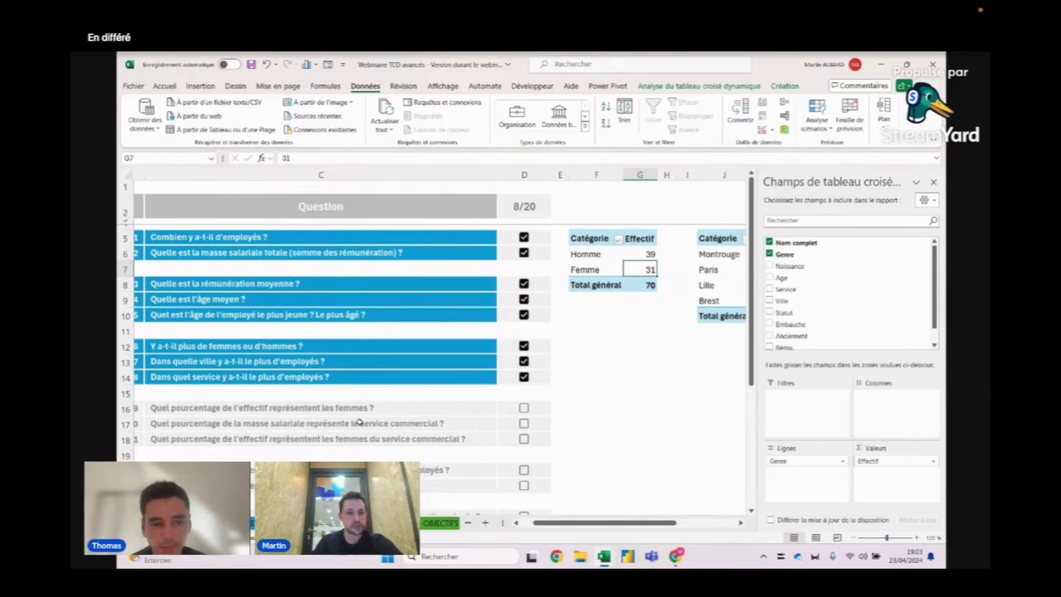
left_click(281, 406)
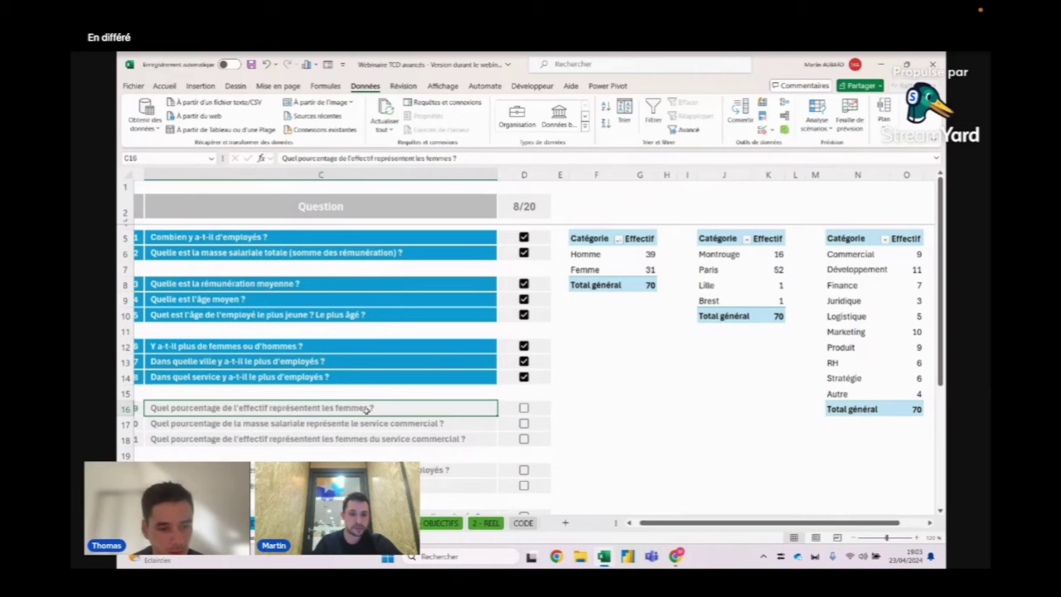
left_click(644, 252)
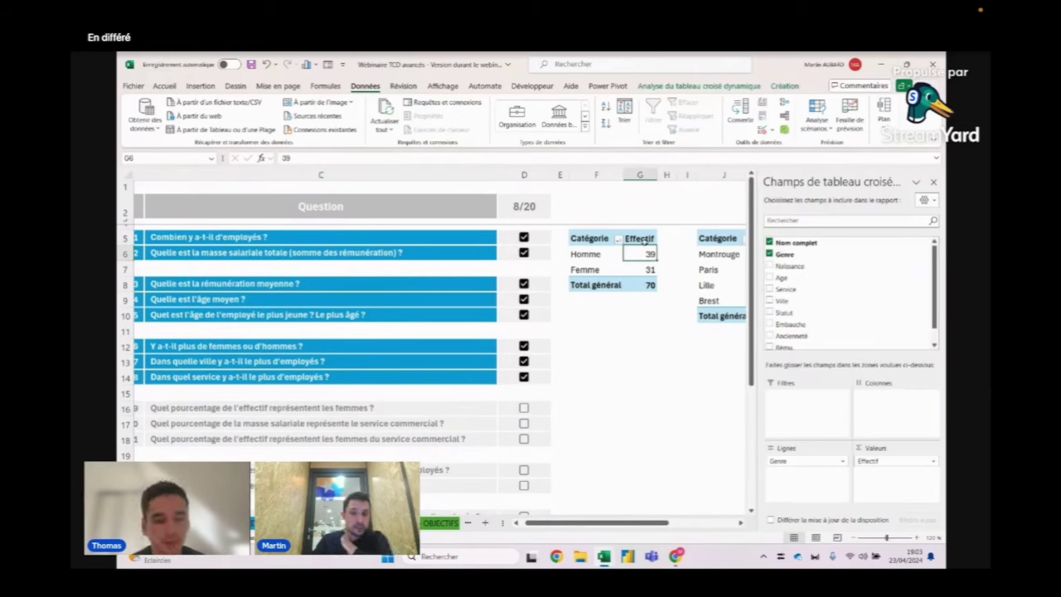
left_click(645, 268)
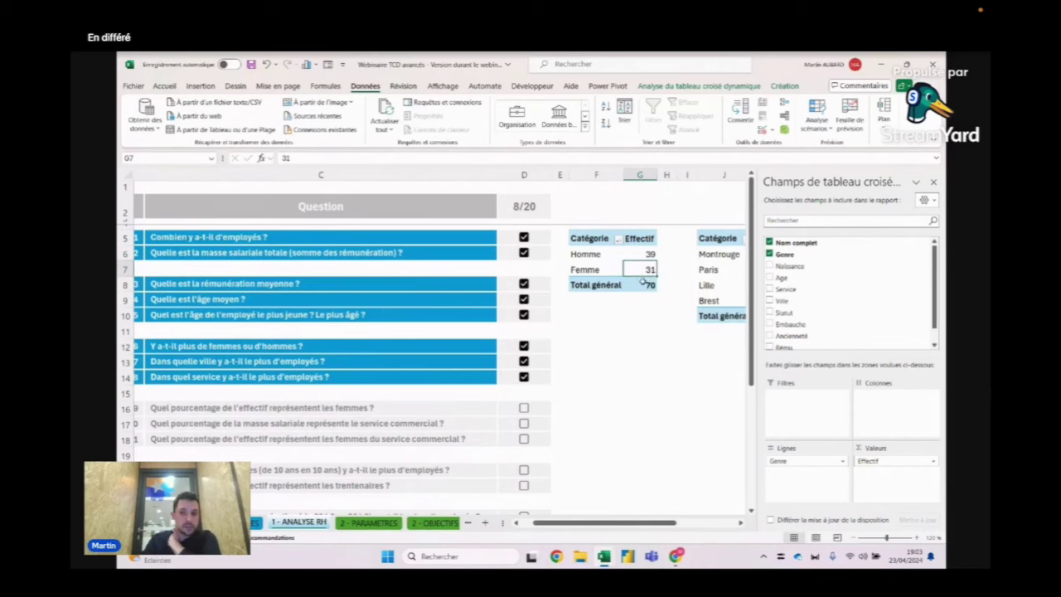
left_click(644, 284)
left_click(645, 254)
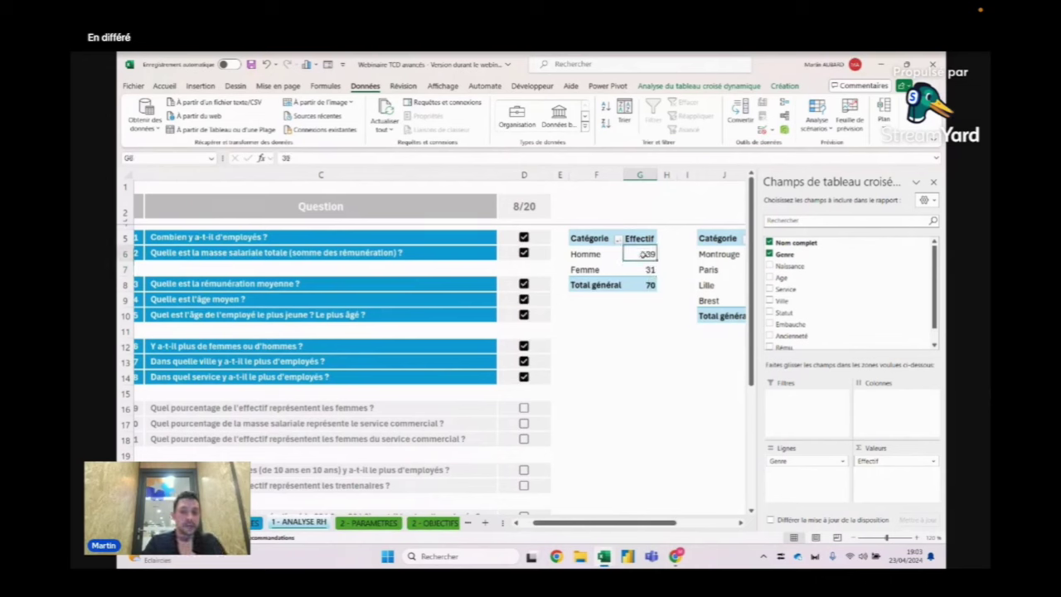
left_click(644, 284)
left_click(645, 268)
left_click(638, 284)
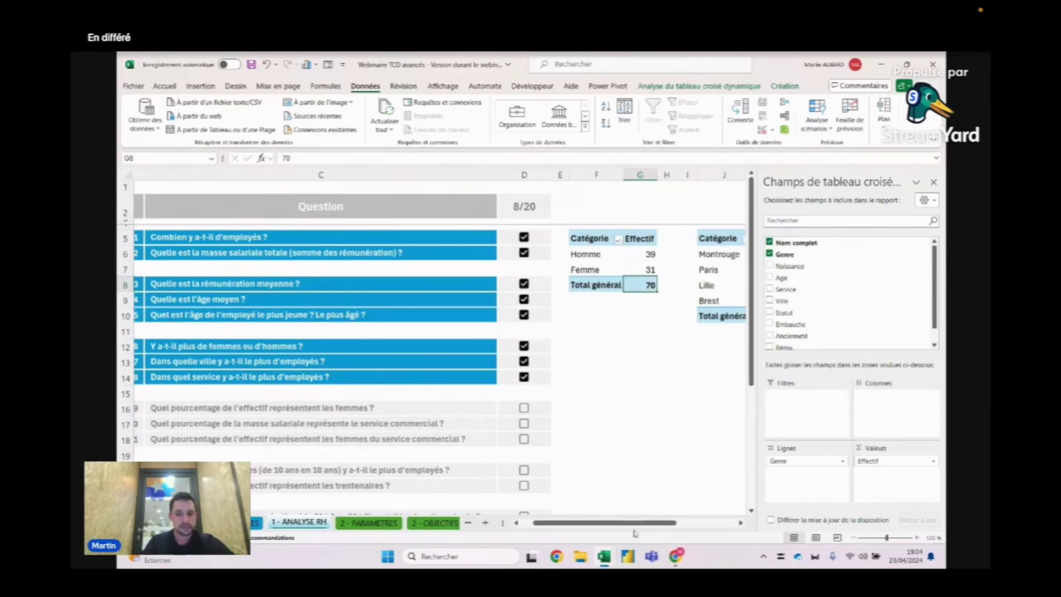
scroll(634, 529, "right", 2)
left_click(578, 267)
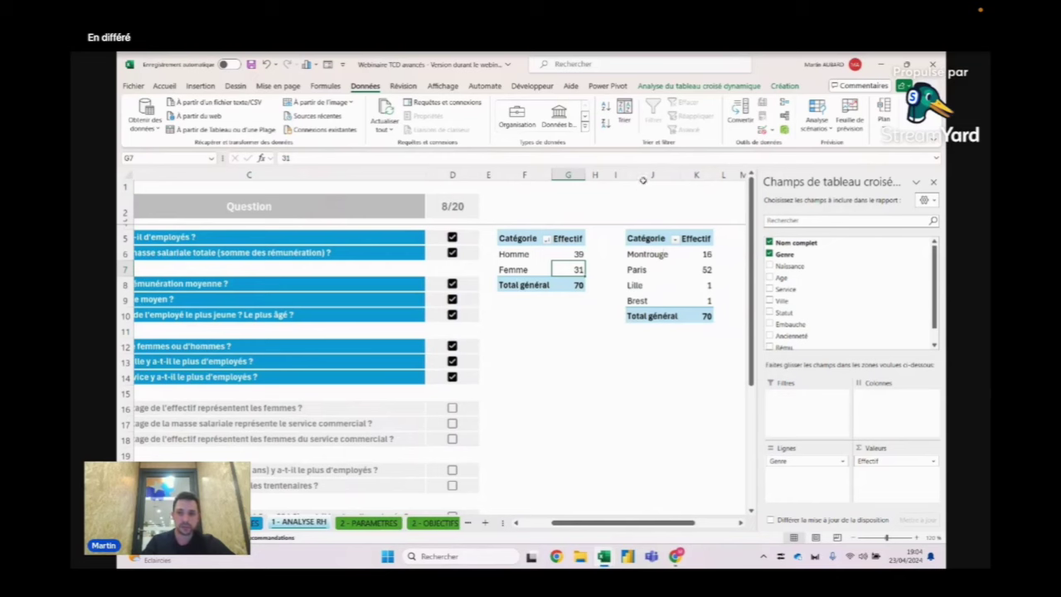
Delete columns J–R holding the city and service pivot tables
left_click_drag(643, 175, 666, 175)
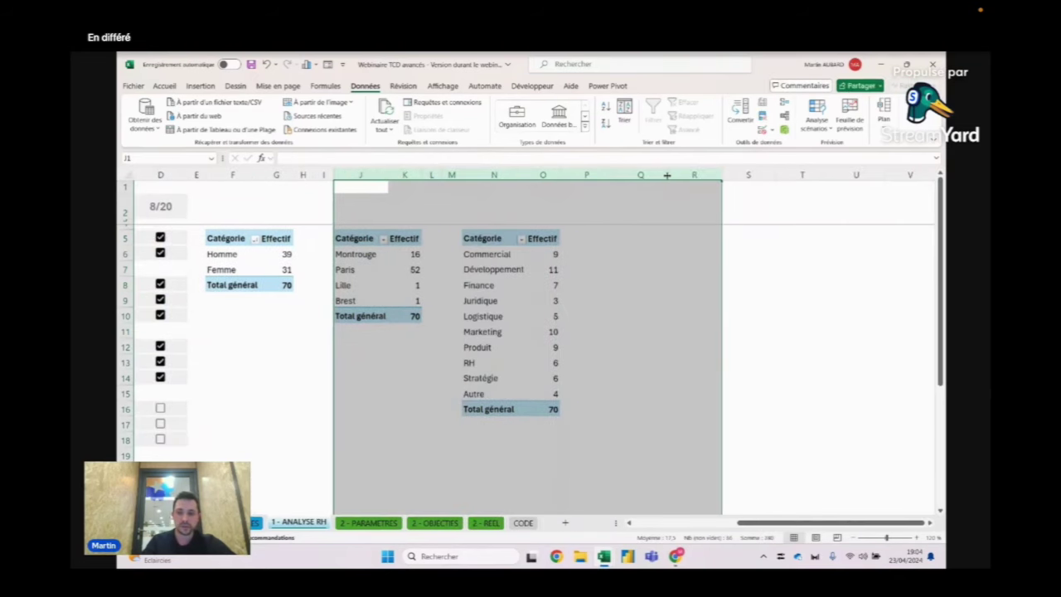
key("Delete")
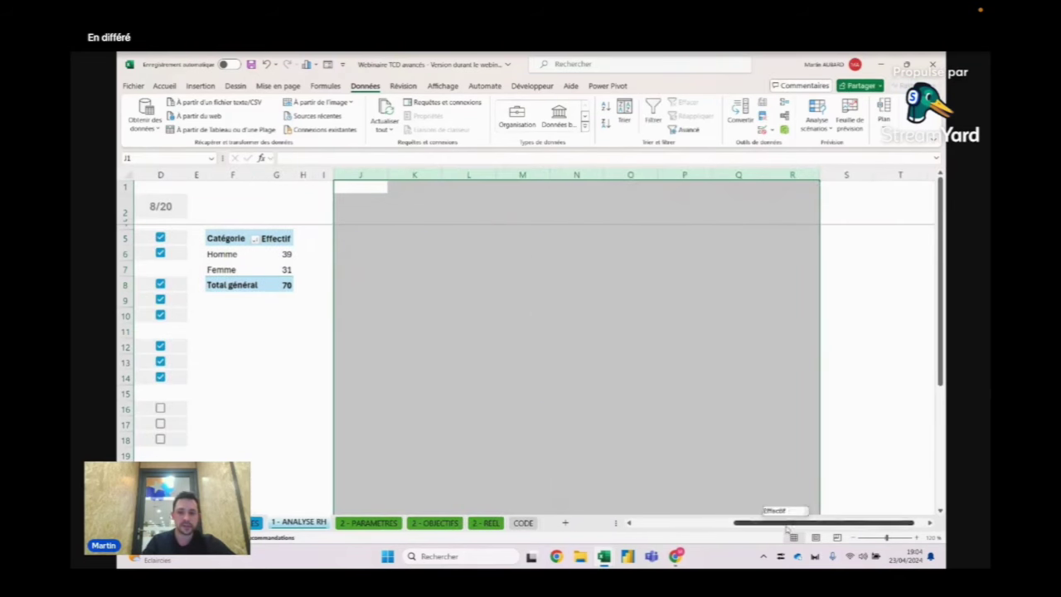
scroll(530, 348, "left", 5)
Add Nom complet as a second count value in the gender pivot and rename its header '%'
left_click(621, 253)
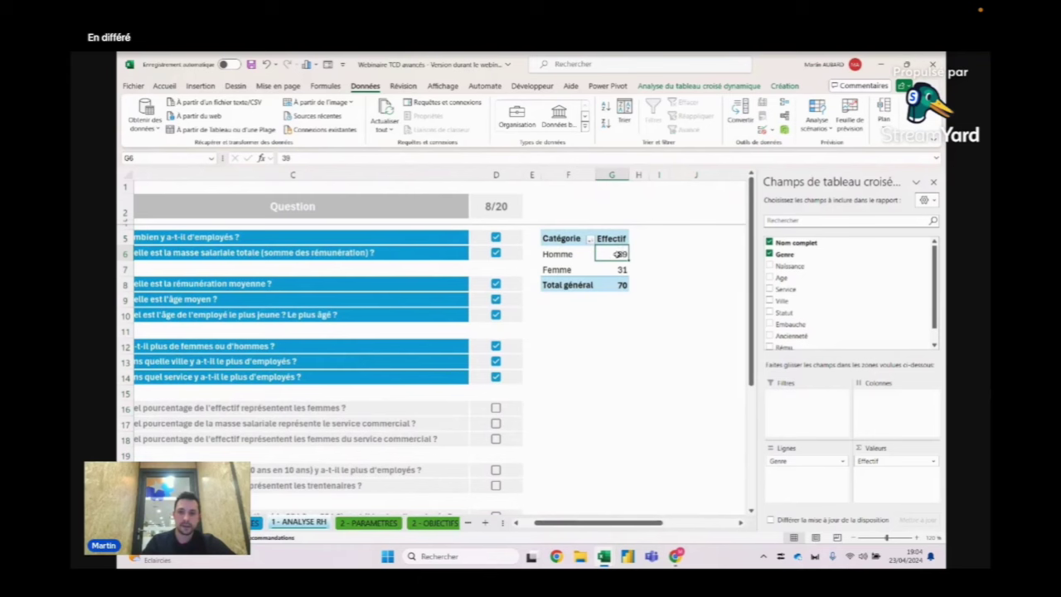
left_click_drag(803, 243, 895, 474)
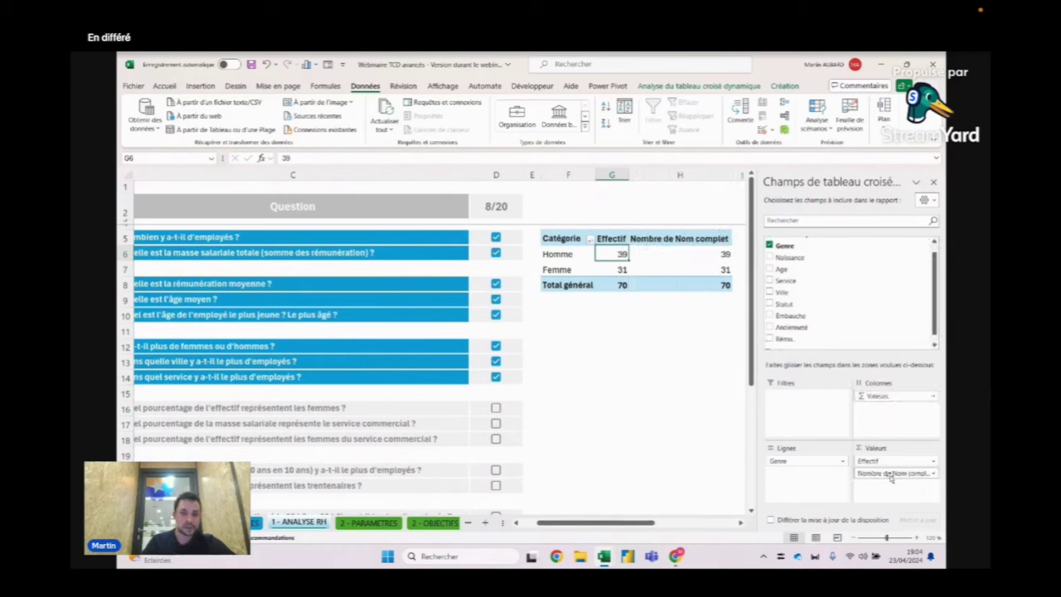
left_click(702, 238)
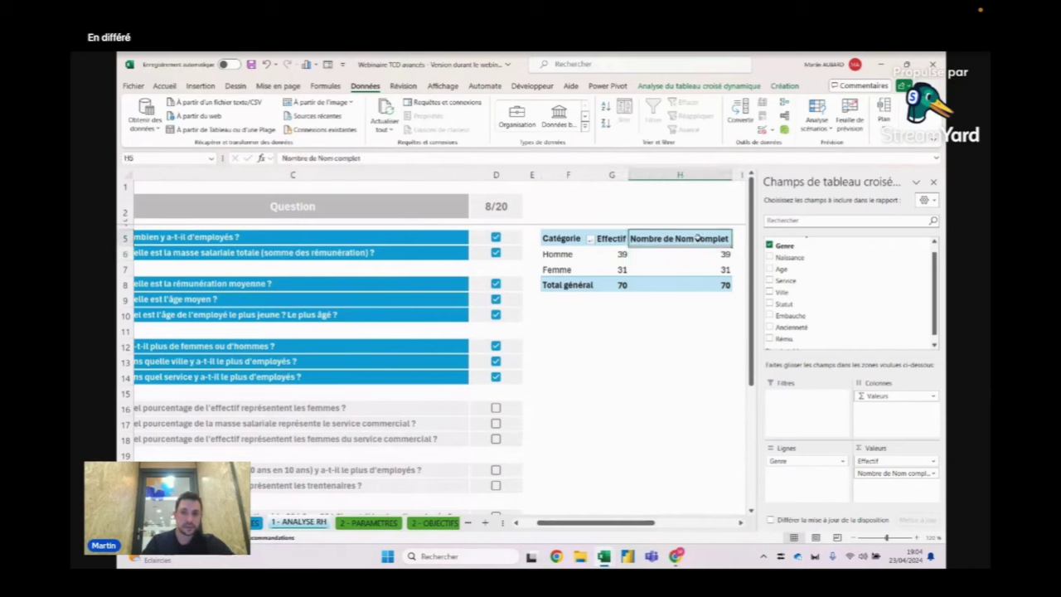
type("%")
key("Return")
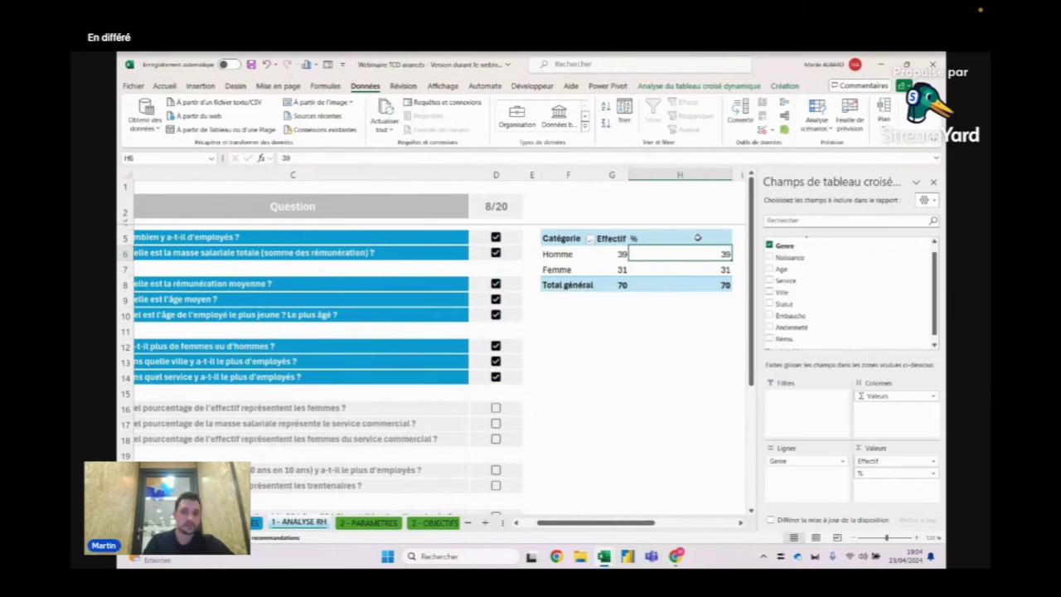
left_click(611, 256)
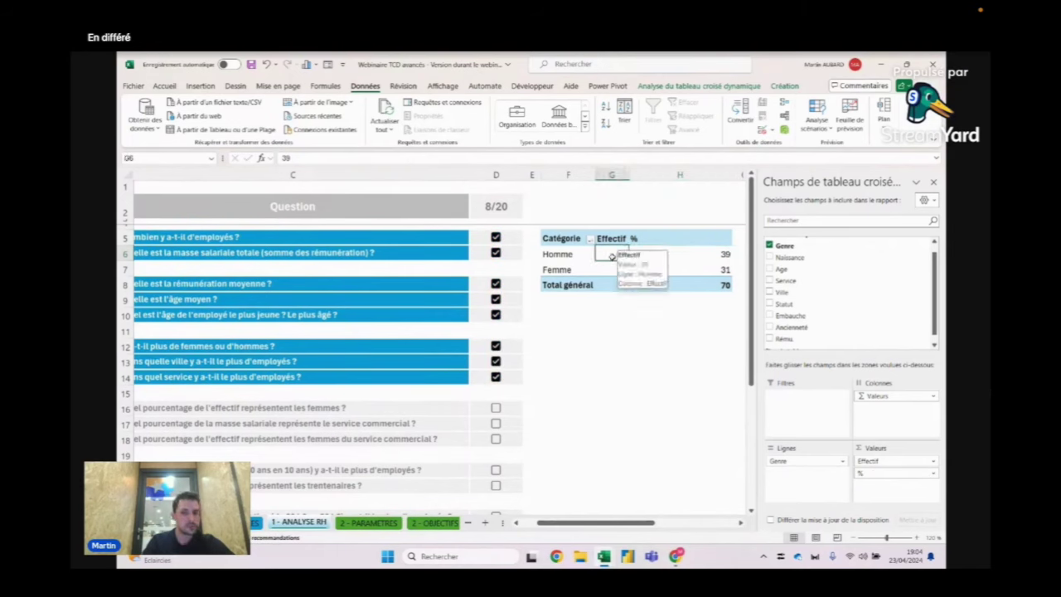
left_click(669, 234)
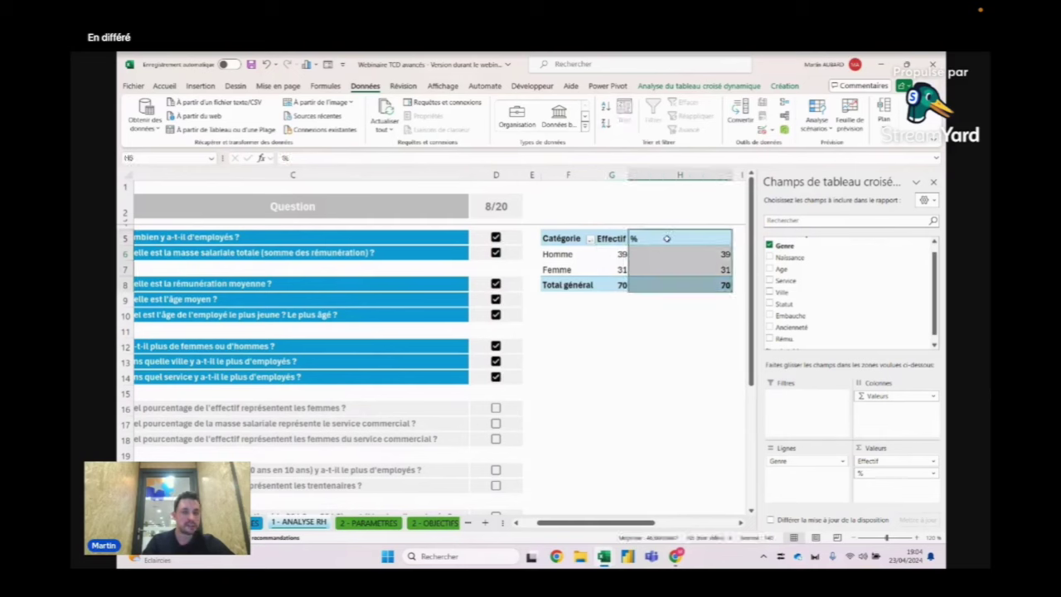
left_click(667, 239)
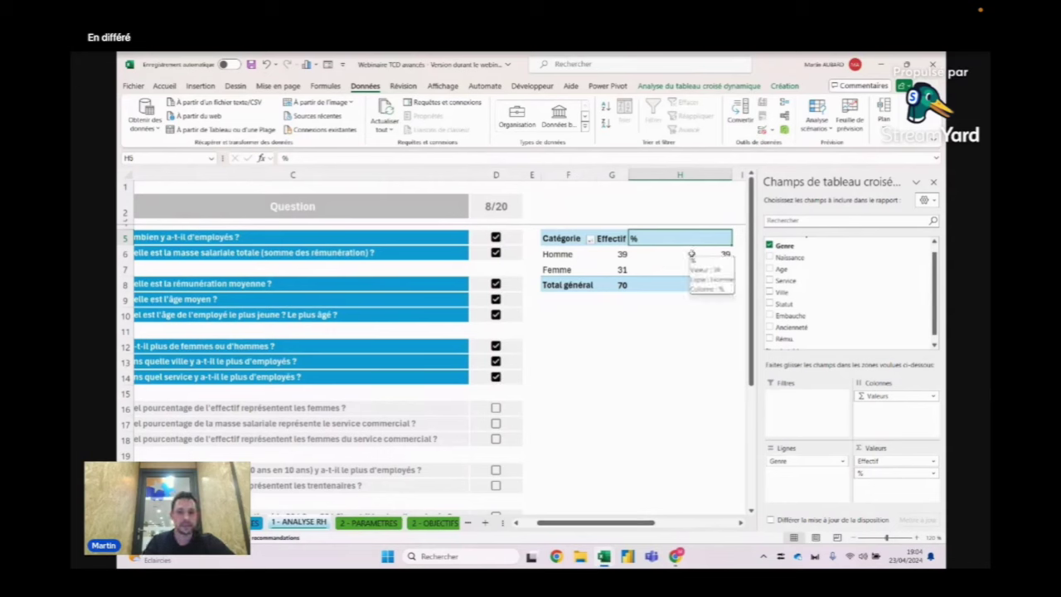
Show the % column as % du total général: Homme 55,71%, Femme 44,29%, total 100,00%
left_click(692, 254)
right_click(688, 254)
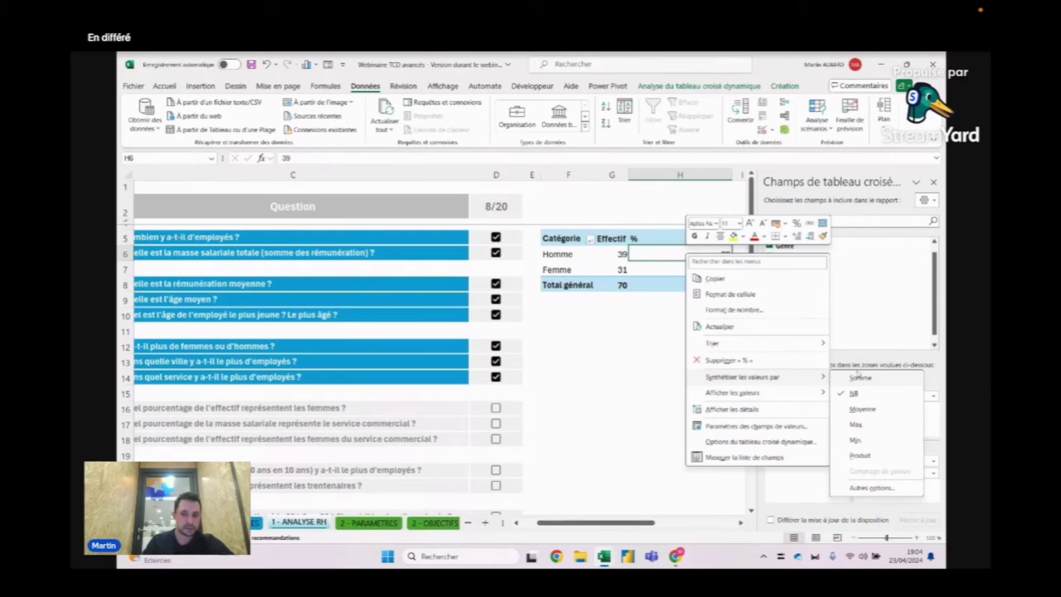
left_click(859, 377)
right_click(710, 251)
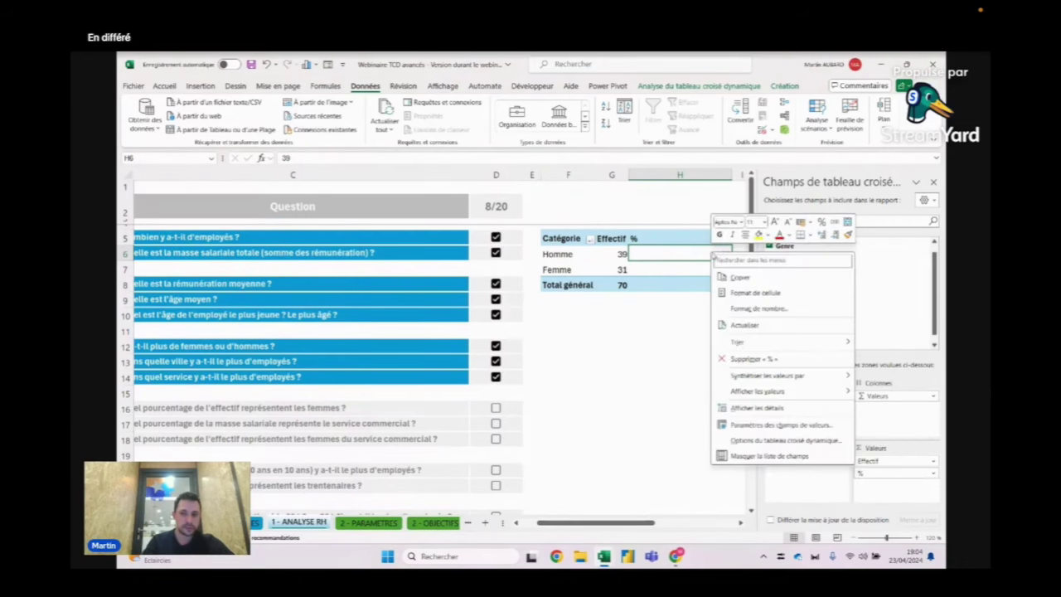
mouse_move(757, 391)
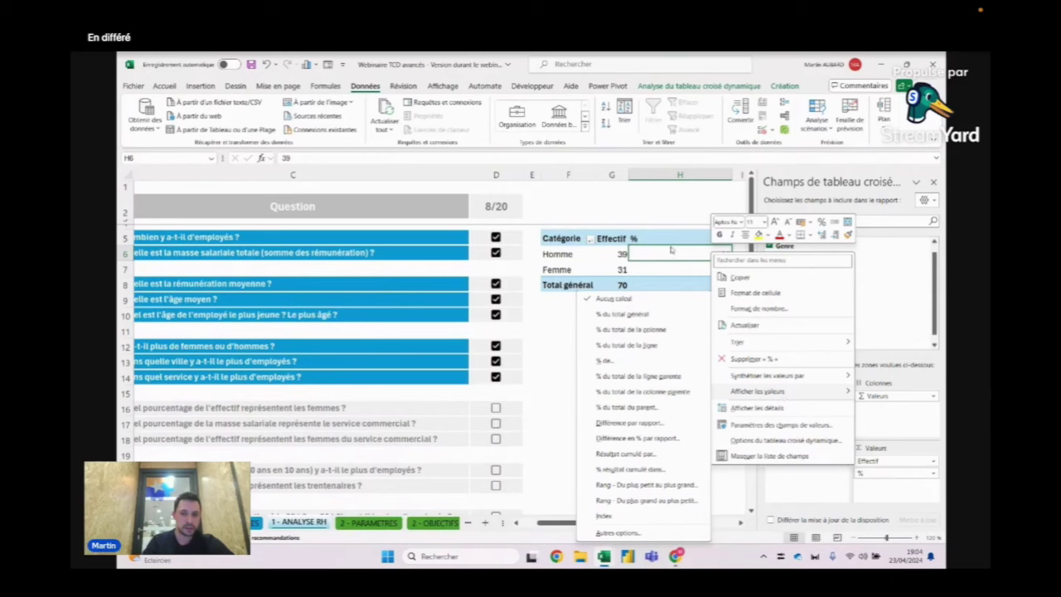
left_click(671, 249)
right_click(690, 255)
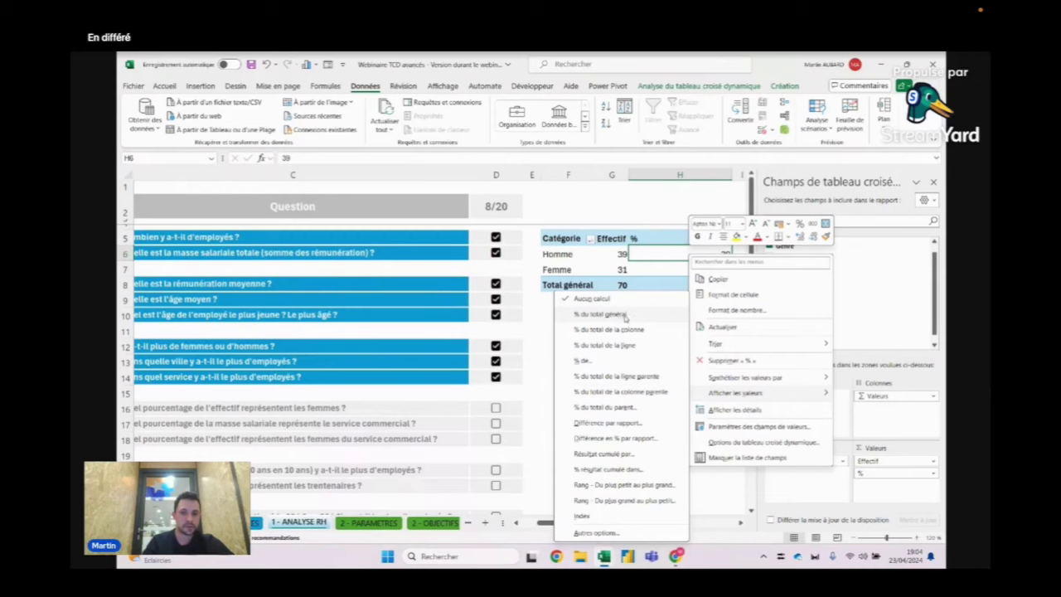
left_click(625, 315)
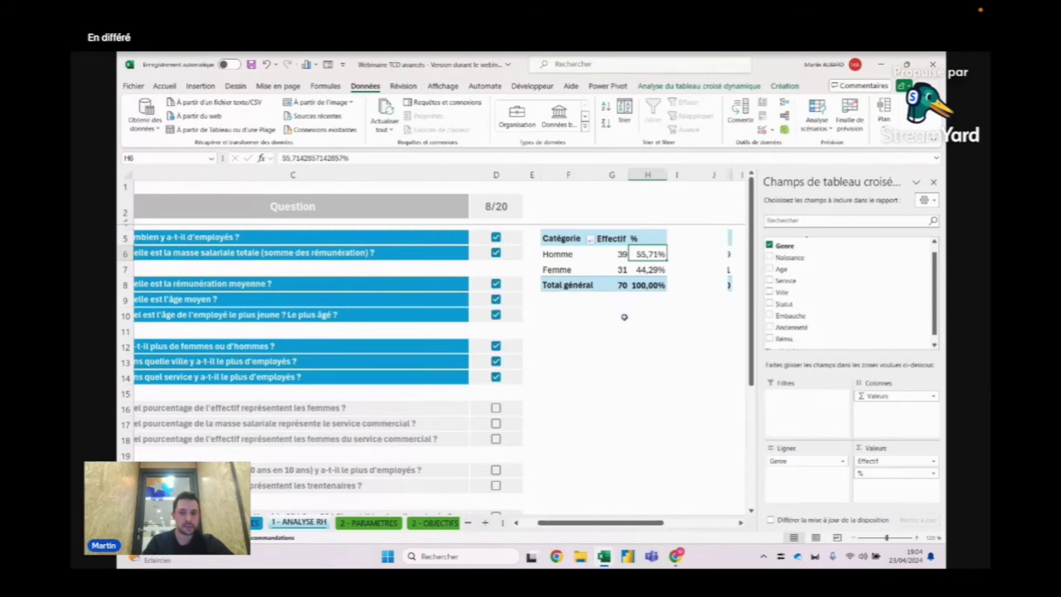
left_click(617, 256)
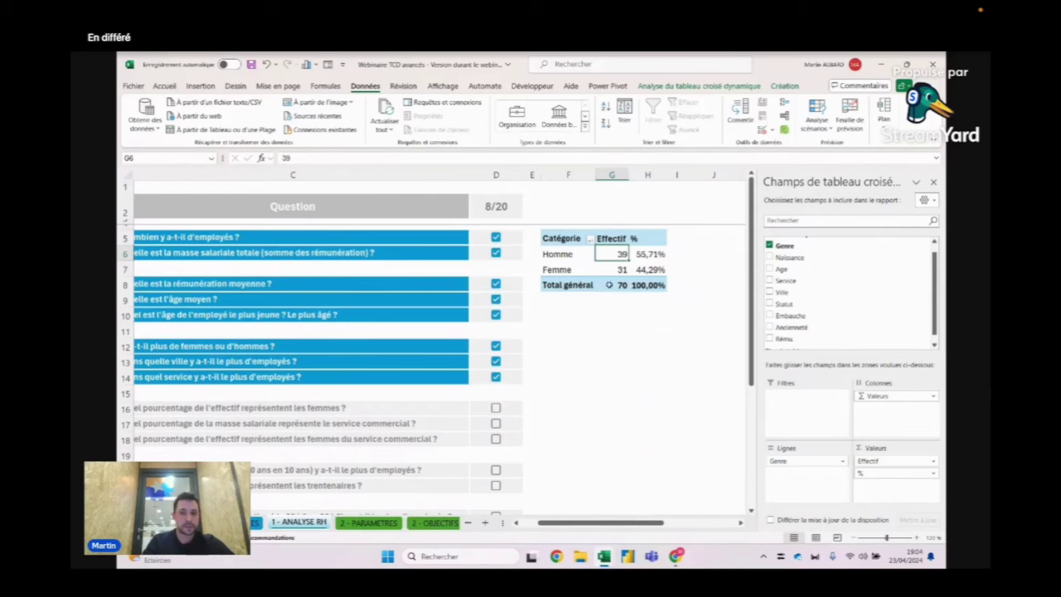
left_click(646, 256)
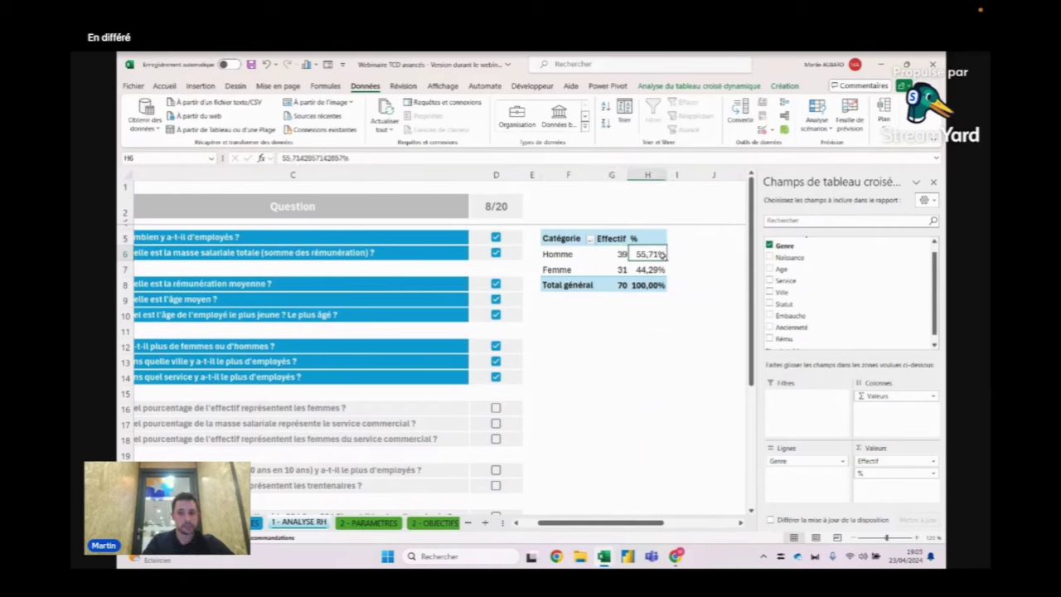
Format the % values as Pourcentage with 0 decimals, giving 56%, 44% and 100%
right_click(640, 256)
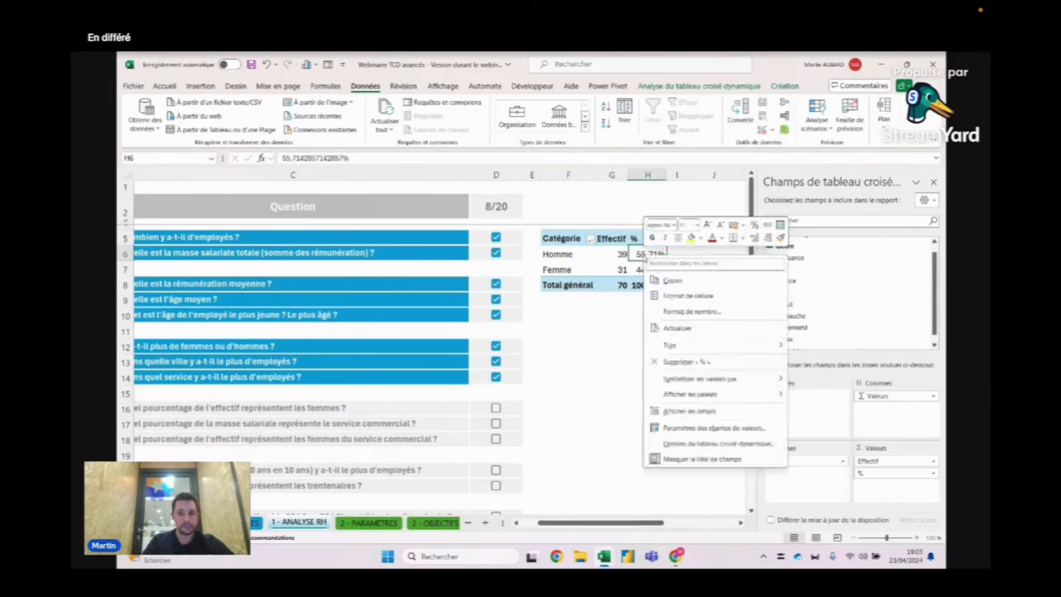
left_click(681, 310)
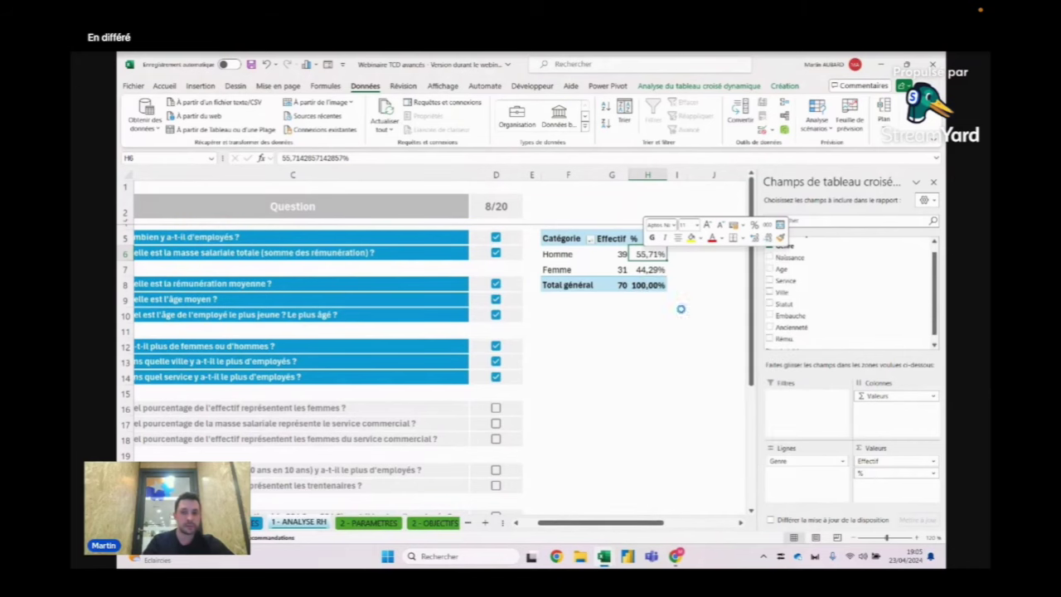
left_click(718, 245)
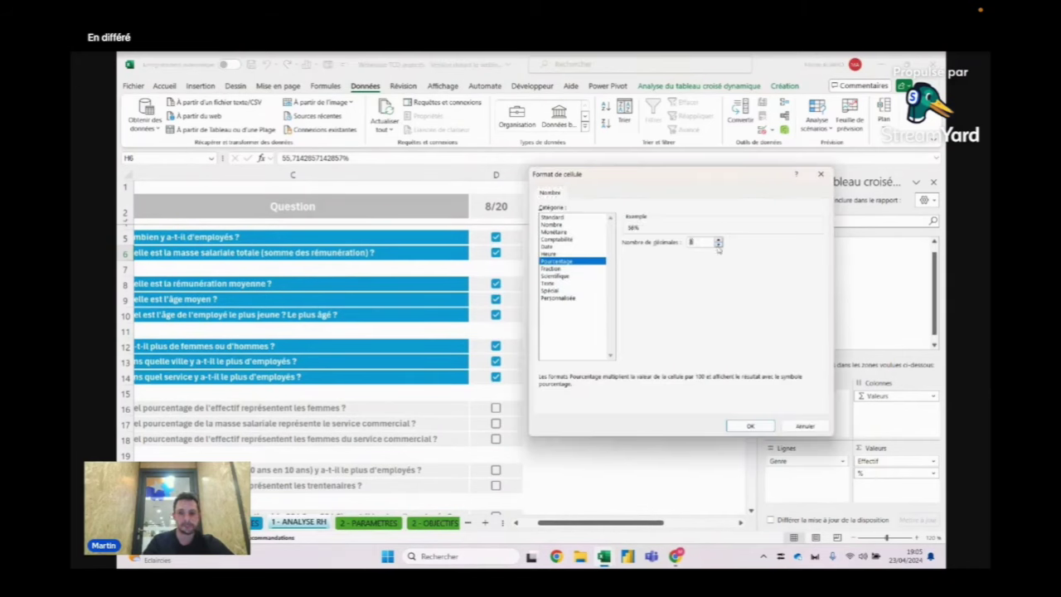
left_click(750, 425)
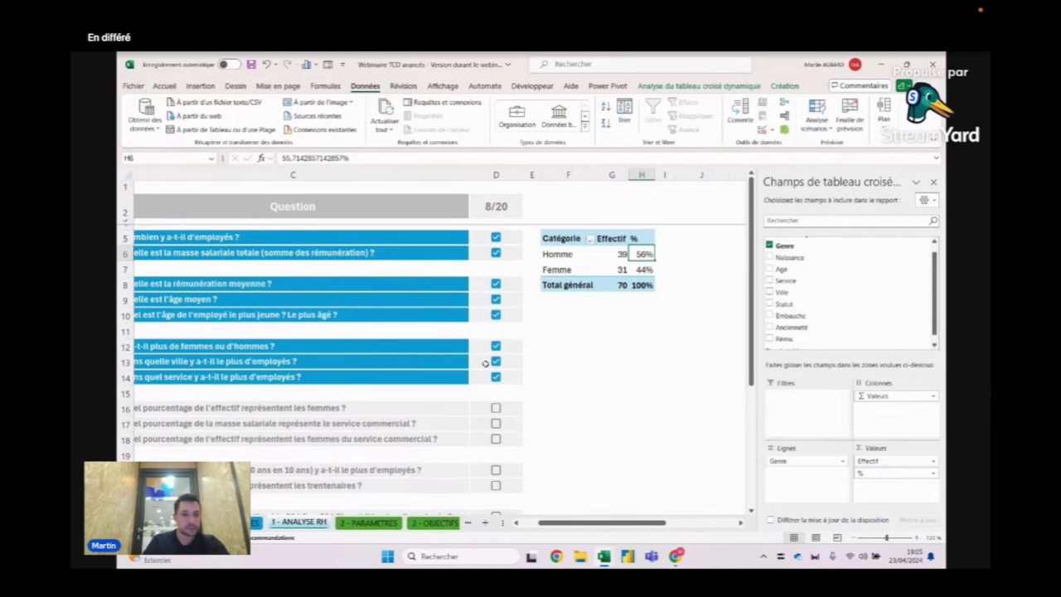
left_click(372, 407)
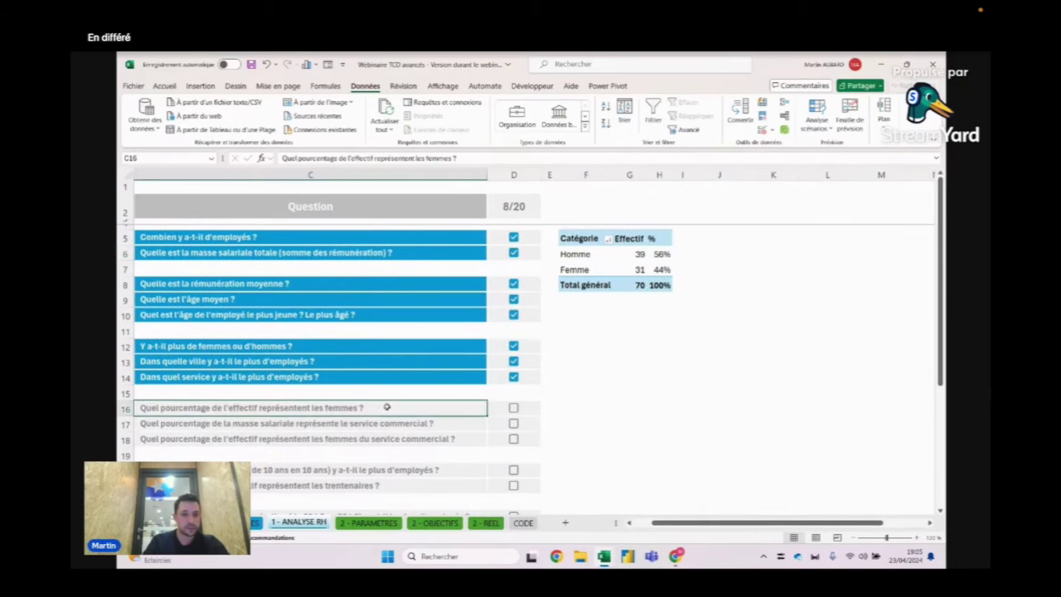
Tick the women-percentage question and paste a copy of the pivot in columns F–H at column J
left_click(513, 412)
left_click(264, 423)
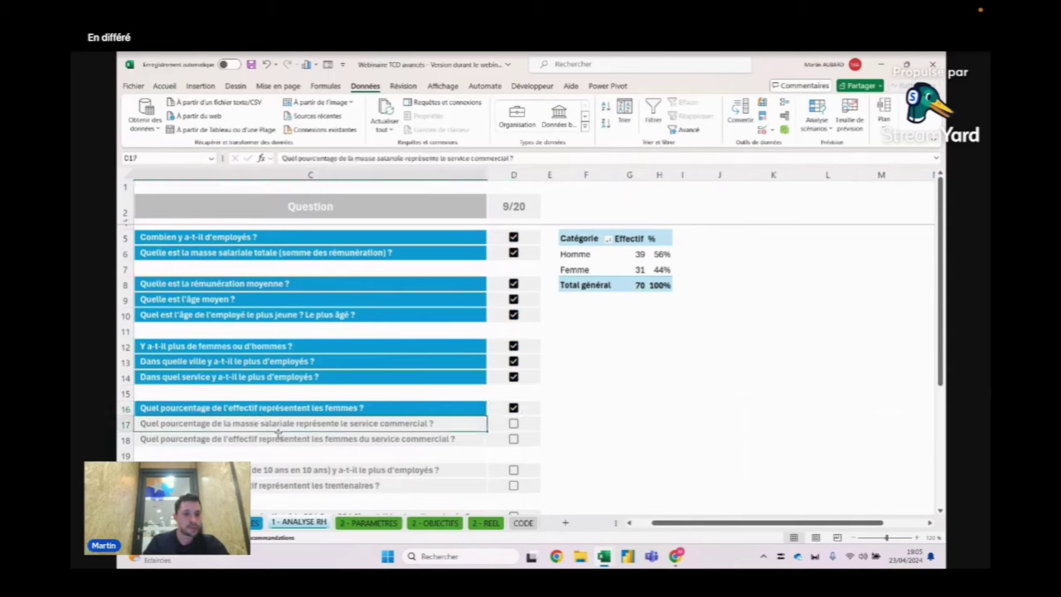
left_click(597, 174)
left_click_drag(597, 174, 672, 174)
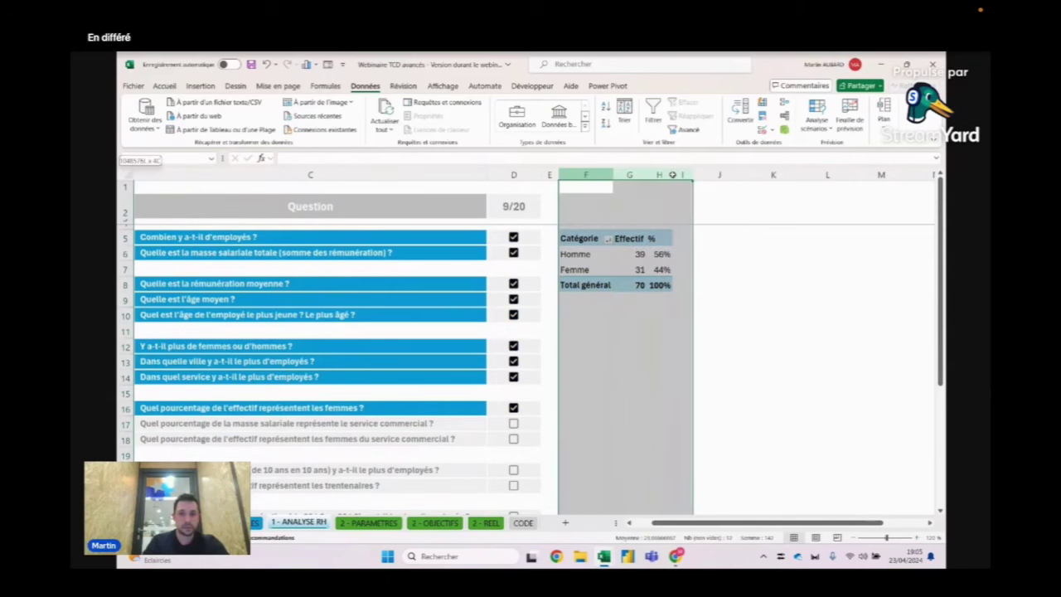
key("ctrl+c")
left_click(719, 174)
key("ctrl+v")
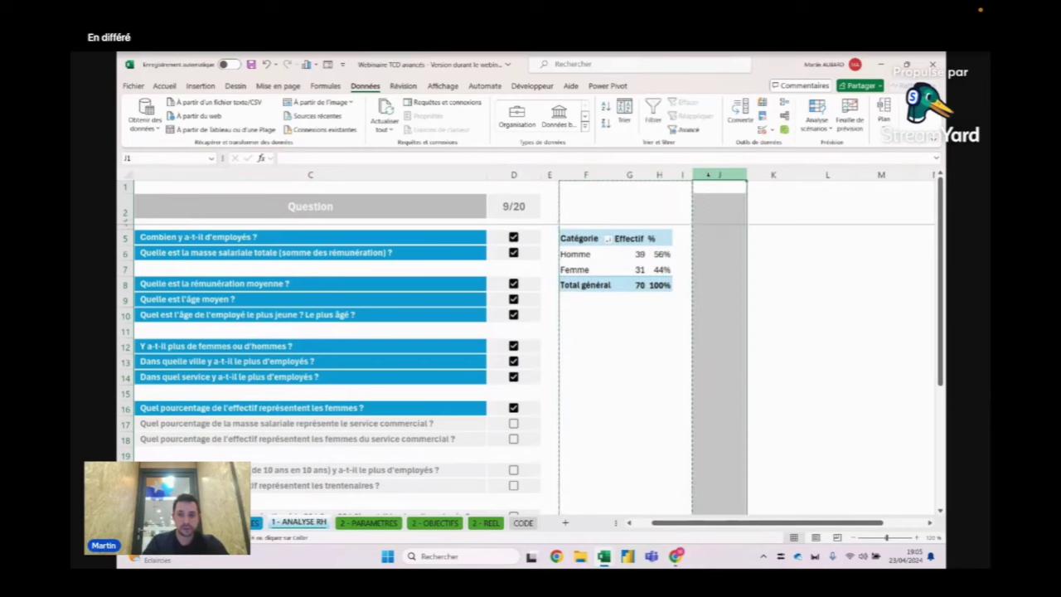
Clear the copied pivot by removing the % and other value fields and Genre
left_click(718, 257)
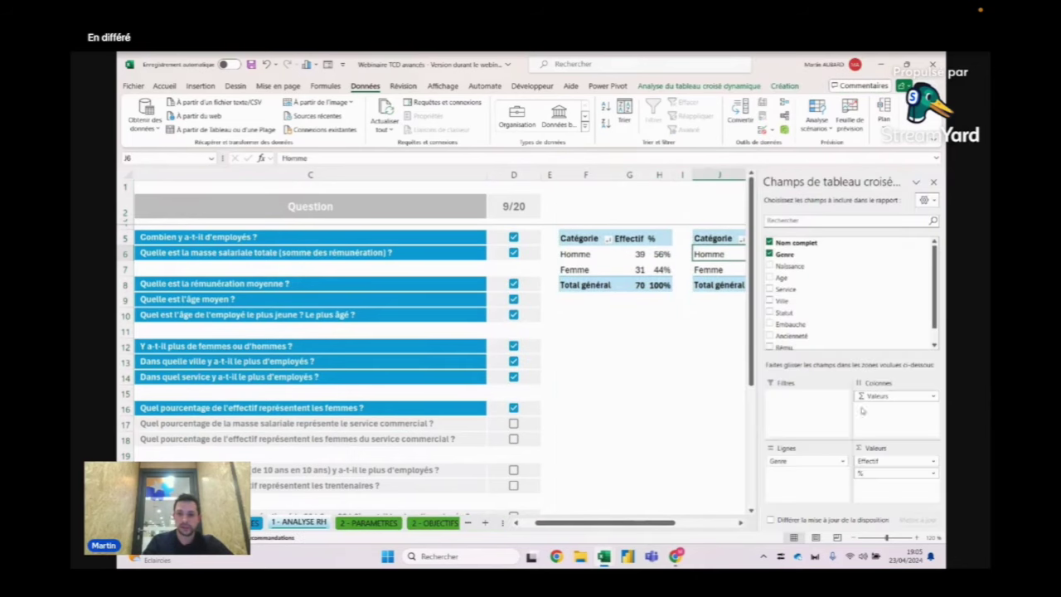
left_click_drag(879, 473, 870, 305)
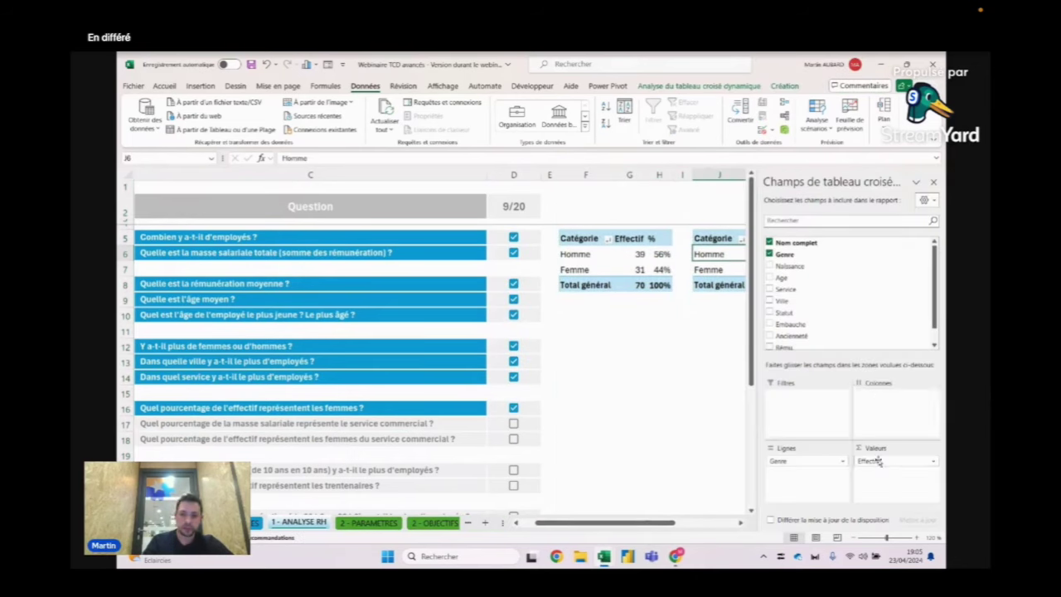
left_click_drag(879, 353, 859, 295)
left_click_drag(644, 522, 681, 523)
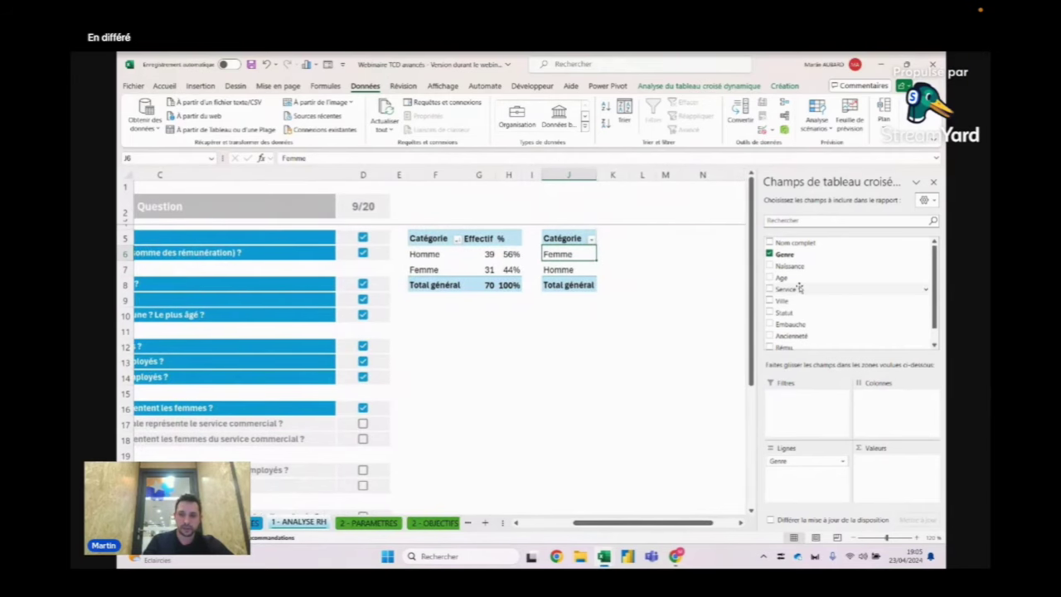
left_click_drag(797, 461, 820, 342)
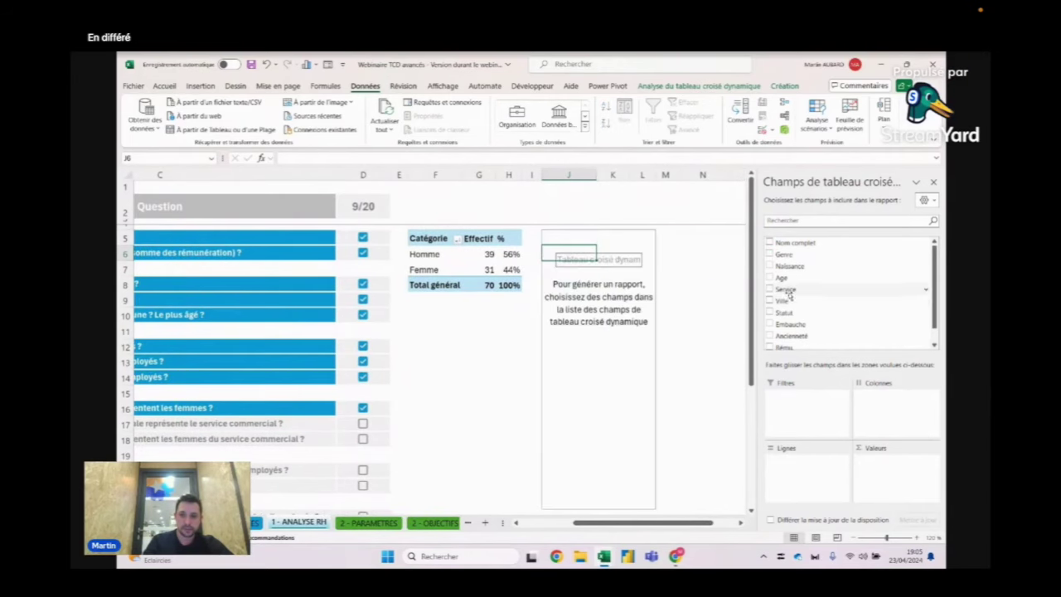
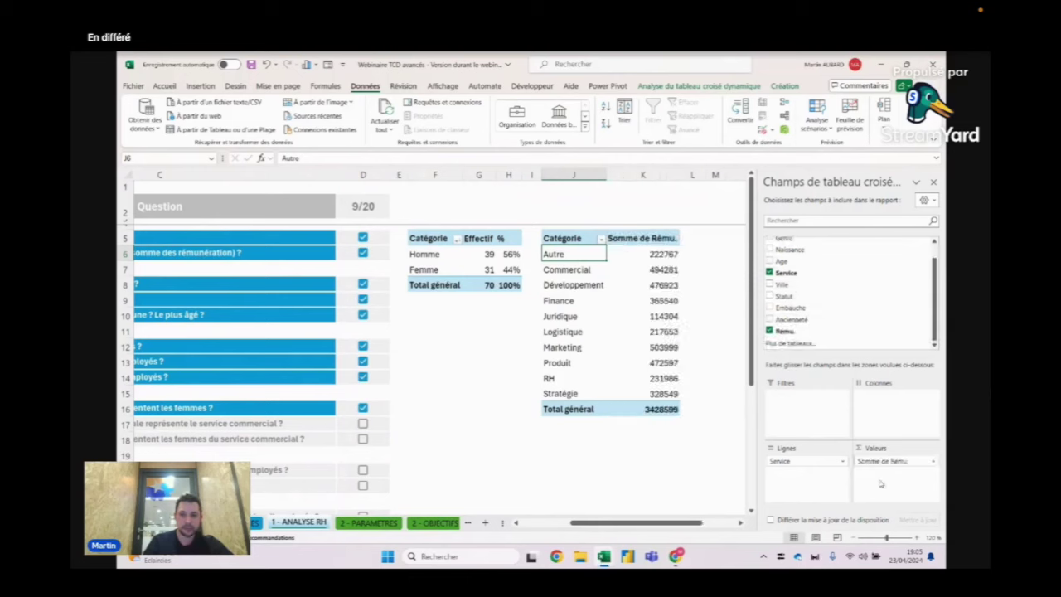
Format the Somme de Rému. salary totals as euro currency with 0 decimals
left_click(671, 257)
right_click(668, 258)
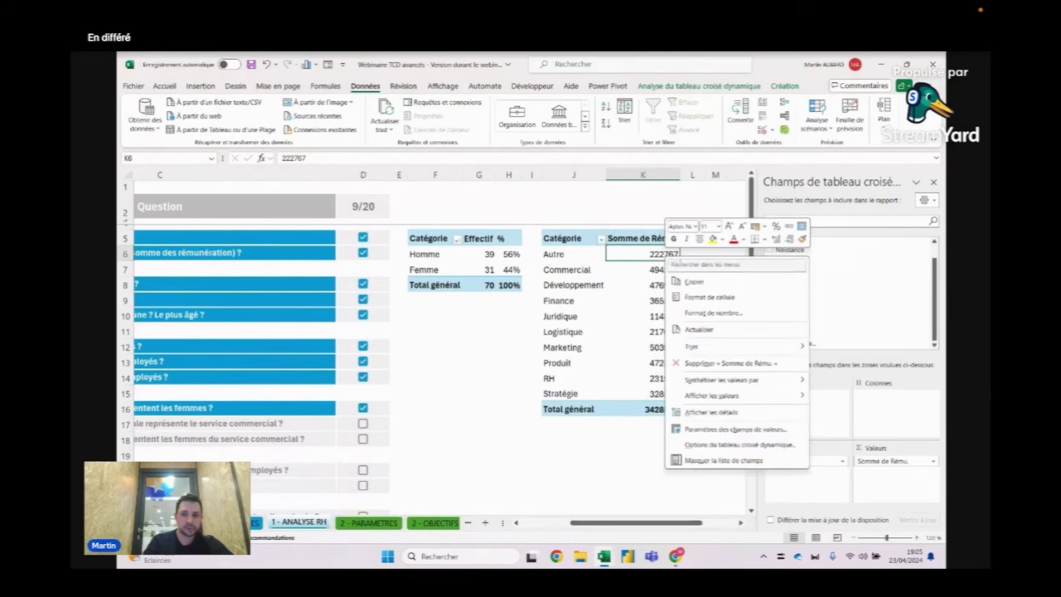
left_click(710, 319)
left_click(603, 237)
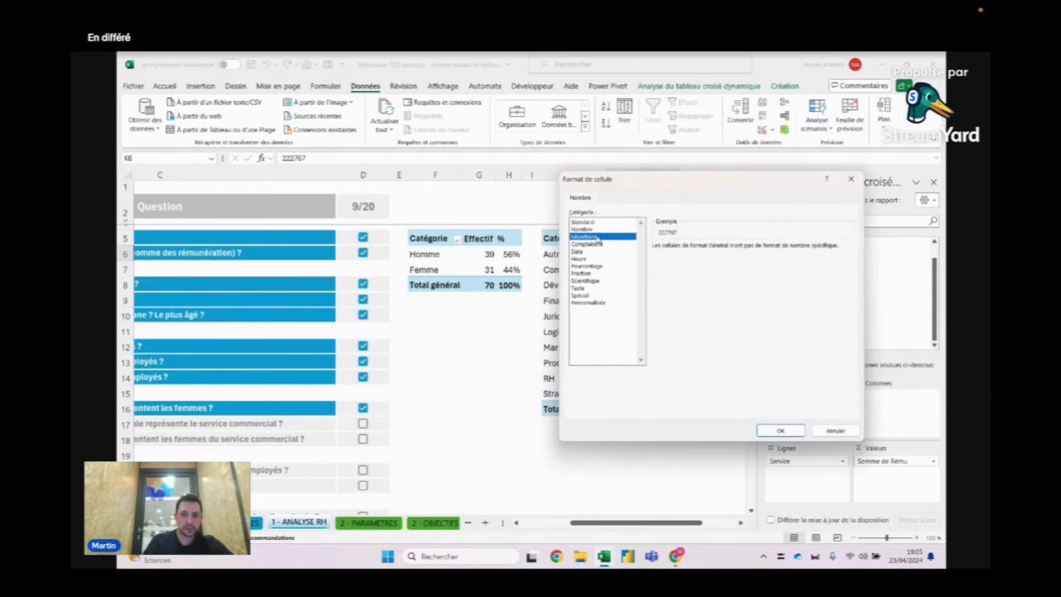
left_click(748, 250)
left_click(780, 430)
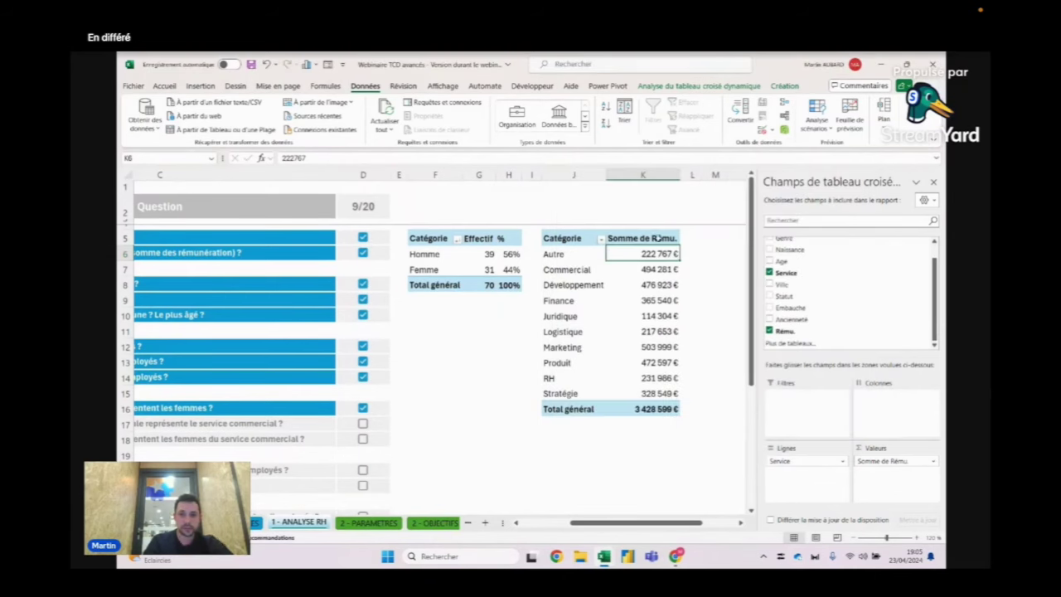
Rename the salary column heading to 'Masse salariale' and check the Développement total
left_click(676, 239)
type("Masse")
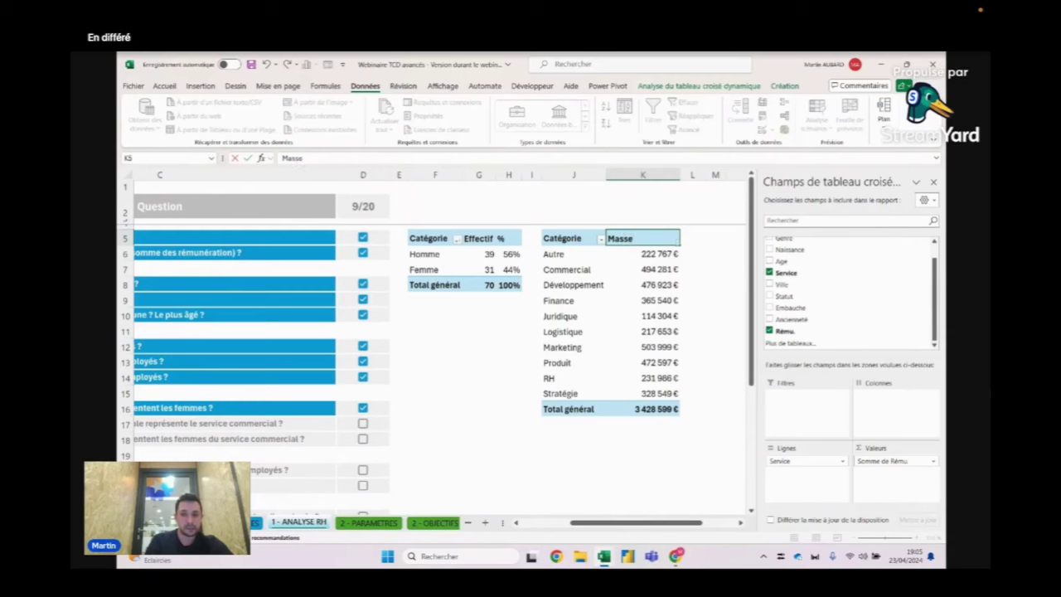
type(" salarial")
type("e")
key("Return")
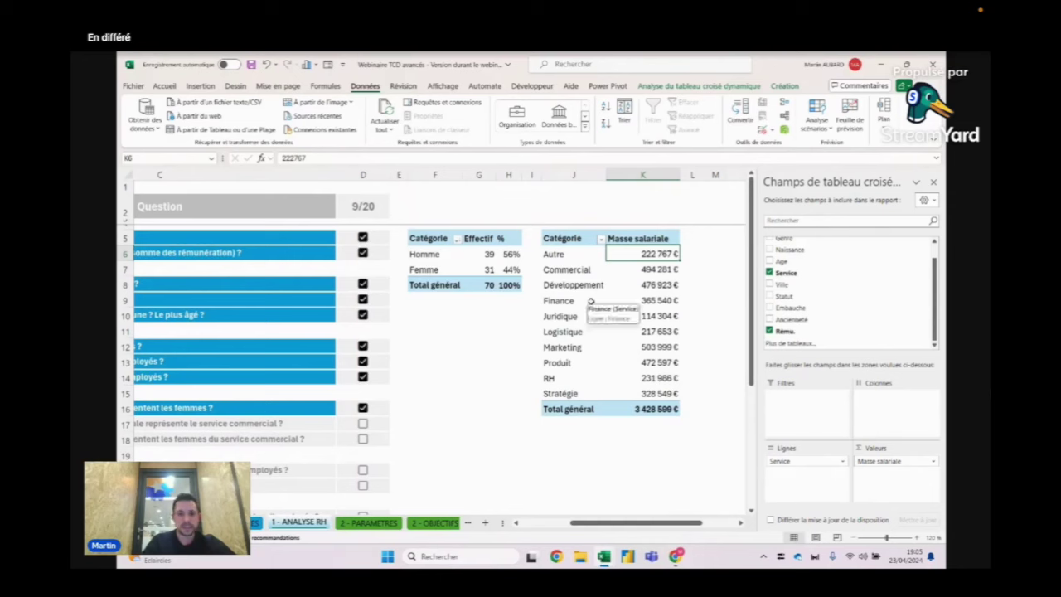
left_click(653, 284)
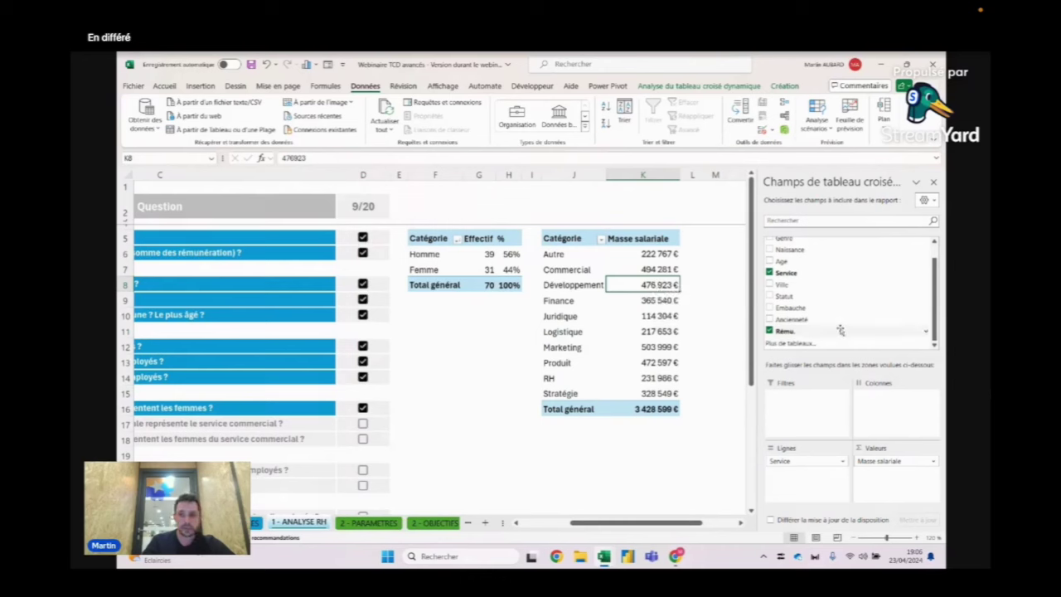
Add Rému. a second time to Valeurs and show it as % du total général
scroll(803, 273, "up", 1)
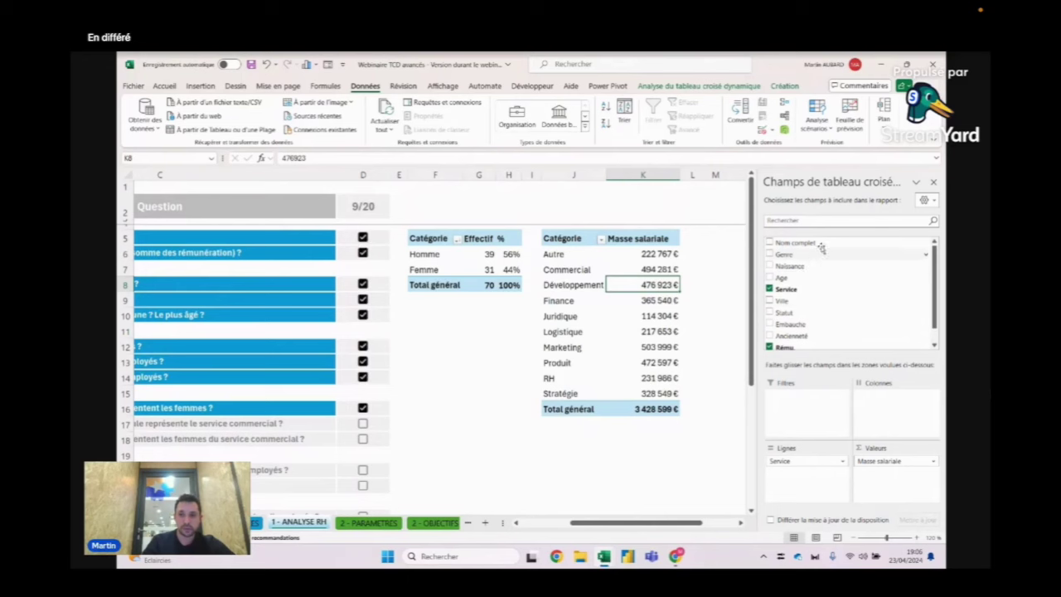
scroll(817, 279, "down", 1)
mouse_move(792, 331)
left_mouse_down()
mouse_move(817, 344)
mouse_move(890, 468)
left_mouse_up()
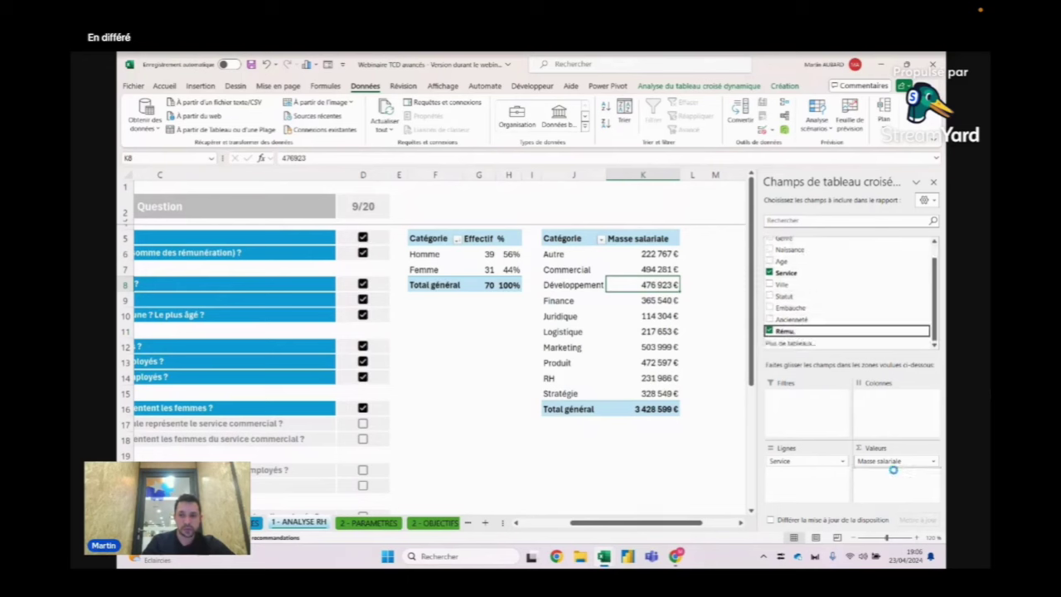
left_click(721, 284)
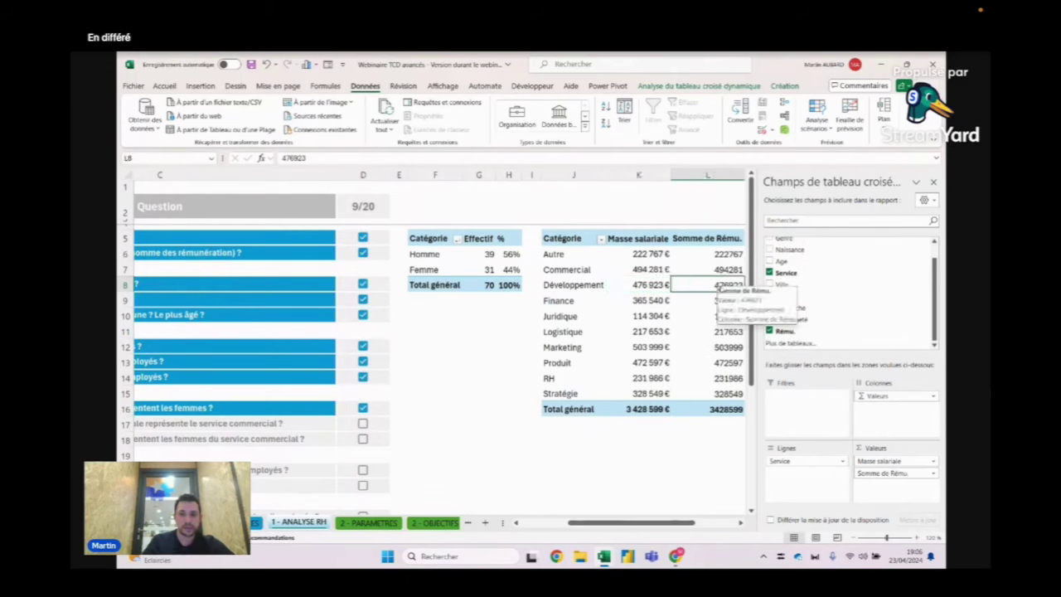
right_click(714, 284)
mouse_move(751, 423)
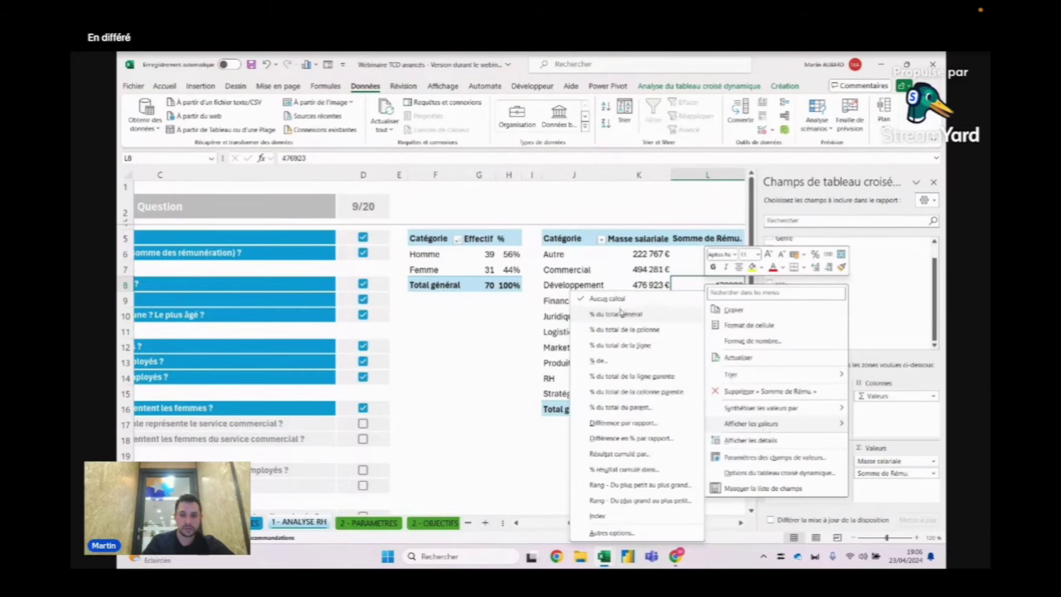
left_click(622, 314)
Format the payroll share percentages with 0 decimals
right_click(734, 284)
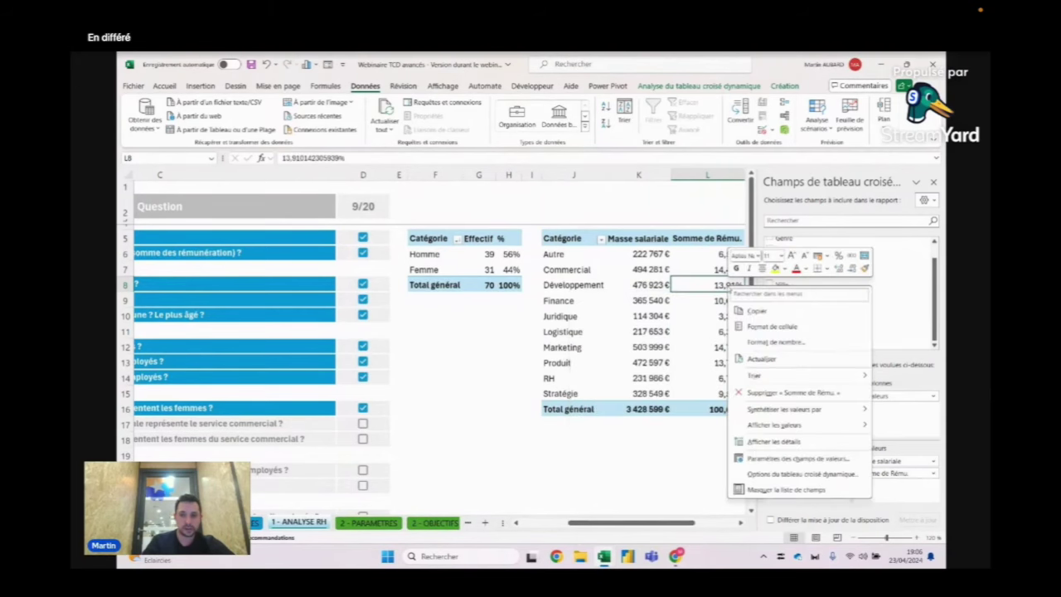
left_click(796, 342)
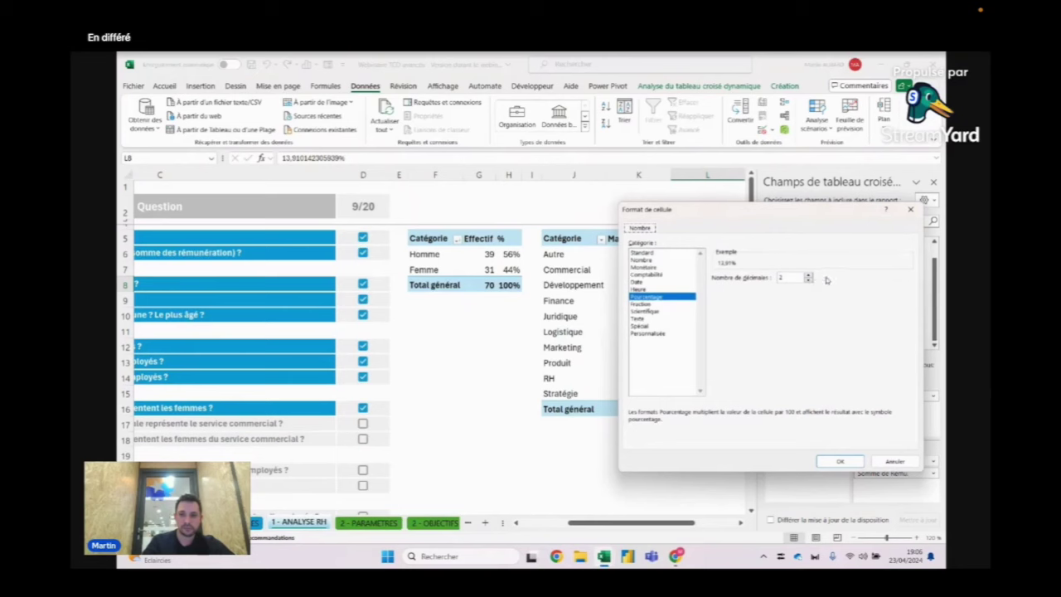
left_click(808, 281)
left_click(840, 461)
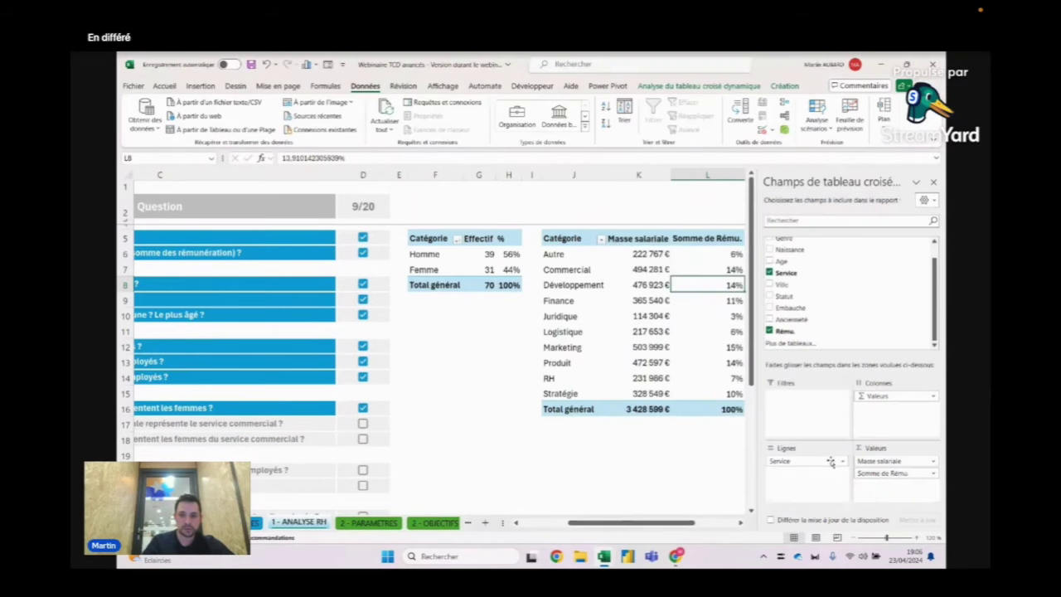
Head the percentage column '%' and review the Marketing, 100% total and Commercial figures
left_click_drag(665, 524, 690, 524)
left_click(601, 238)
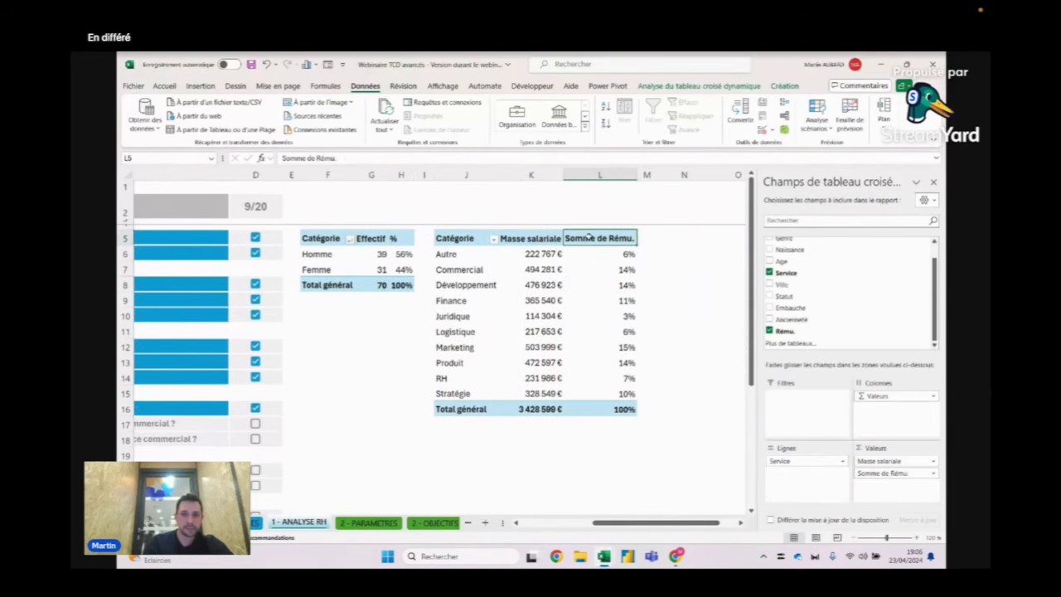
type("%")
key("Return")
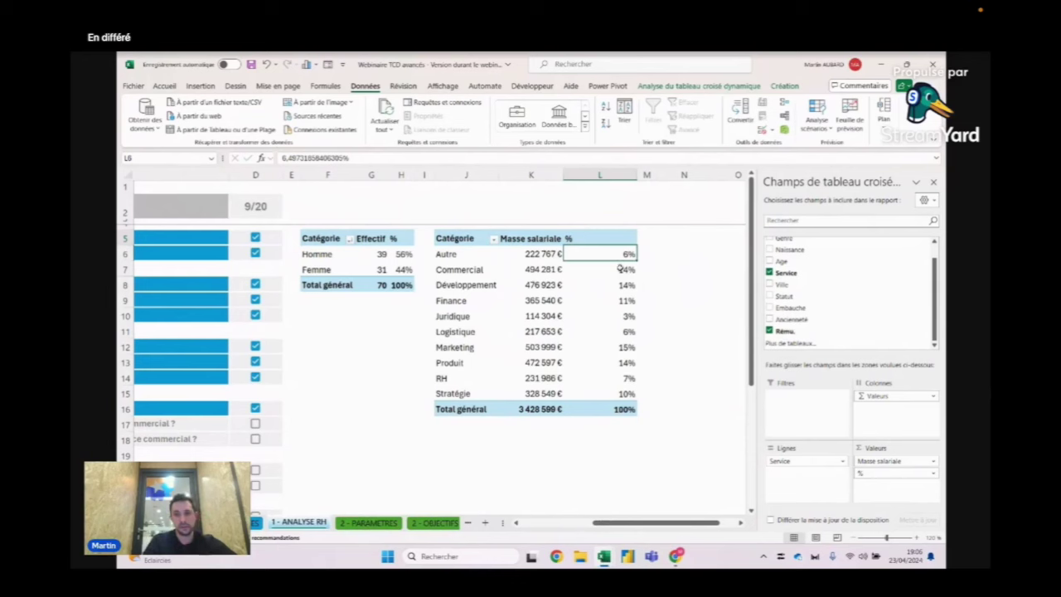
left_click(600, 347)
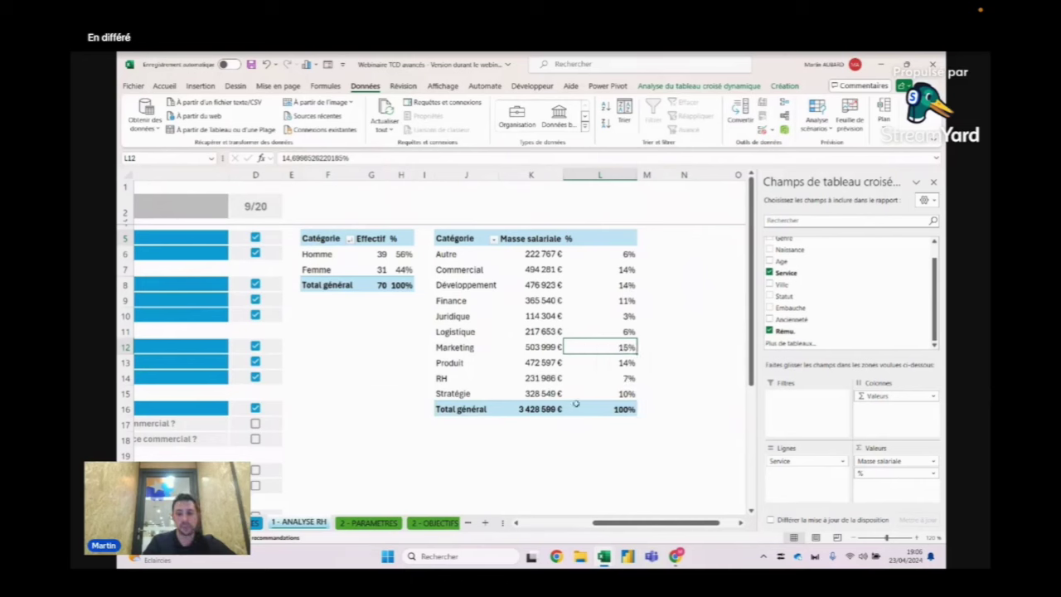
left_click(631, 410)
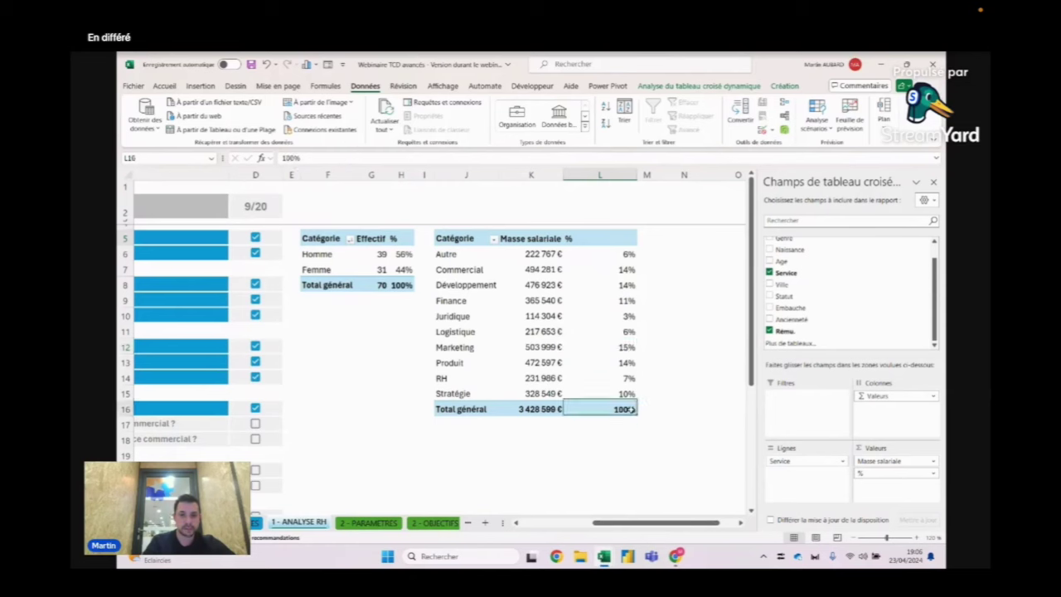
left_click(627, 350)
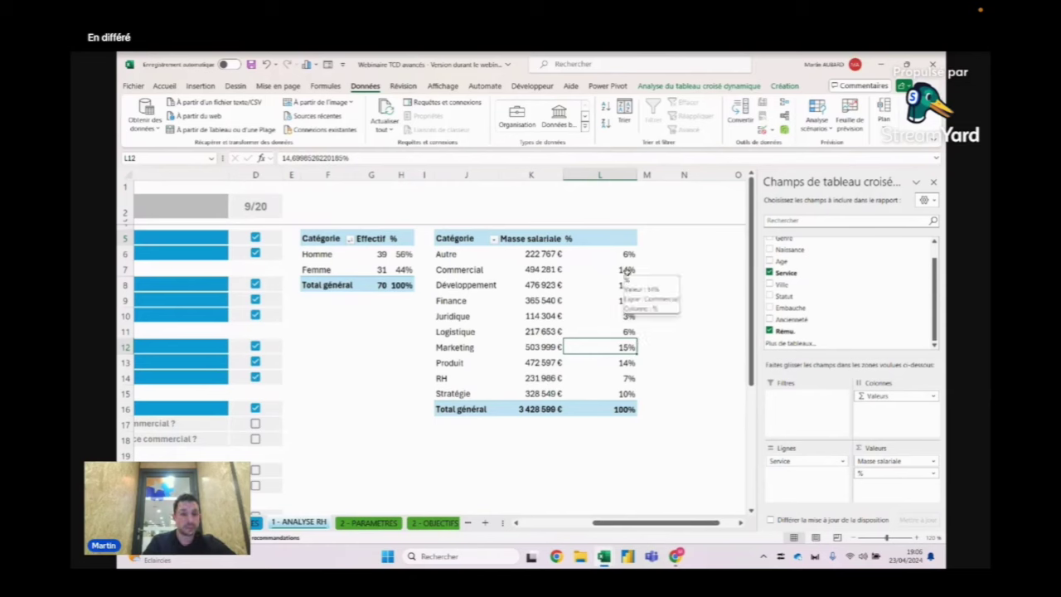
left_click(556, 271)
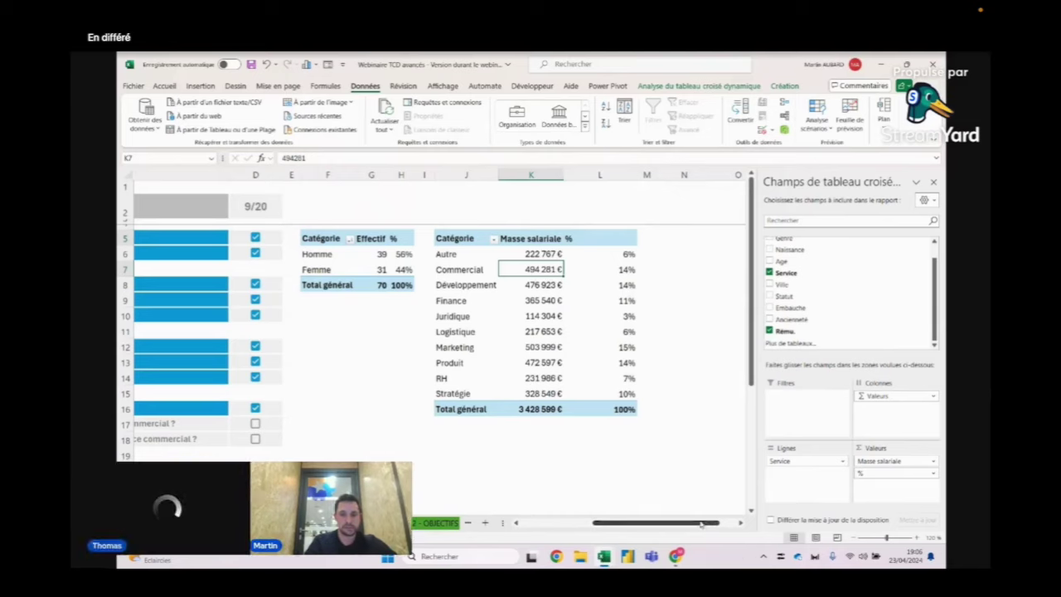
left_click_drag(696, 523, 611, 524)
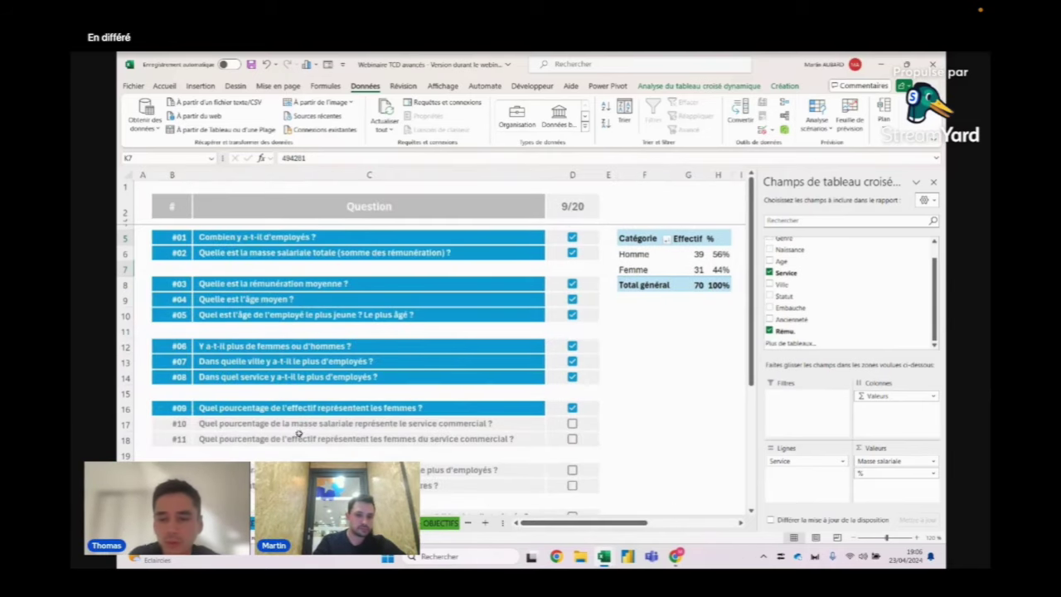
Tick question #10, then check the Commercial, RH and Juridique salary totals
left_click(572, 424)
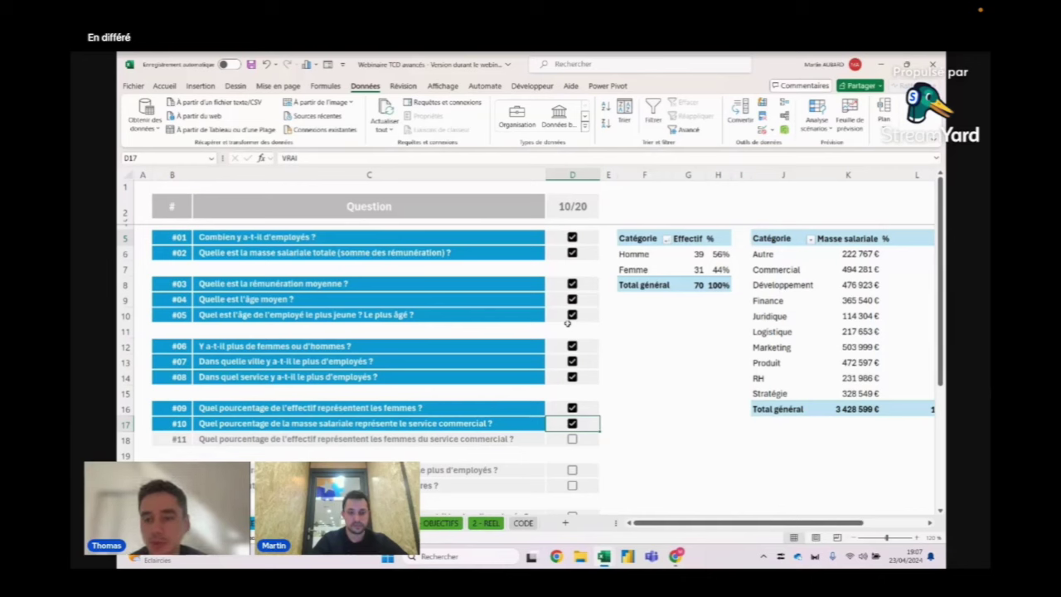
left_click(698, 271)
left_click_drag(632, 523, 688, 523)
left_click(591, 273)
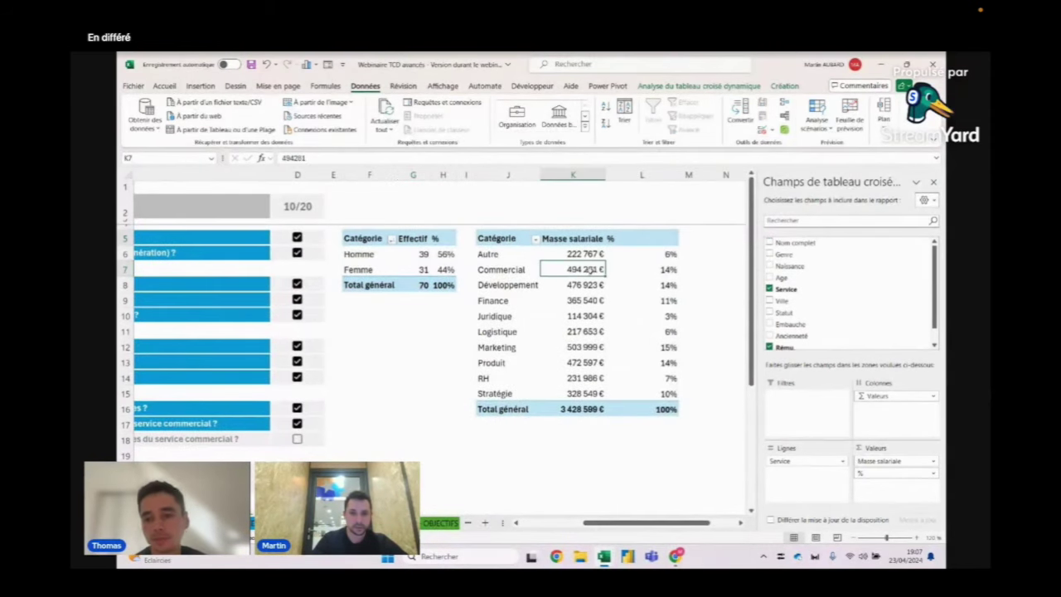
left_click(584, 378)
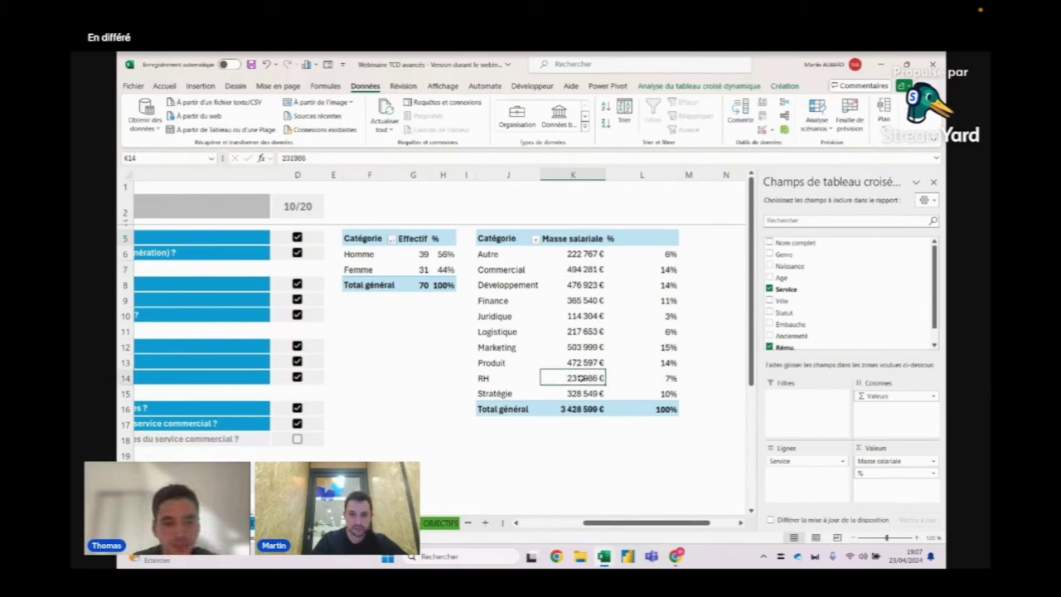
left_click(584, 315)
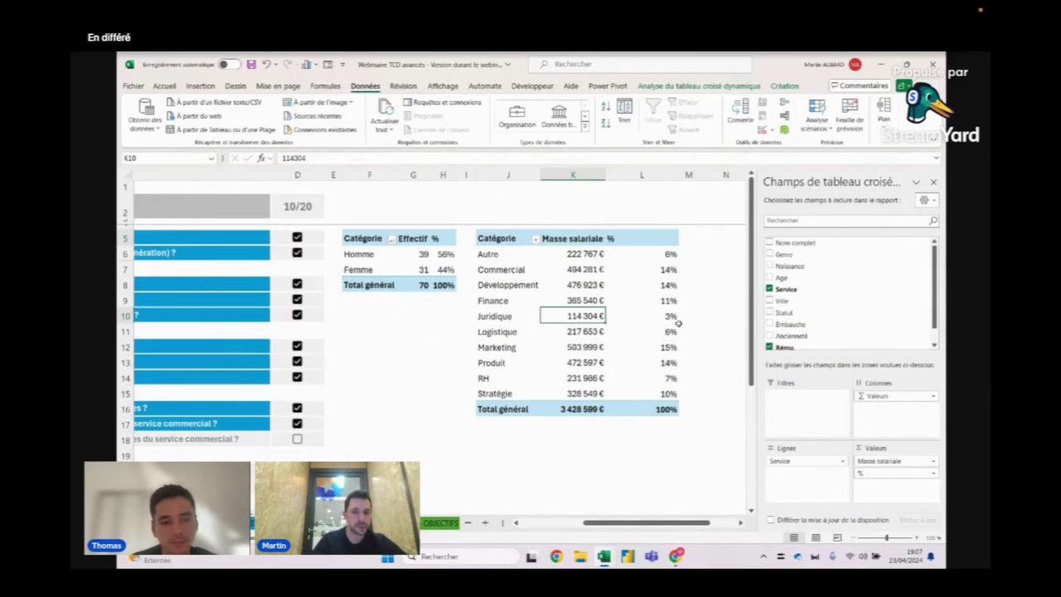
double_click(587, 316)
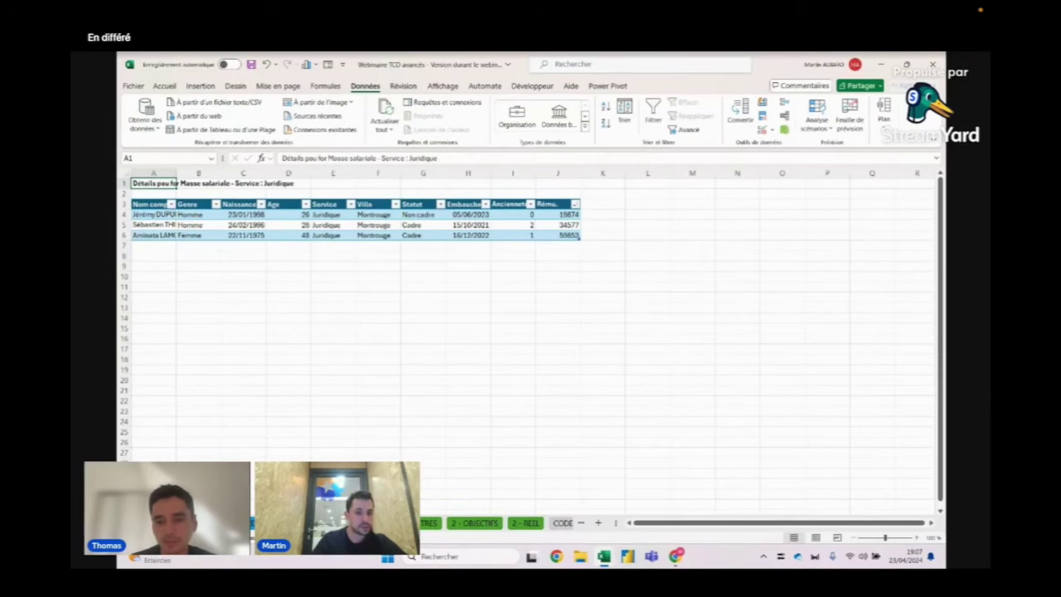
right_click(299, 522)
left_click(330, 377)
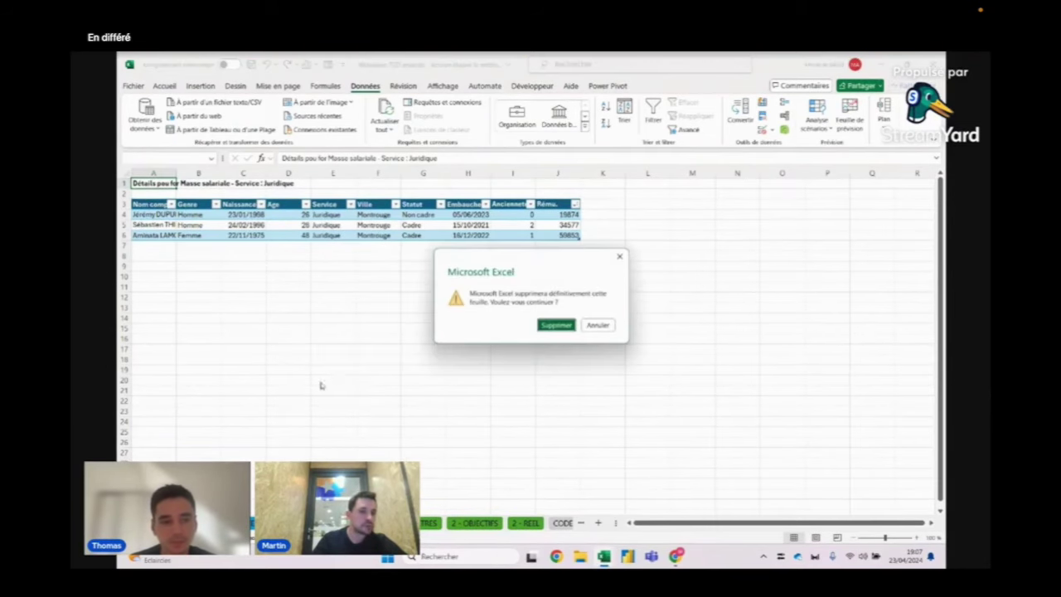
left_click(557, 322)
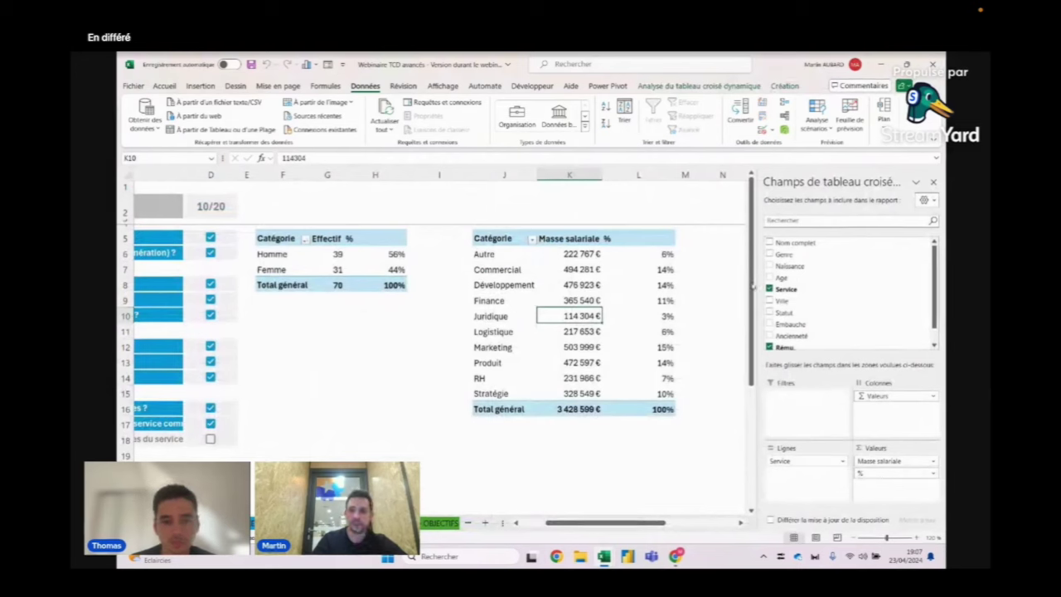
Nest Nom complet employee names under each service, then collapse every service to its total
left_click_drag(823, 243, 798, 473)
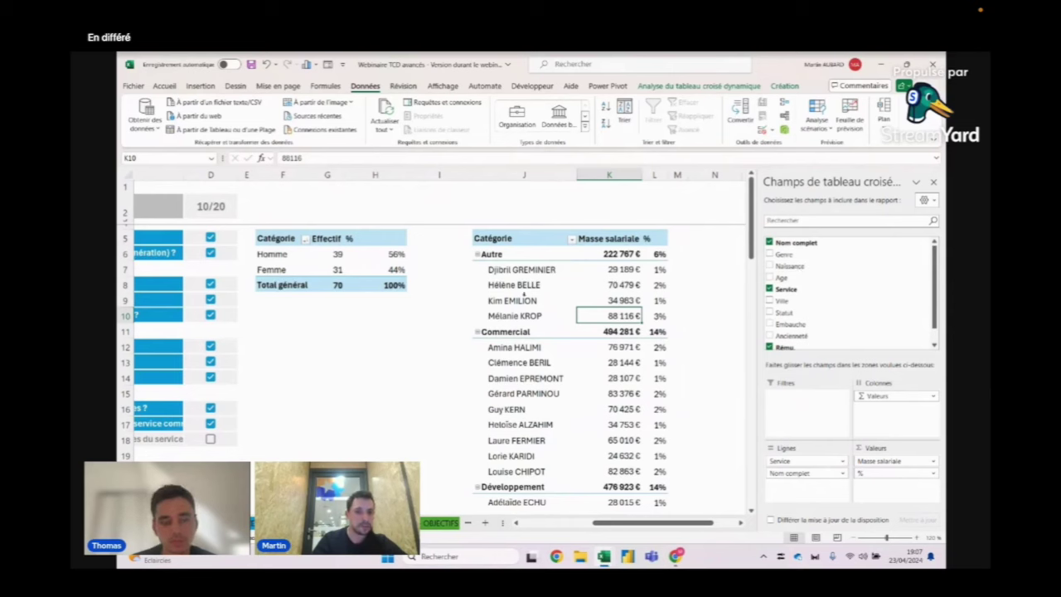
scroll(591, 403, "down", 2)
scroll(591, 403, "up", 2)
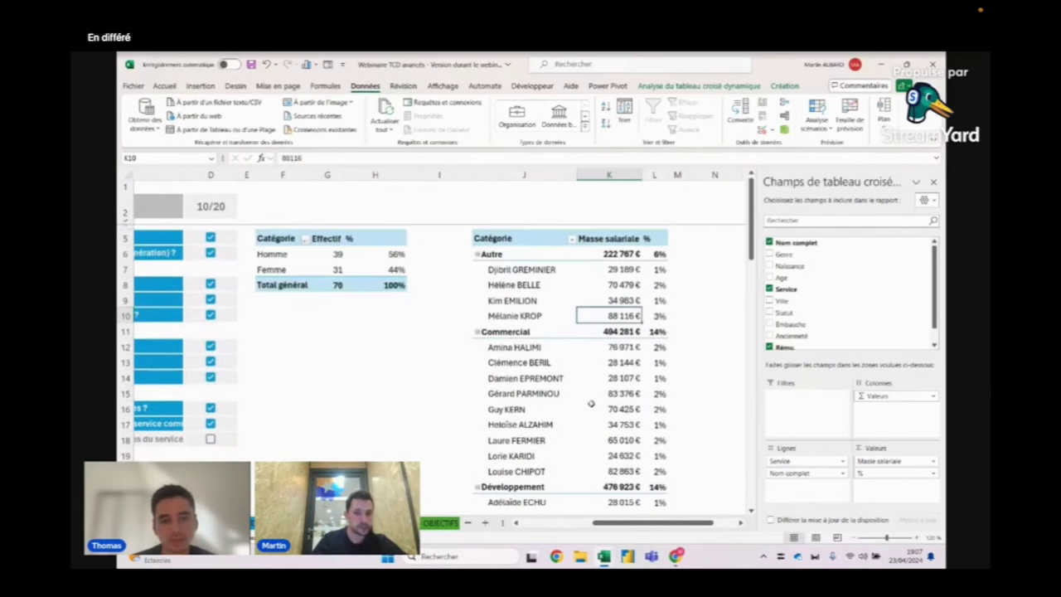
right_click(478, 256)
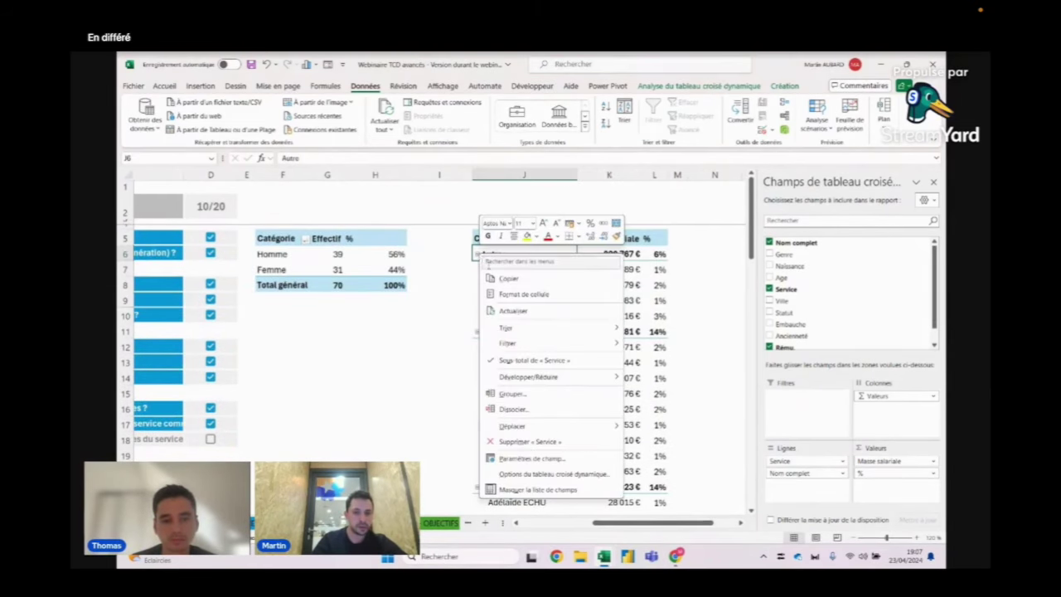
mouse_move(529, 376)
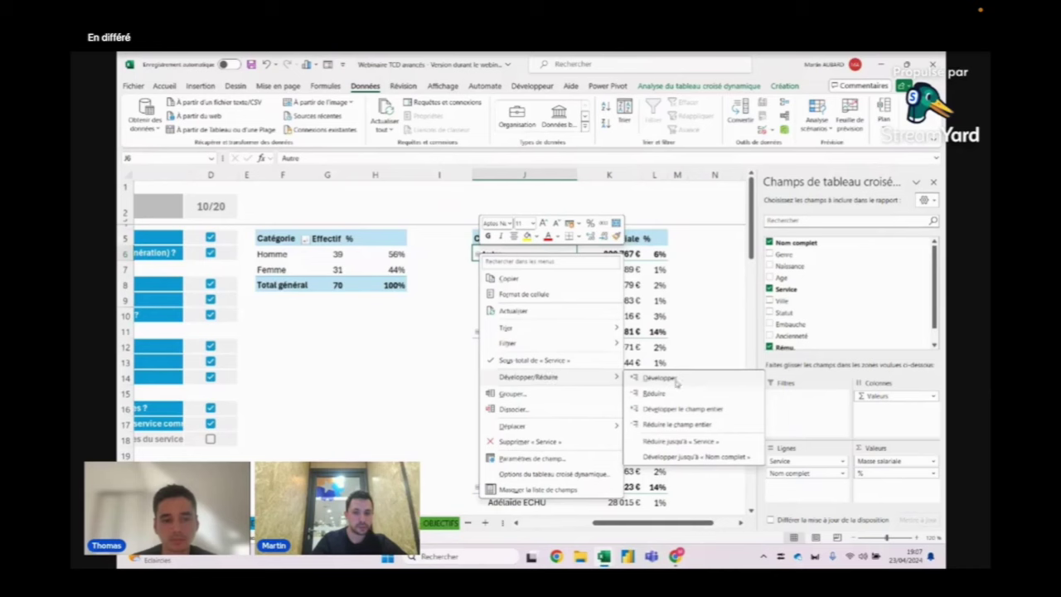
left_click(675, 425)
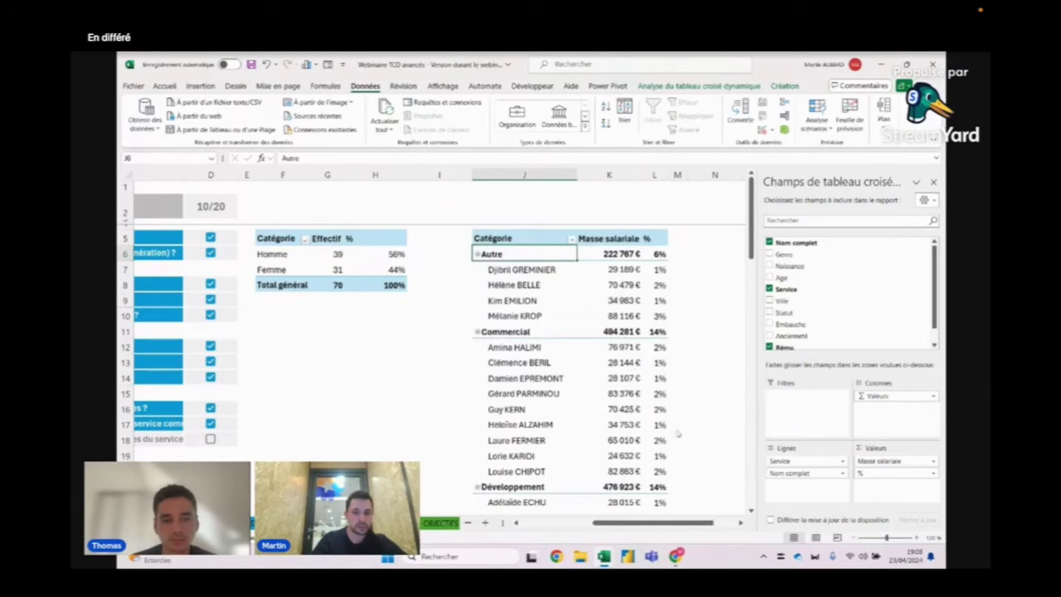
left_click(426, 341)
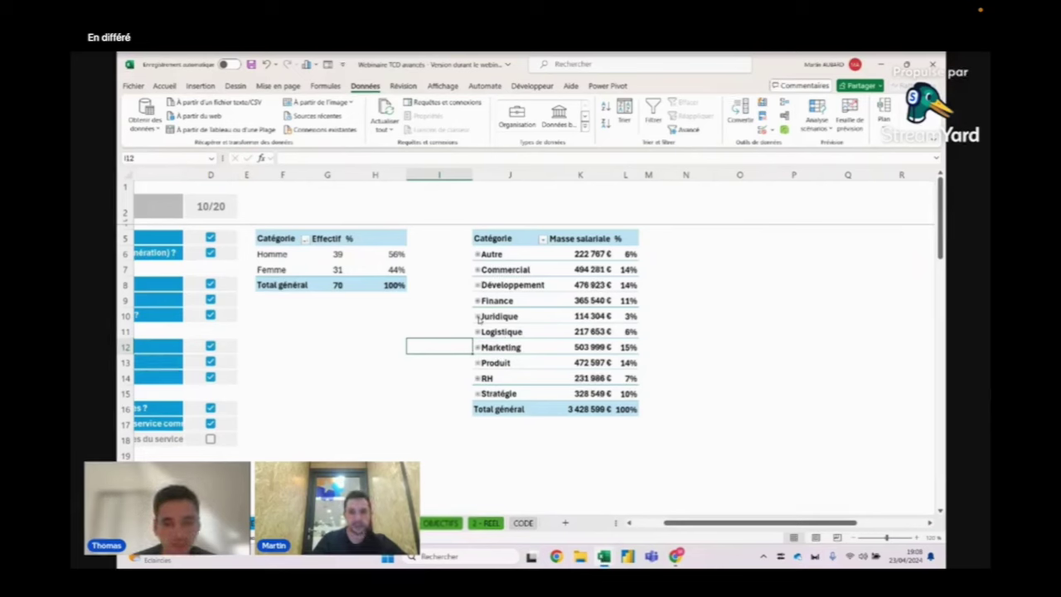
Expand Juridique to view its three employees, then collapse it back to 114 304 €
left_click(478, 316)
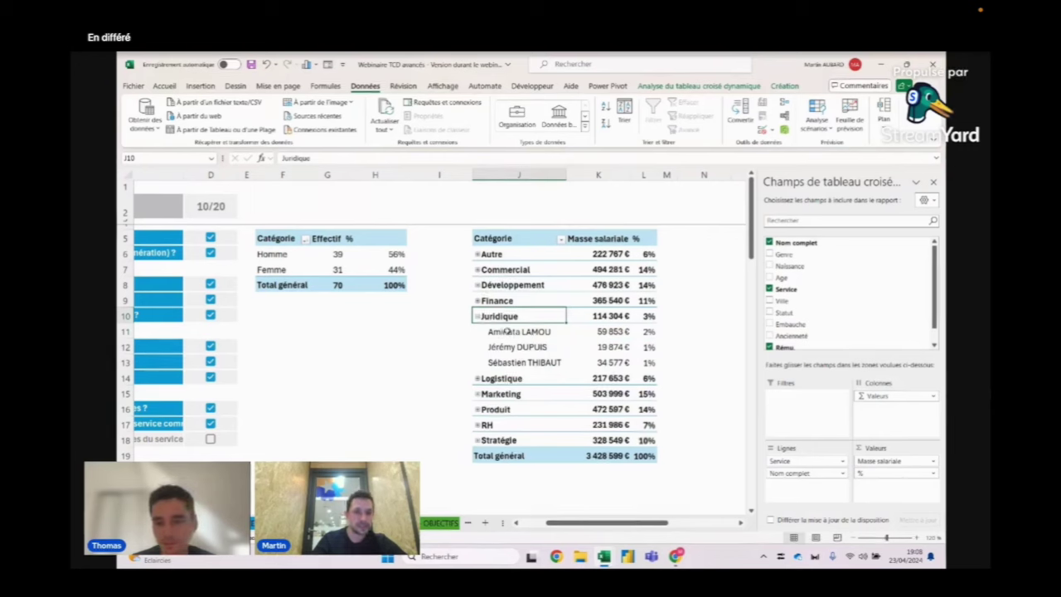
left_click_drag(506, 331, 508, 362)
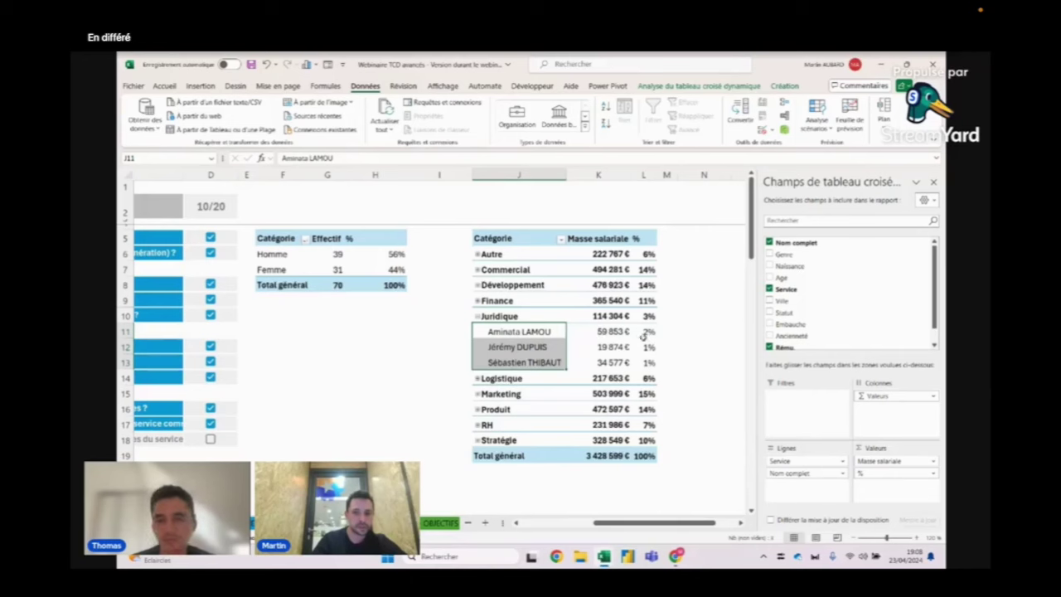
left_click(600, 455)
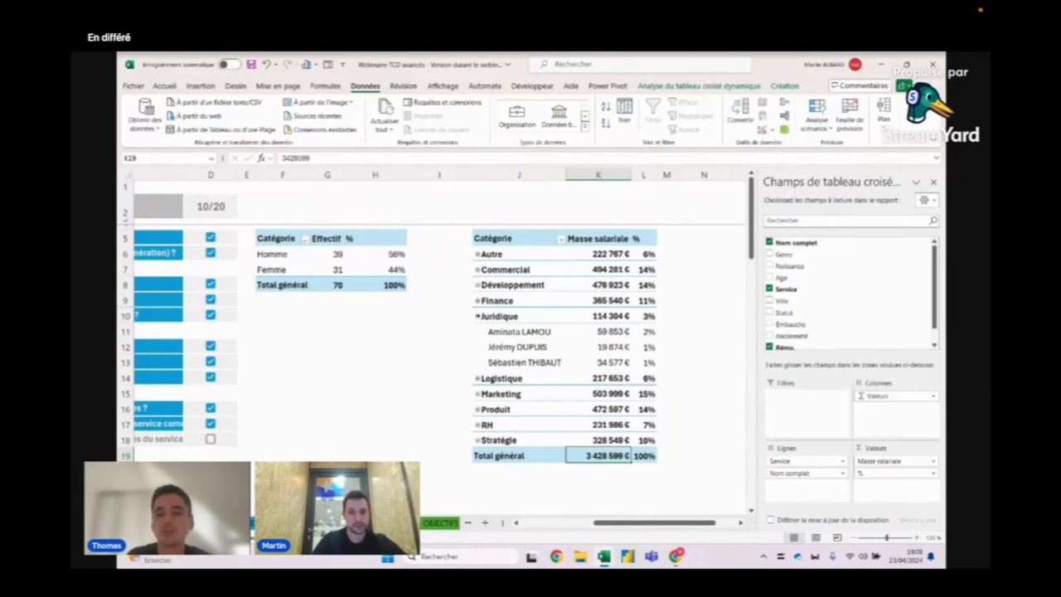
left_click(478, 315)
left_click_drag(643, 523, 623, 524)
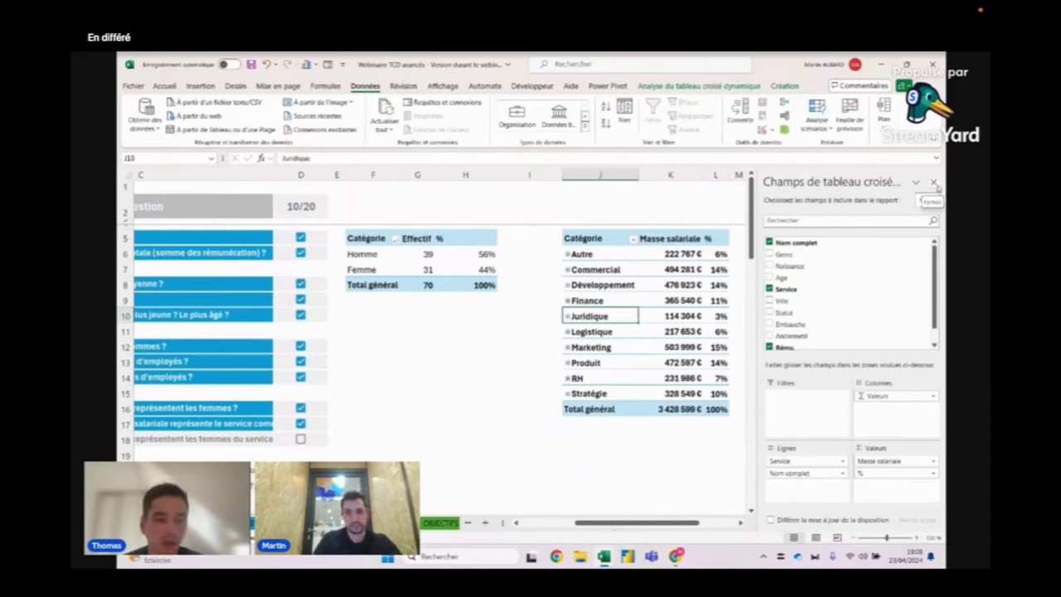
Deselect the pivot table by choosing empty cell J2 so the PivotTable Fields pane closes
left_click(580, 215)
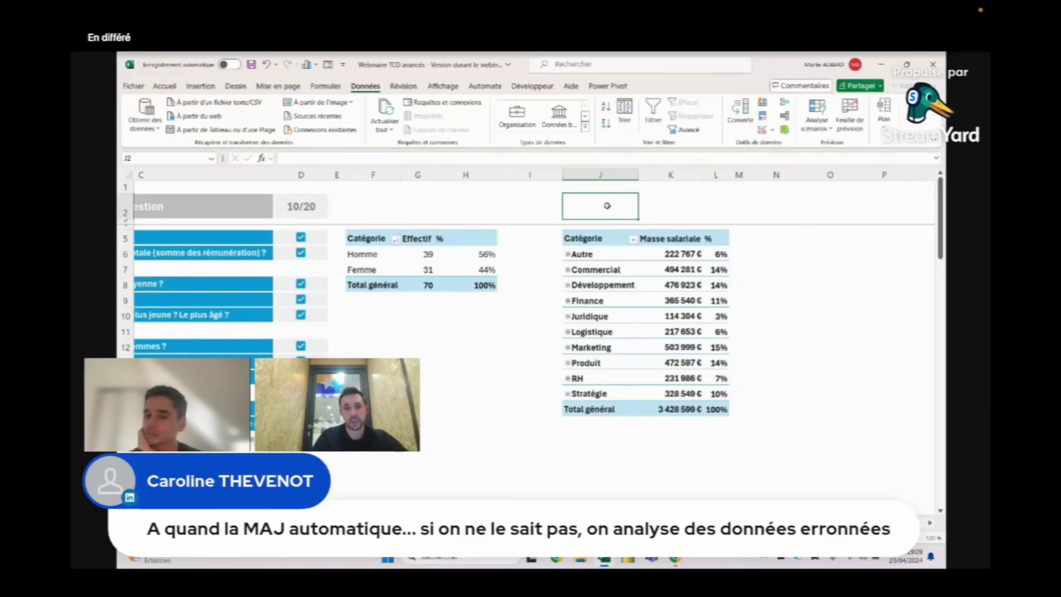
Bring the question list back into view and select the gender pivot's Femme cell
scroll(530, 332, "left", 3)
scroll(530, 331, "left", 1)
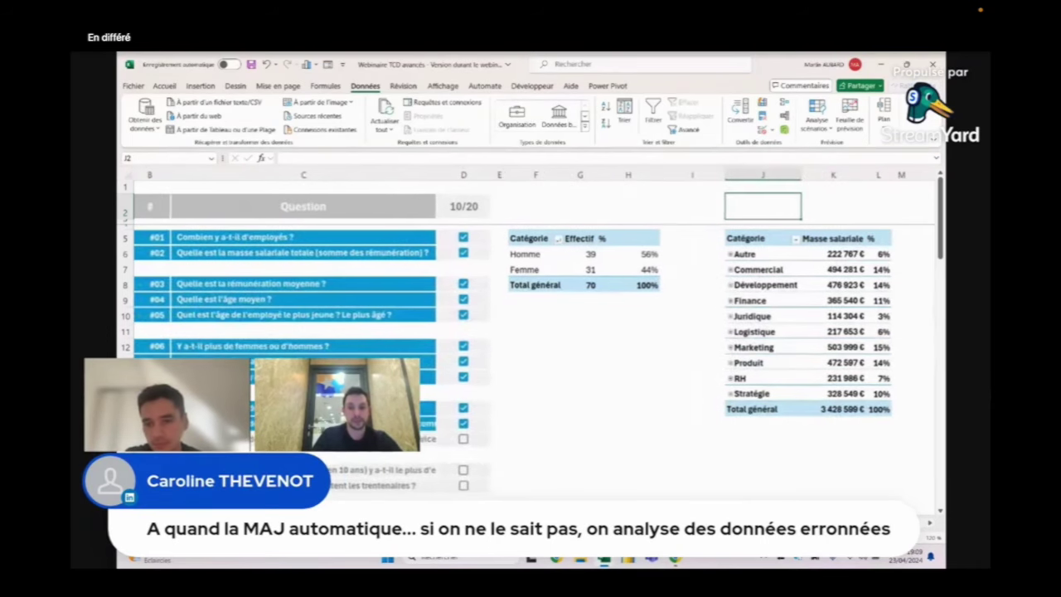
scroll(530, 332, "left", 1)
scroll(696, 384, "right", 1)
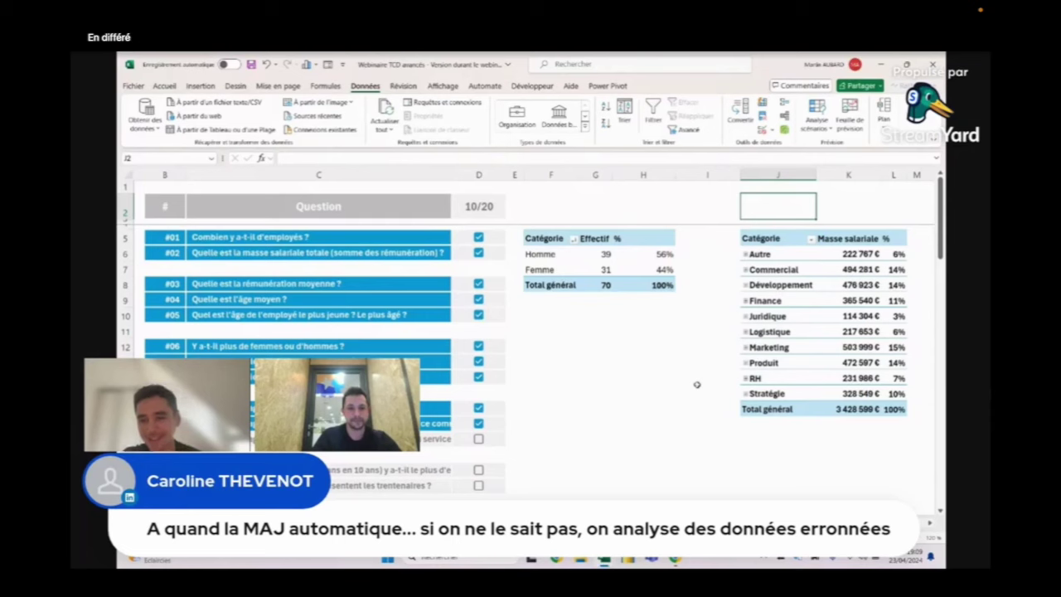
left_click(562, 268)
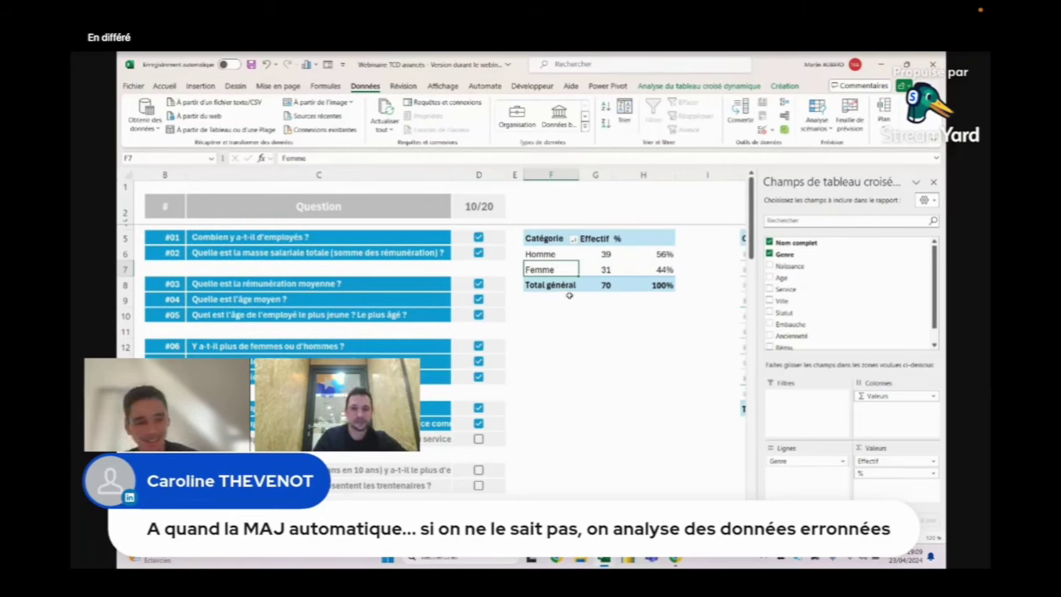
Review the gender pivot's 100% total and select question #11 on women in Commercial
scroll(466, 426, "down", 2)
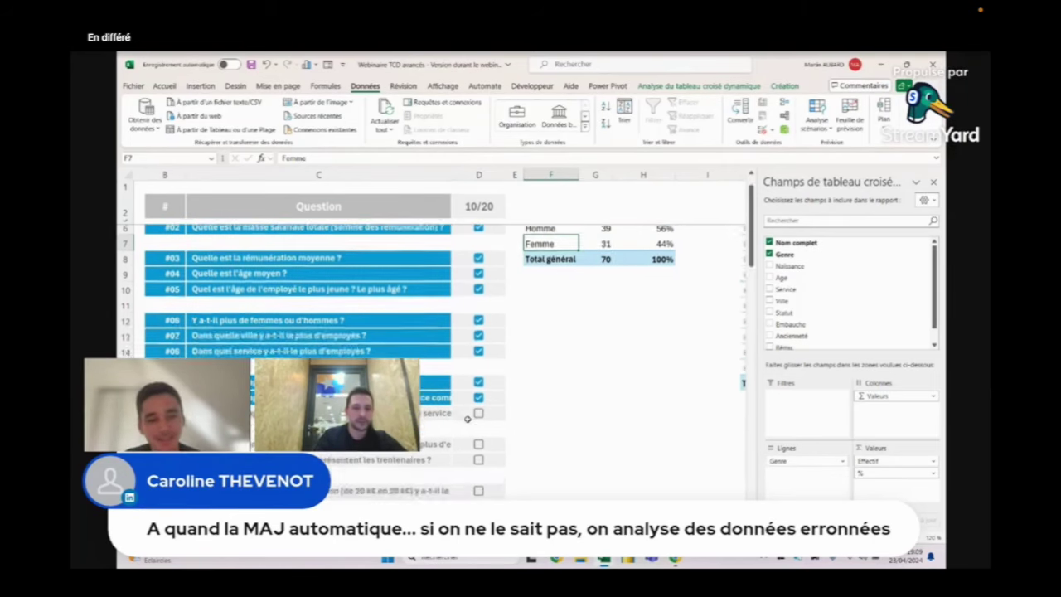
scroll(473, 406, "down", 2)
scroll(481, 381, "up", 2)
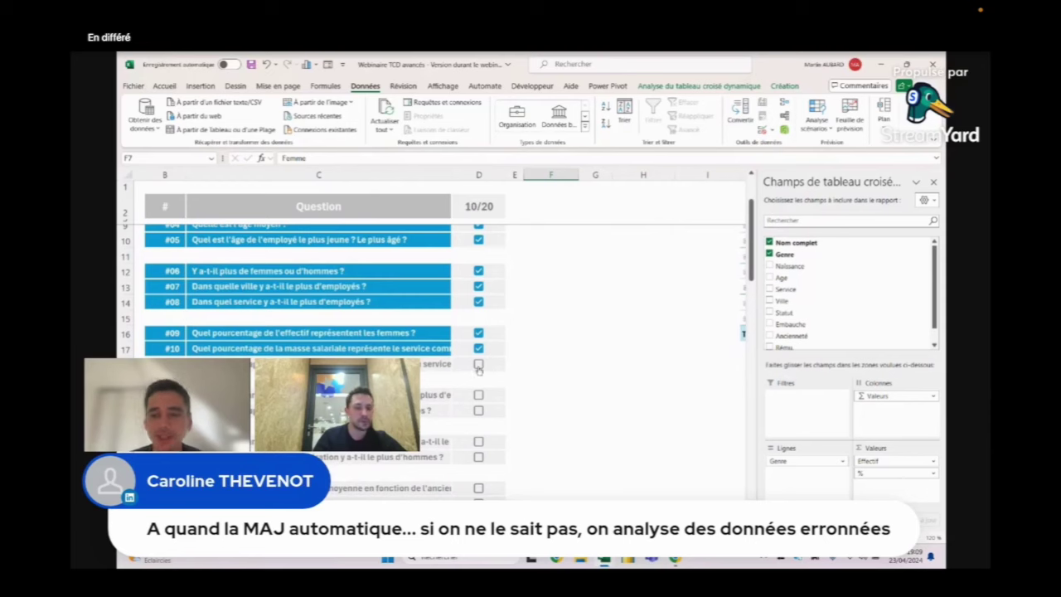
scroll(479, 370, "up", 2)
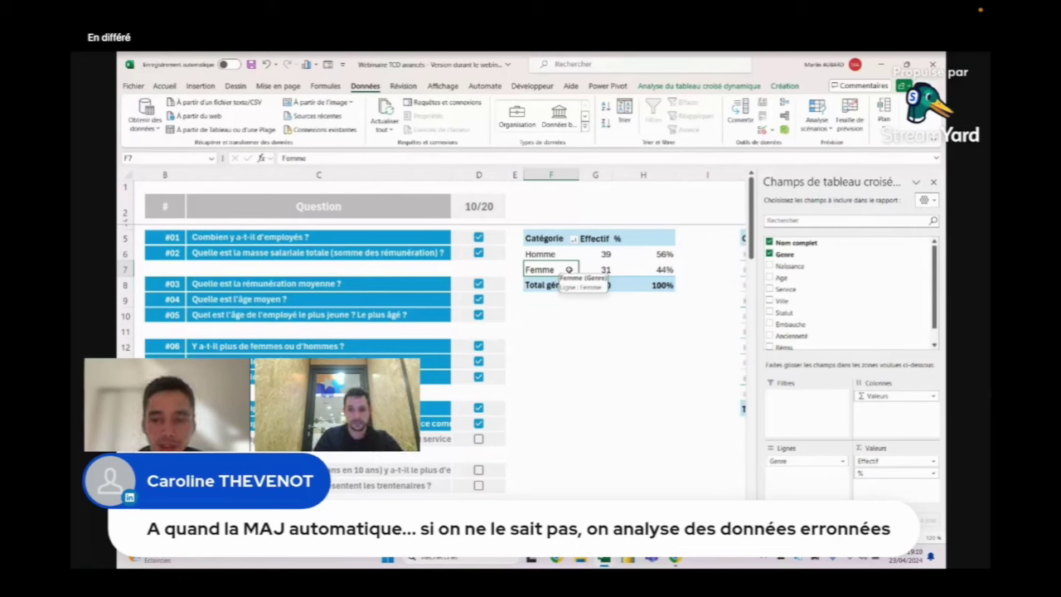
key("Down")
key("Right")
key("Right")
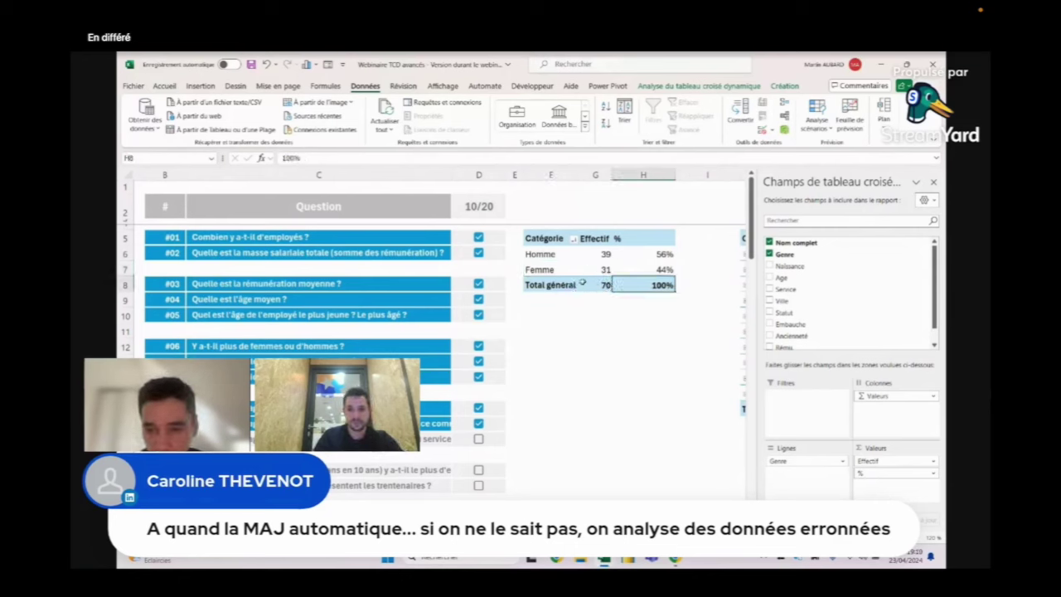
left_click(571, 270)
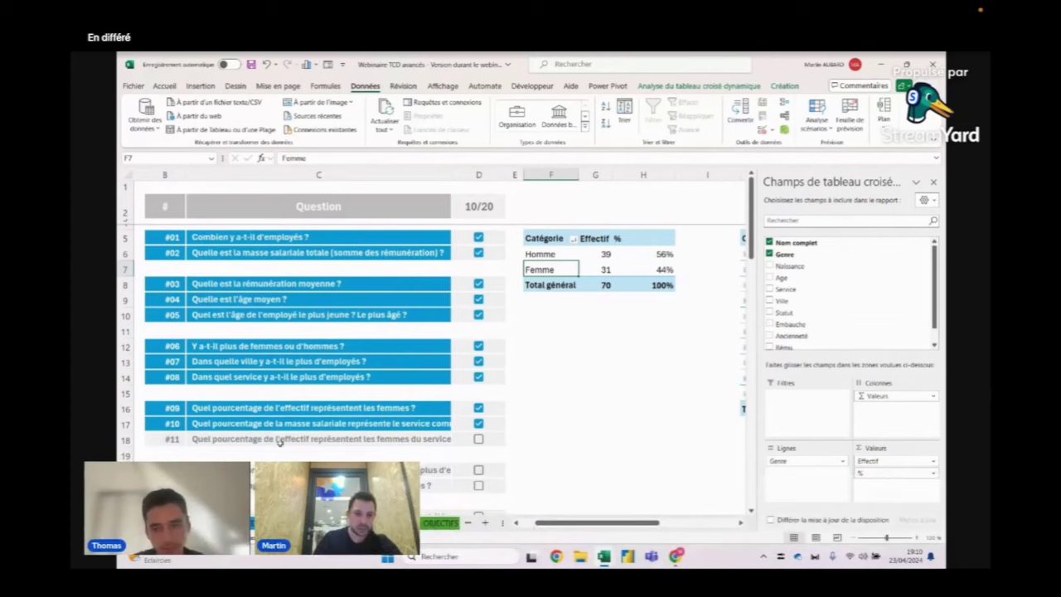
left_click(279, 441)
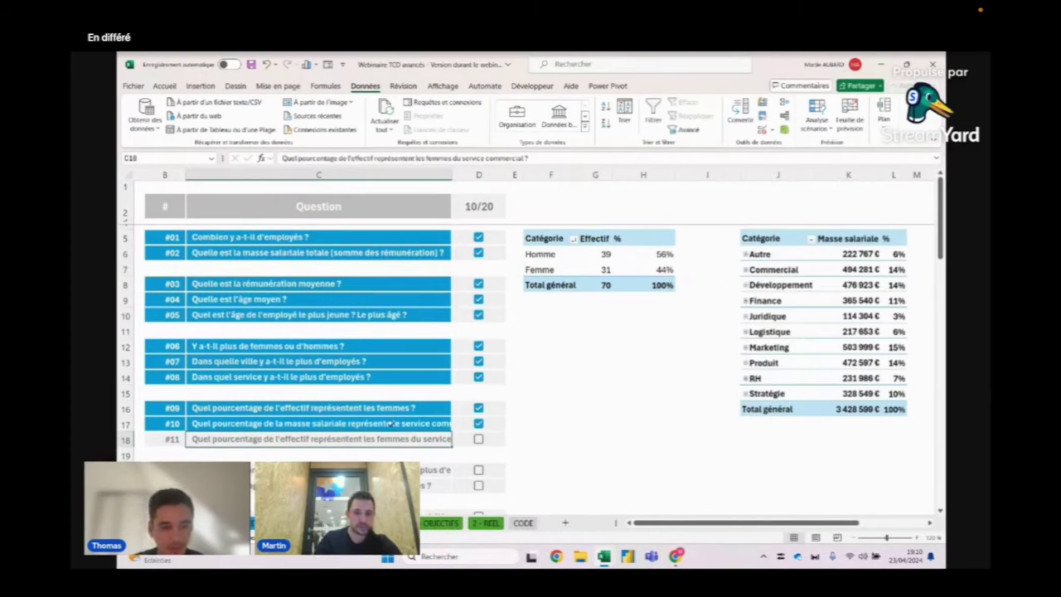
Widen column C so the questions read in full
left_click(553, 269)
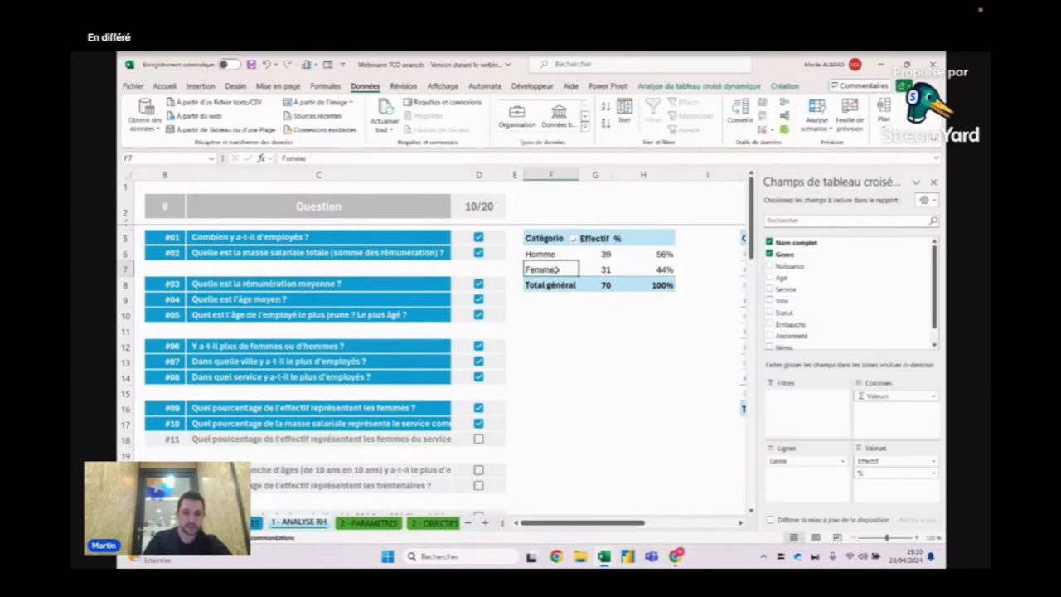
left_click_drag(451, 174, 507, 159)
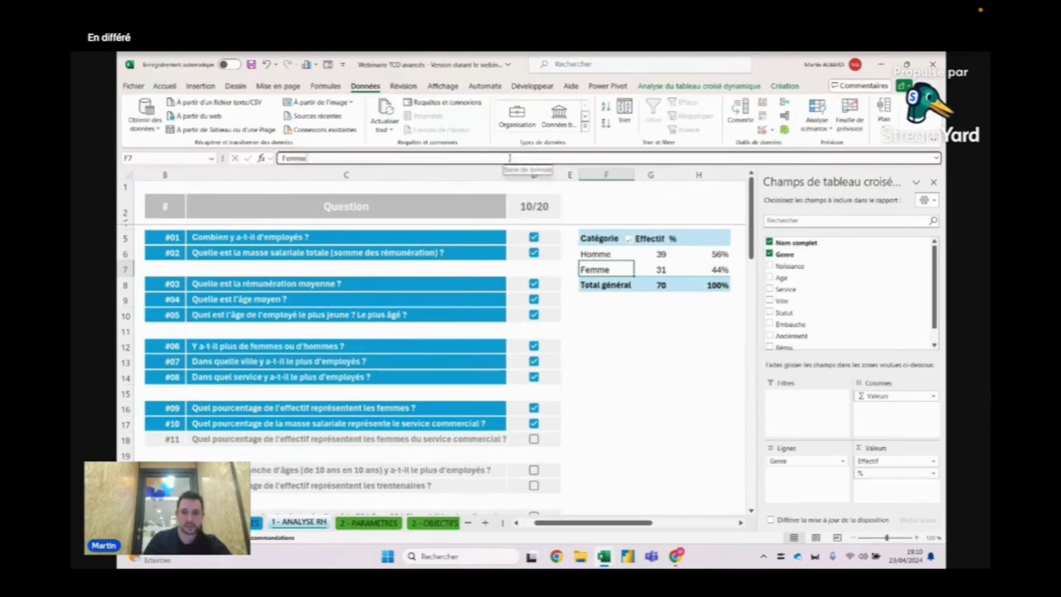
left_click_drag(509, 174, 517, 174)
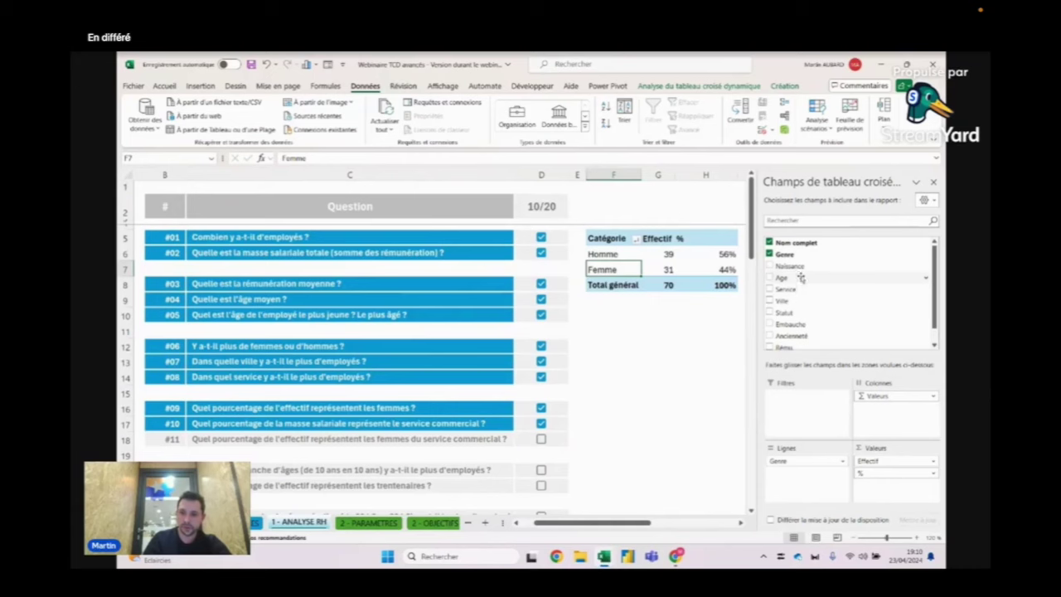
Add Service above Genre in the gender pivot's rows and open the PivotTable Styles gallery
mouse_move(787, 288)
left_mouse_down()
mouse_move(799, 471)
mouse_move(801, 460)
left_mouse_up()
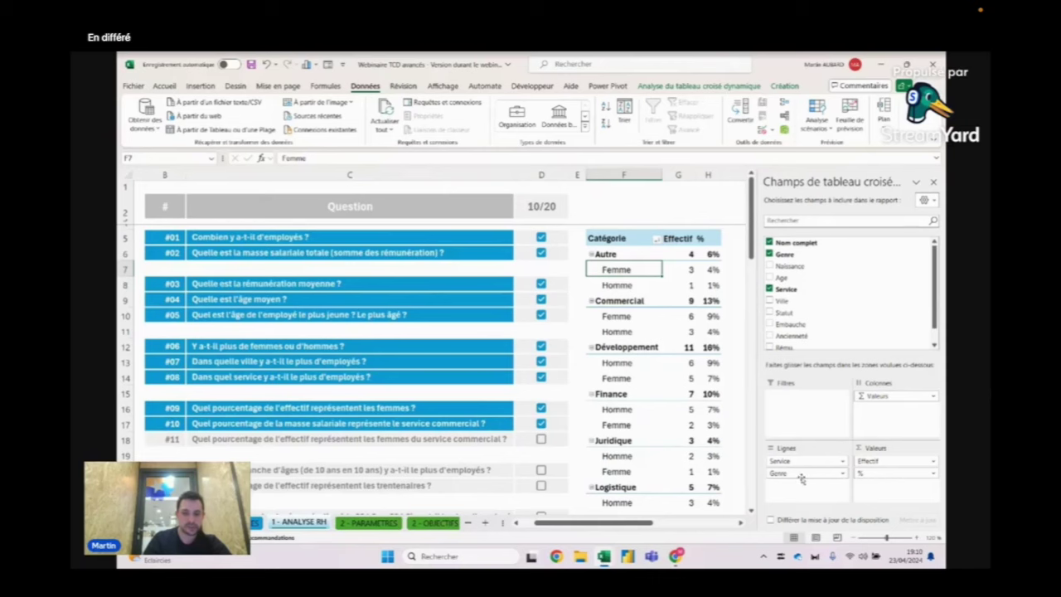
left_click_drag(625, 522, 654, 515)
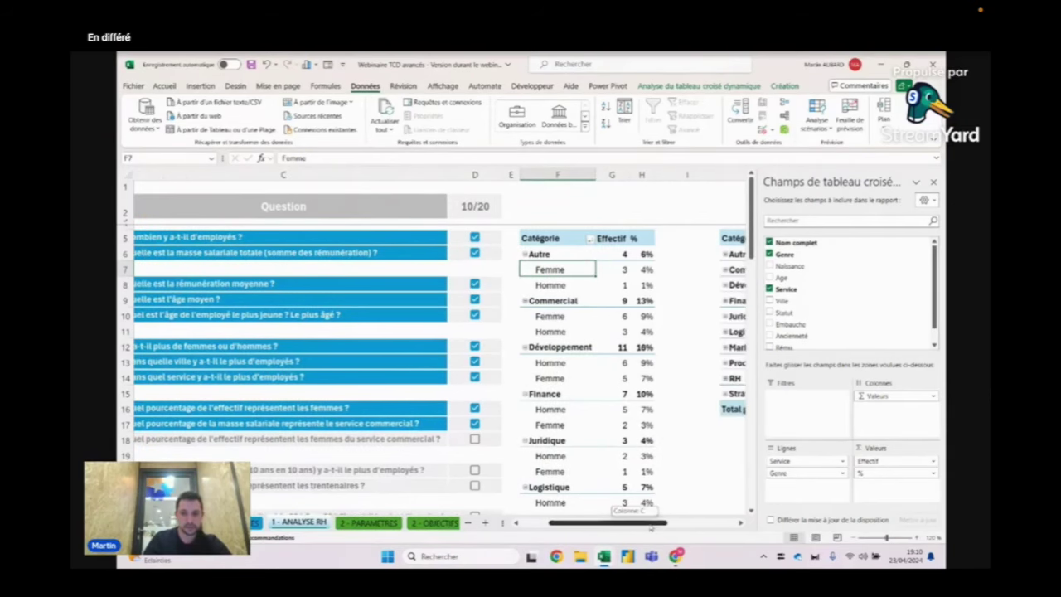
left_click(554, 282)
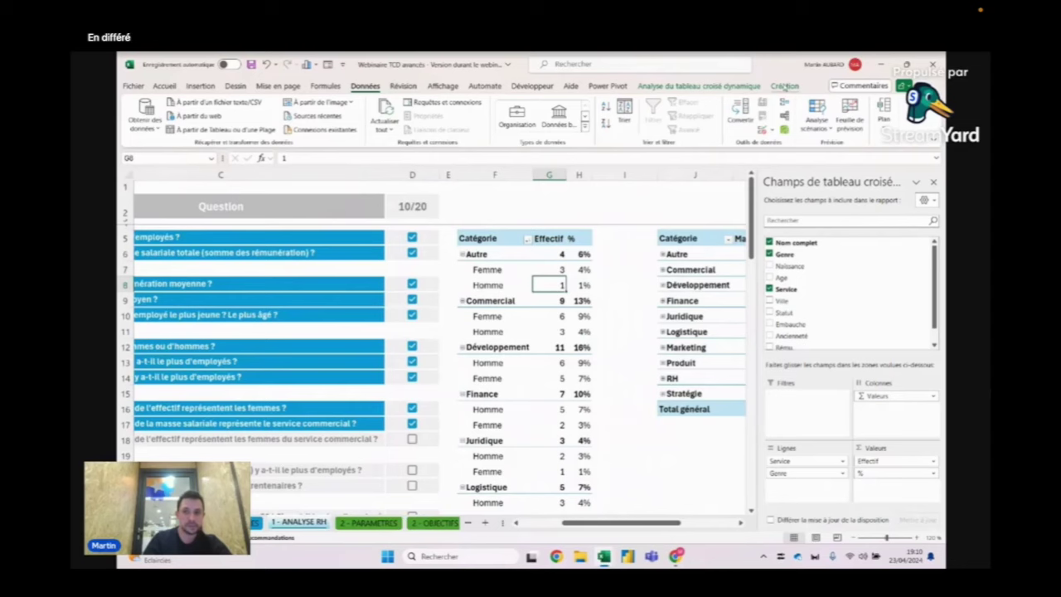
left_click(784, 86)
left_click(687, 126)
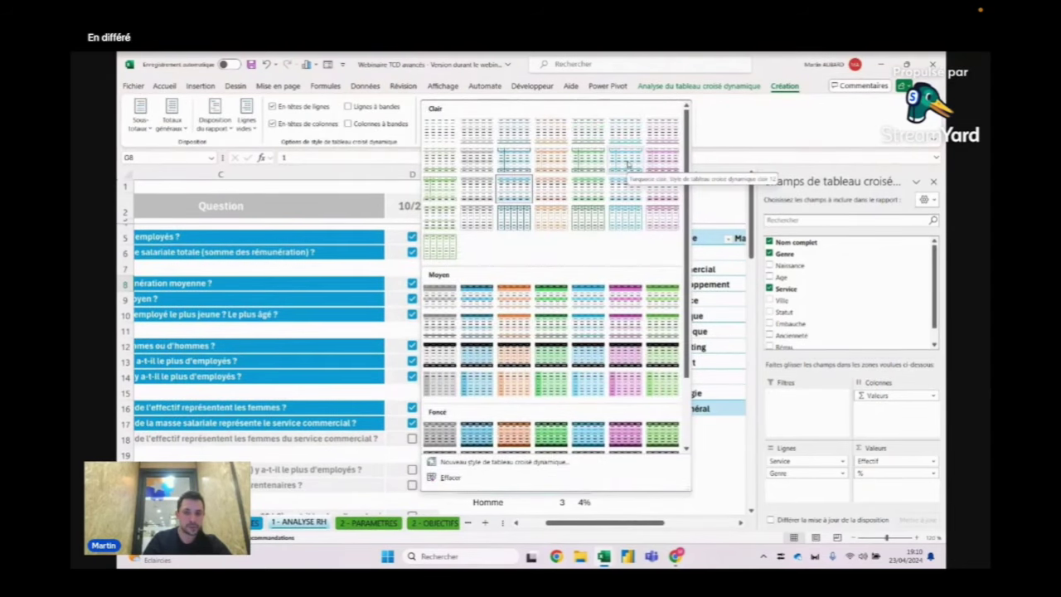
Apply a light blue PivotTable style with shaded service rows
left_click(719, 161)
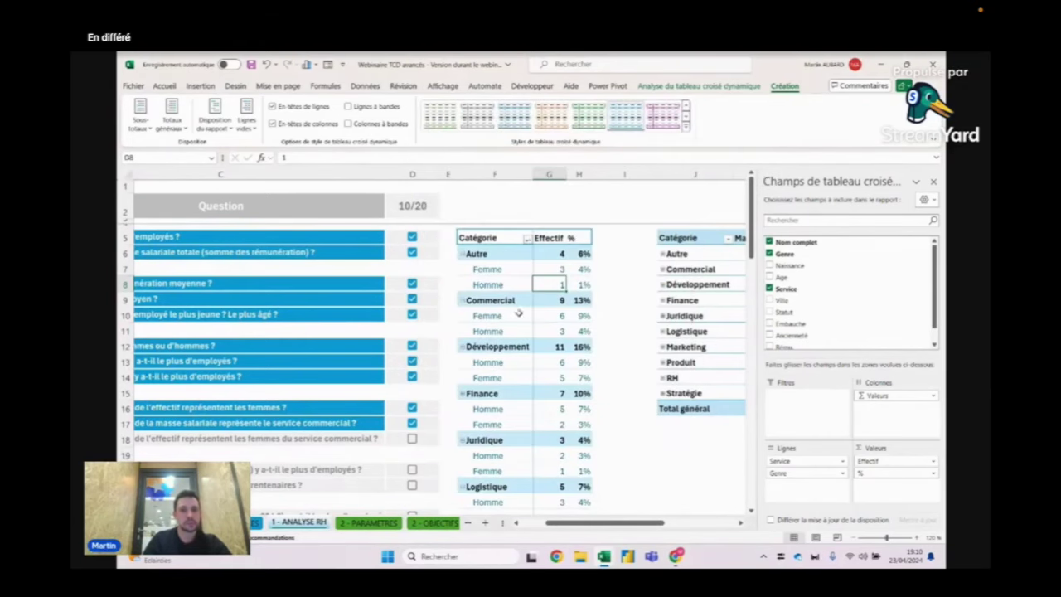
scroll(518, 308, "down", 2)
scroll(517, 305, "down", 1)
scroll(516, 298, "up", 3)
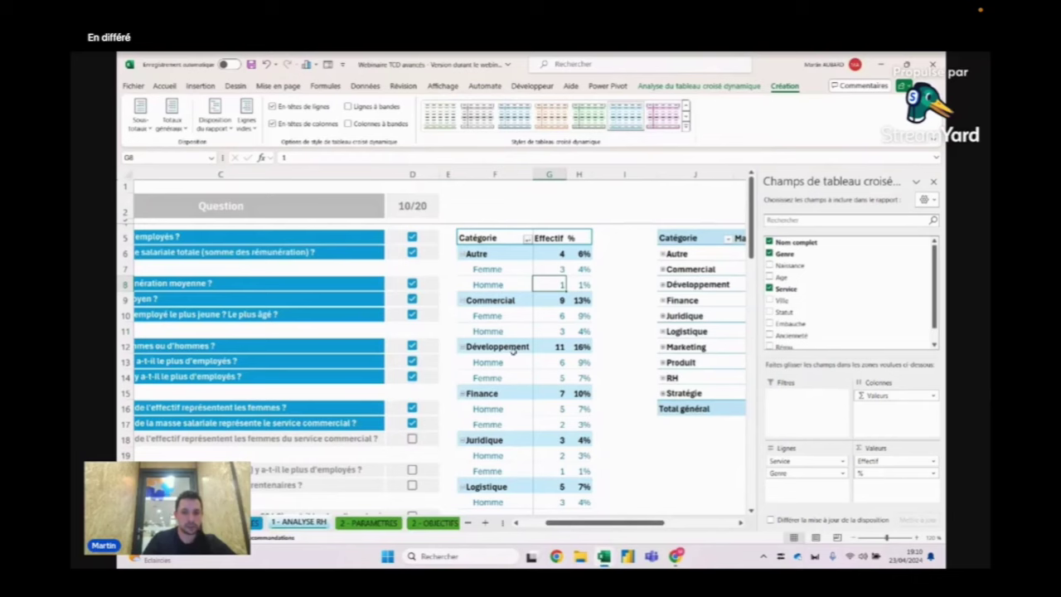
Compare Commercial's Femme percentage (9%) with the service's 13% share for question #11
left_click(269, 440)
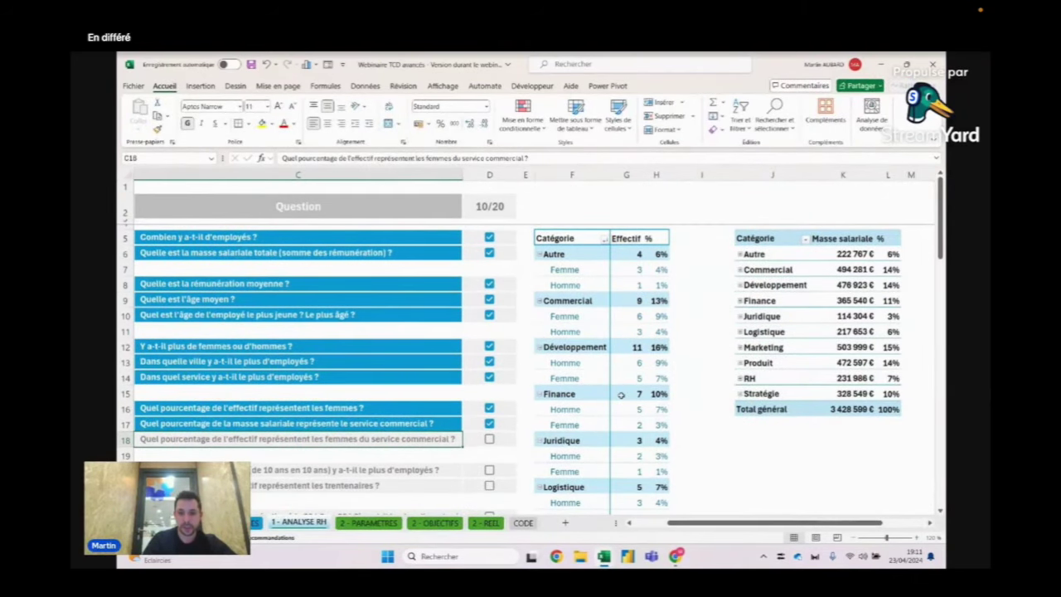
mouse_move(556, 393)
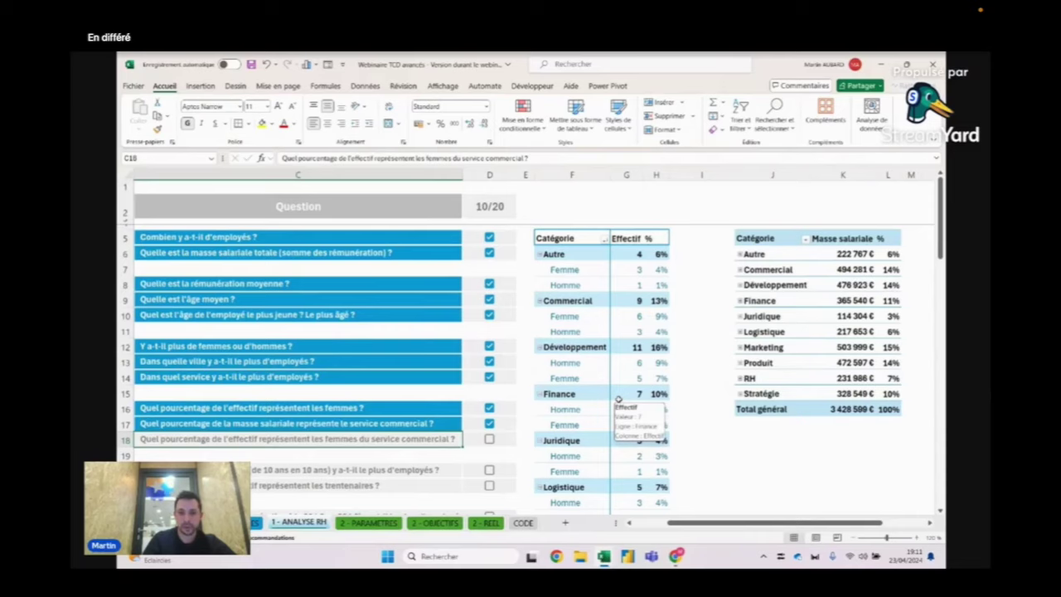
scroll(615, 381, "down", 1)
scroll(618, 332, "up", 1)
left_click(656, 316)
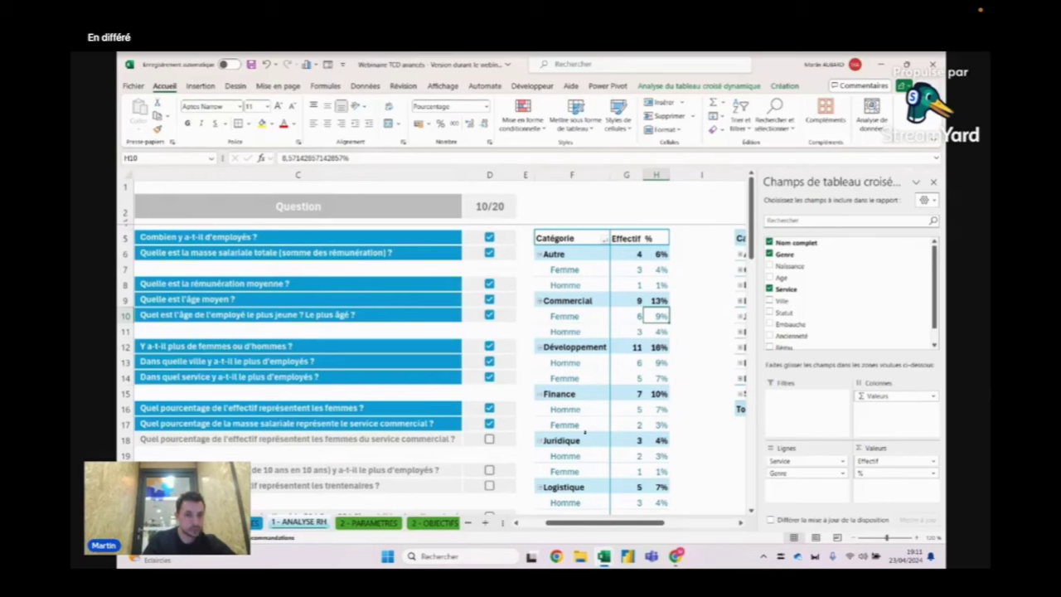
left_click(656, 300)
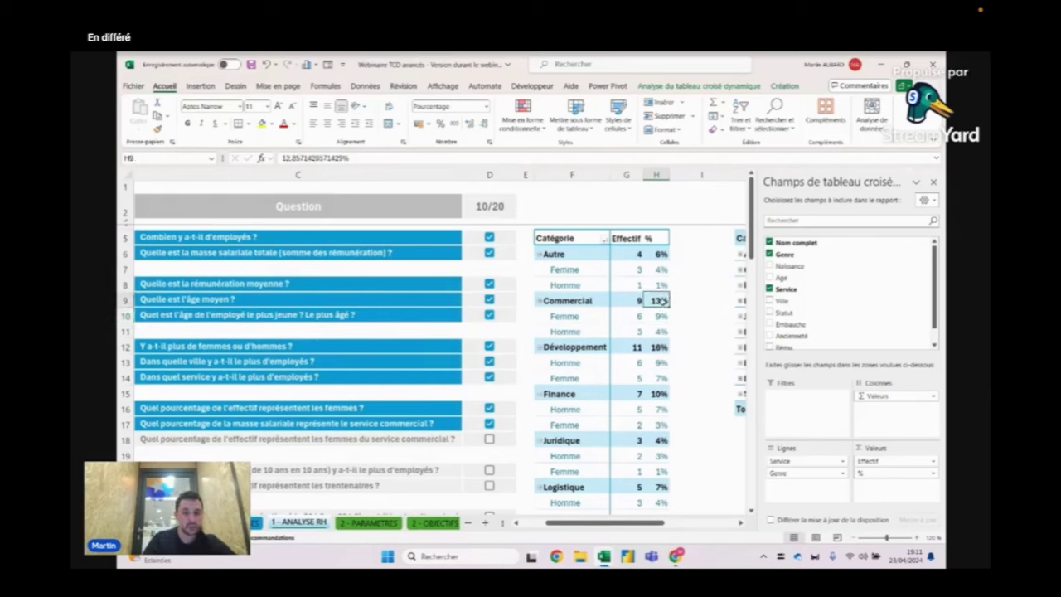
left_click(657, 317)
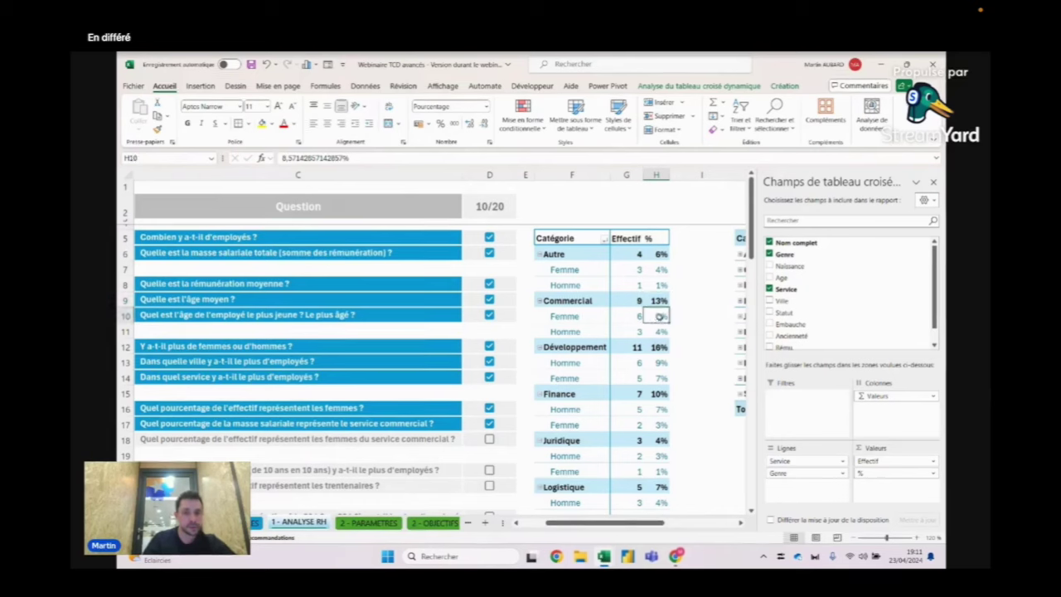
Show % values as % du total de la ligne parente (Commercial Femme 67%) and tick question #11
right_click(659, 316)
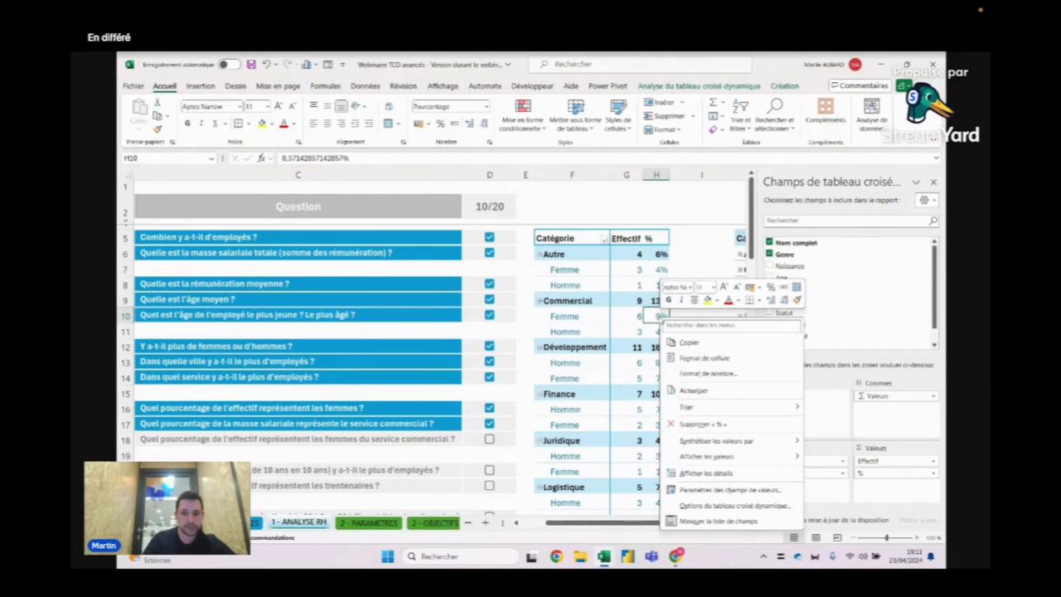
mouse_move(706, 456)
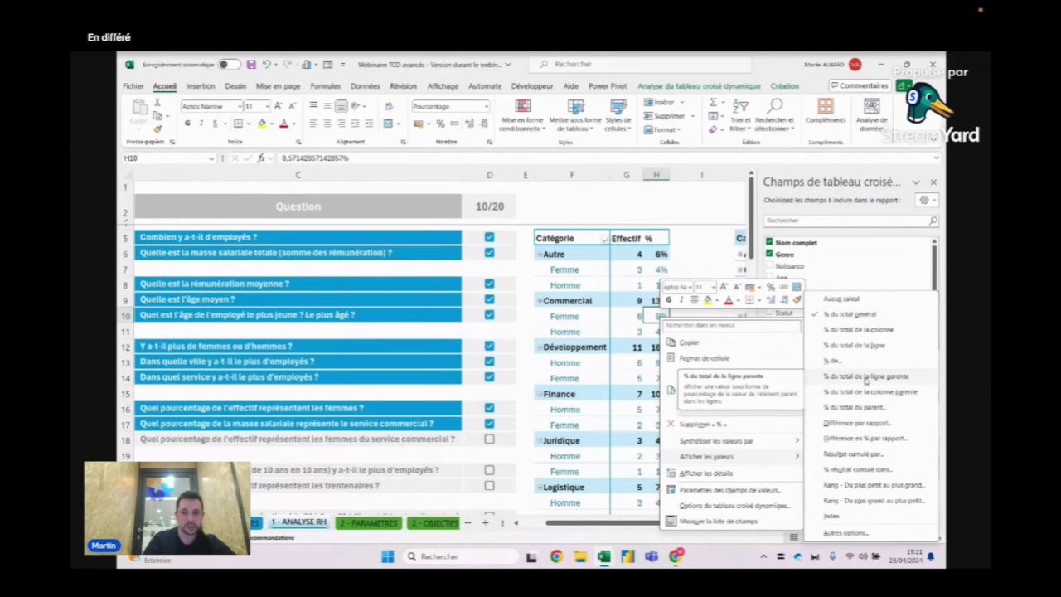
left_click(866, 380)
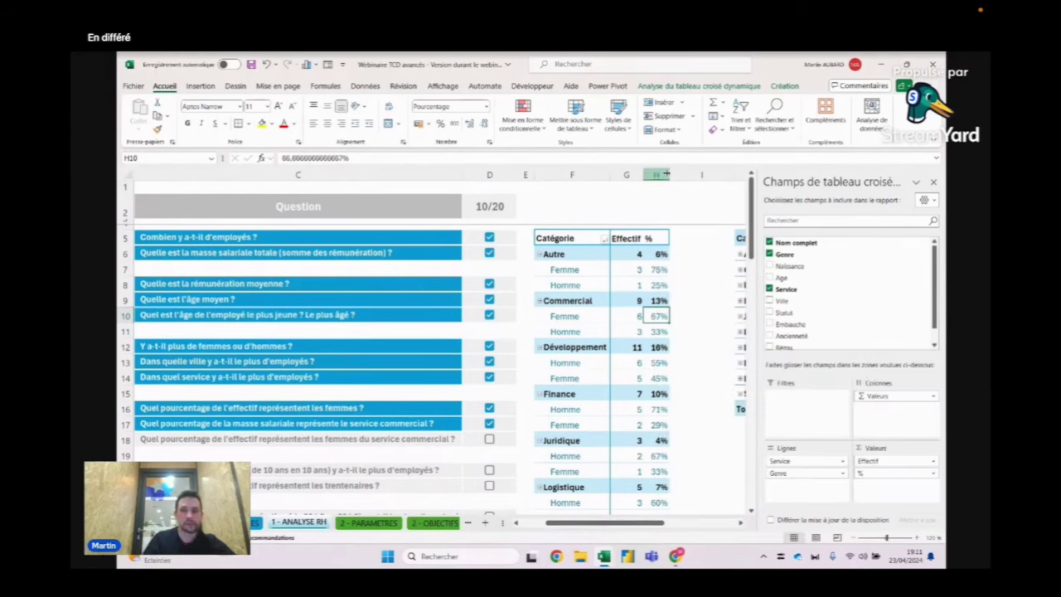
left_click(489, 438)
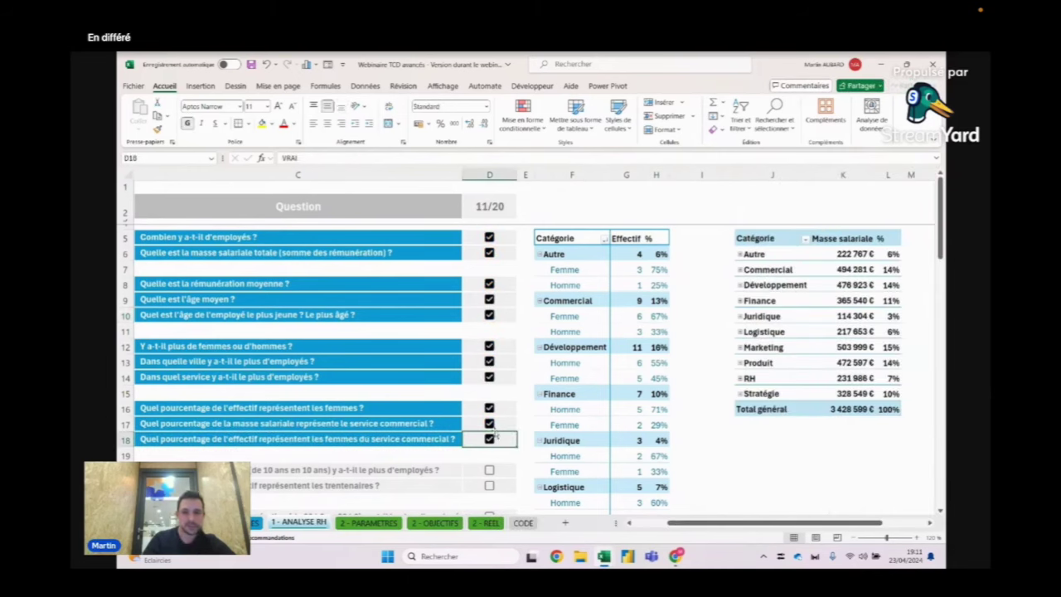
left_click(633, 255)
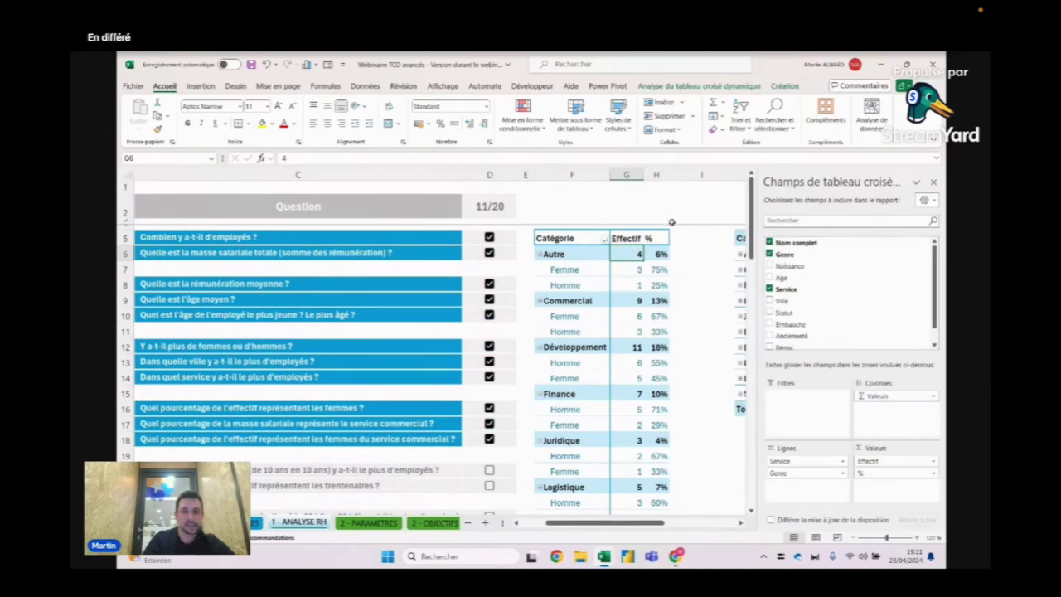
Reopen and then close the PivotTable Styles gallery on the Création tab
left_click(792, 89)
left_click(687, 127)
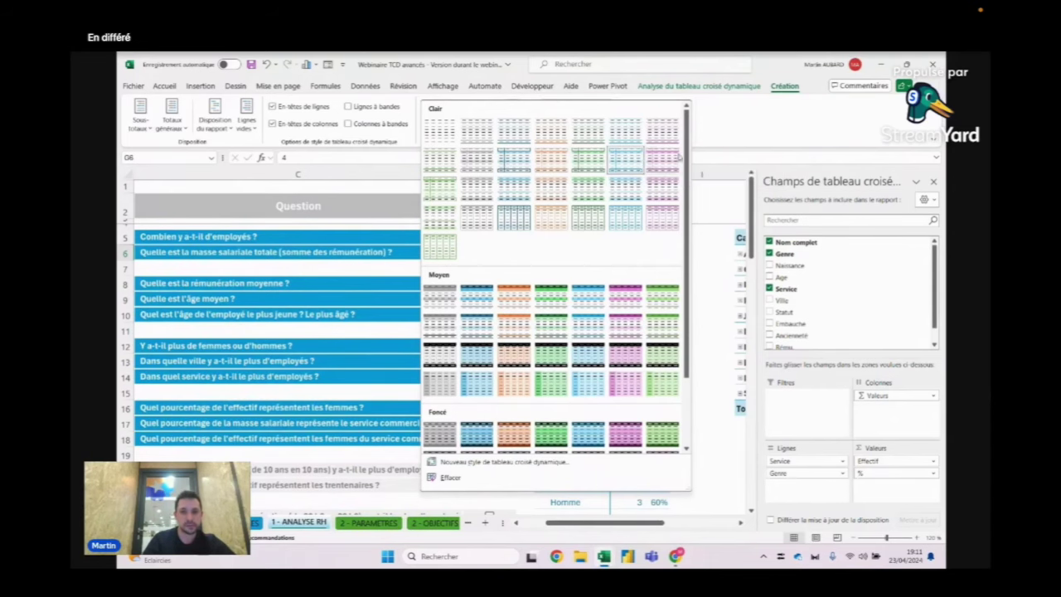
left_click(639, 254)
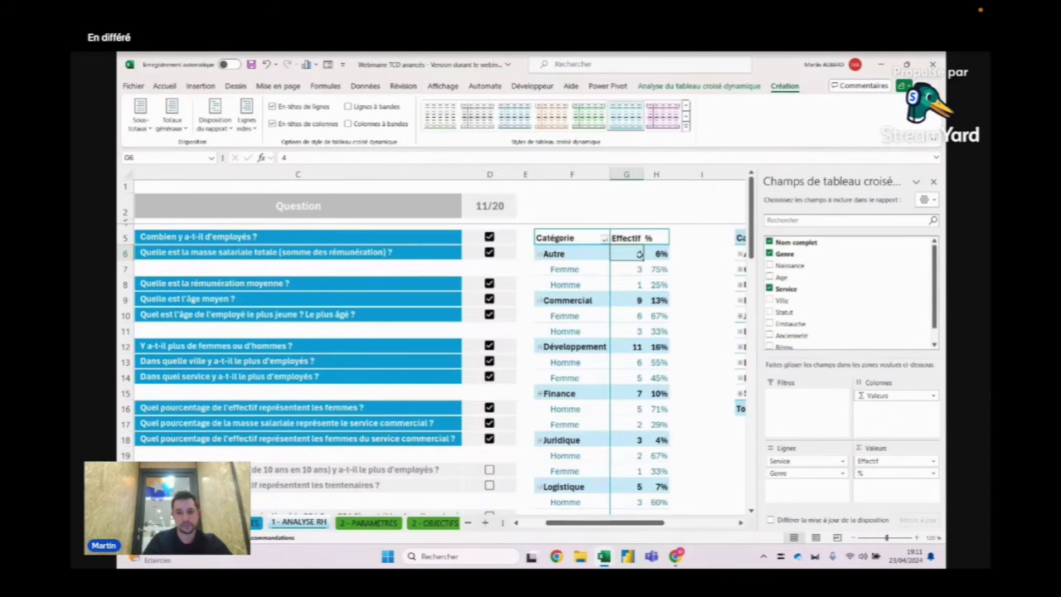
Check the Commercial percentages and the 70-employee, 100% total across the pivot
scroll(620, 310, "down", 2)
scroll(623, 302, "up", 1)
scroll(623, 303, "up", 1)
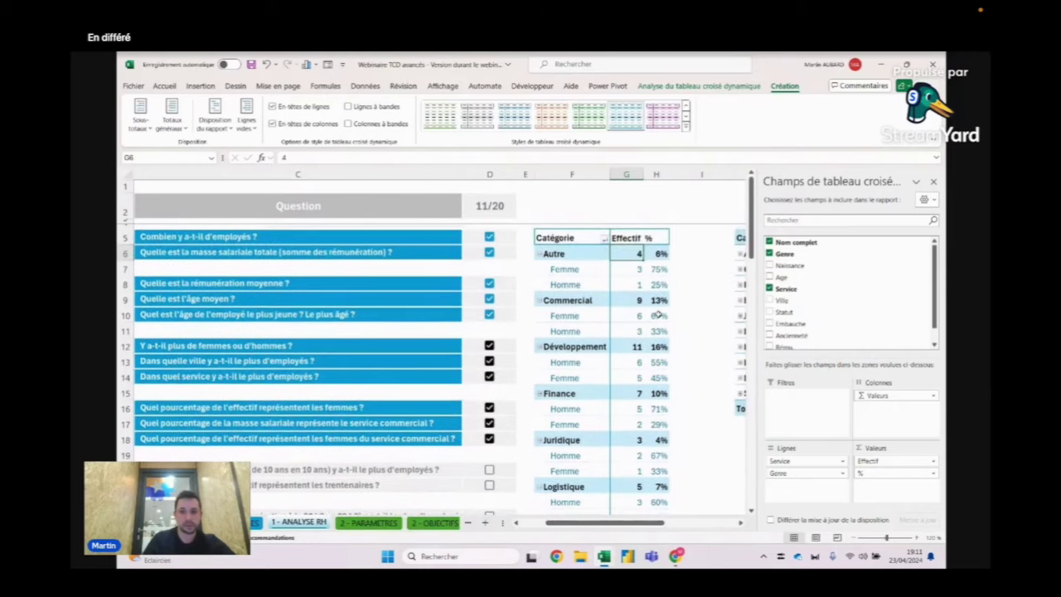
left_click(657, 316)
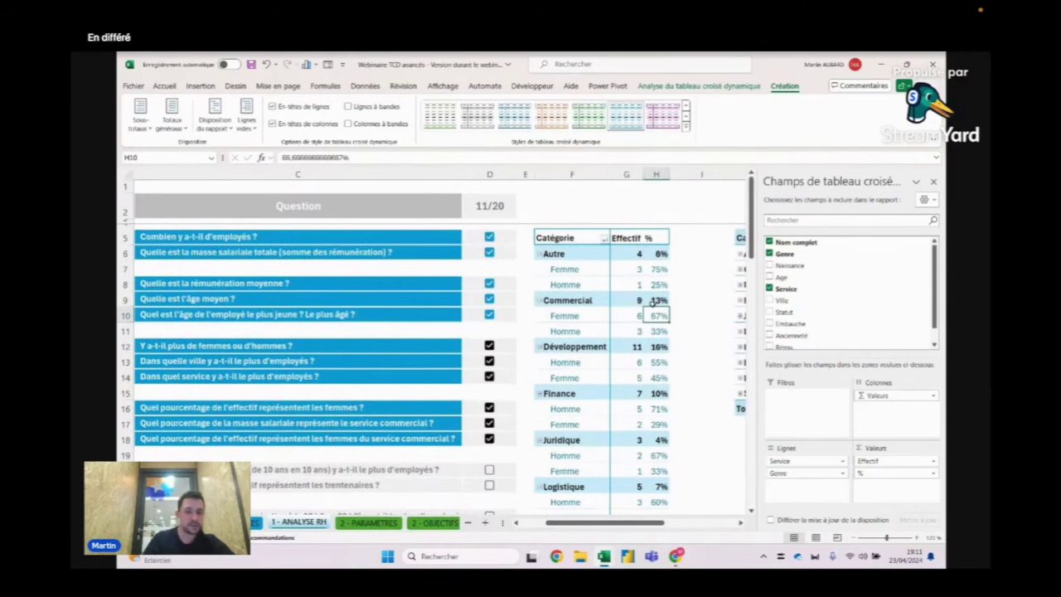
mouse_move(657, 300)
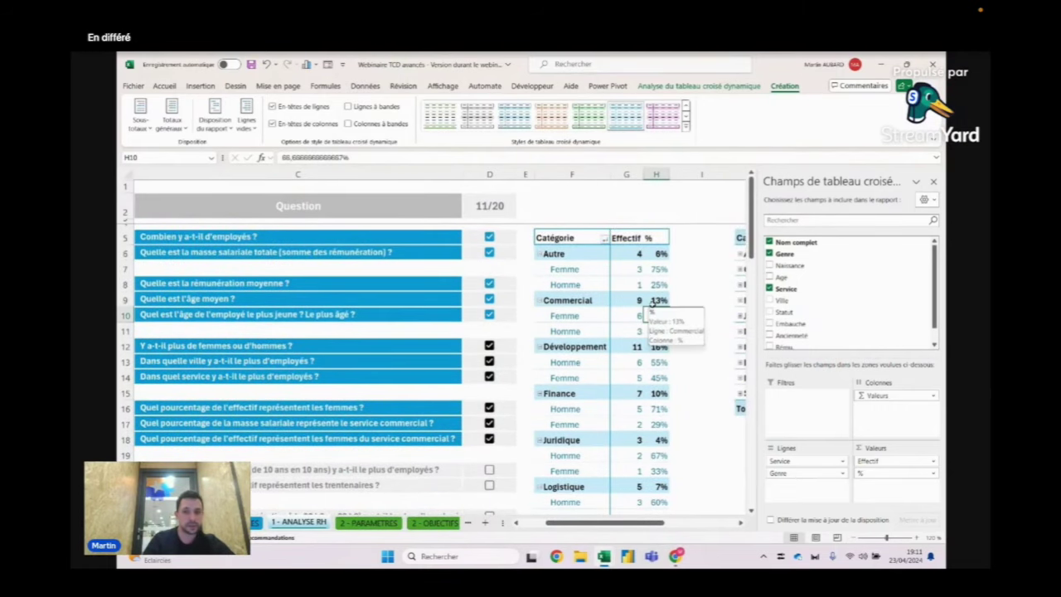
left_click(657, 300)
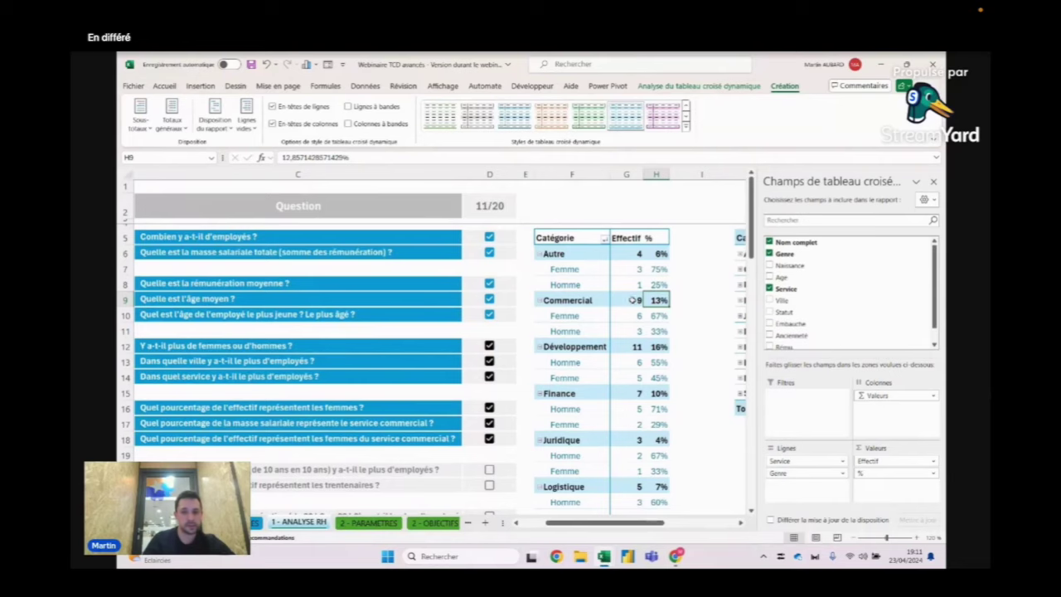
scroll(632, 300, "down", 4)
scroll(636, 365, "down", 3)
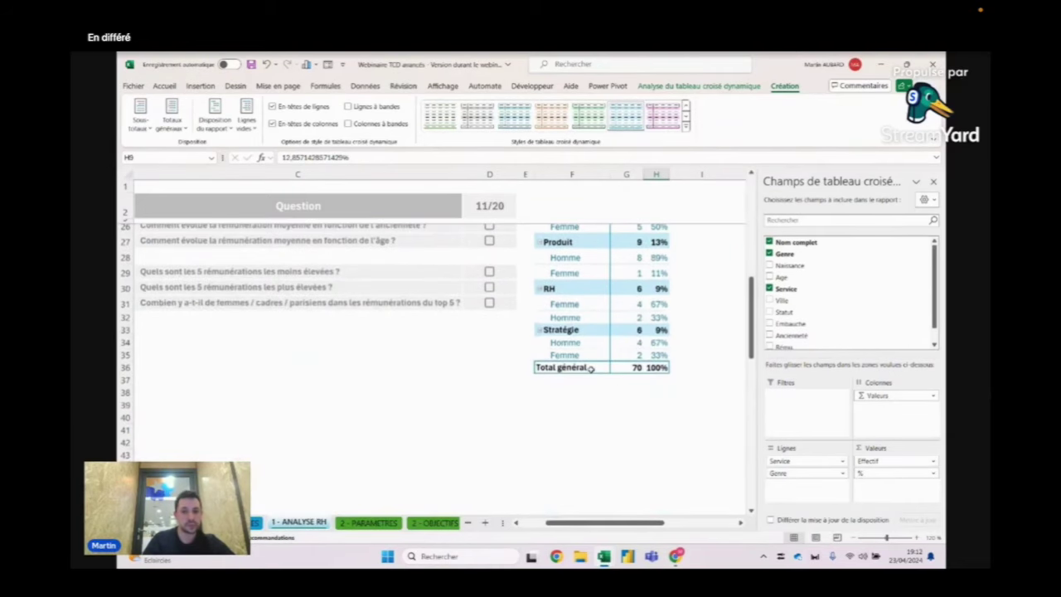
scroll(590, 367, "up", 5)
scroll(593, 360, "up", 2)
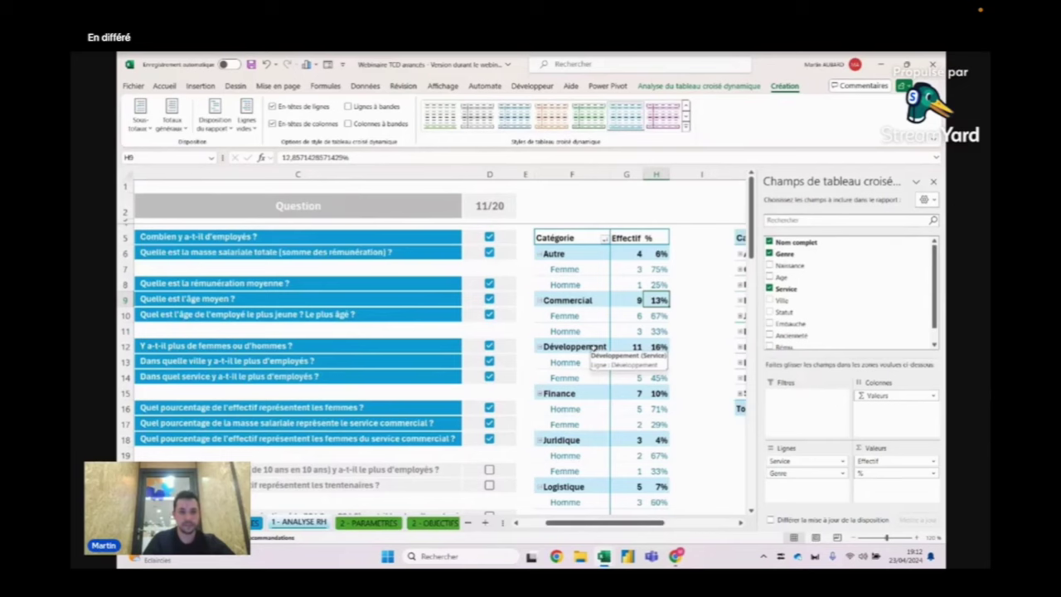
left_click_drag(625, 524, 597, 524)
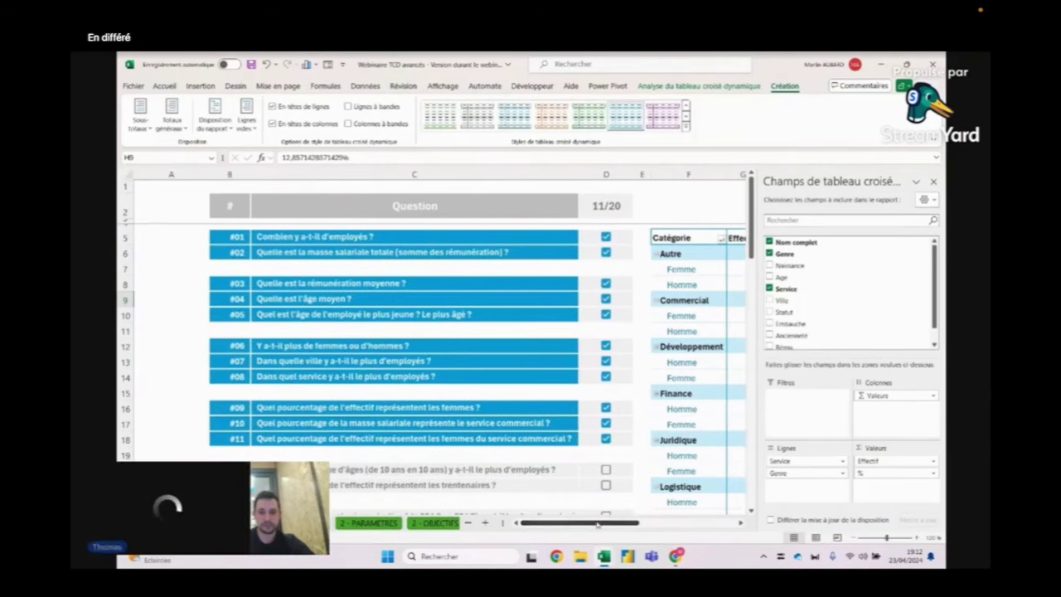
scroll(621, 408, "down", 1)
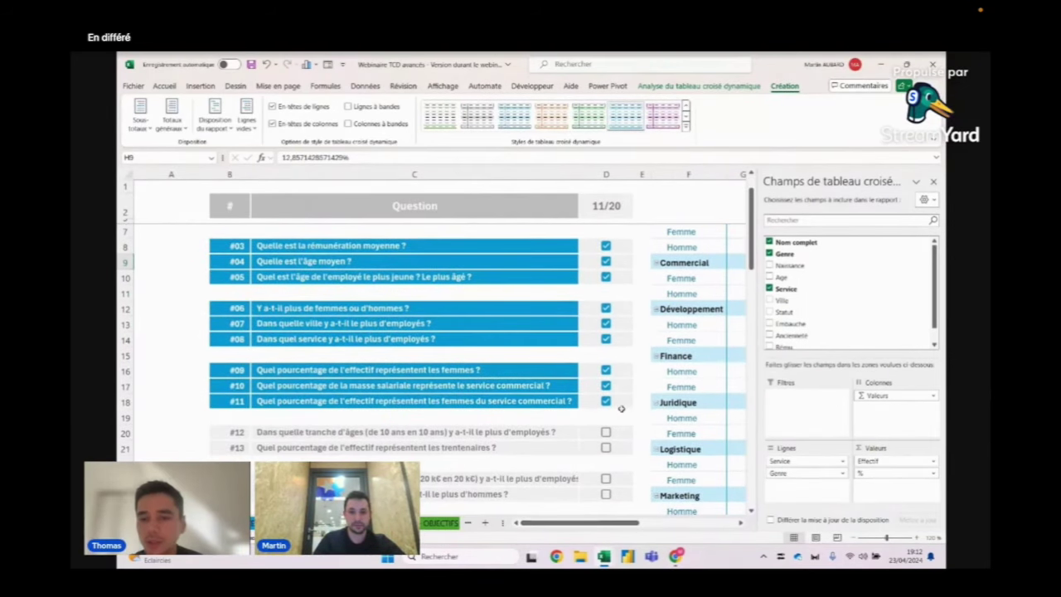
scroll(621, 408, "up", 1)
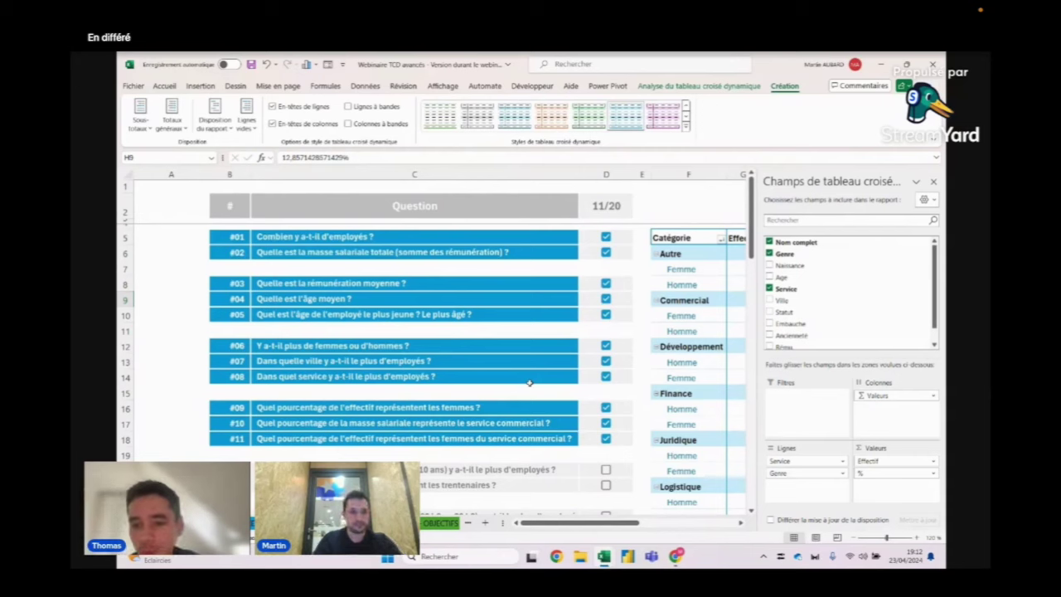
left_click(590, 298)
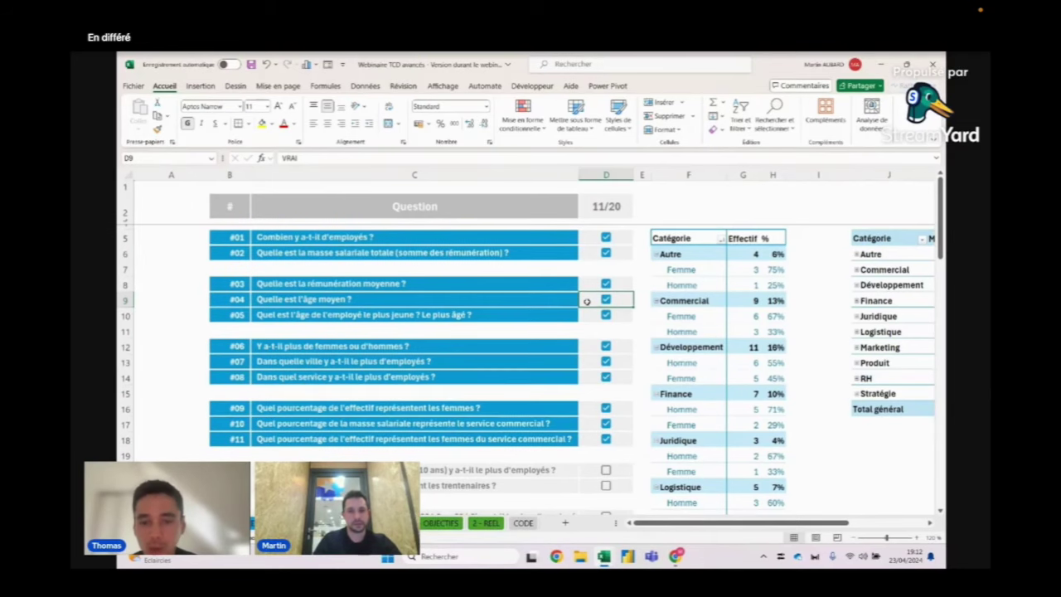
scroll(585, 300, "down", 2)
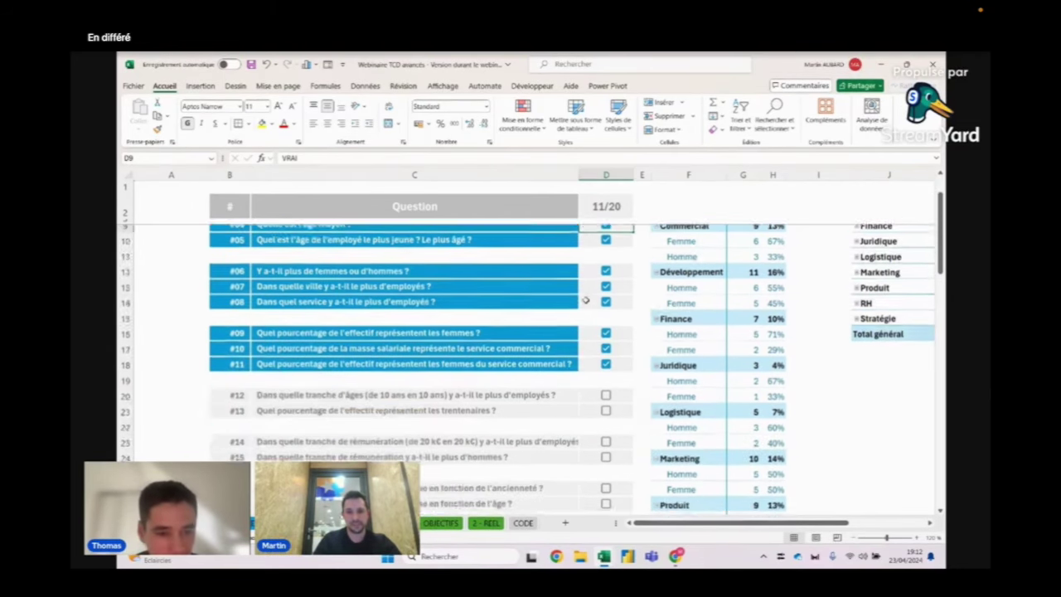
scroll(585, 299, "down", 2)
left_click(594, 283)
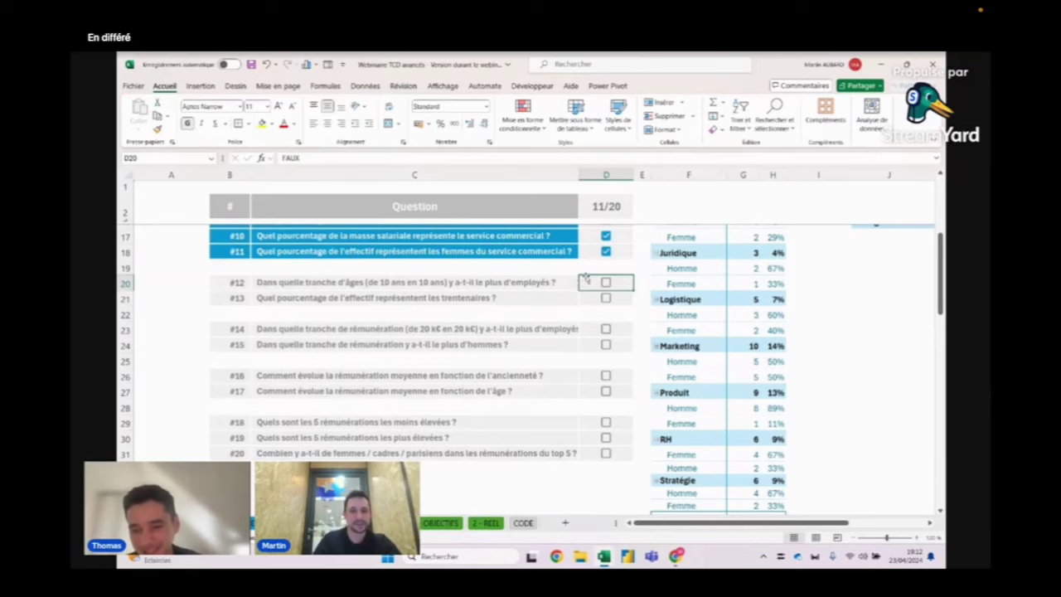
left_click(447, 284)
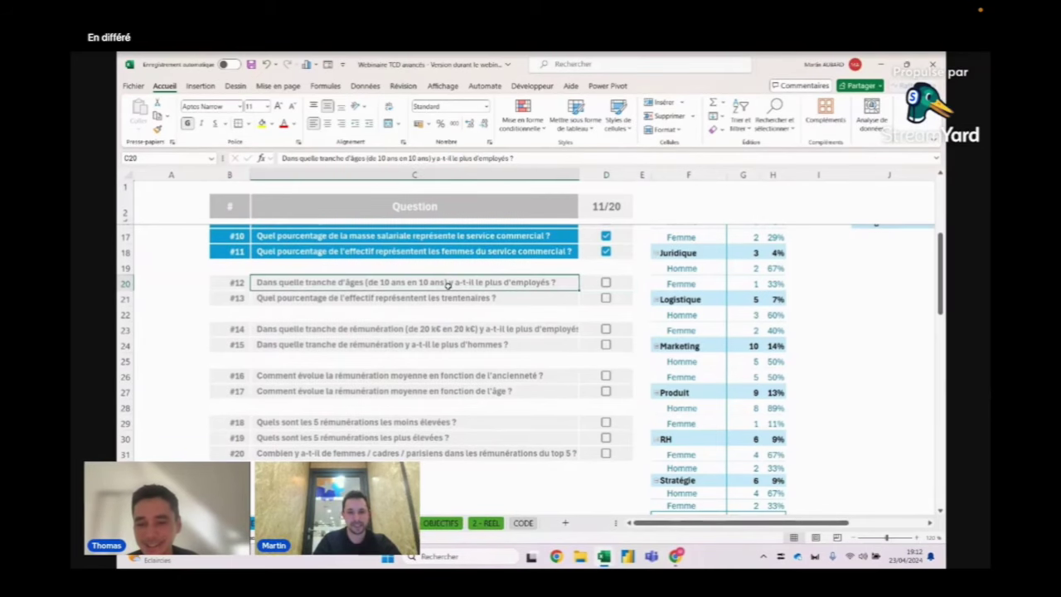
scroll(447, 286, "up", 4)
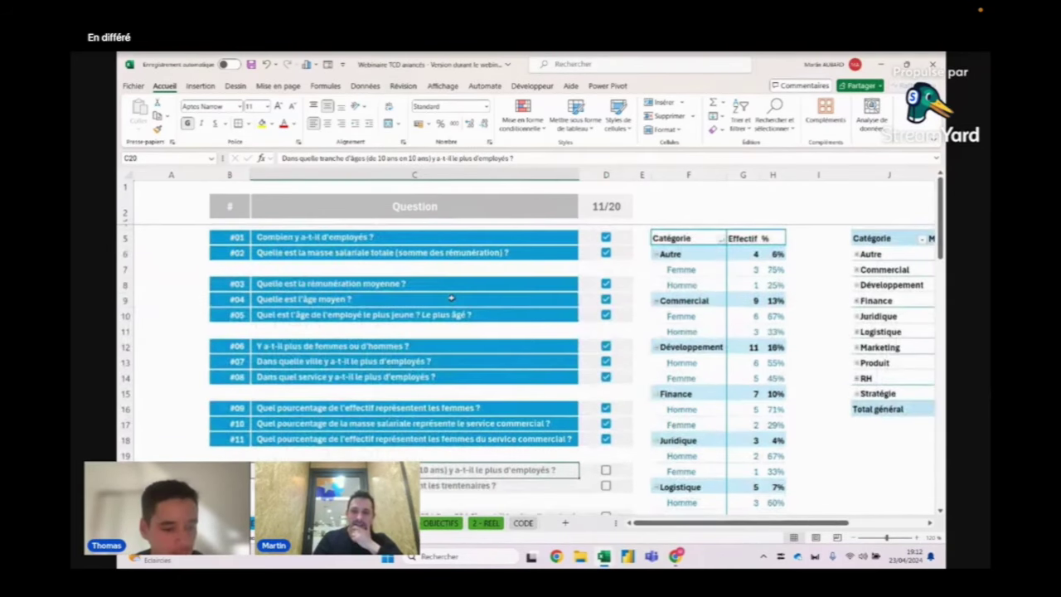
Delete the second pivot table in J:Q and clear Nom complet, Genre and Service from the first
mouse_move(889, 174)
left_mouse_down()
mouse_move(942, 168)
mouse_move(705, 176)
mouse_move(771, 176)
left_mouse_up()
key("Delete")
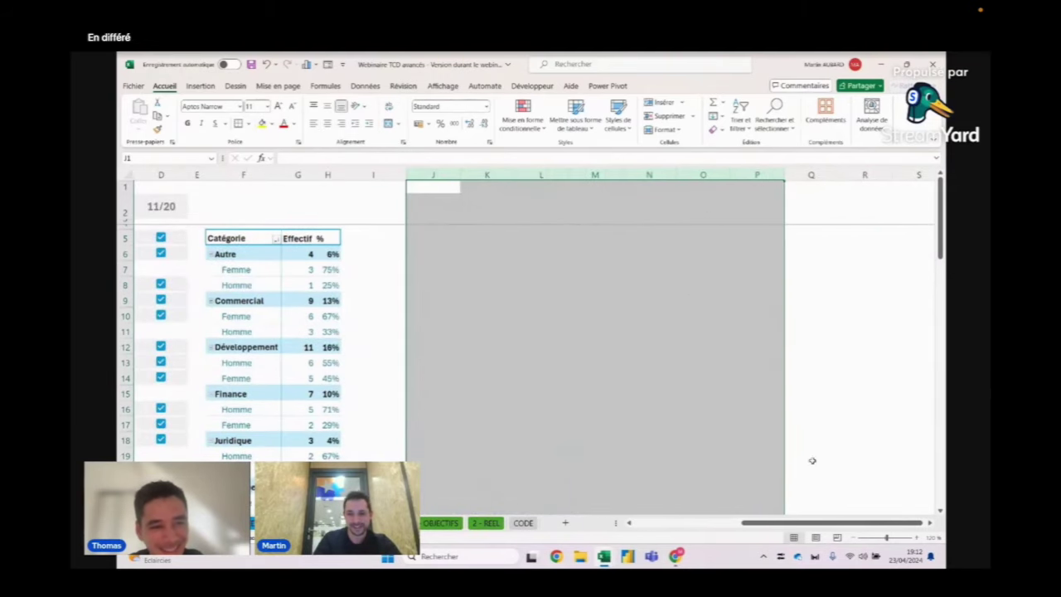
left_click_drag(784, 523, 563, 524)
left_click(676, 286)
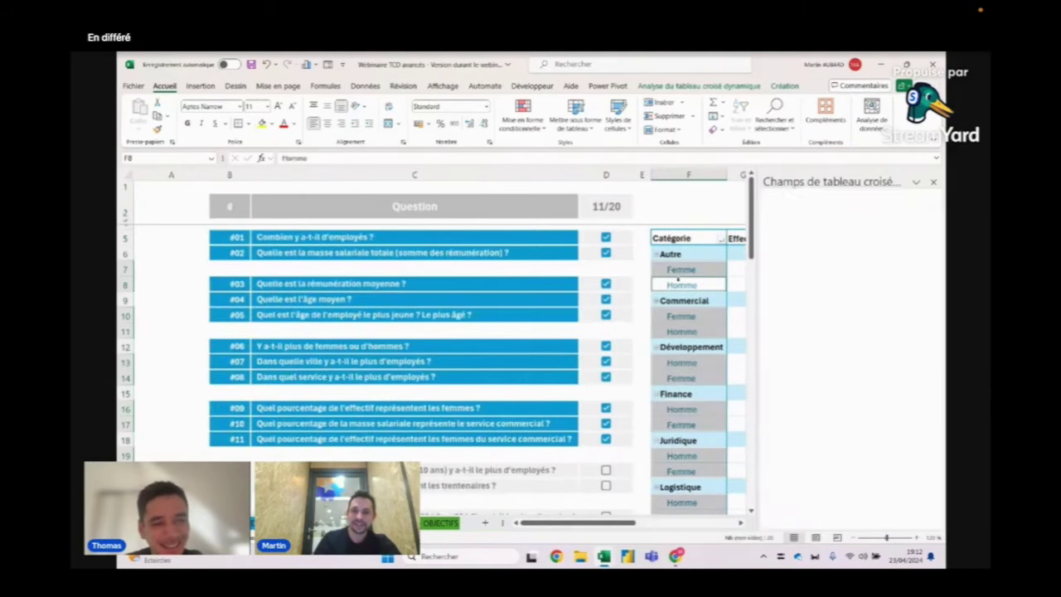
left_click(769, 242)
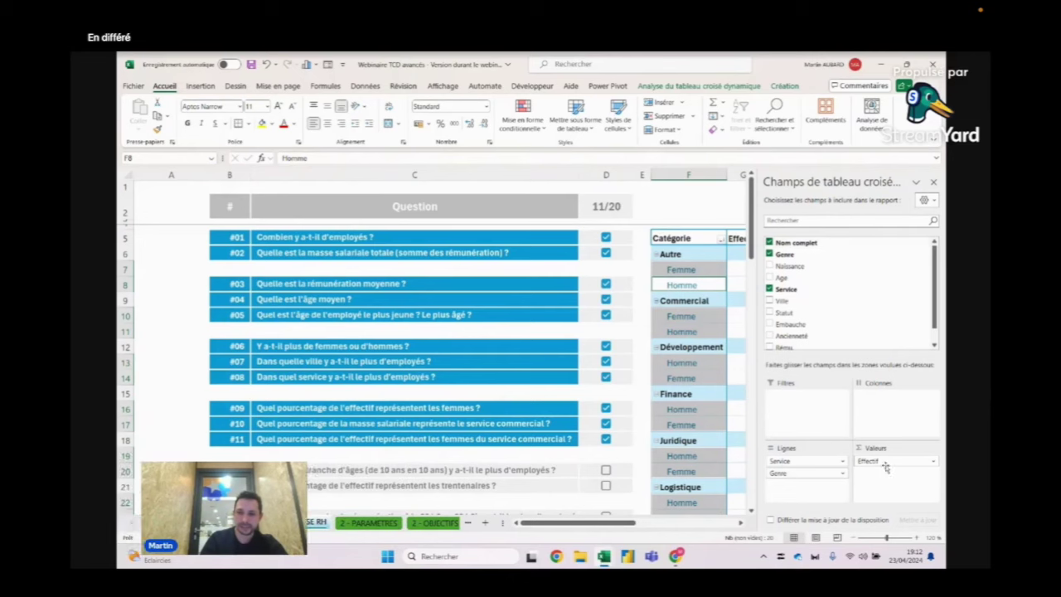
left_click_drag(808, 473, 839, 278)
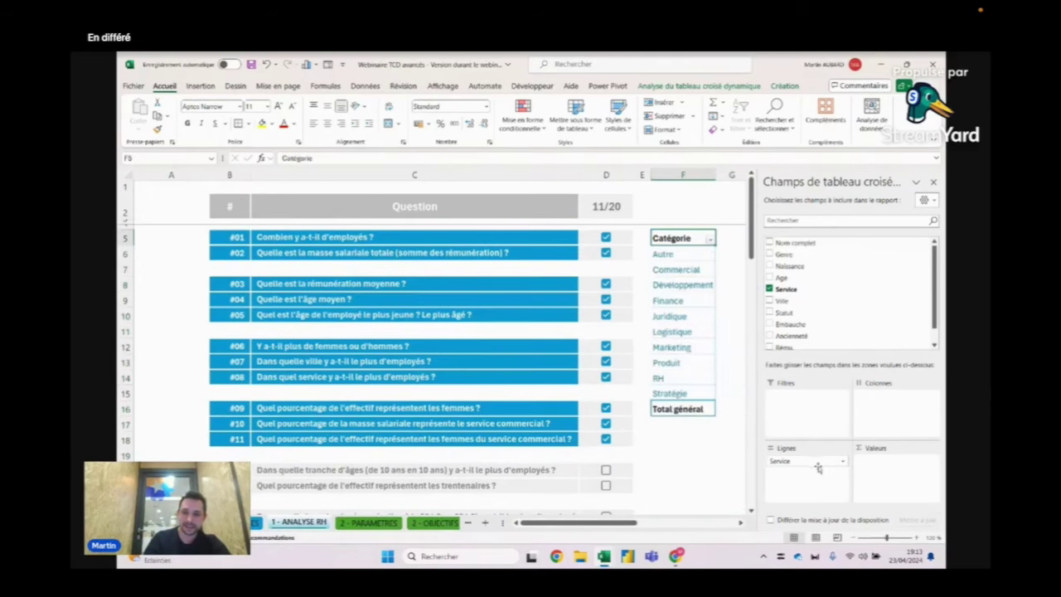
left_click_drag(808, 462, 845, 300)
scroll(544, 371, "down", 2)
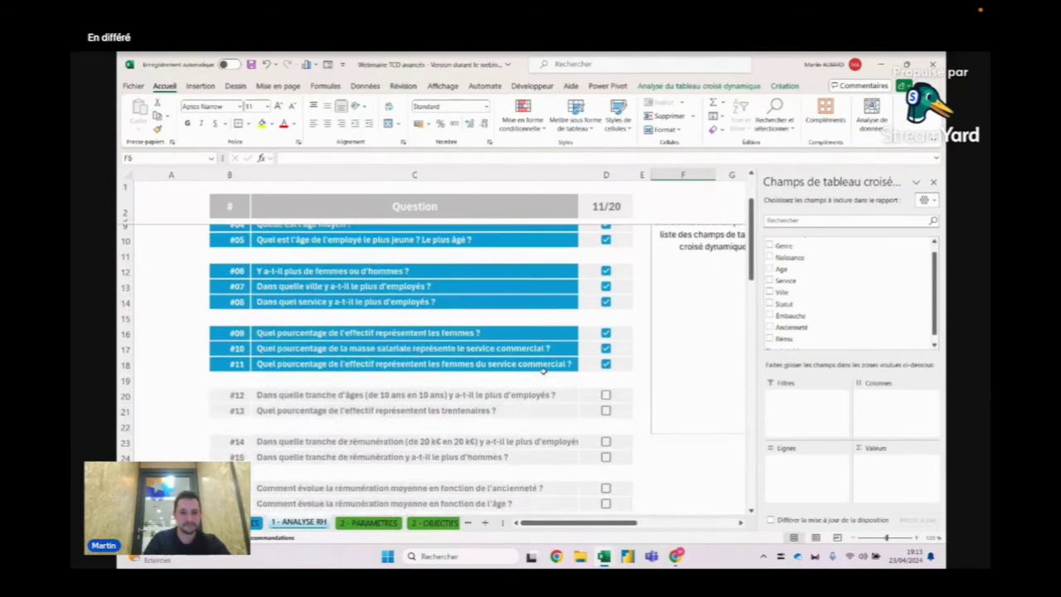
scroll(542, 373, "down", 1)
Read question #12, then check sample ages (55, 37) in the employee sheet's Age column
left_click(514, 358)
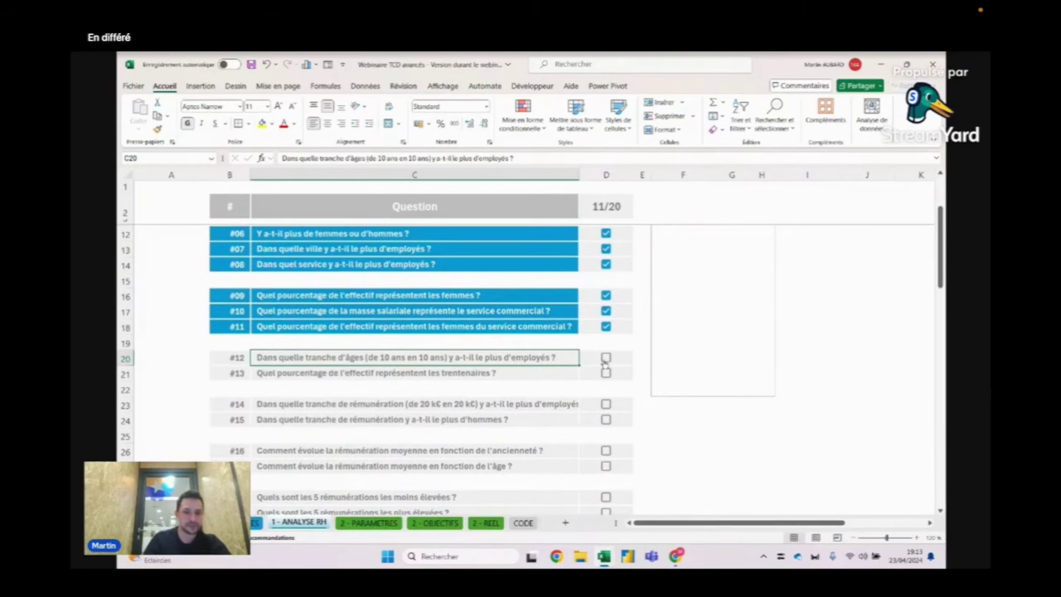
scroll(605, 363, "up", 3)
left_click(659, 297)
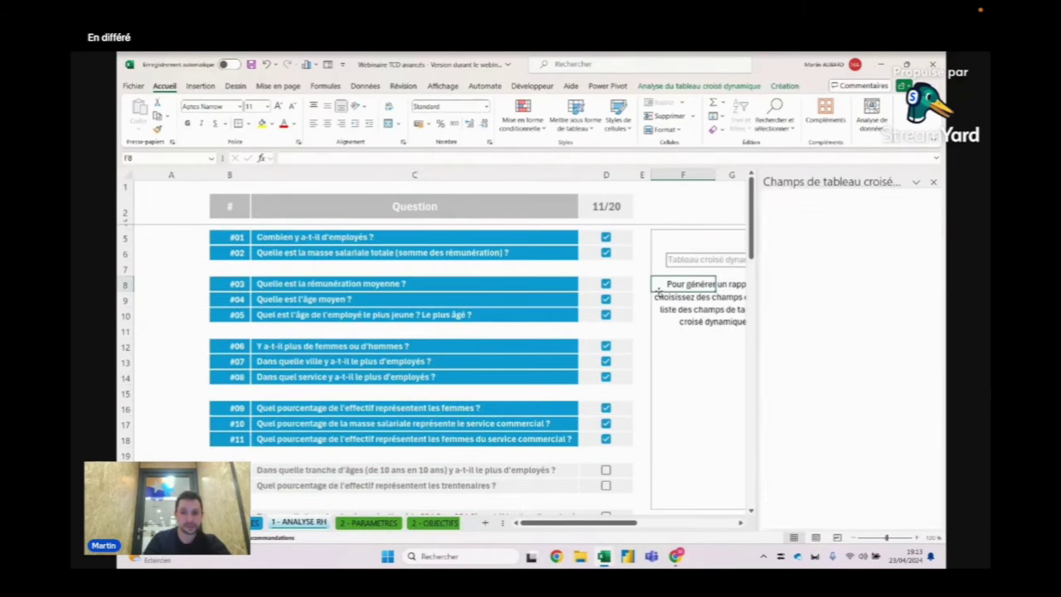
key("ctrl+Page_Up")
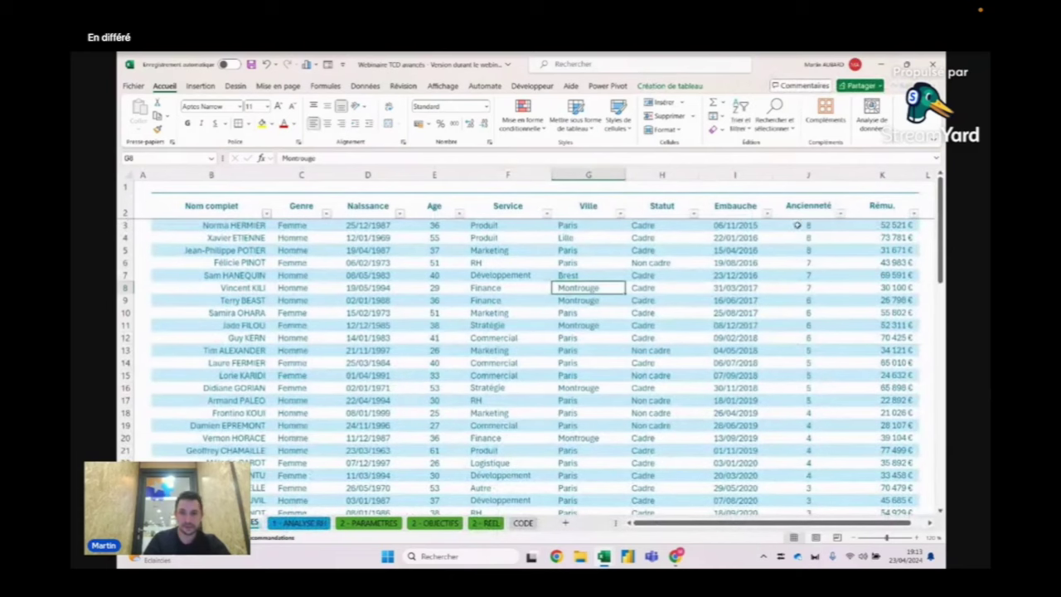
left_click(441, 208)
left_click(440, 226)
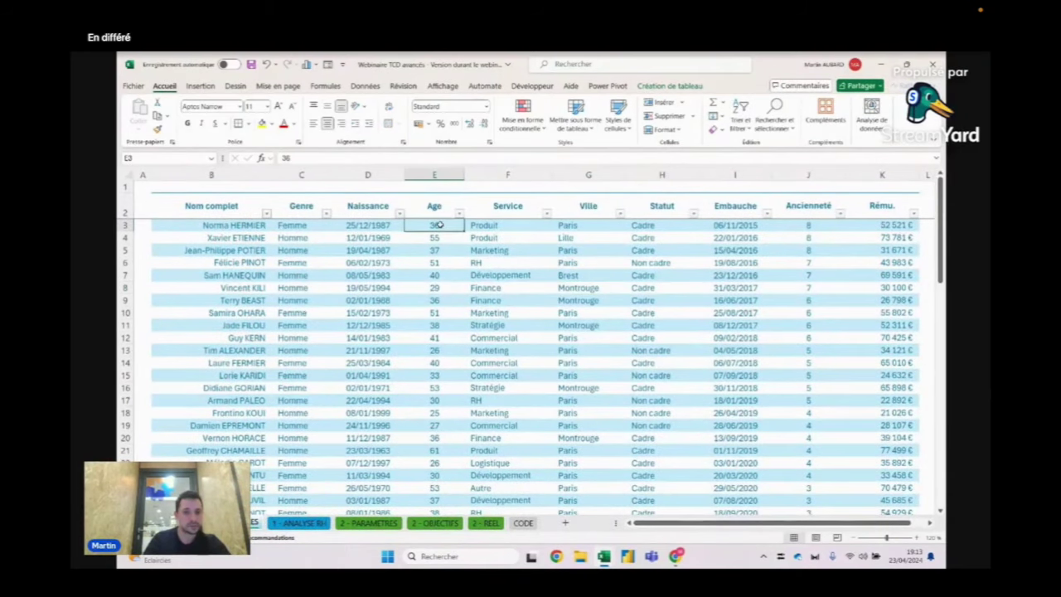
left_click(440, 238)
left_click(440, 251)
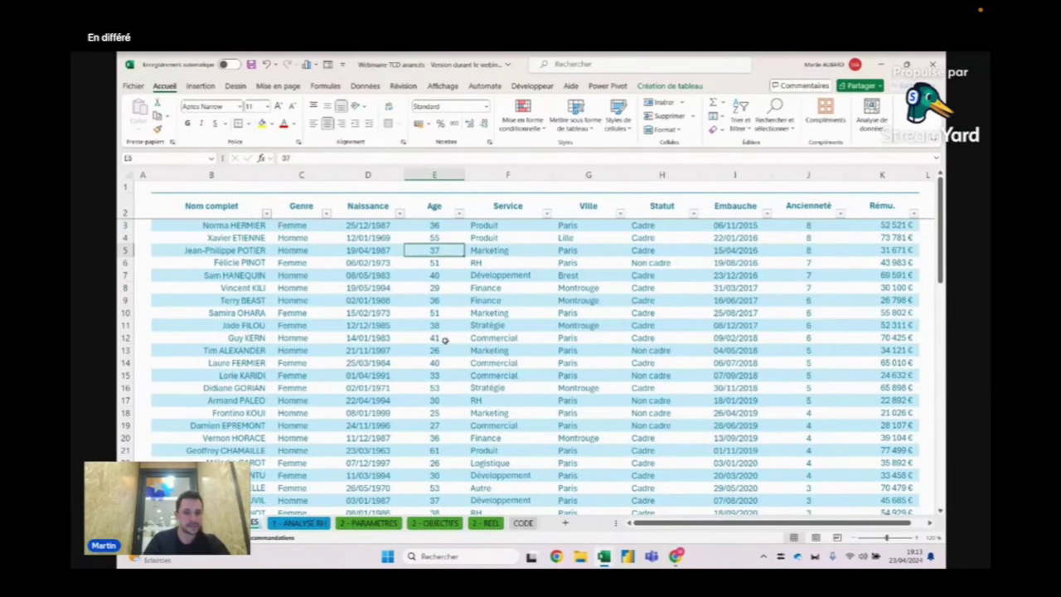
Return to the 1 - ANALYSE RH sheet and select the empty pivot table
key("ctrl+Page_Down")
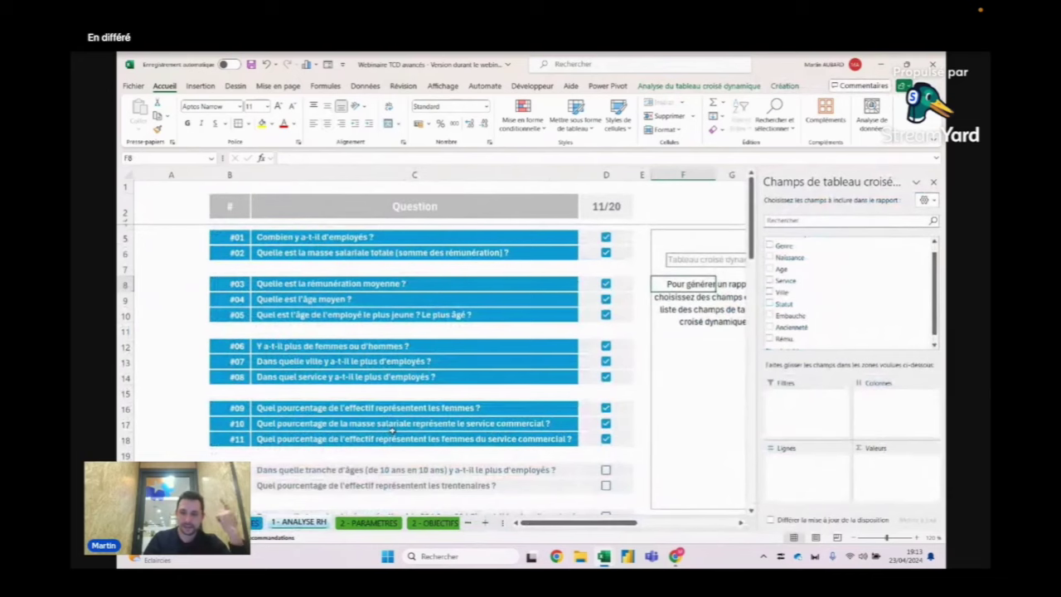
left_click_drag(620, 523, 645, 523)
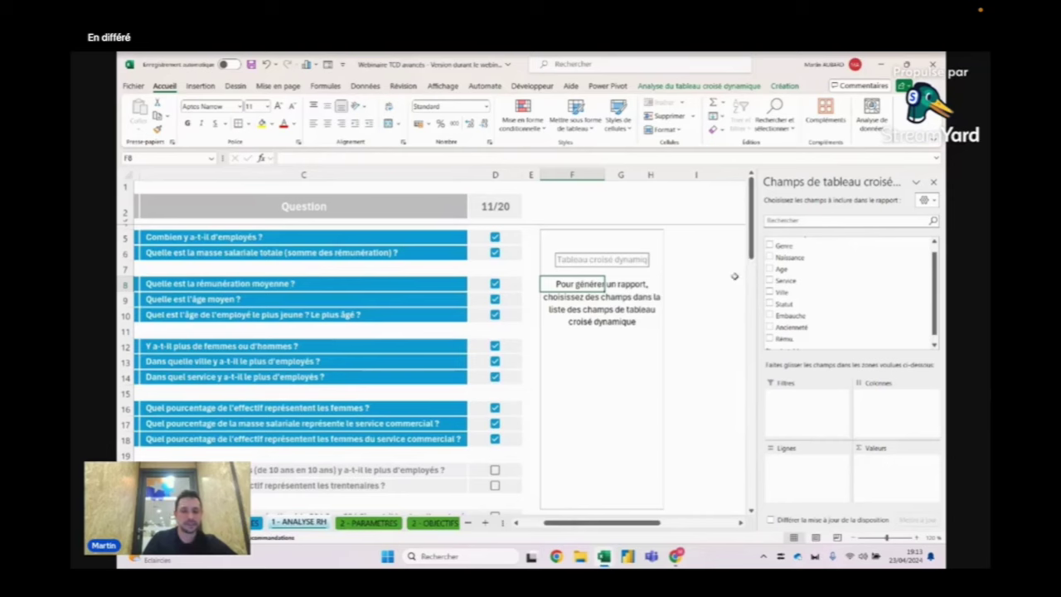
left_click(262, 471)
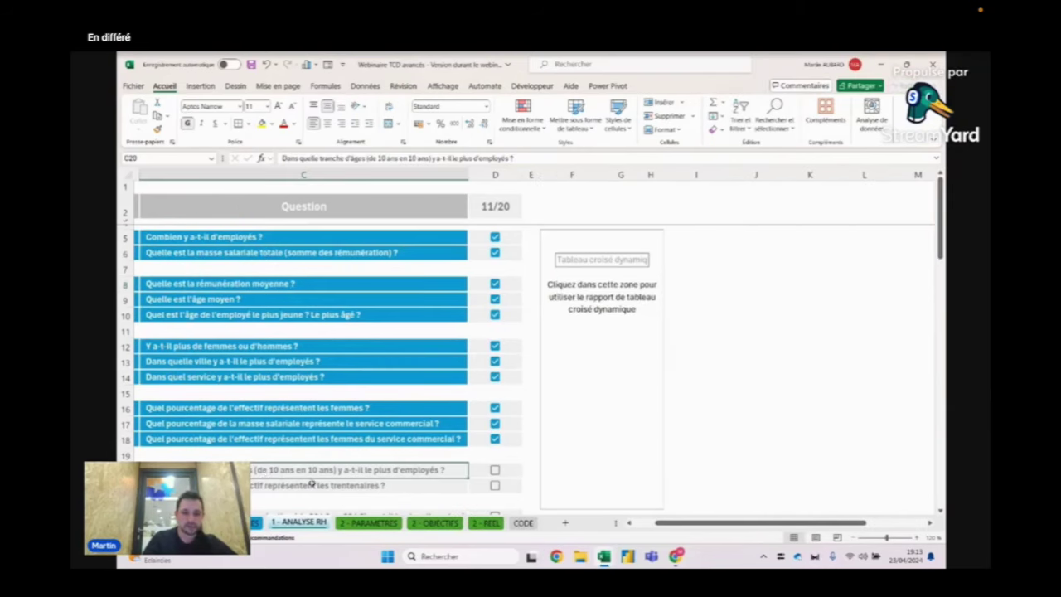
left_click(610, 284)
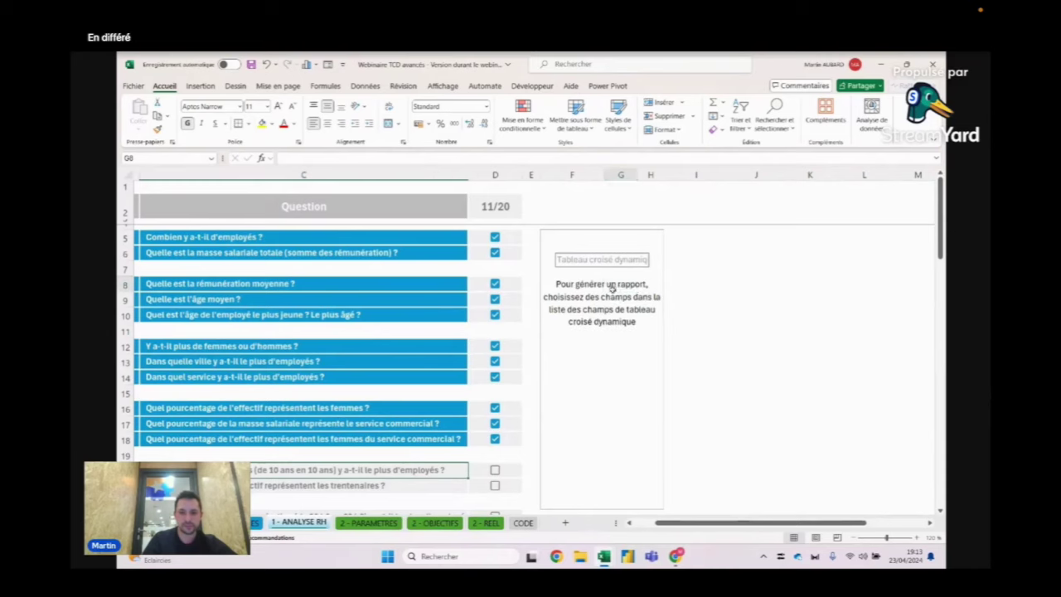
scroll(464, 373, "down", 4)
scroll(464, 440, "up", 2)
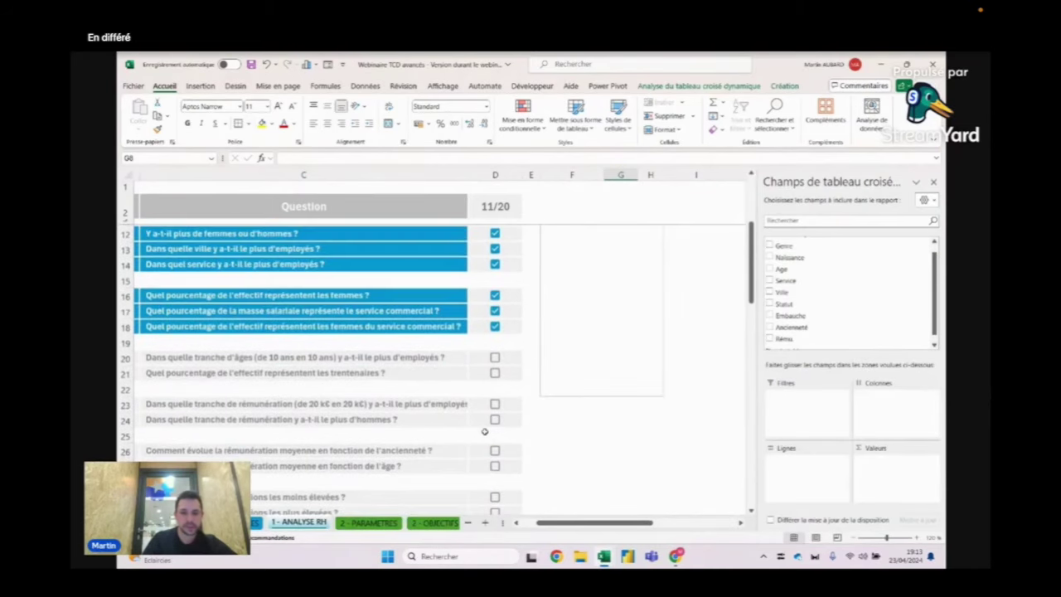
scroll(473, 441, "up", 2)
scroll(497, 442, "down", 4)
scroll(497, 448, "up", 4)
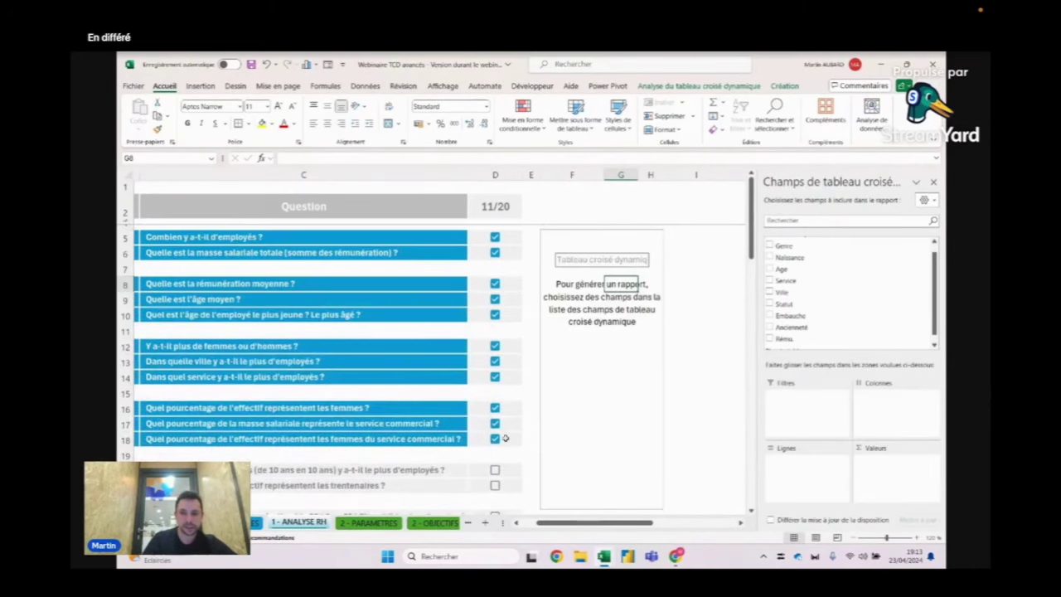
left_click(583, 264)
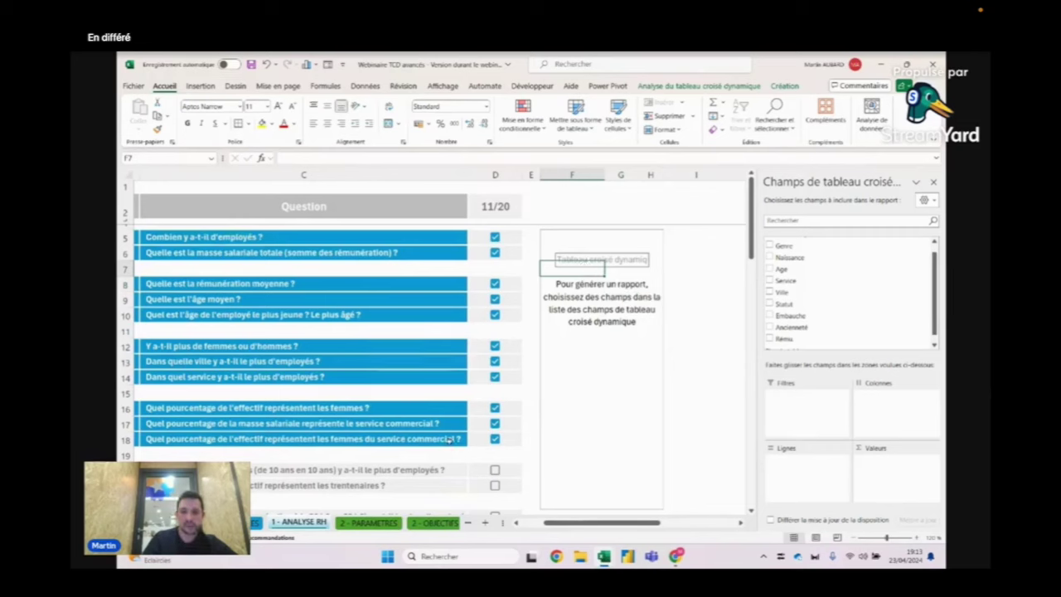
mouse_move(782, 269)
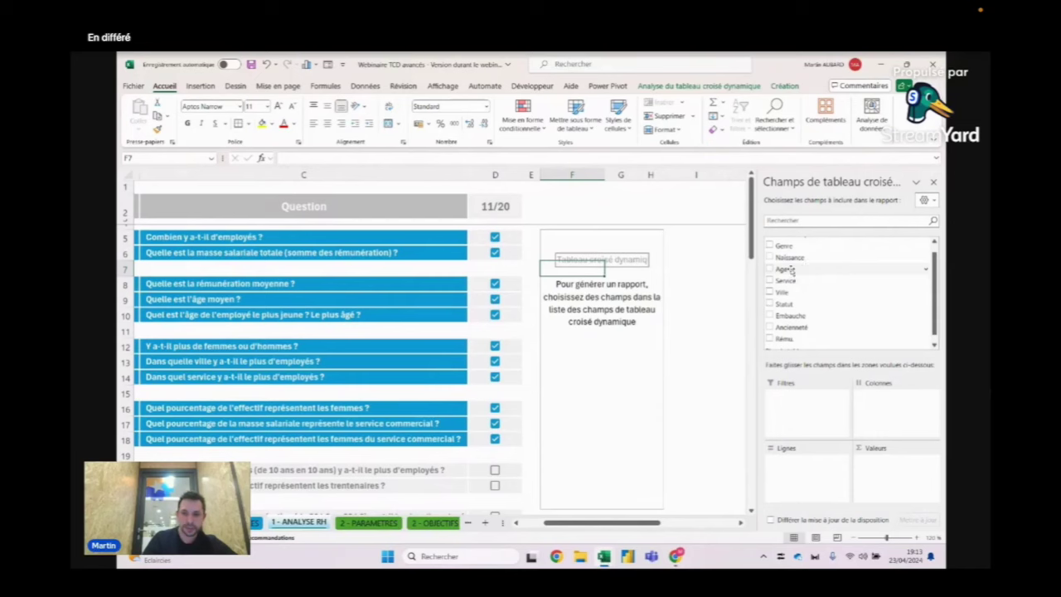
Add Age to the pivot, then move it from Valeurs to Lignes to list each age
left_click_drag(805, 269, 891, 473)
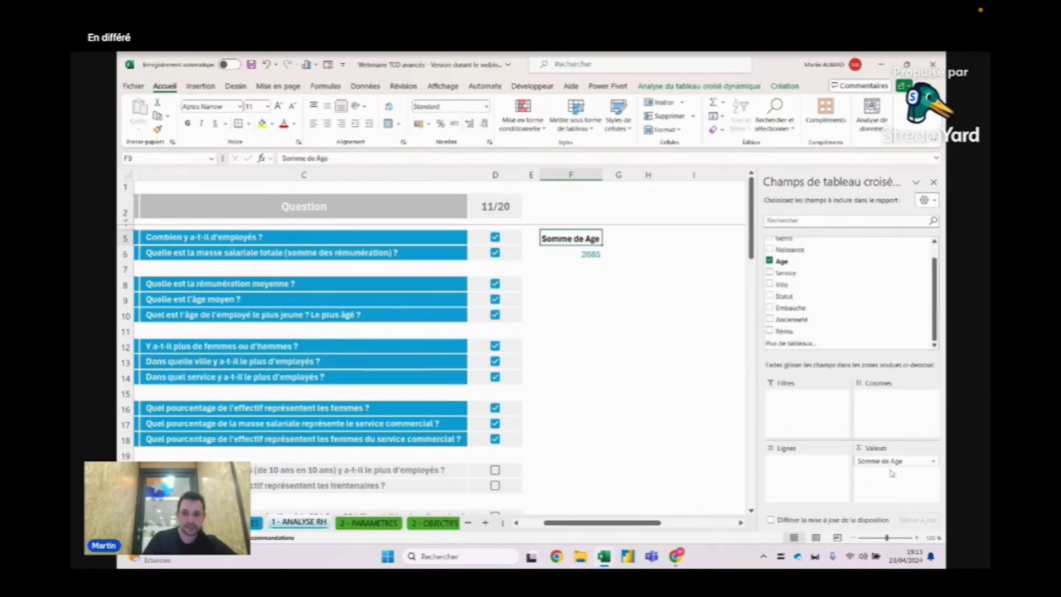
left_click(577, 251)
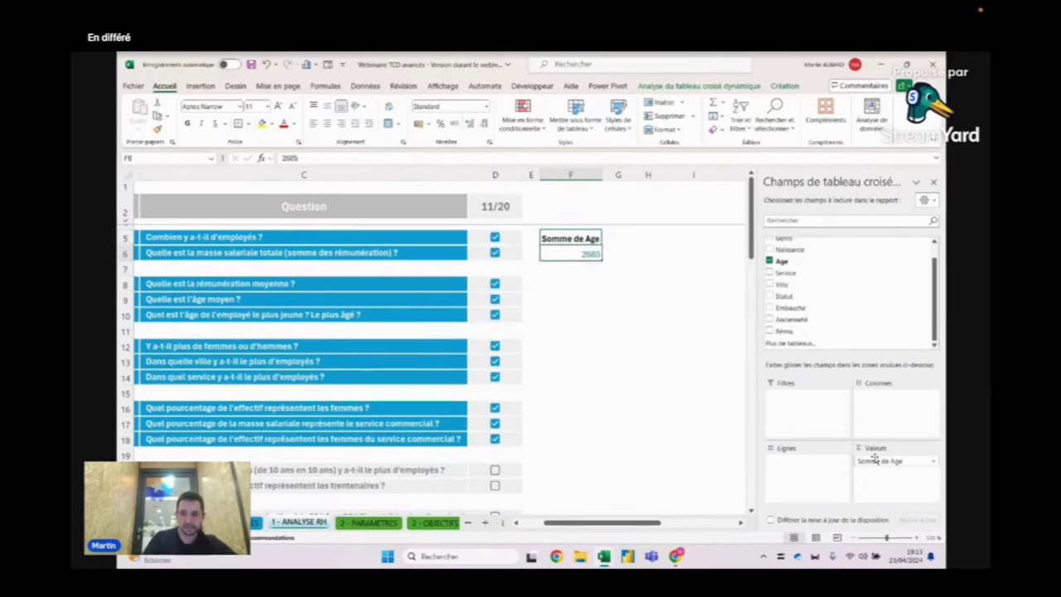
left_click_drag(874, 460, 808, 462)
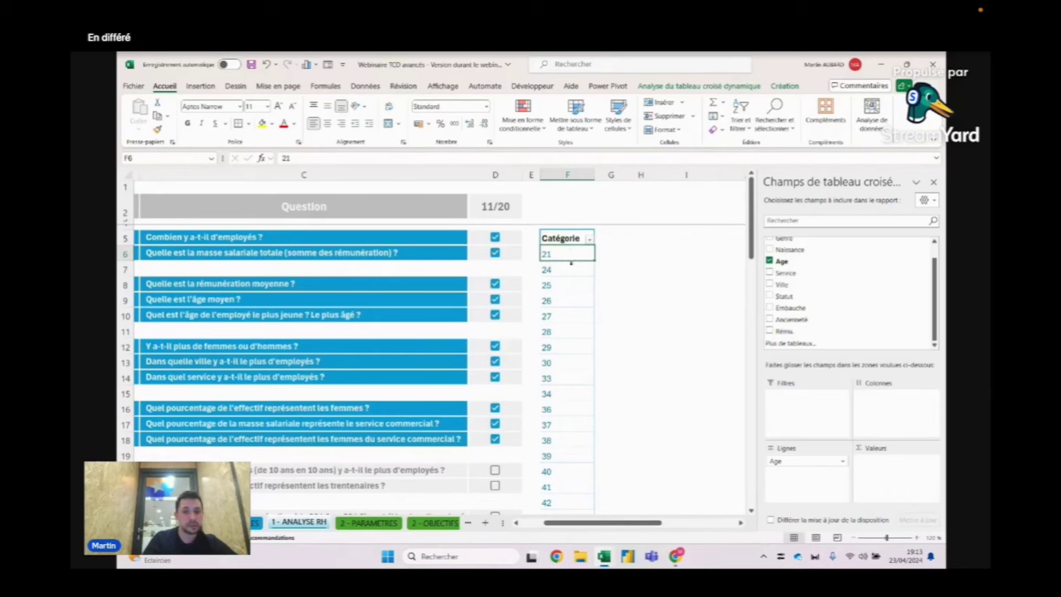
left_click(570, 269)
scroll(829, 277, "up", 1)
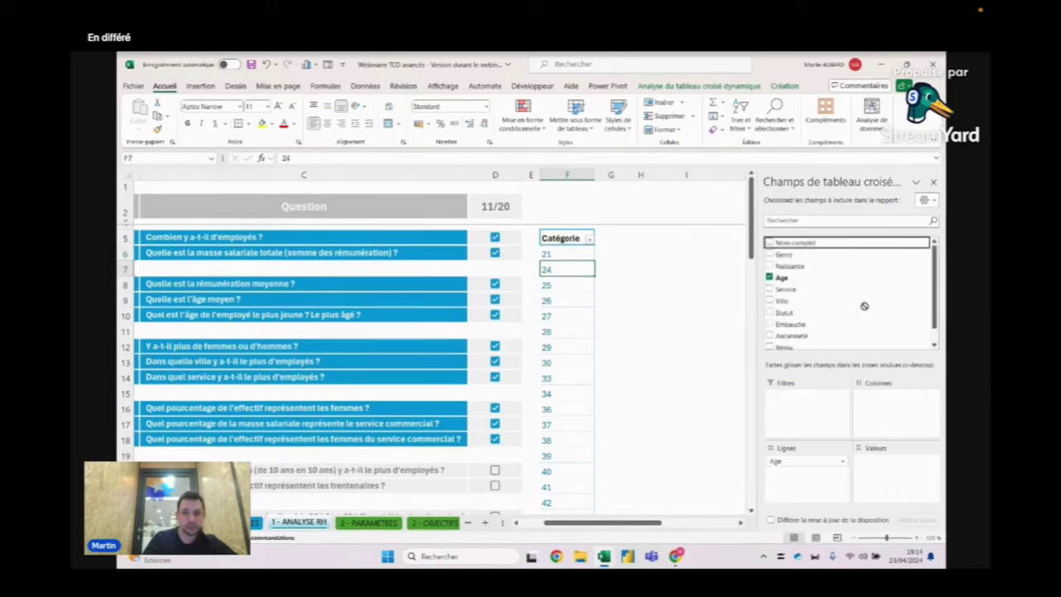
Count employees per age with Nom complet in Valeurs: 9 at age 26, 70 in total
left_click_drag(863, 306, 877, 445)
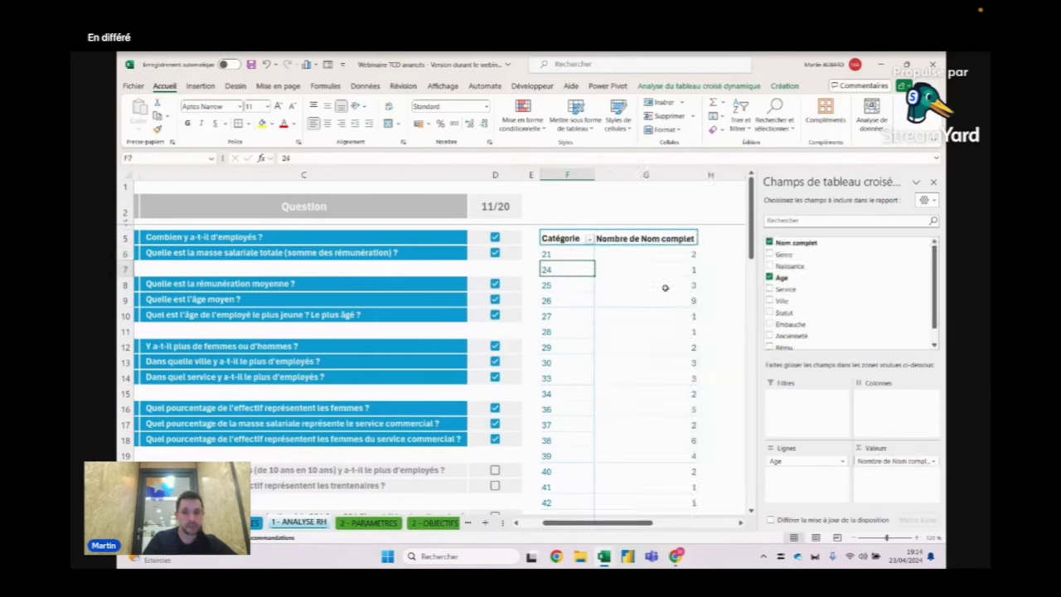
left_click(612, 297)
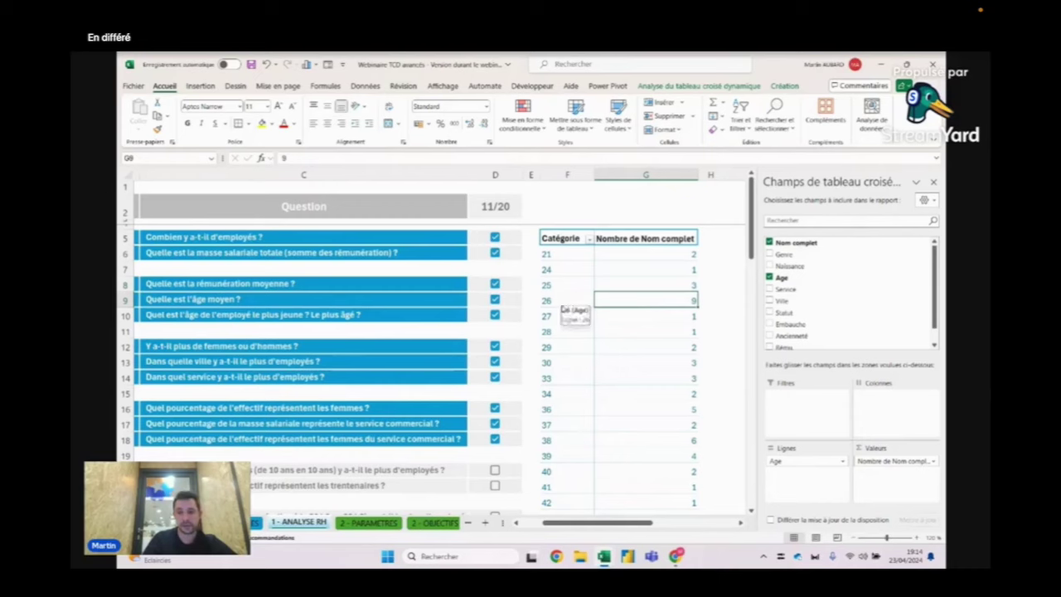
scroll(580, 331, "down", 2)
left_click(681, 367)
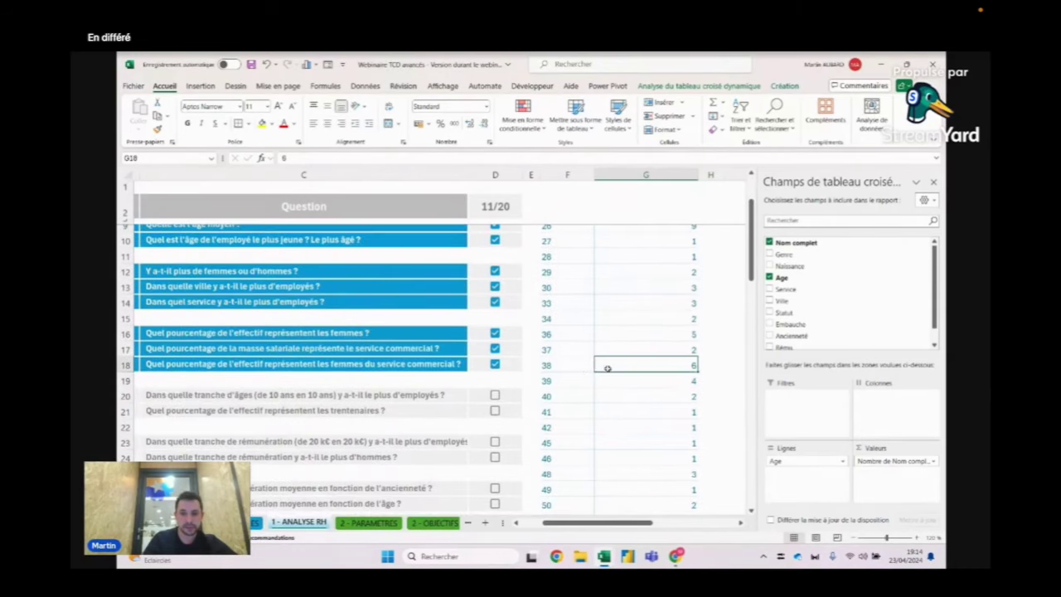
scroll(574, 367, "down", 4)
left_click(681, 334)
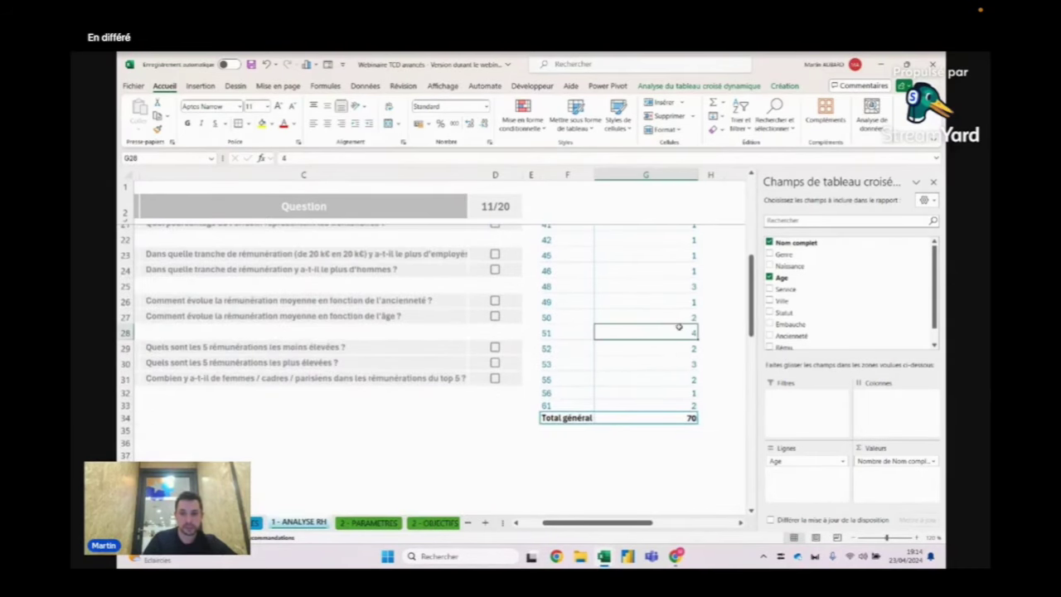
scroll(572, 333, "up", 4)
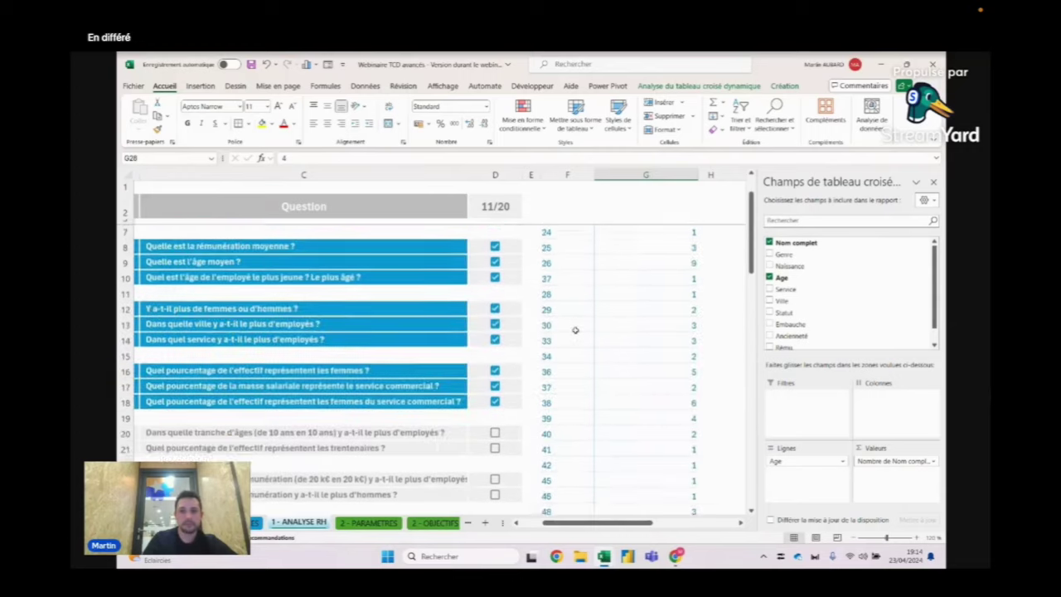
scroll(573, 333, "up", 1)
scroll(581, 352, "down", 1)
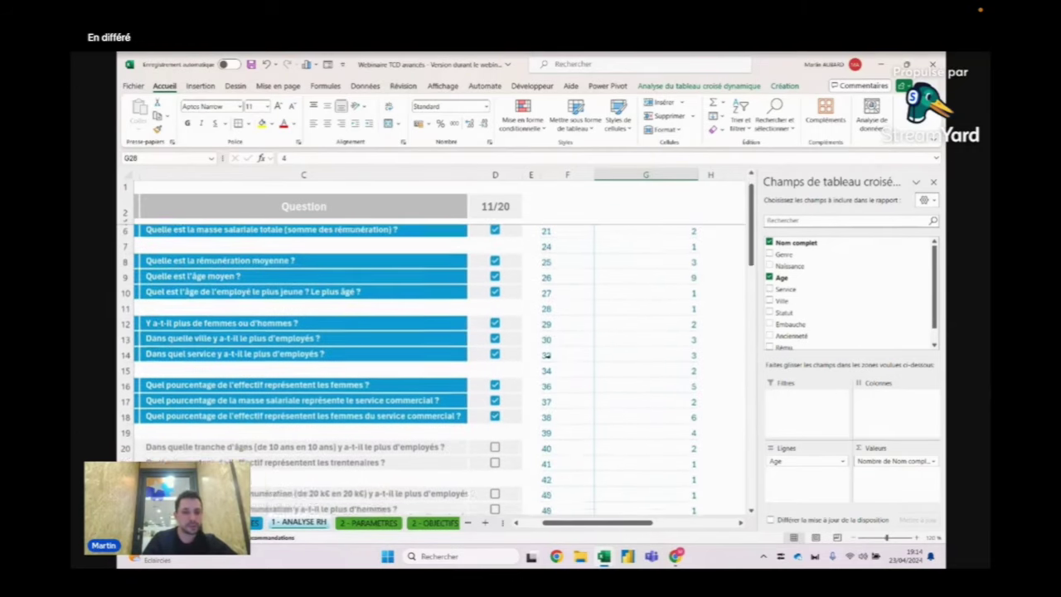
scroll(325, 365, "down", 1)
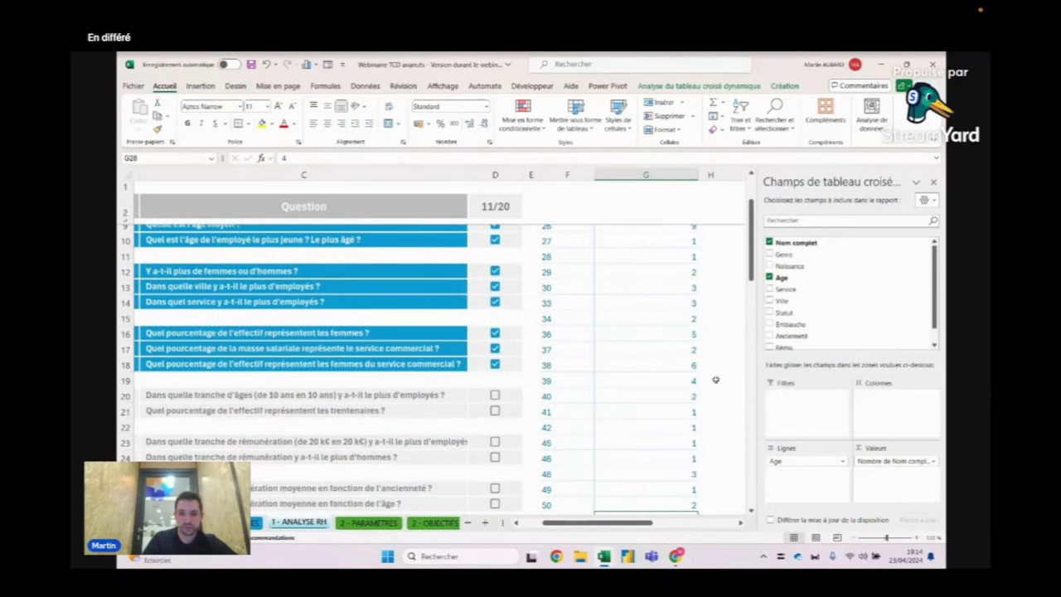
left_click_drag(694, 271, 694, 361)
scroll(693, 352, "up", 2)
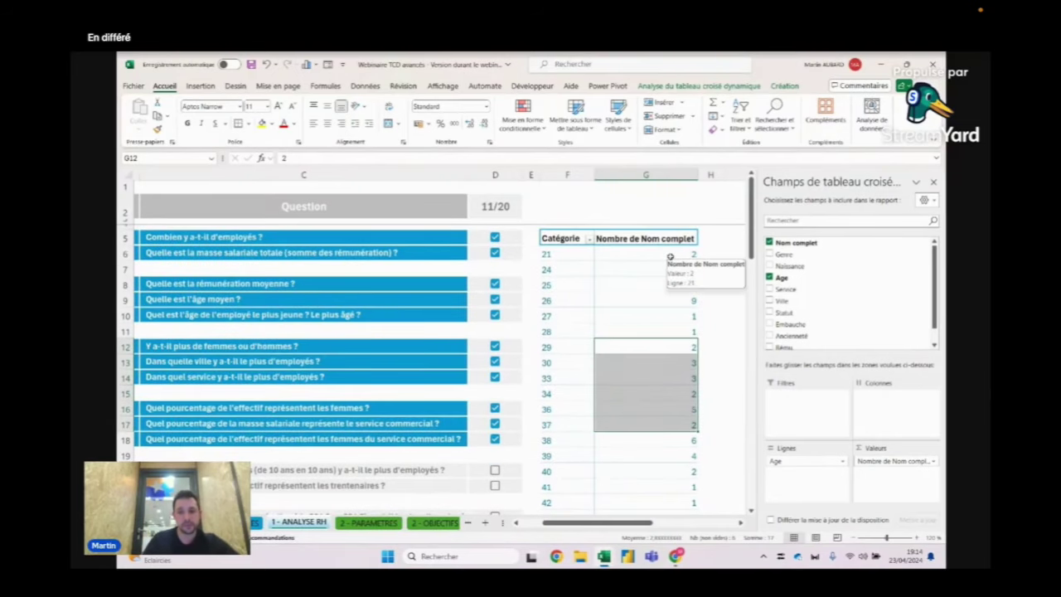
Rename the Nombre de Nom complet count header to Effectif
left_click(567, 285)
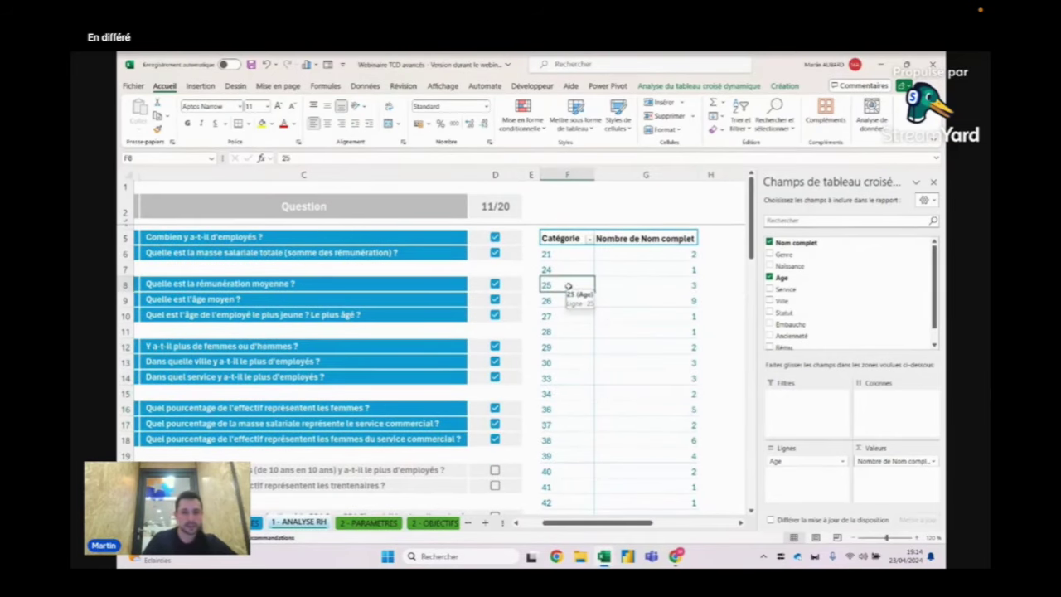
right_click(567, 286)
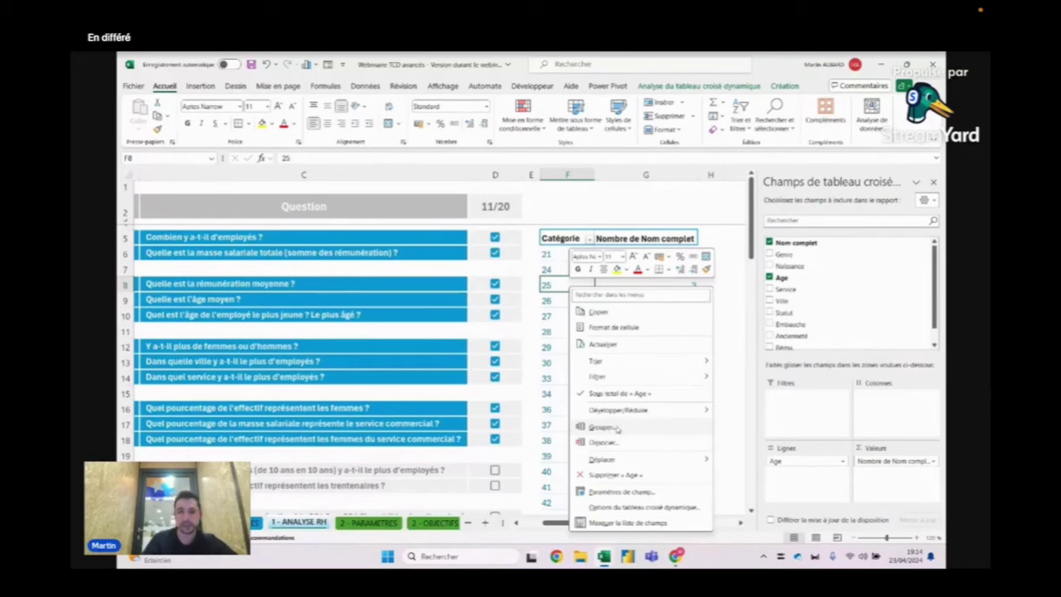
left_click(567, 297)
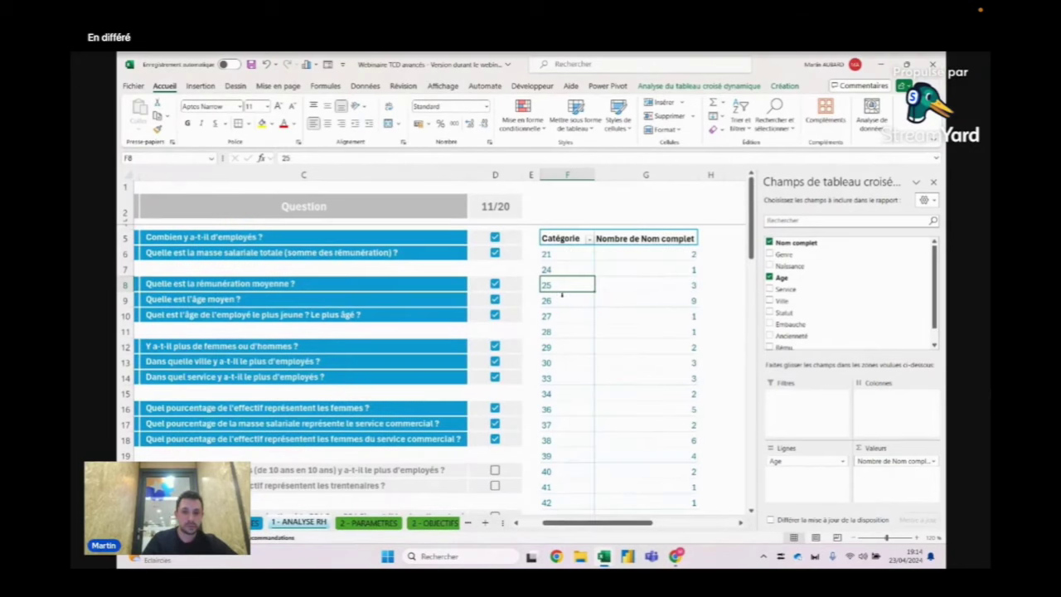
left_click(571, 299)
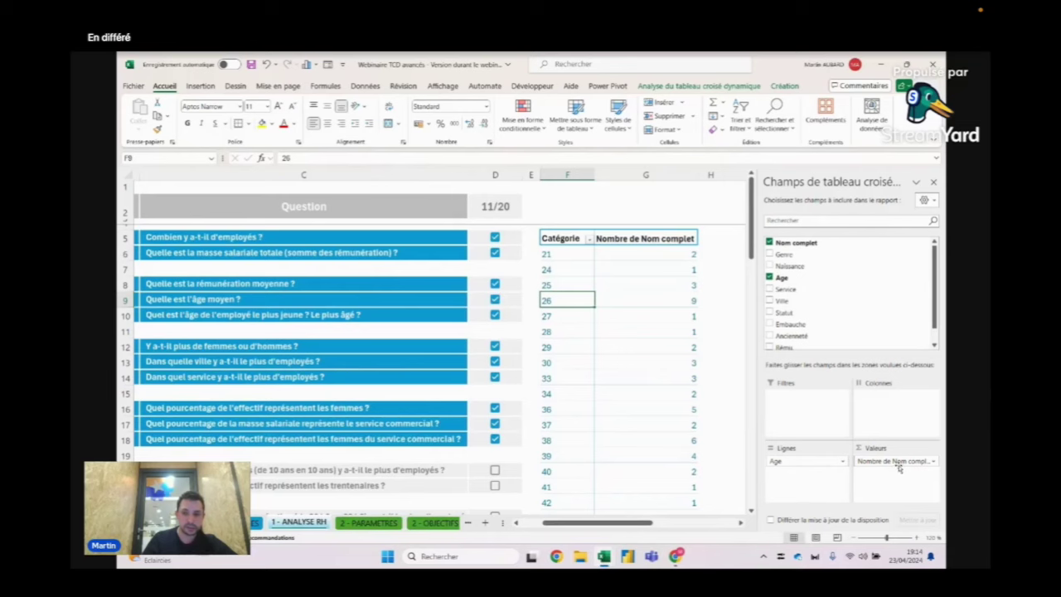
left_click(675, 233)
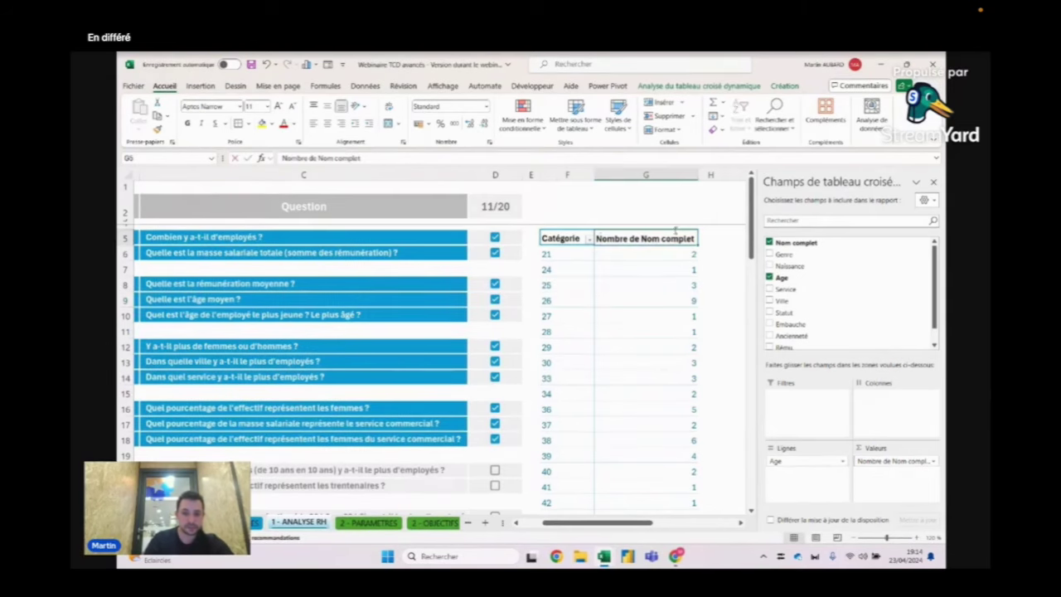
type("Effectif")
key("Return")
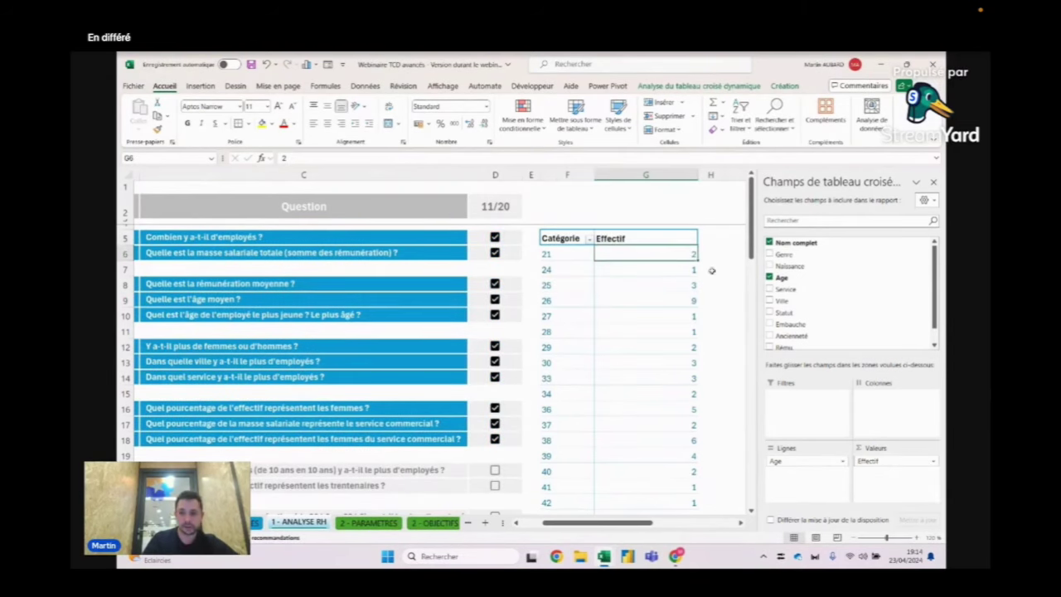
left_click(557, 300)
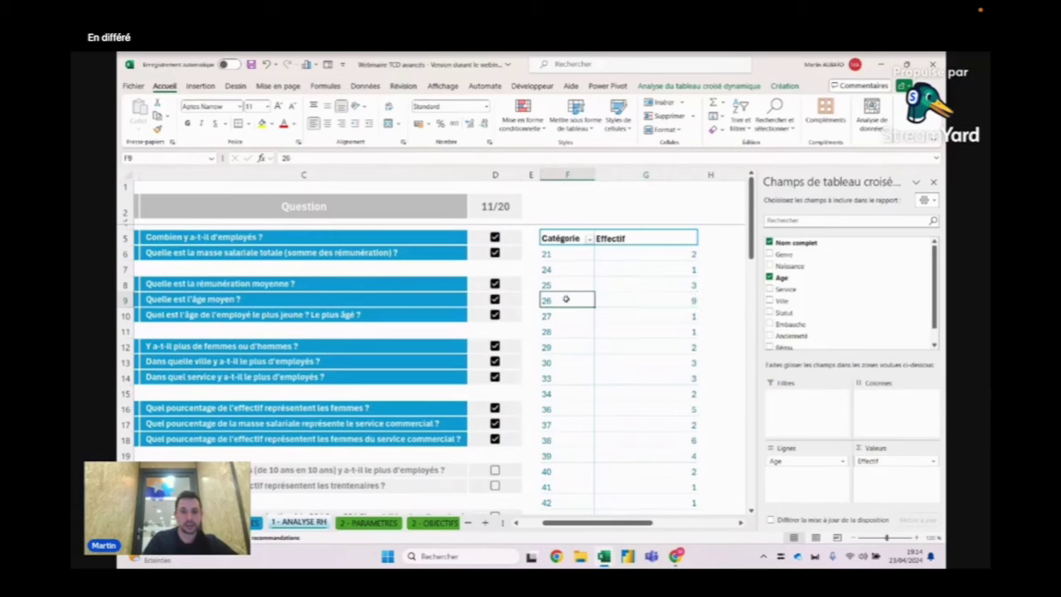
right_click(566, 300)
Group ages into ten-year bands from 20 to 60, with 30-39 largest at 25
left_click(598, 193)
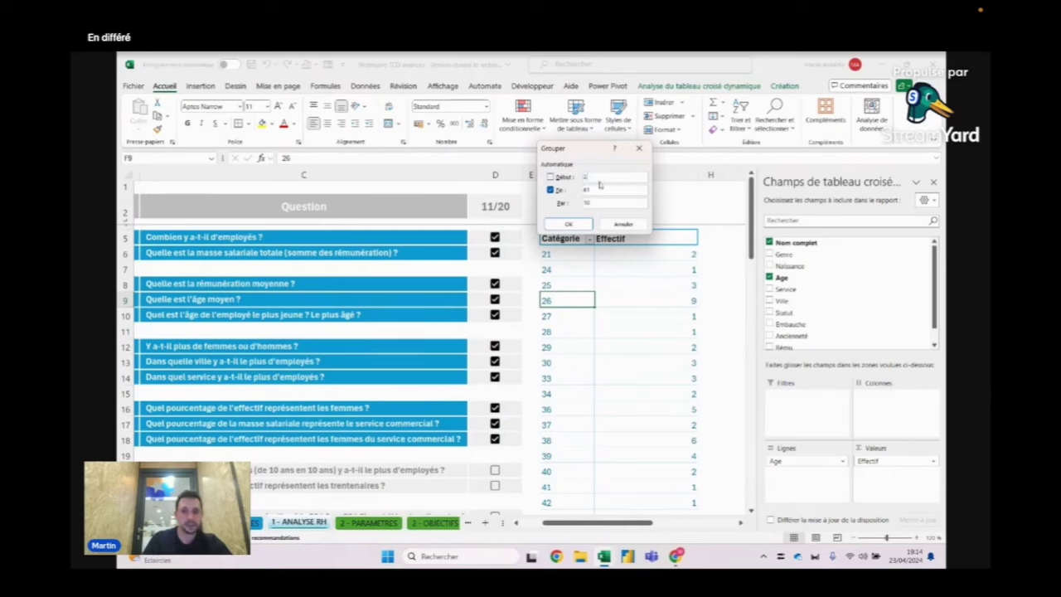
type("0")
key("Tab")
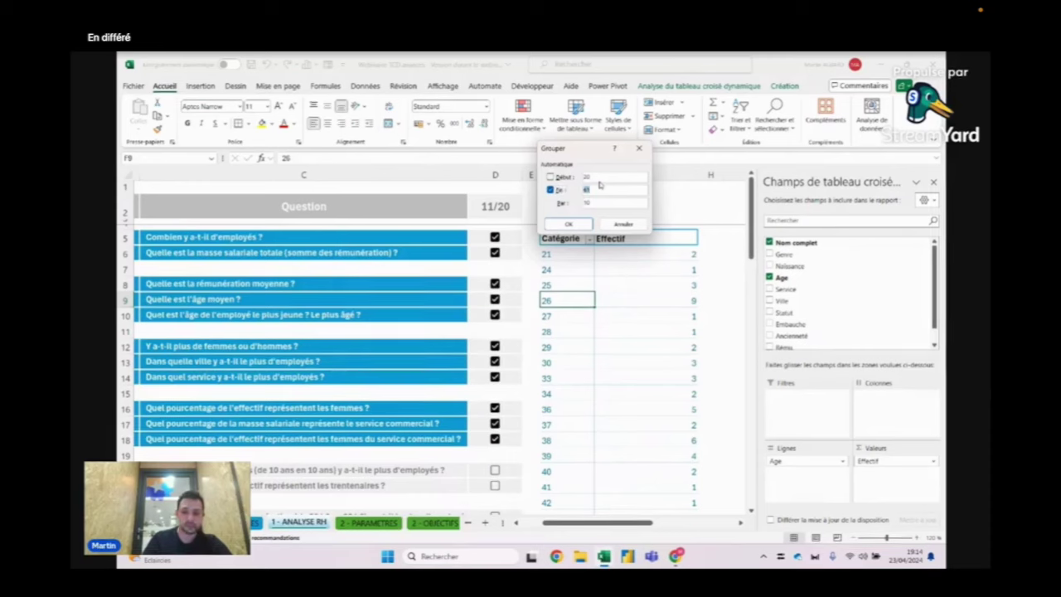
type("6")
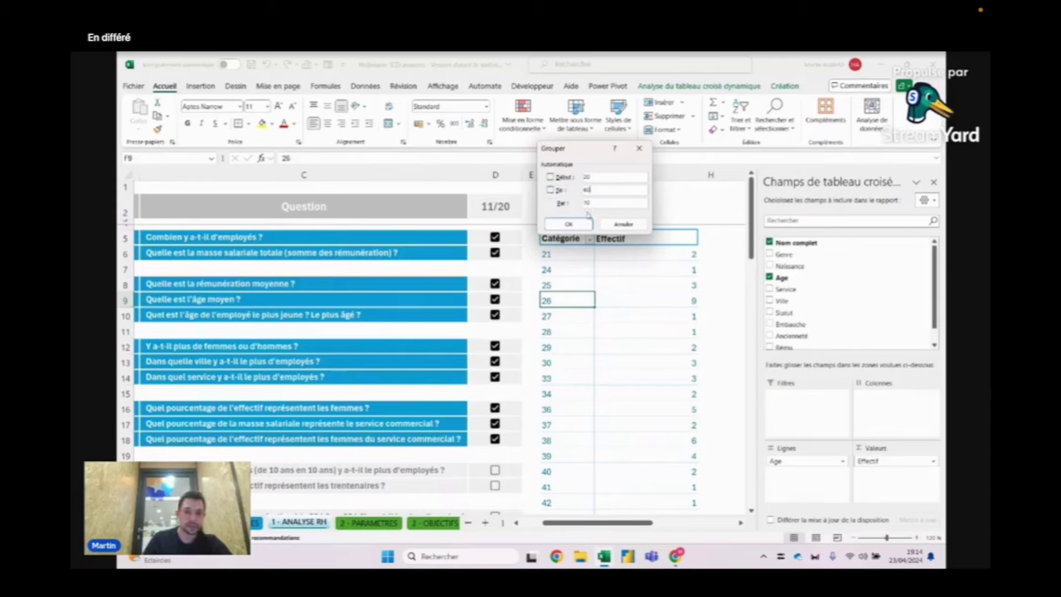
left_click(586, 223)
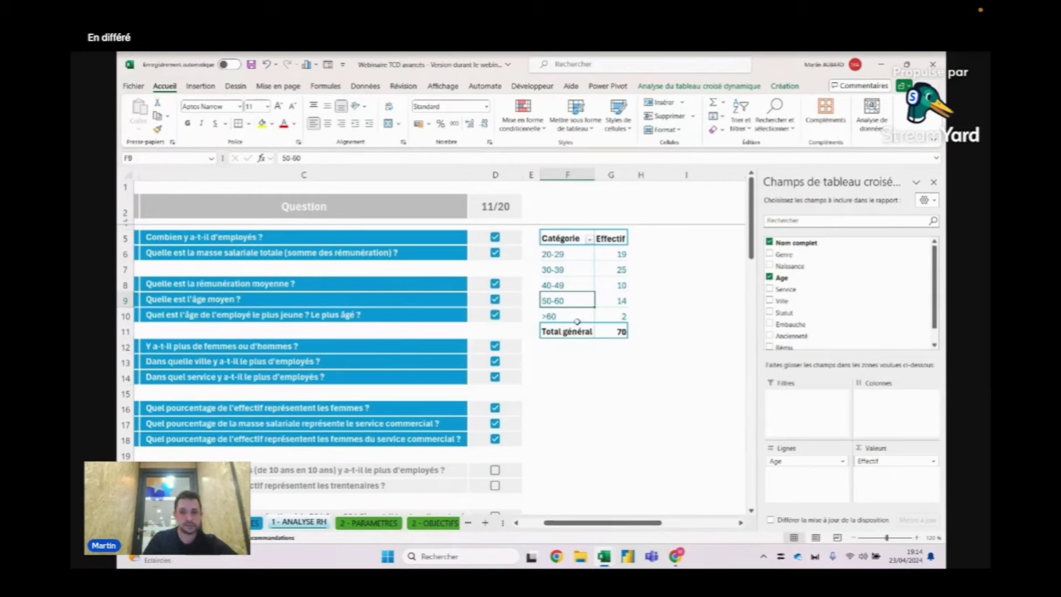
left_click(611, 287)
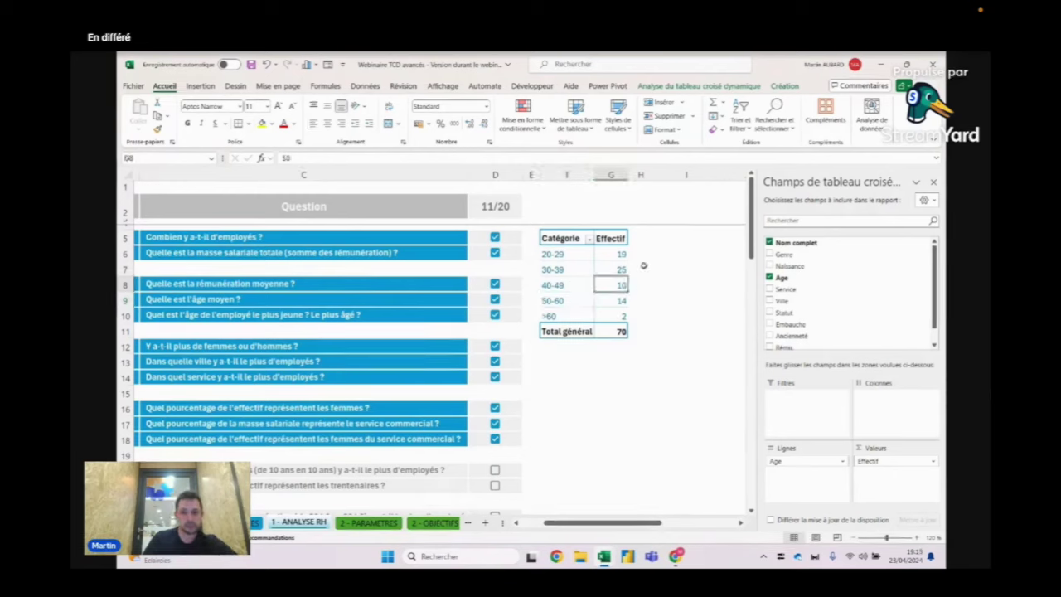
left_click(621, 269)
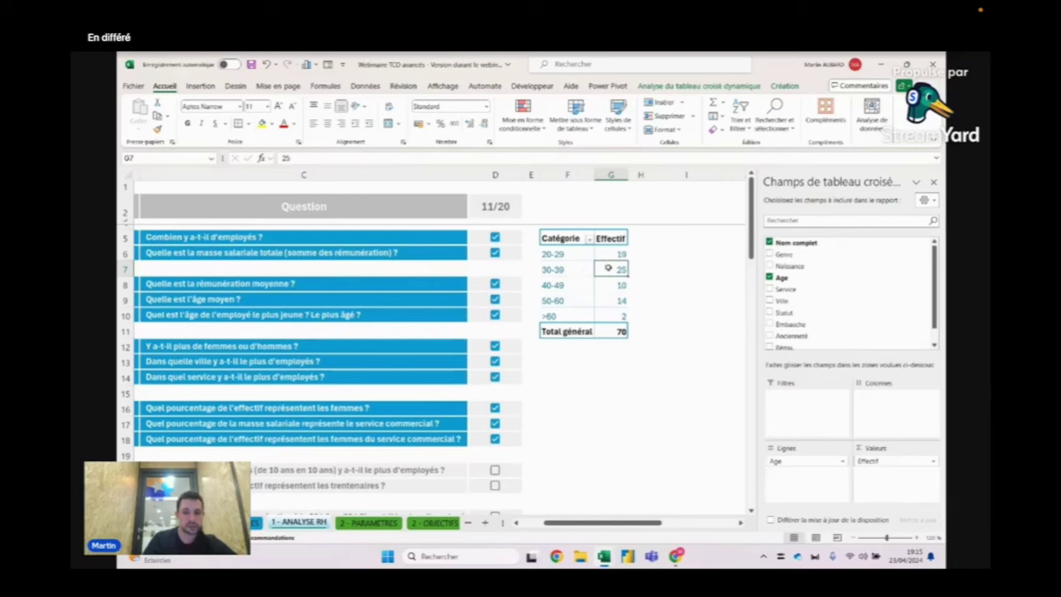
mouse_move(610, 269)
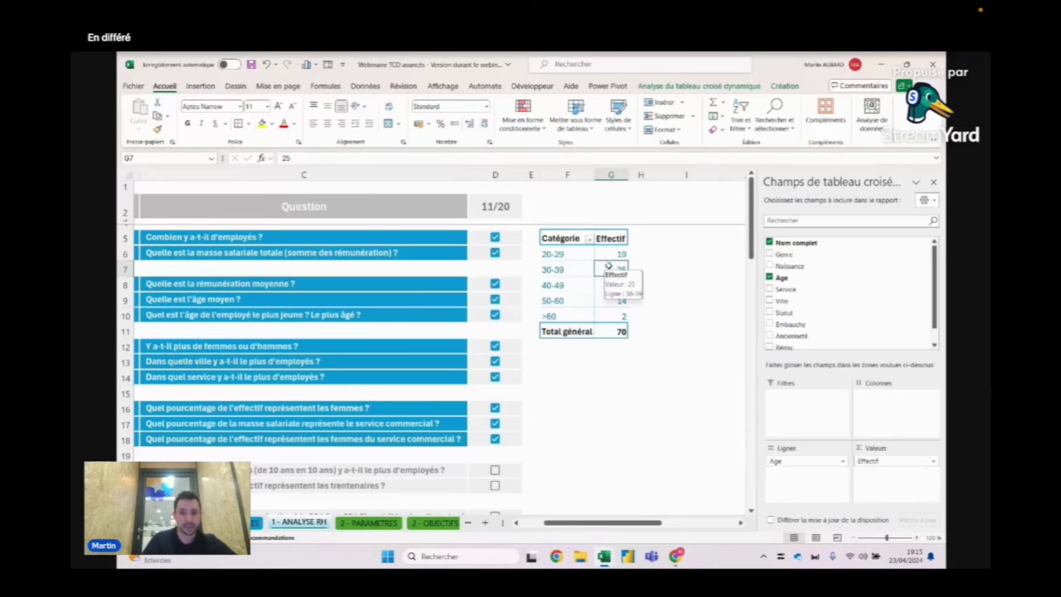
scroll(580, 263, "down", 1)
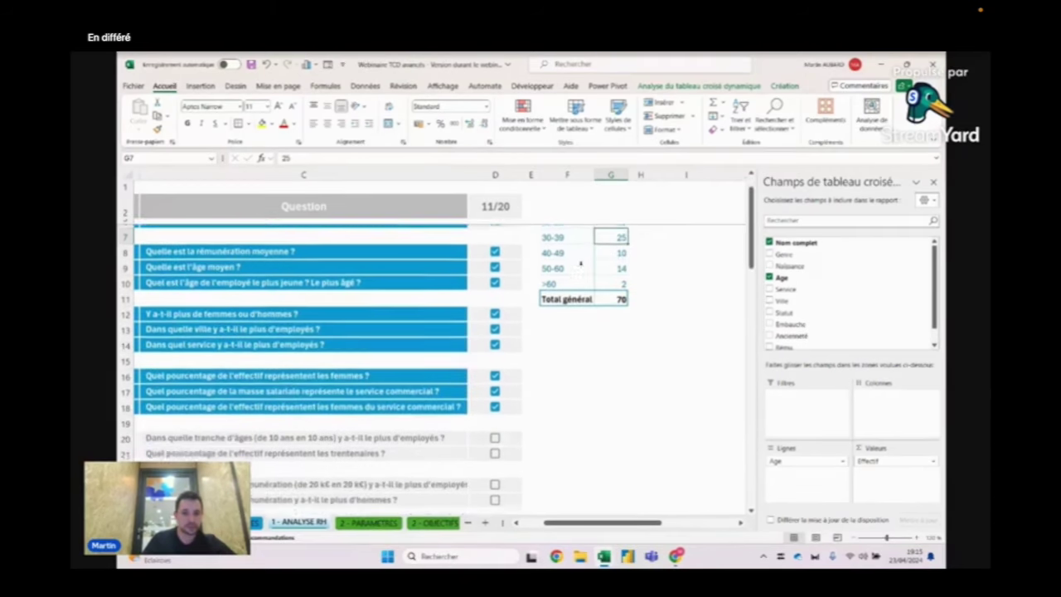
scroll(584, 263, "up", 1)
Tick the checkboxes in D20 and D21 for the age-band and thirty-somethings questions, reaching 13/20
left_click(584, 263)
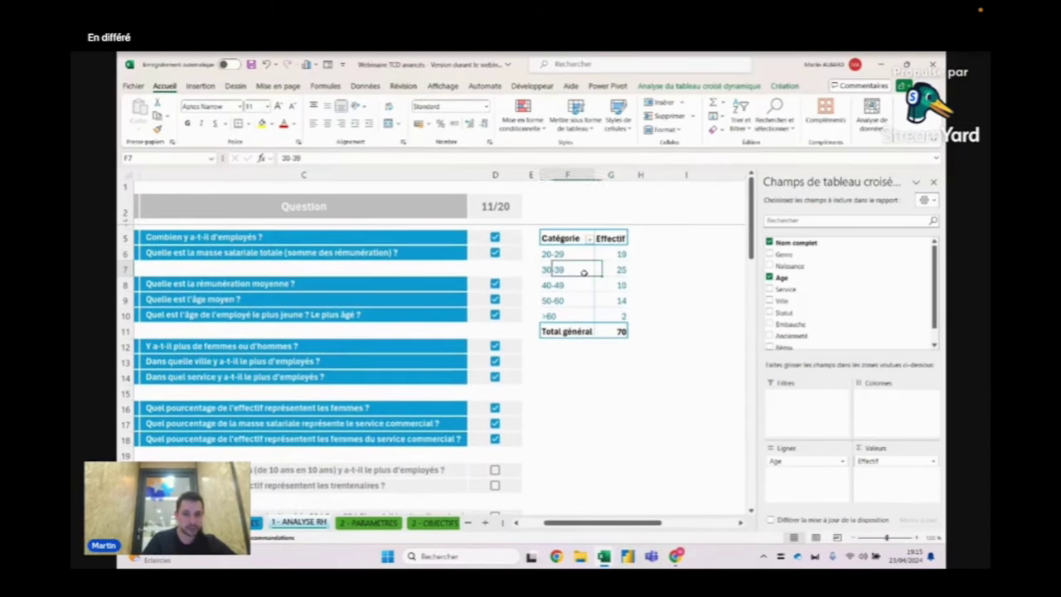
scroll(514, 397, "down", 1)
left_click(495, 432)
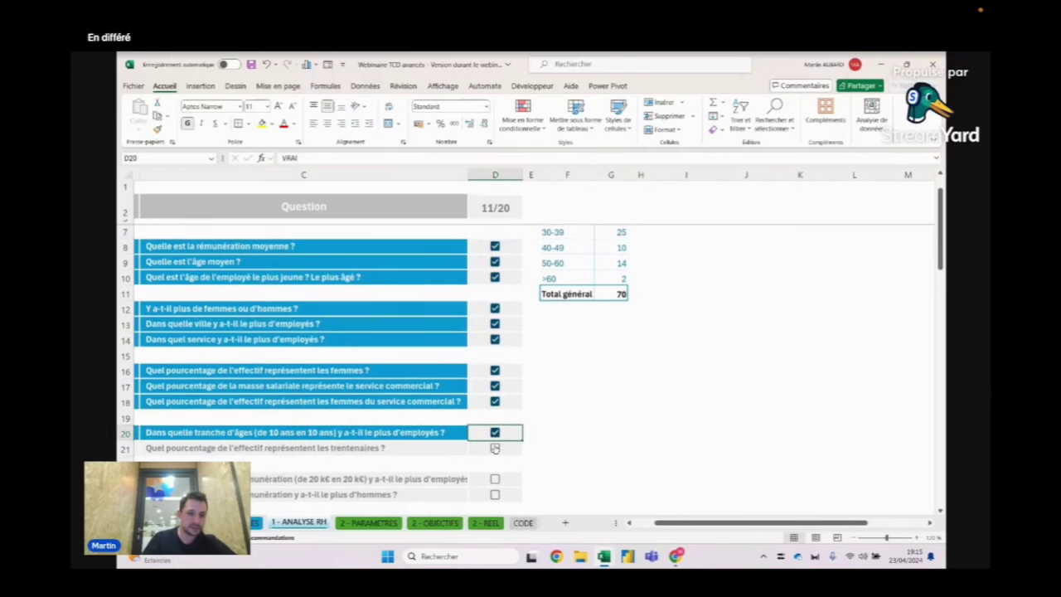
left_click(494, 448)
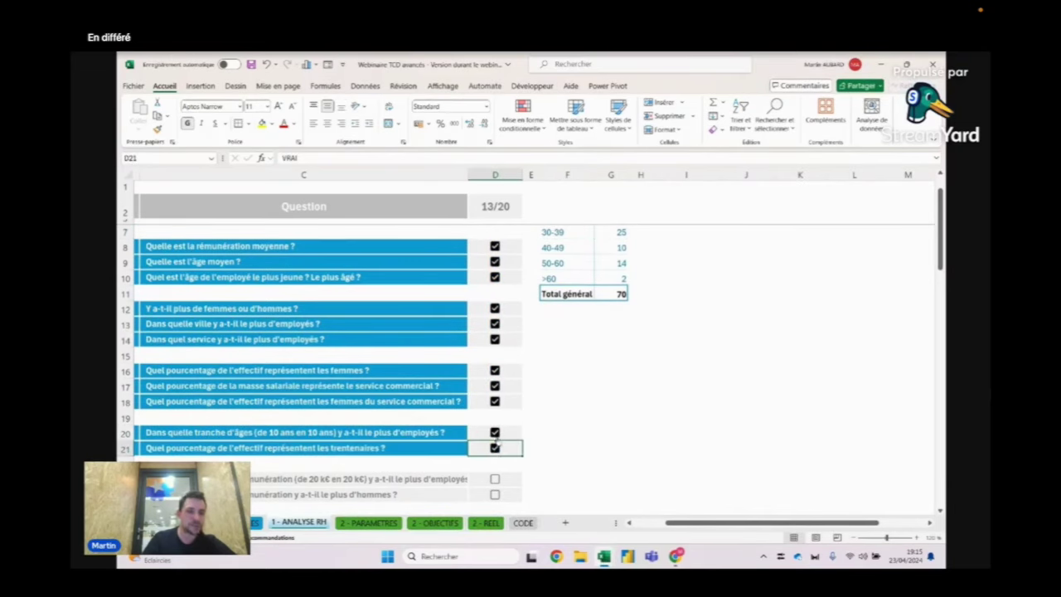
scroll(495, 442, "down", 2)
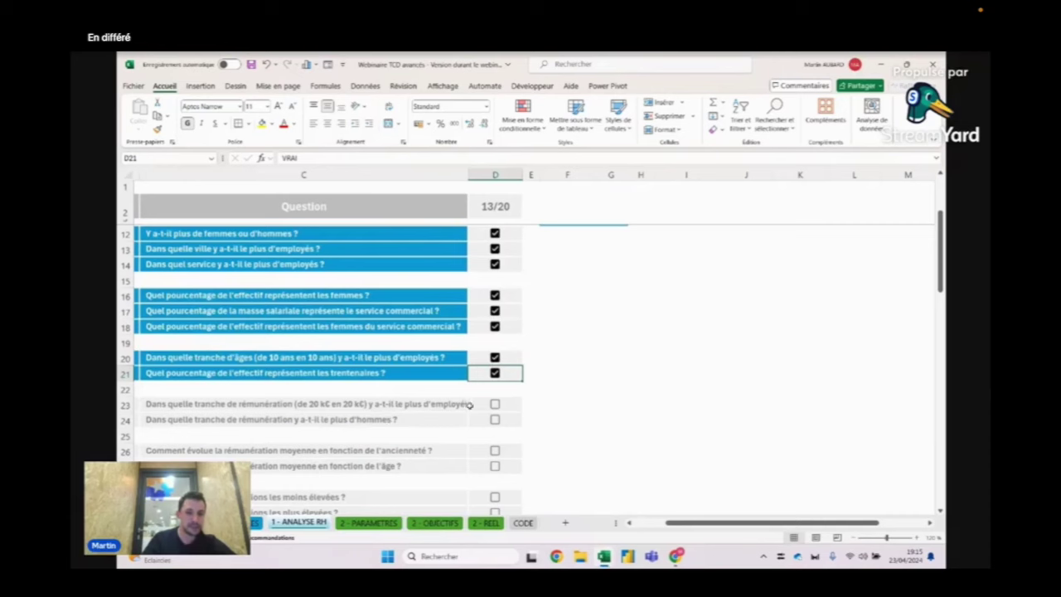
scroll(480, 405, "up", 3)
Replace Age with the Rému salary field in the pivot rows
left_click(570, 284)
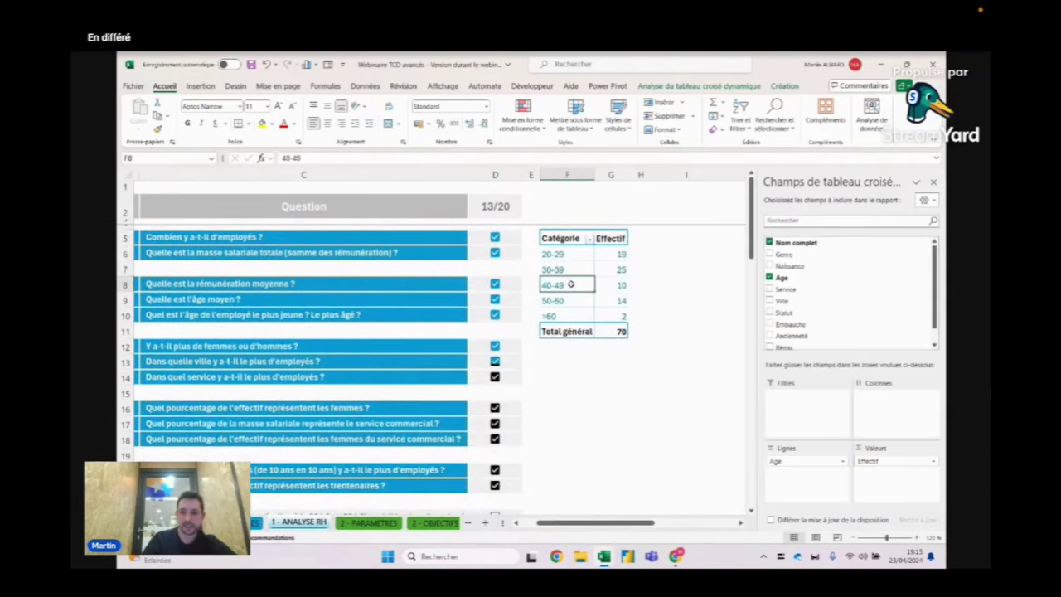
left_click(769, 278)
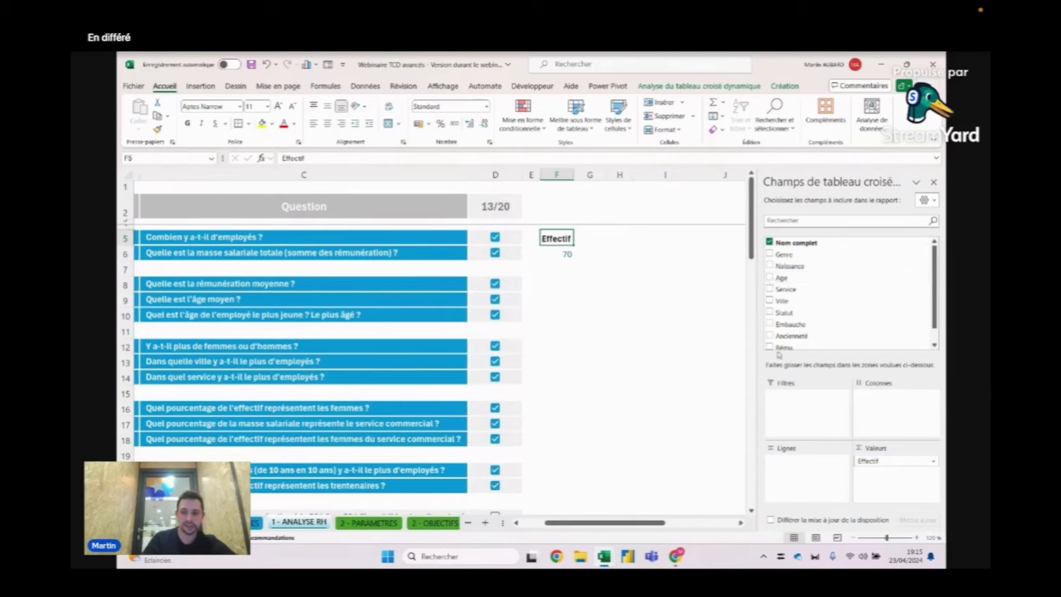
scroll(812, 313, "down", 1)
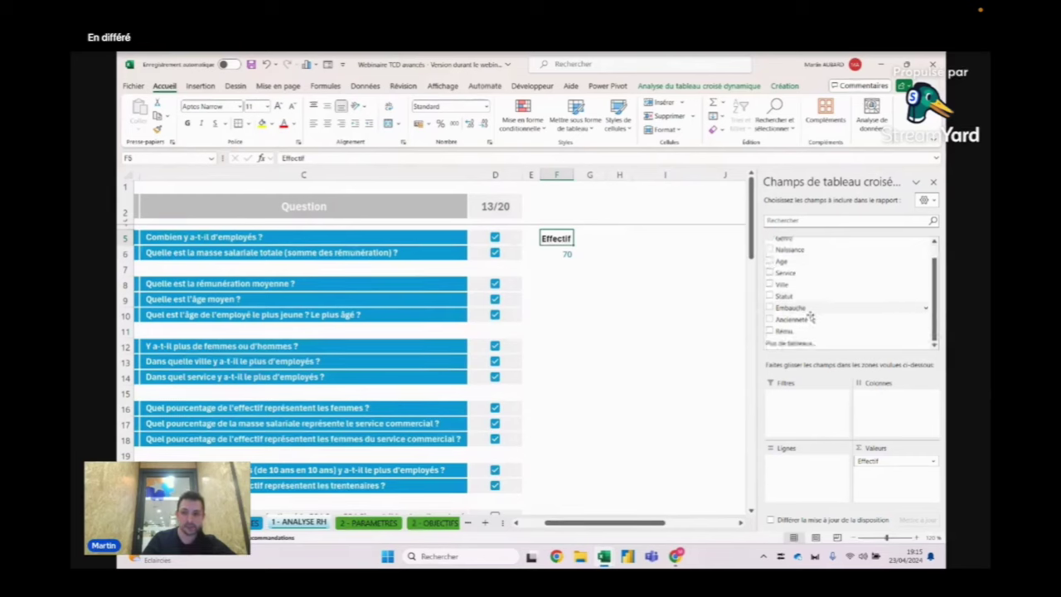
left_click_drag(796, 330, 812, 477)
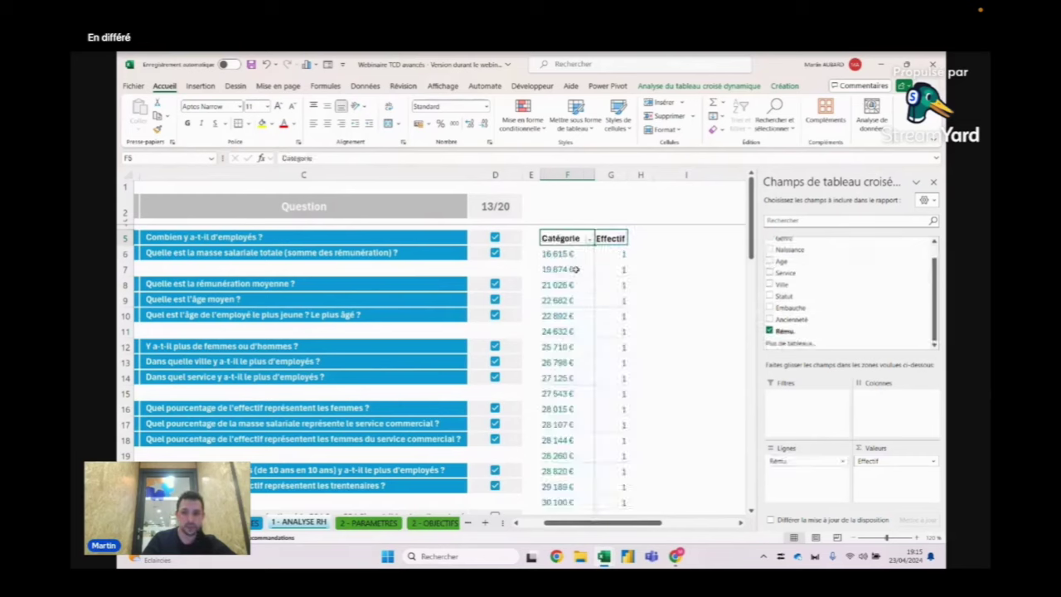
left_click(574, 269)
right_click(574, 269)
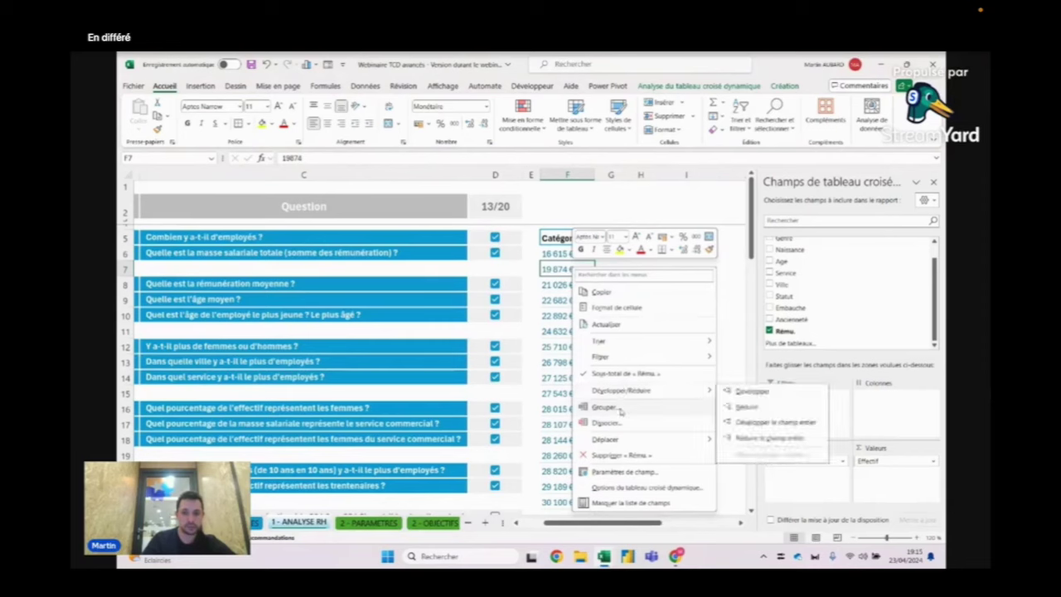
left_click(620, 408)
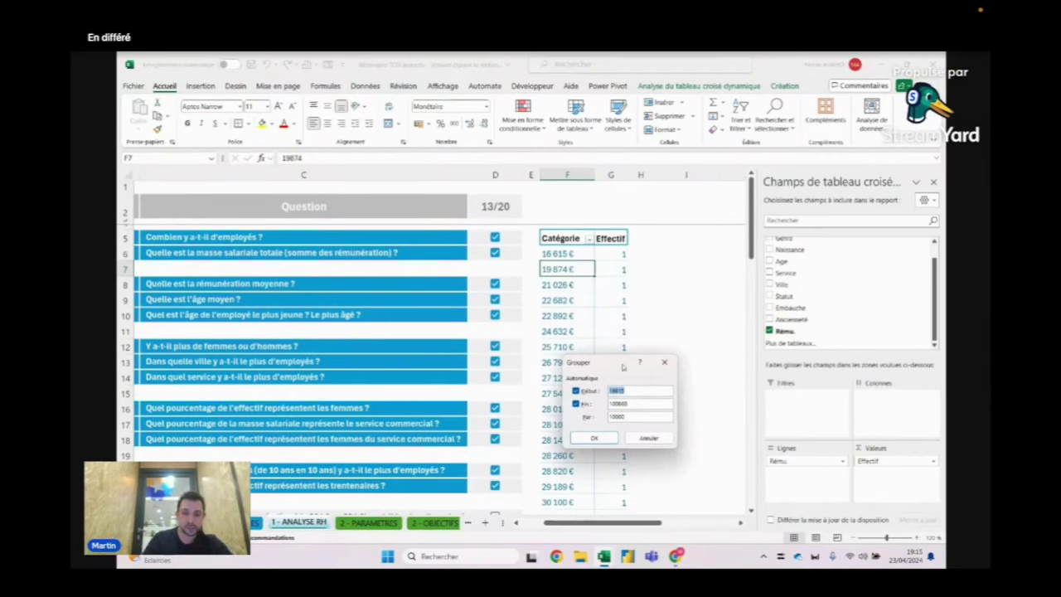
type("10000")
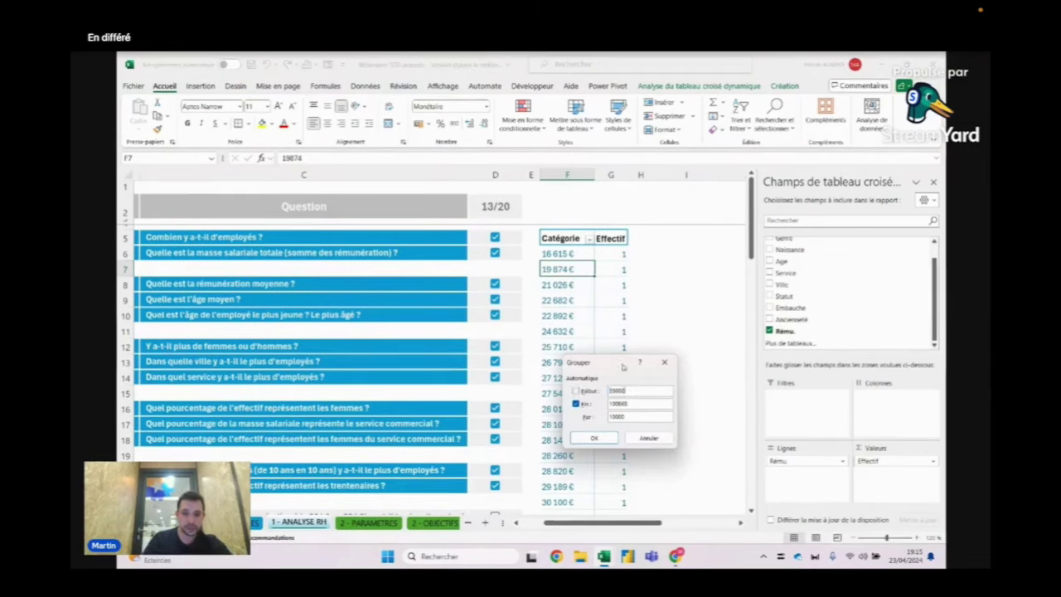
key("Tab")
key("Tab")
type("12")
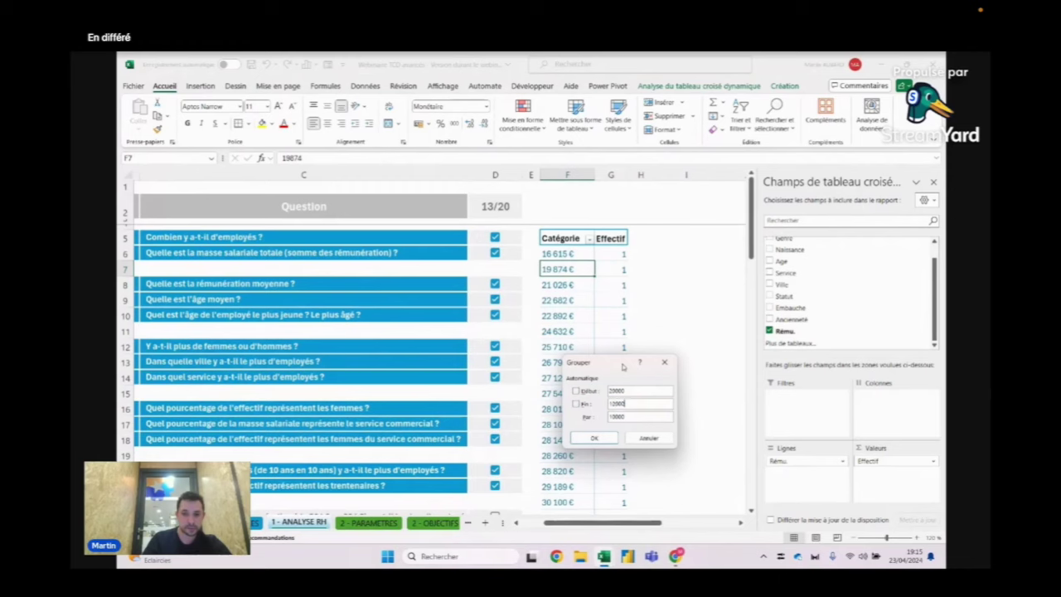
type("0")
key("Tab")
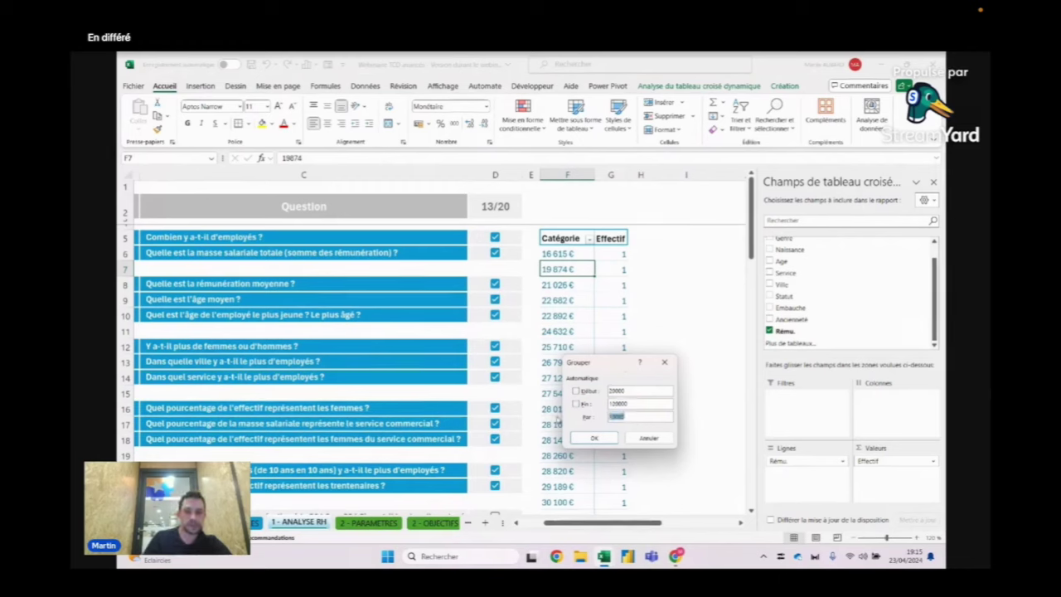
type("1")
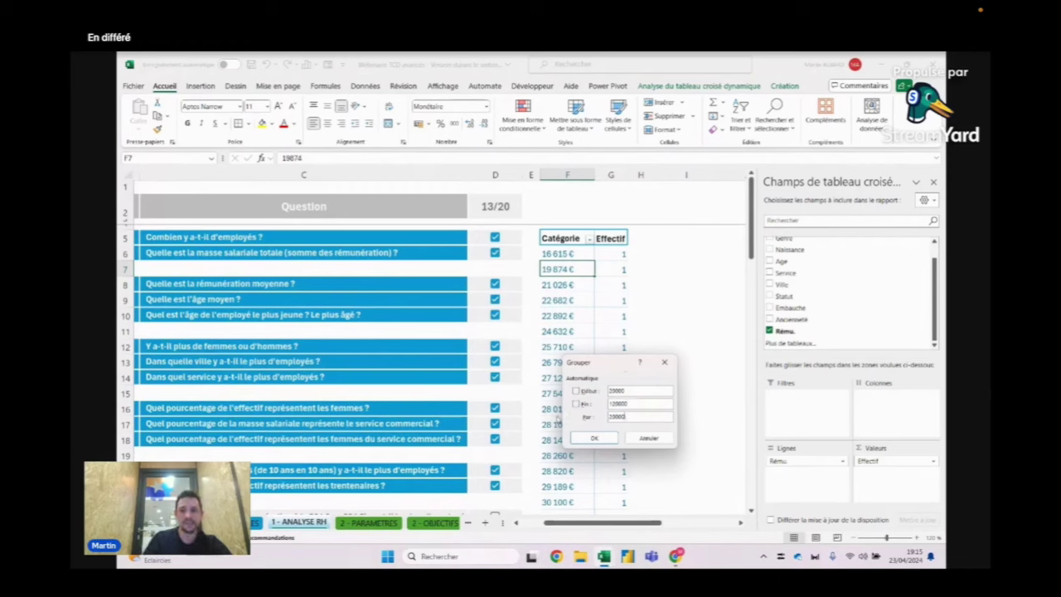
left_click(593, 438)
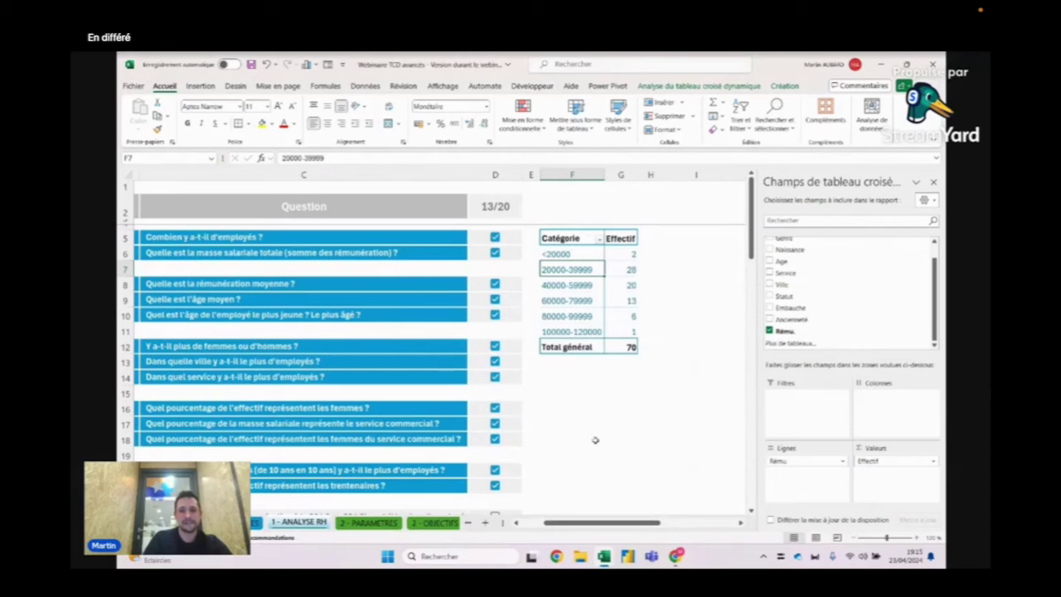
left_click(623, 269)
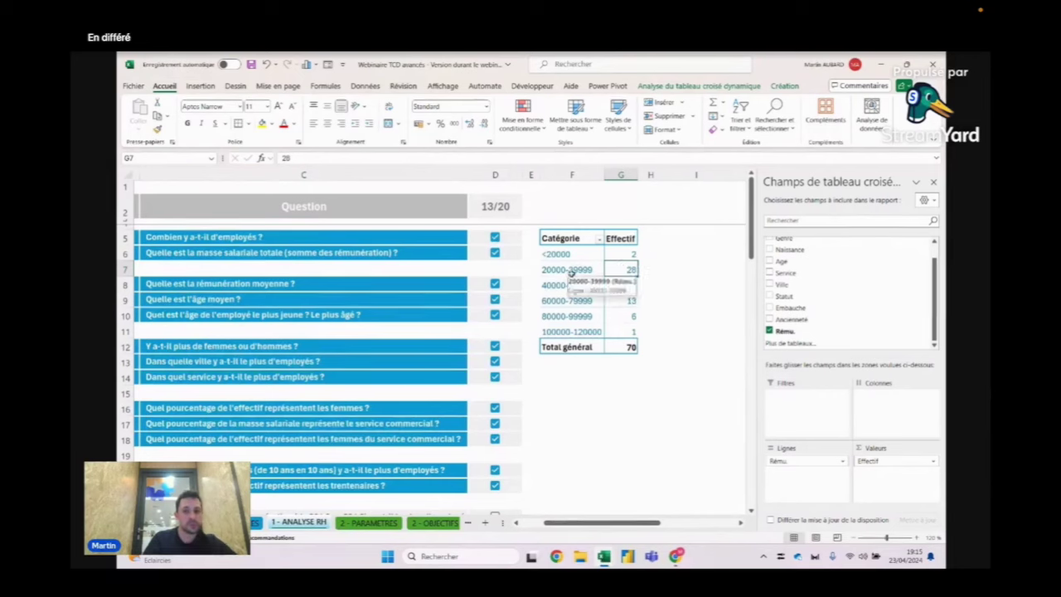
mouse_move(626, 269)
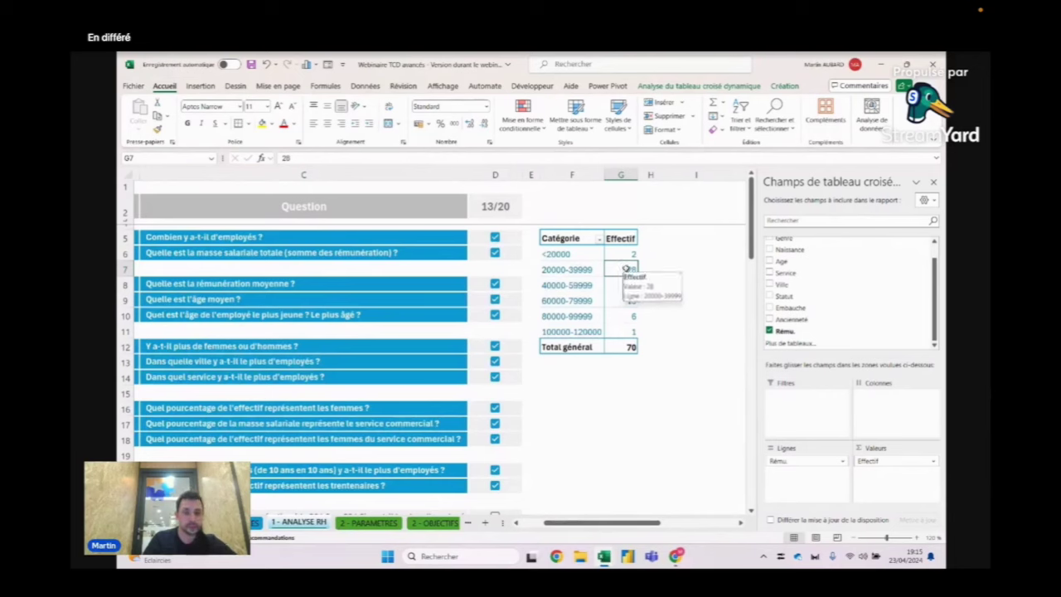
left_click(572, 270)
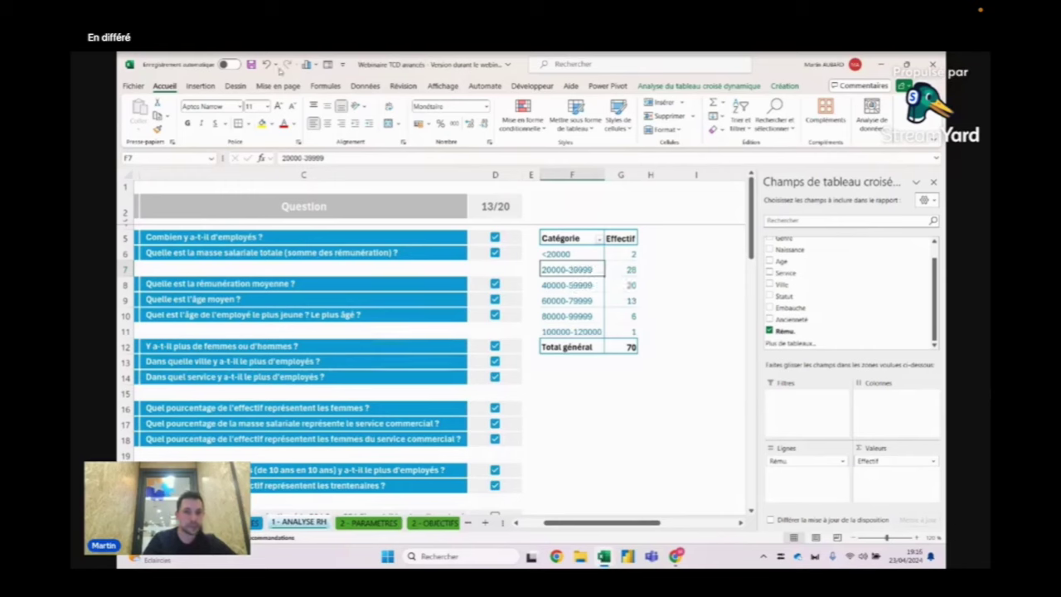
left_click(200, 86)
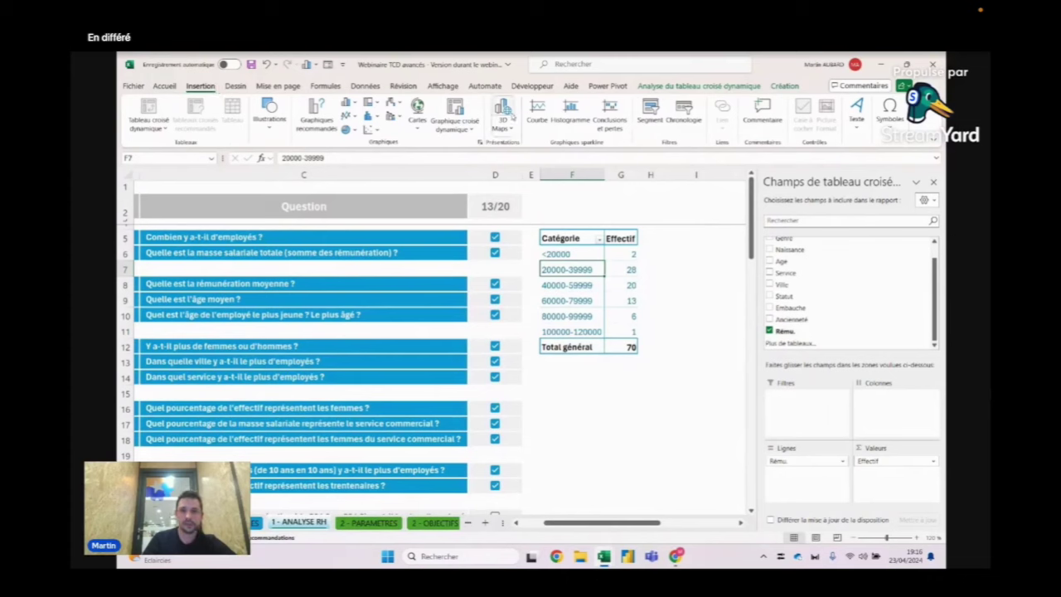
left_click(454, 109)
mouse_move(530, 278)
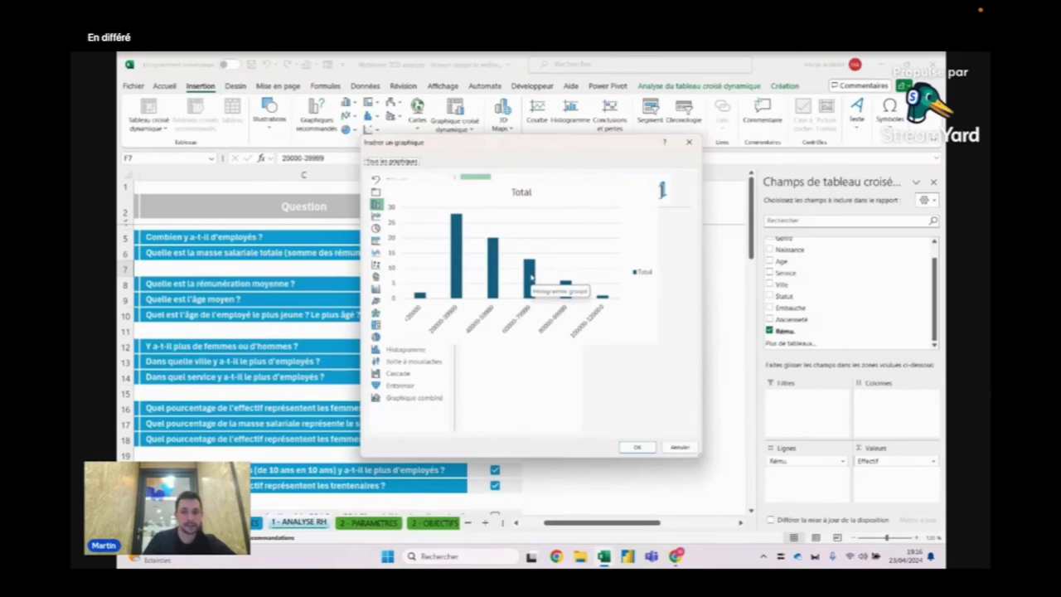
left_click(636, 447)
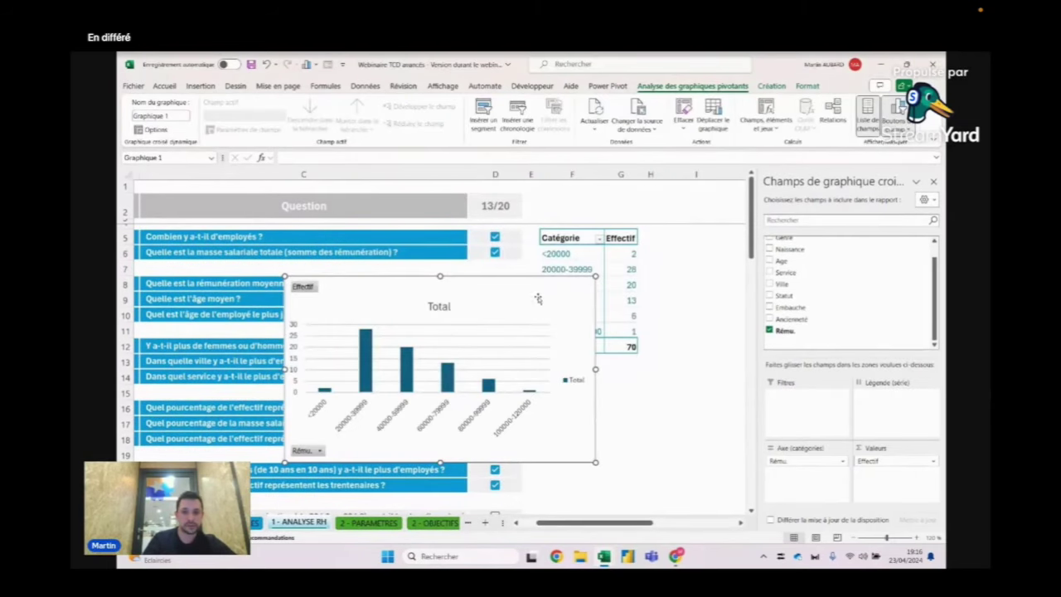
left_click_drag(538, 299, 542, 343)
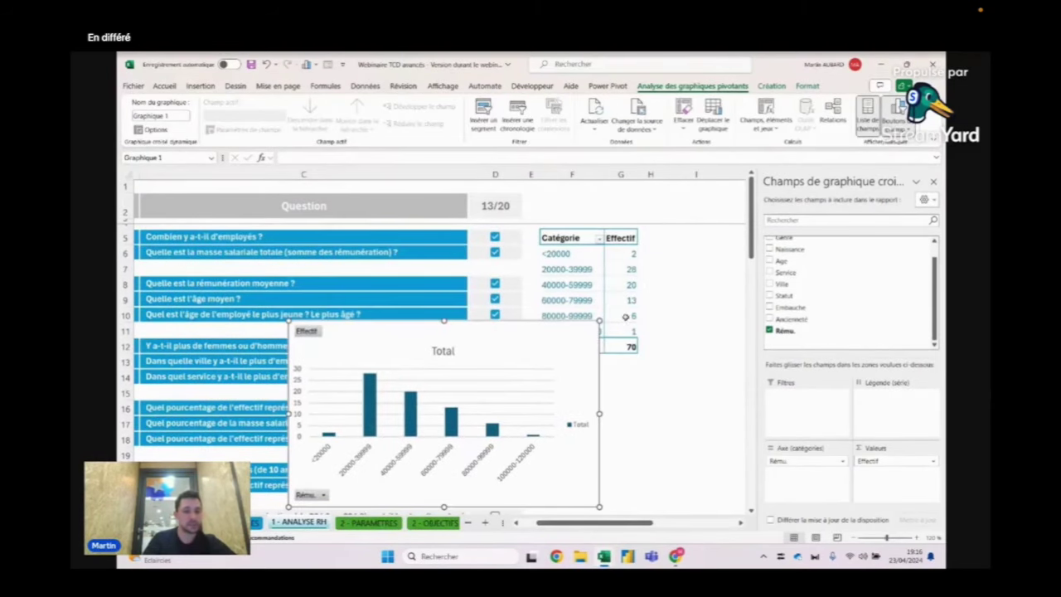
left_click(620, 300)
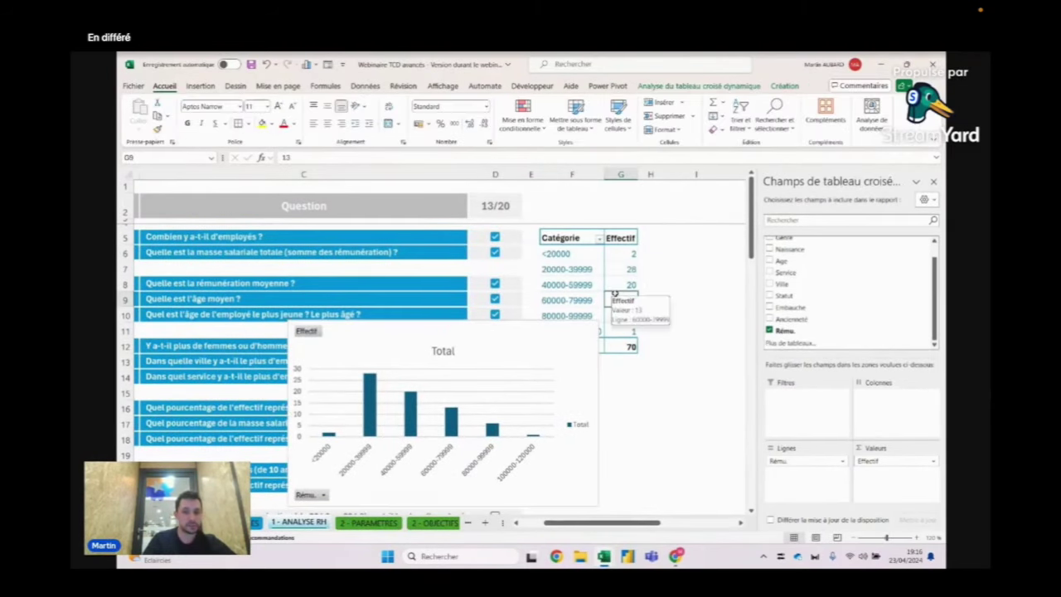
left_click(545, 326)
key("Delete")
Add Genre to Colonnes so each salary band shows Femme and Homme counts
left_click(594, 284)
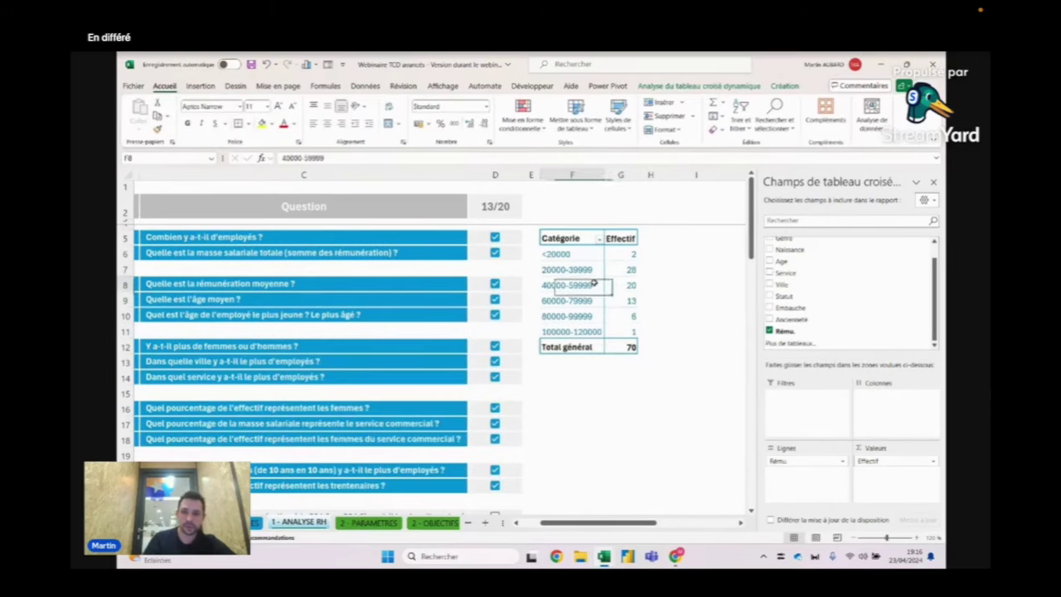
scroll(791, 273, "up", 2)
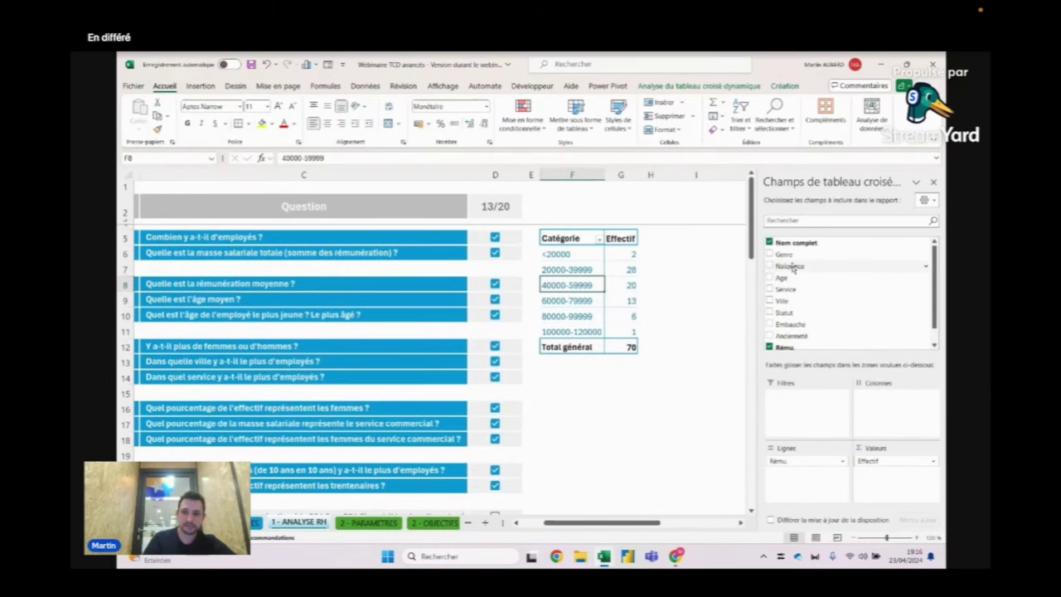
left_click_drag(784, 254, 899, 418)
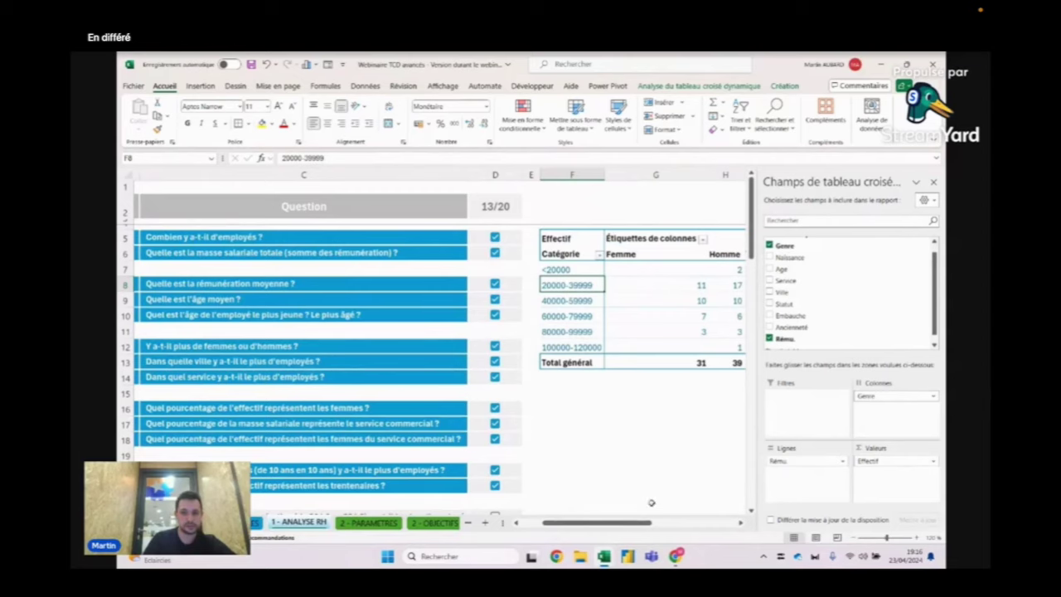
scroll(651, 502, "right", 3)
left_click(575, 286)
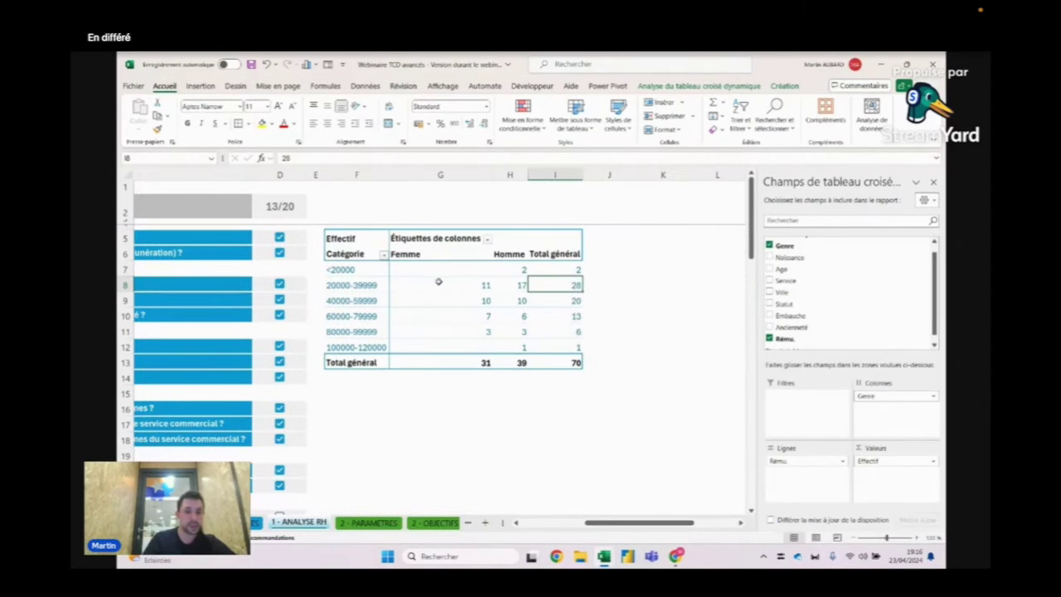
left_click_drag(468, 286, 513, 285)
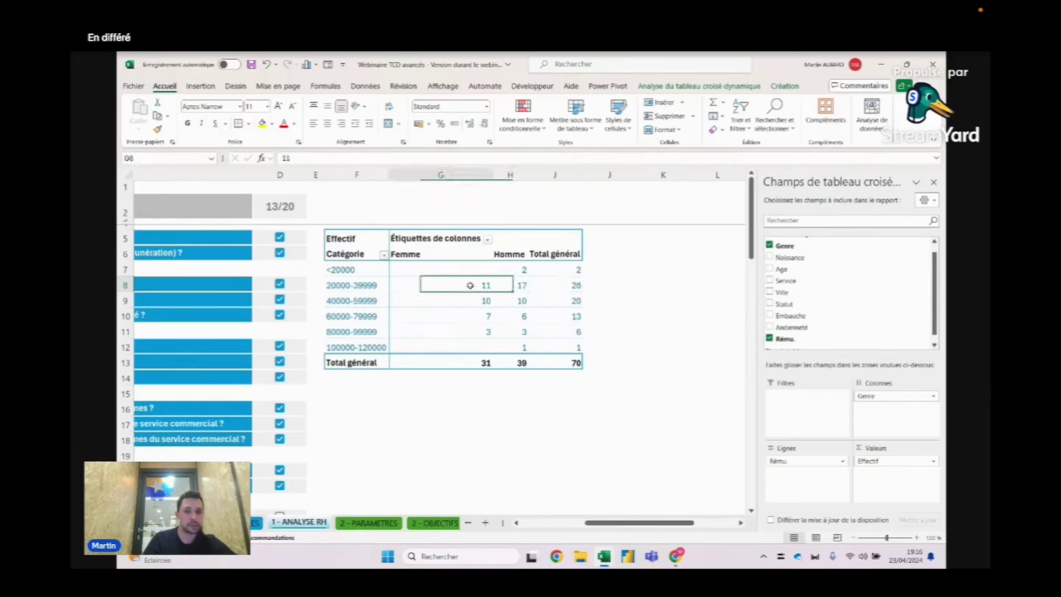
left_click(514, 284)
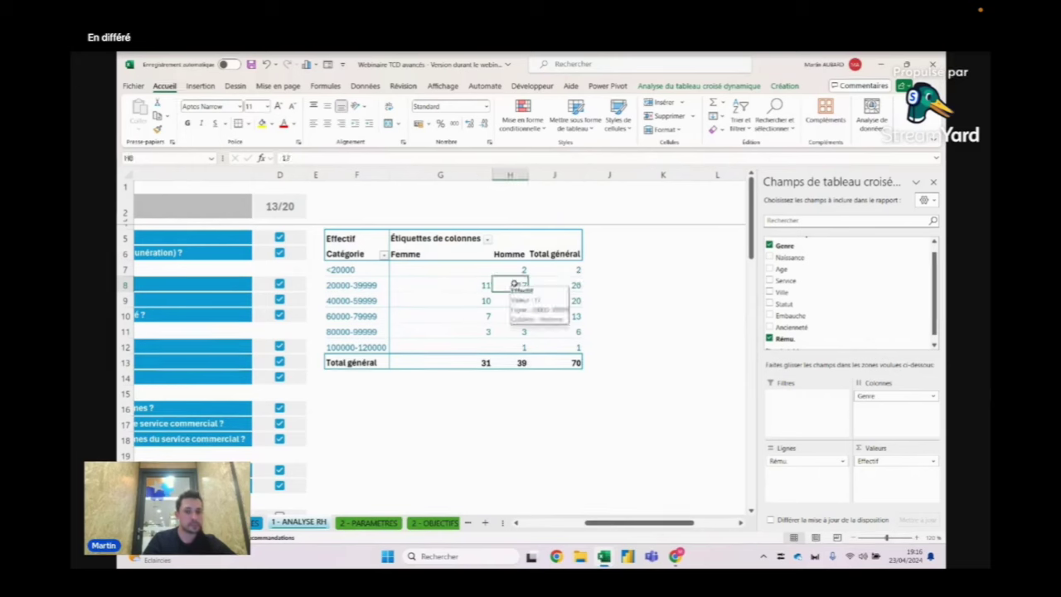
left_click(516, 347)
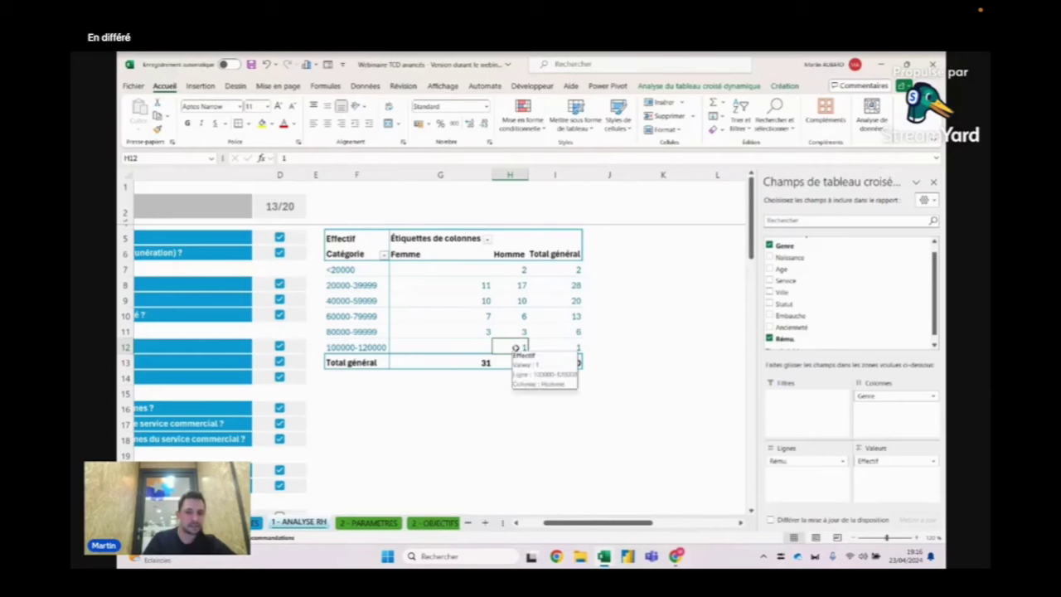
mouse_move(520, 347)
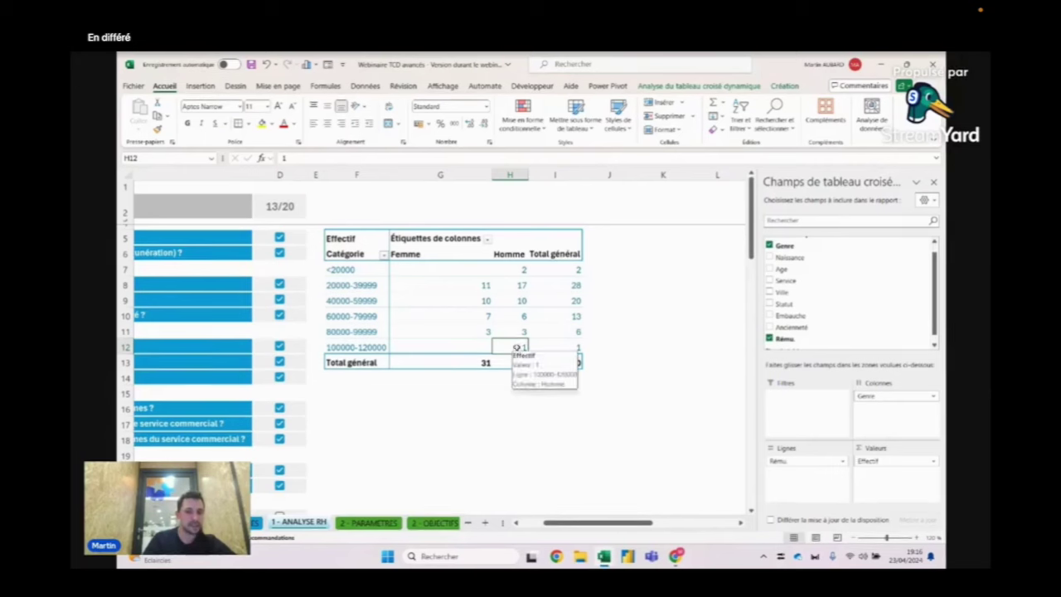
left_click_drag(522, 330, 472, 330)
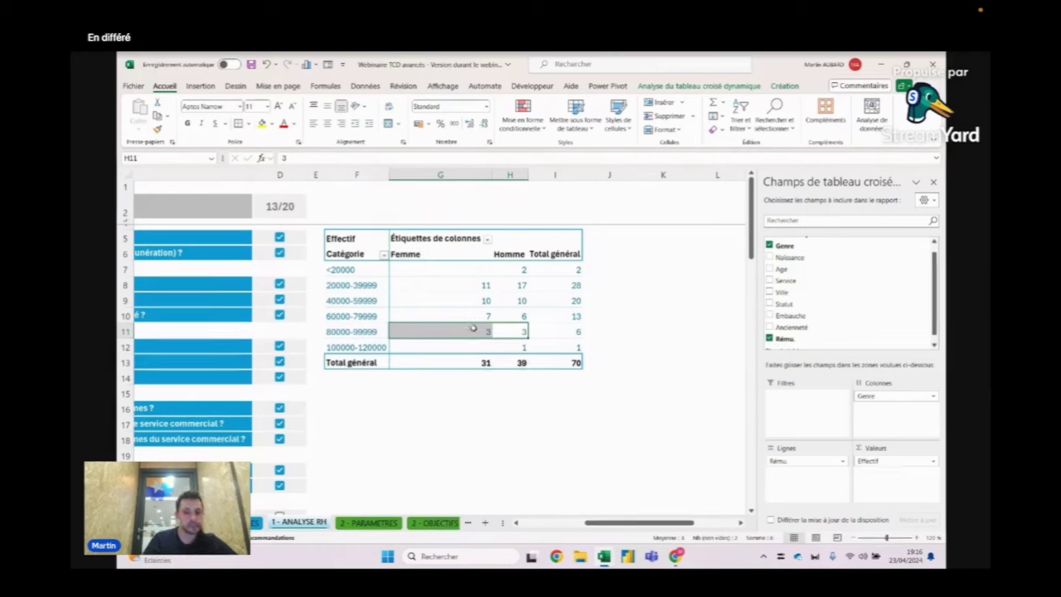
left_click_drag(472, 329, 511, 329)
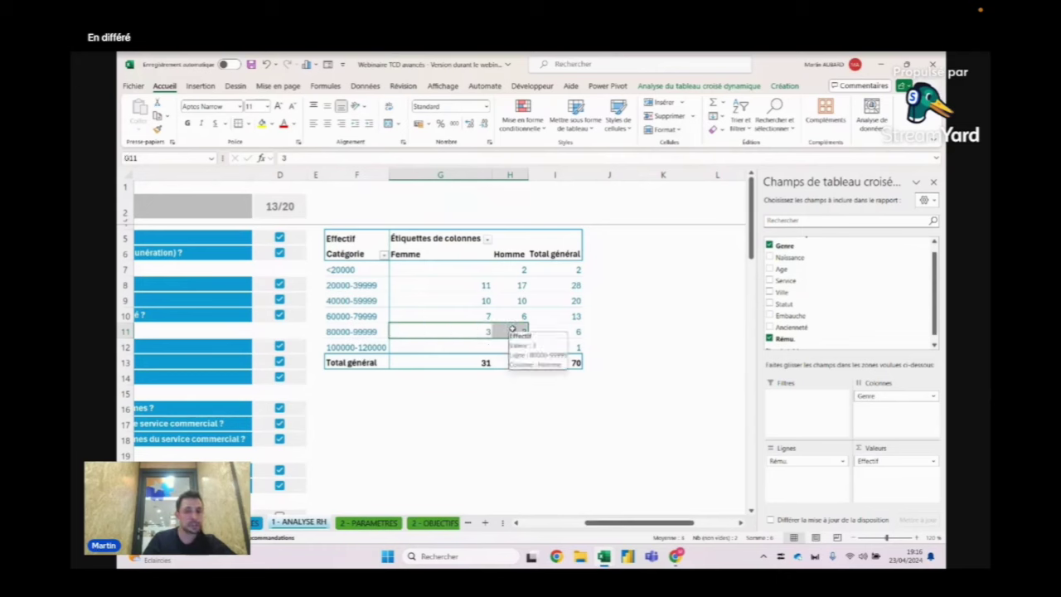
mouse_move(454, 316)
left_mouse_down()
mouse_move(512, 316)
mouse_move(507, 300)
left_mouse_up()
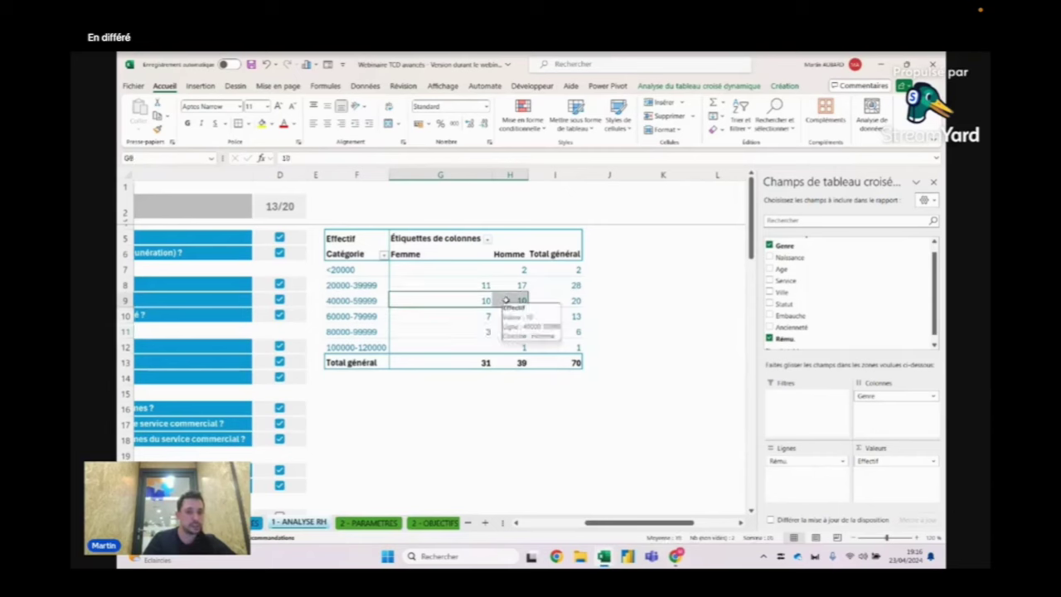
left_click(517, 270)
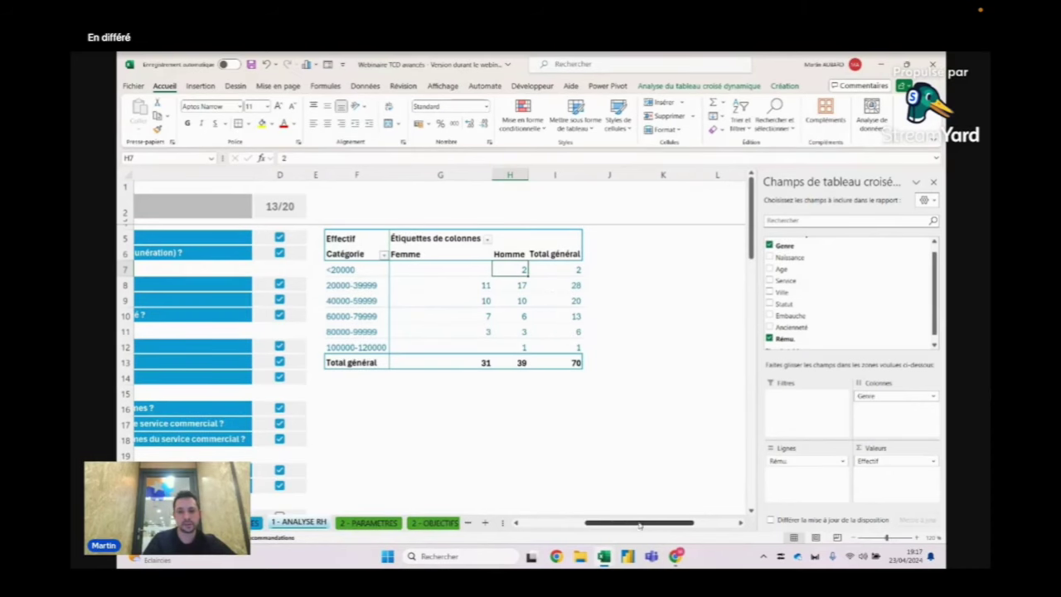
Hide the PivotTable field list, then restore it with Afficher la liste de champs
left_click_drag(637, 523, 610, 523)
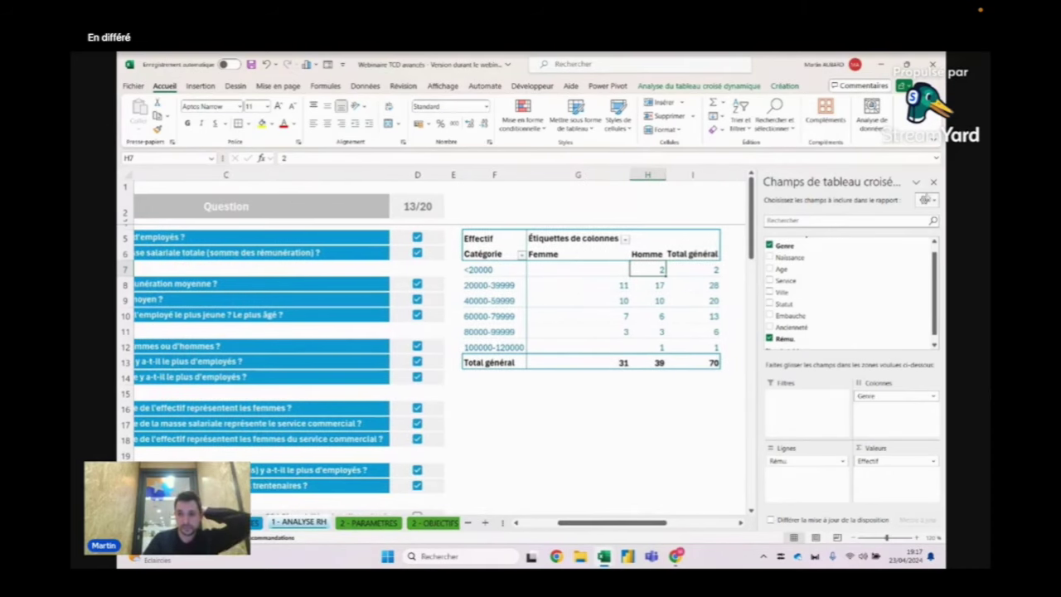
left_click(933, 182)
left_click(647, 329)
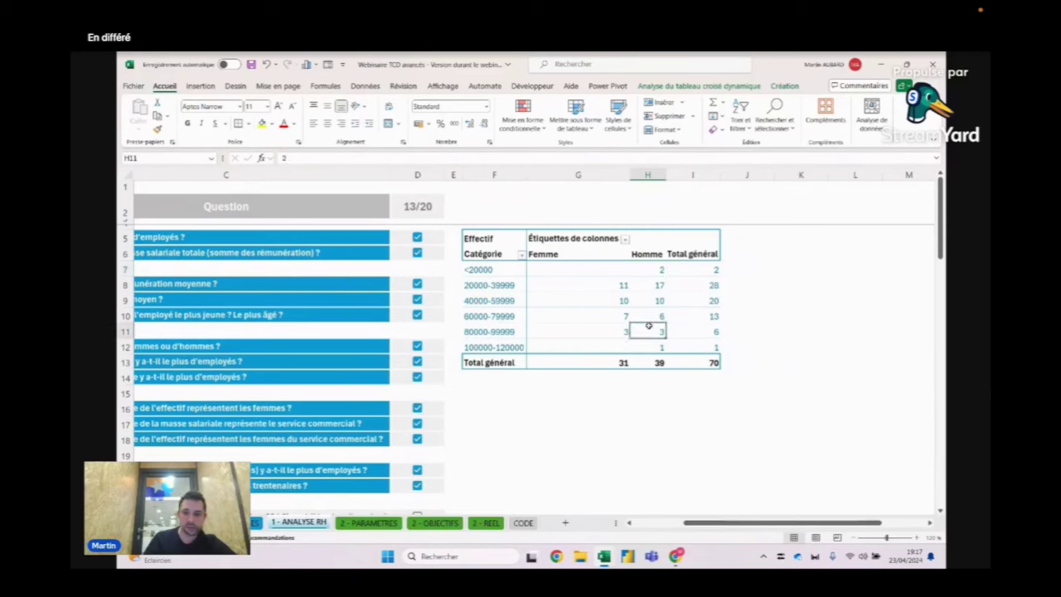
left_click(580, 316)
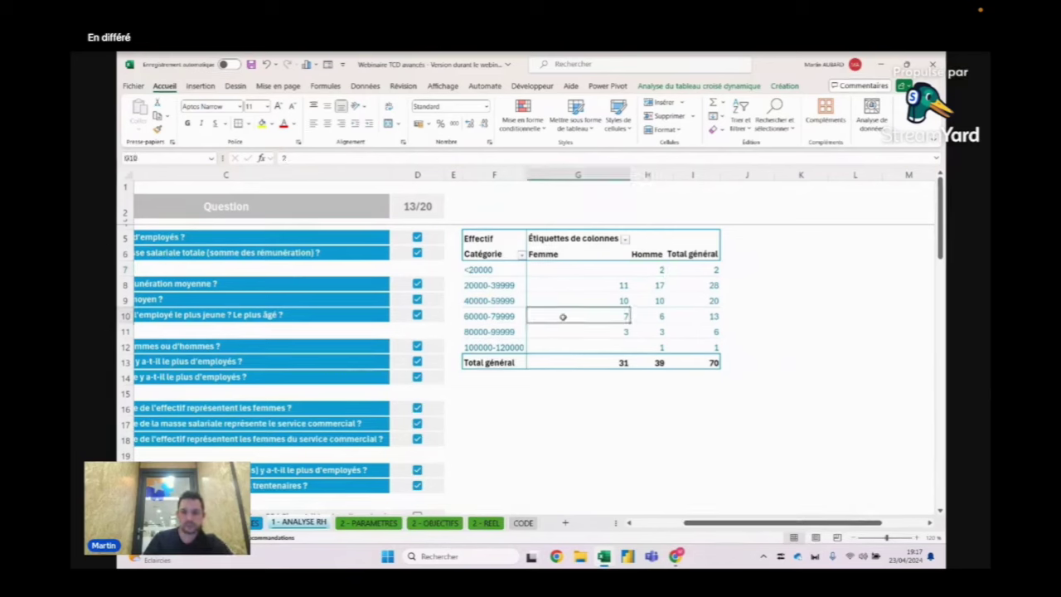
right_click(596, 316)
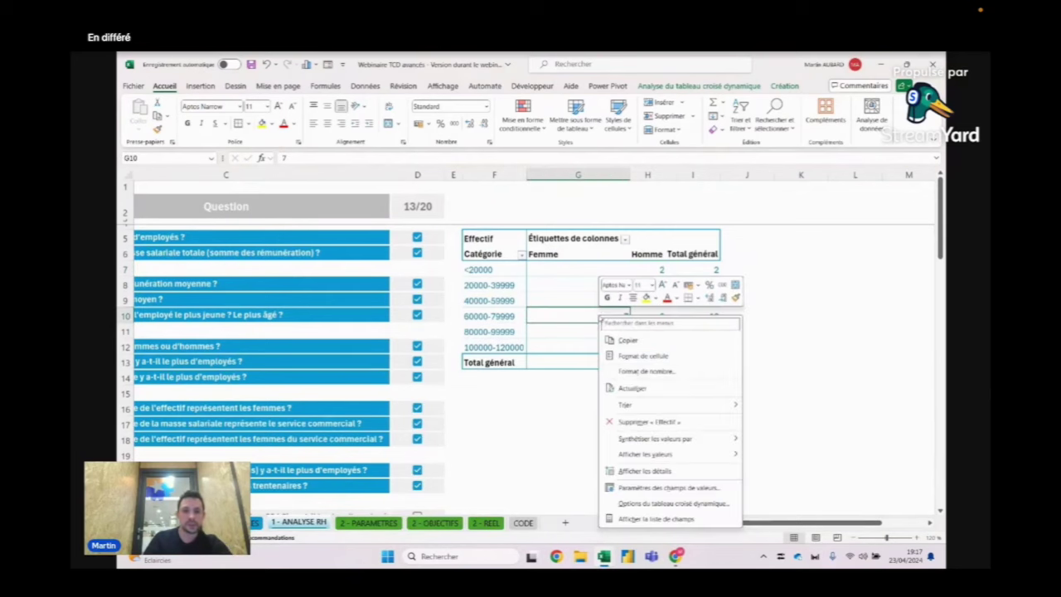
left_click(655, 518)
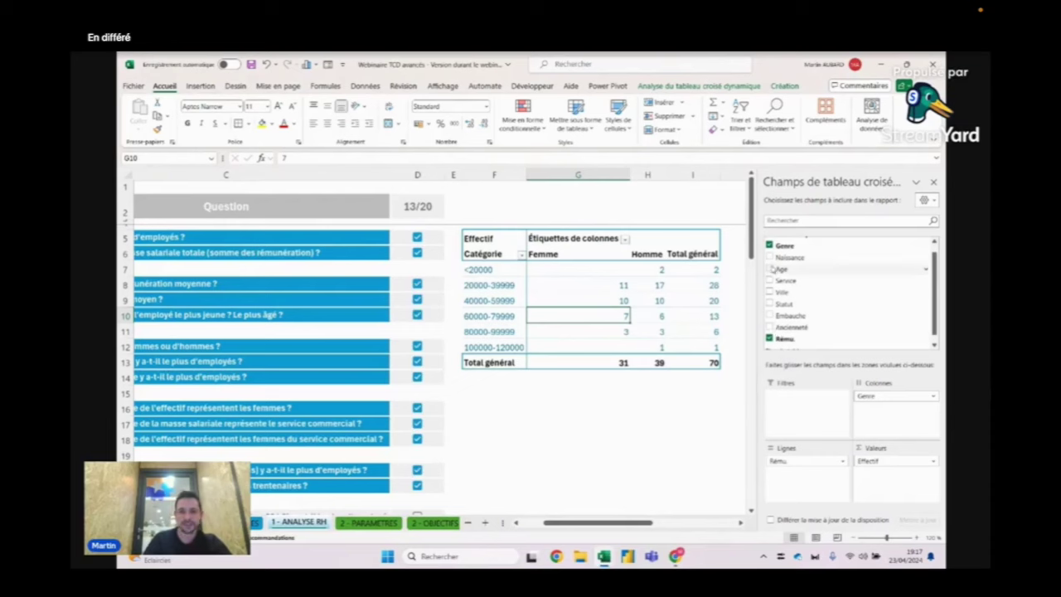
scroll(773, 264, "up", 1)
scroll(777, 306, "down", 1)
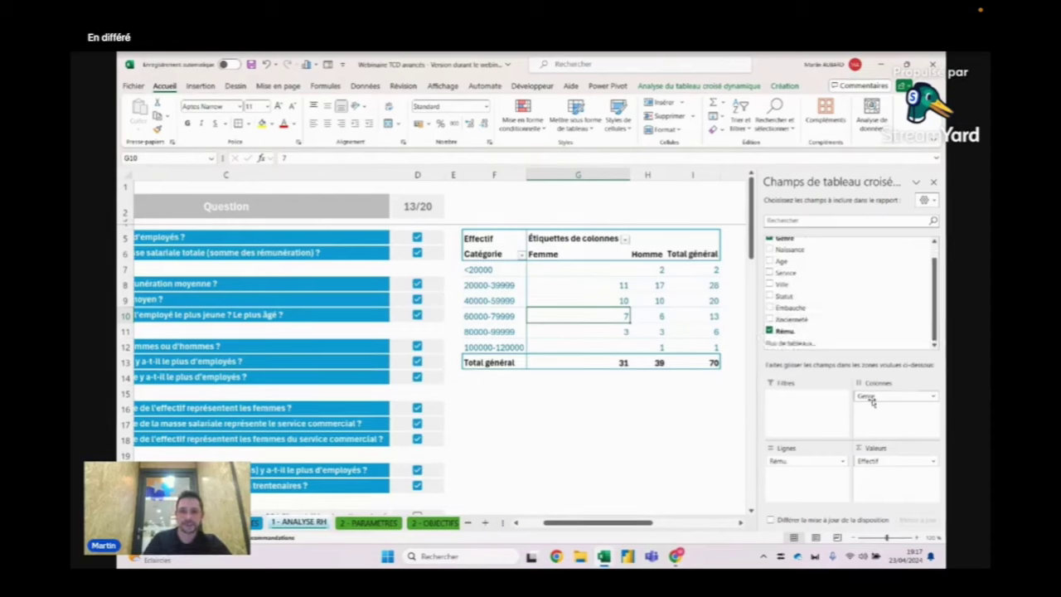
left_click_drag(870, 400, 826, 309)
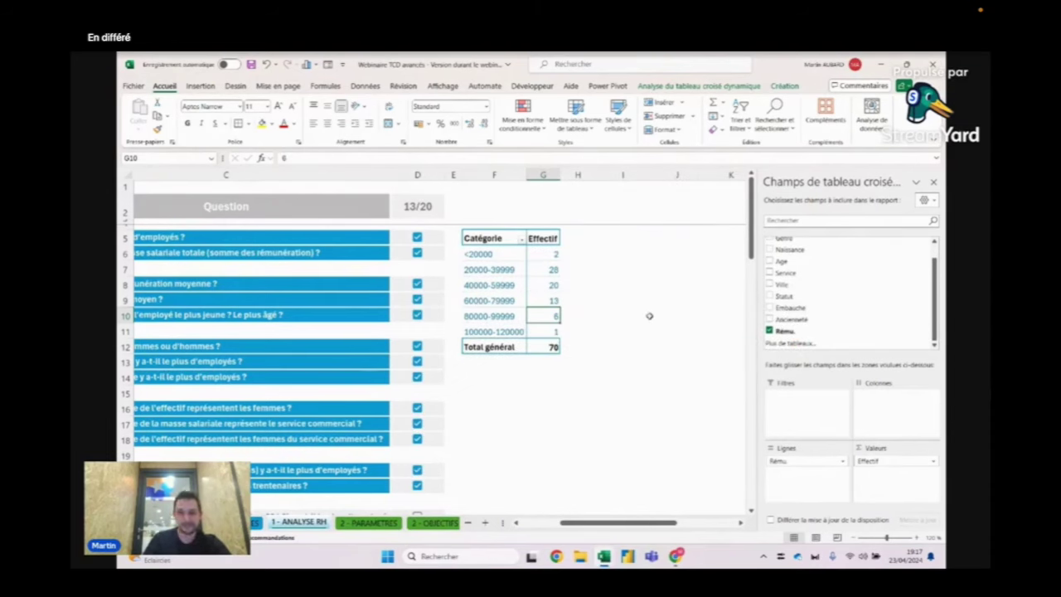
left_click(541, 270)
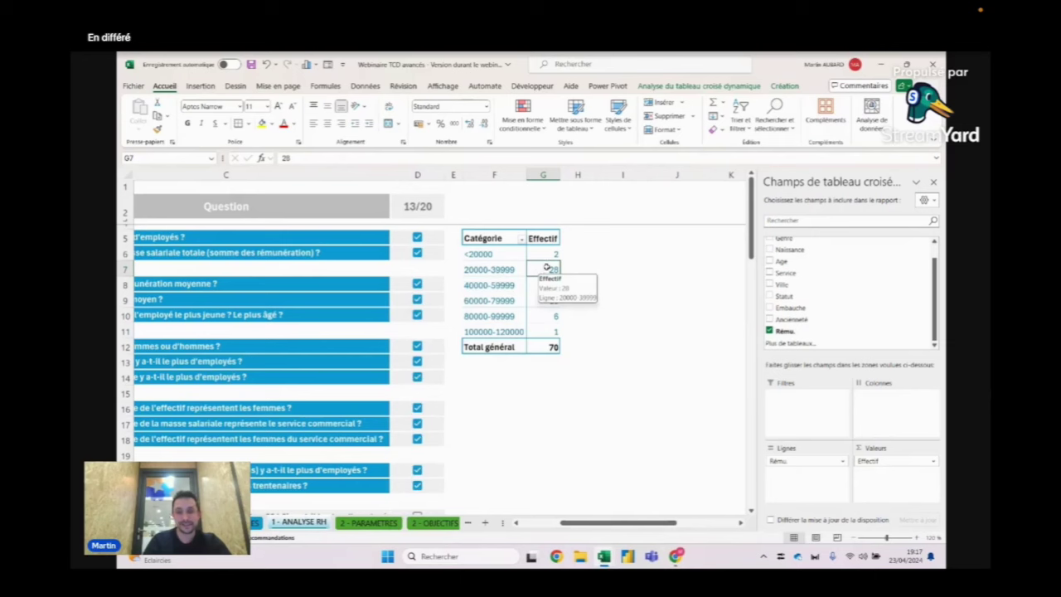
scroll(791, 290, "up", 1)
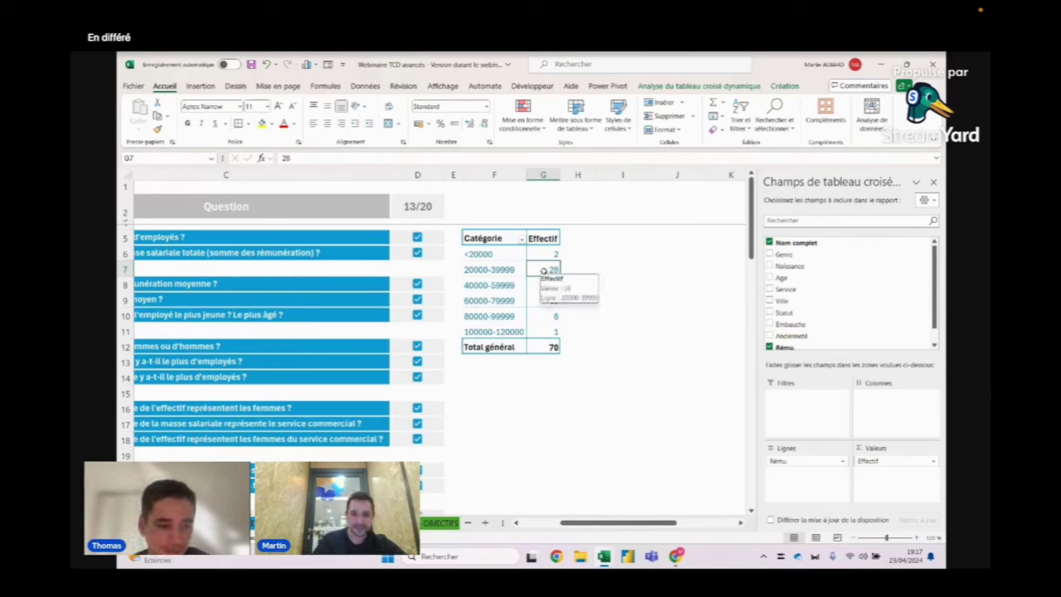
Add a Genre slicer in columns I–K and filter to Femme, then Homme (39 men)
right_click(792, 256)
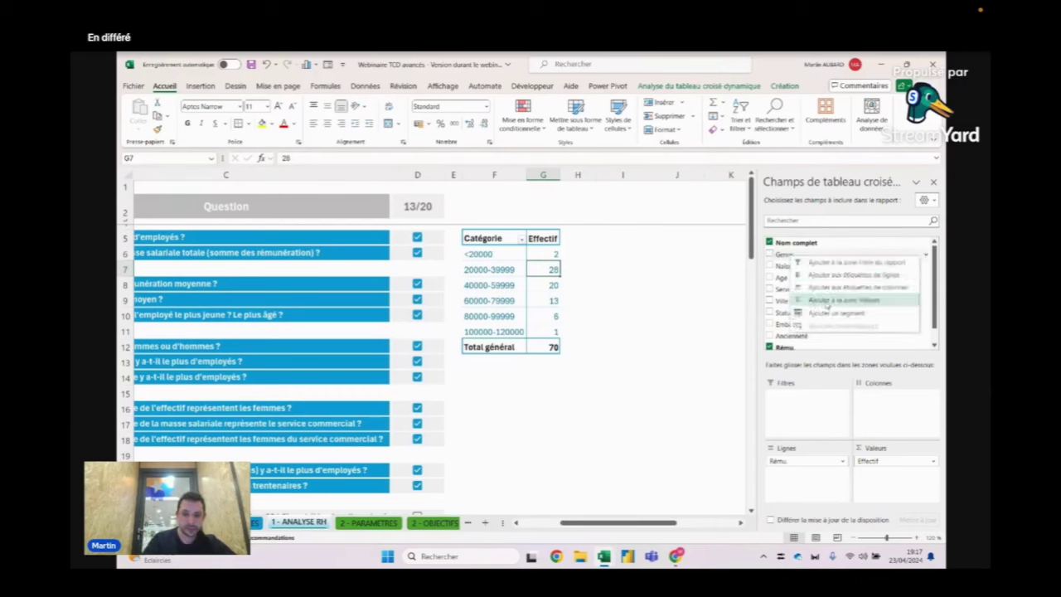
left_click(835, 312)
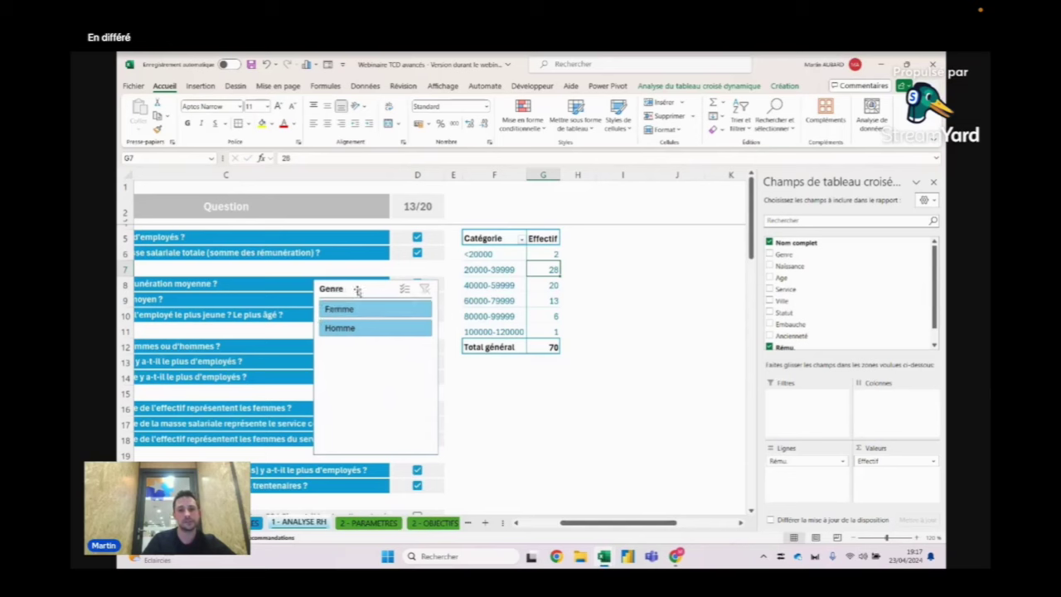
left_click_drag(319, 321, 624, 266)
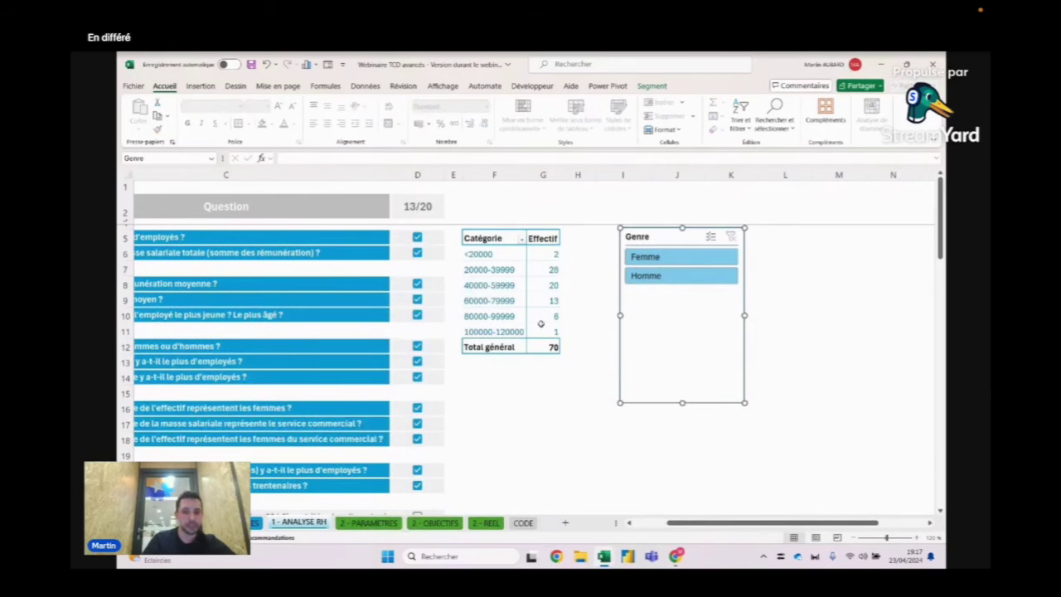
left_click(667, 259)
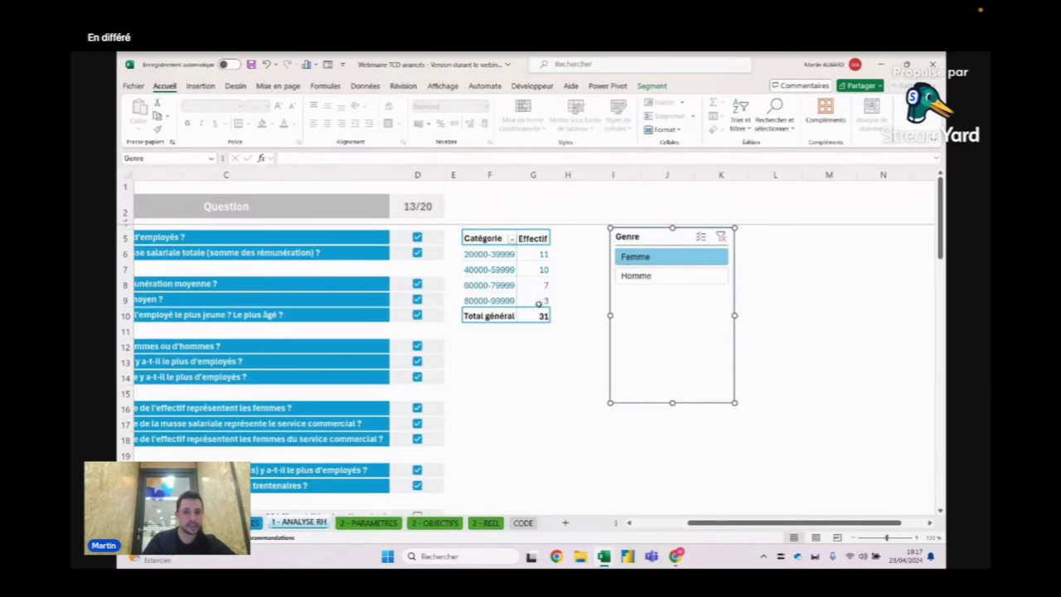
left_click(636, 276)
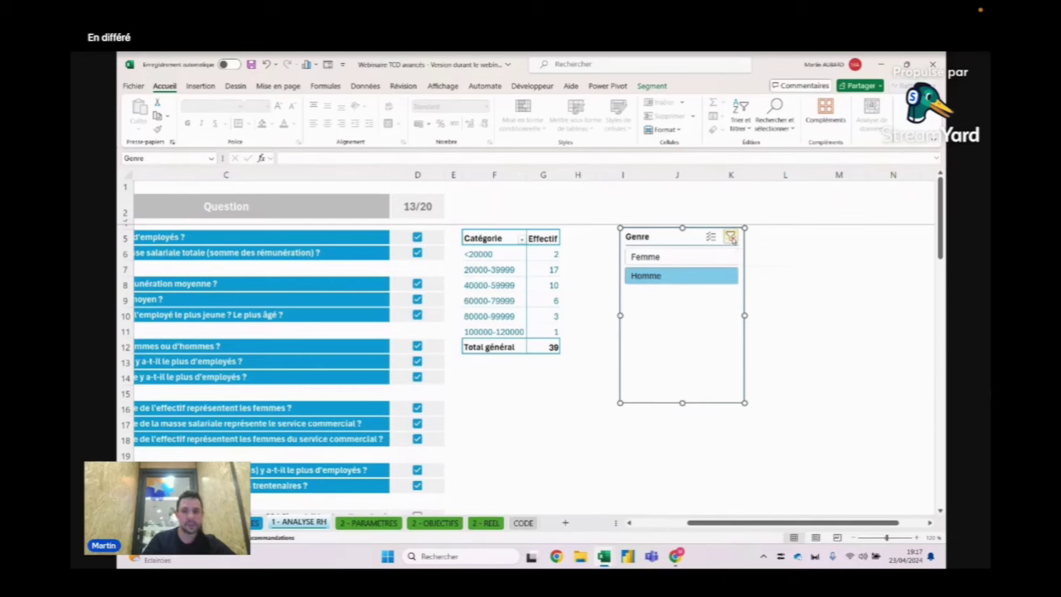
Clear the Genre slicer filter so the salary-band pivot counts all 70 employees again
left_click(730, 237)
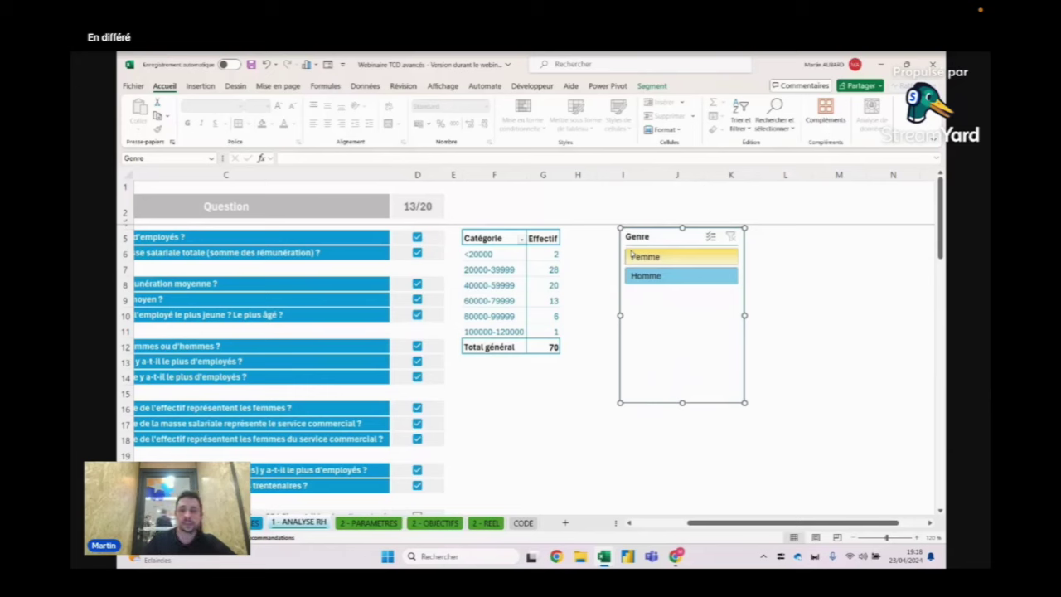
left_click(501, 309)
scroll(460, 343, "down", 2)
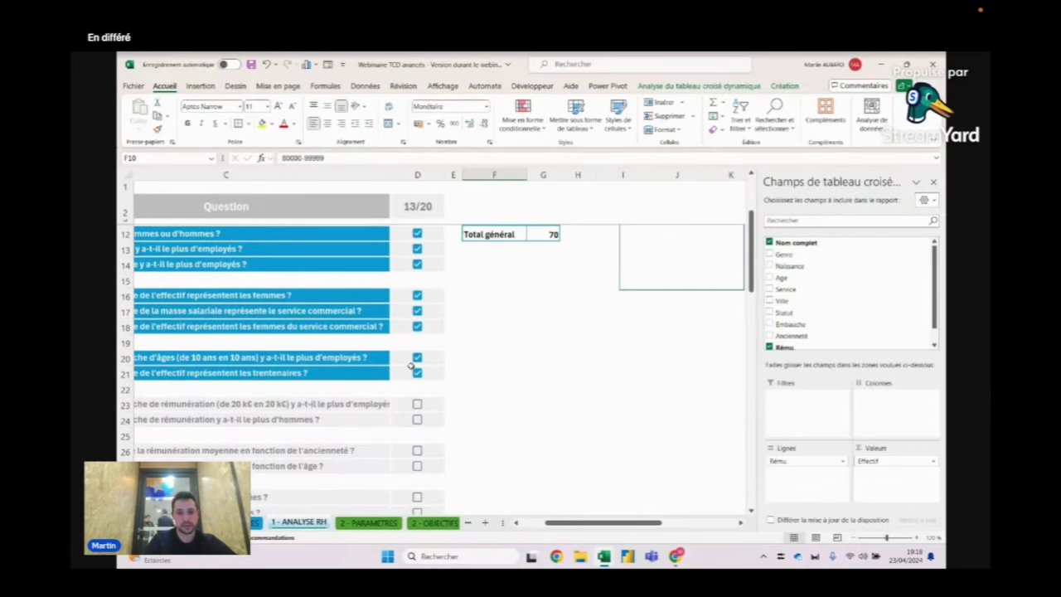
Tick checklist questions #14 and #15 in D23 and D24, raising the score to 15/20
left_click(417, 404)
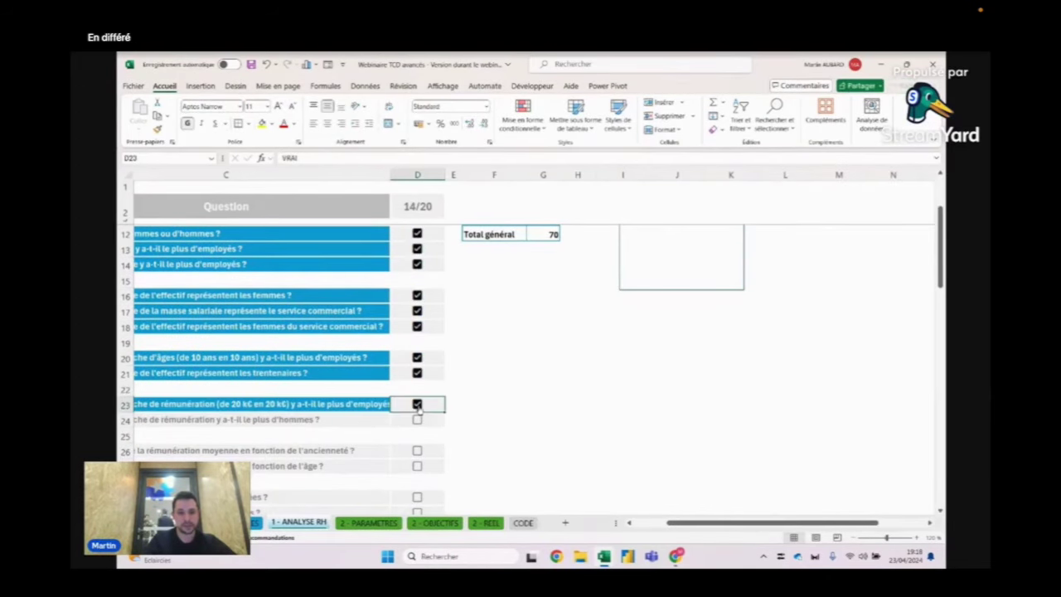
scroll(417, 406, "up", 3)
scroll(418, 402, "down", 2)
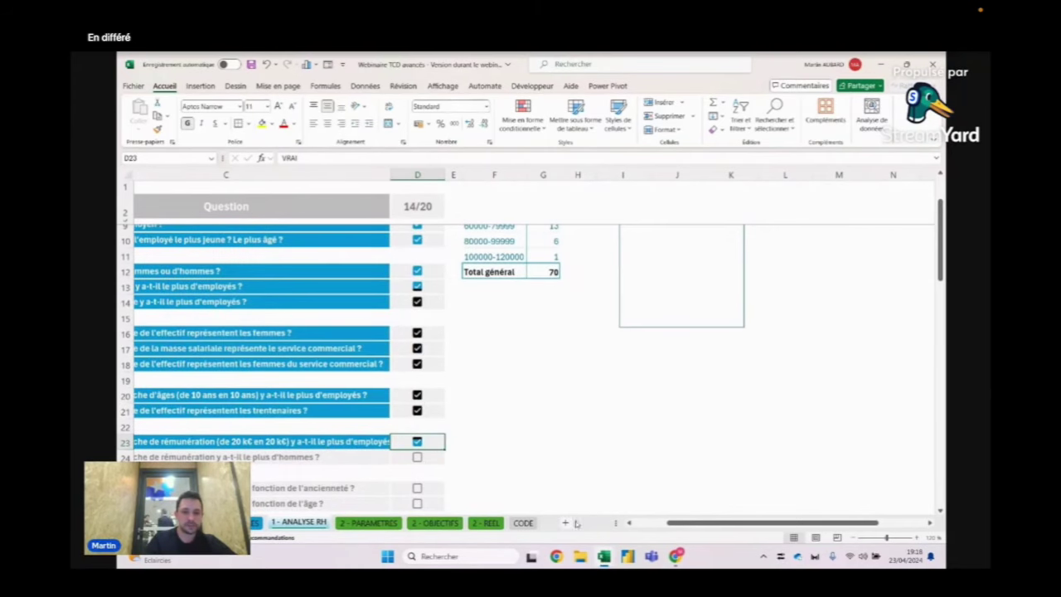
scroll(611, 522, "left", 3)
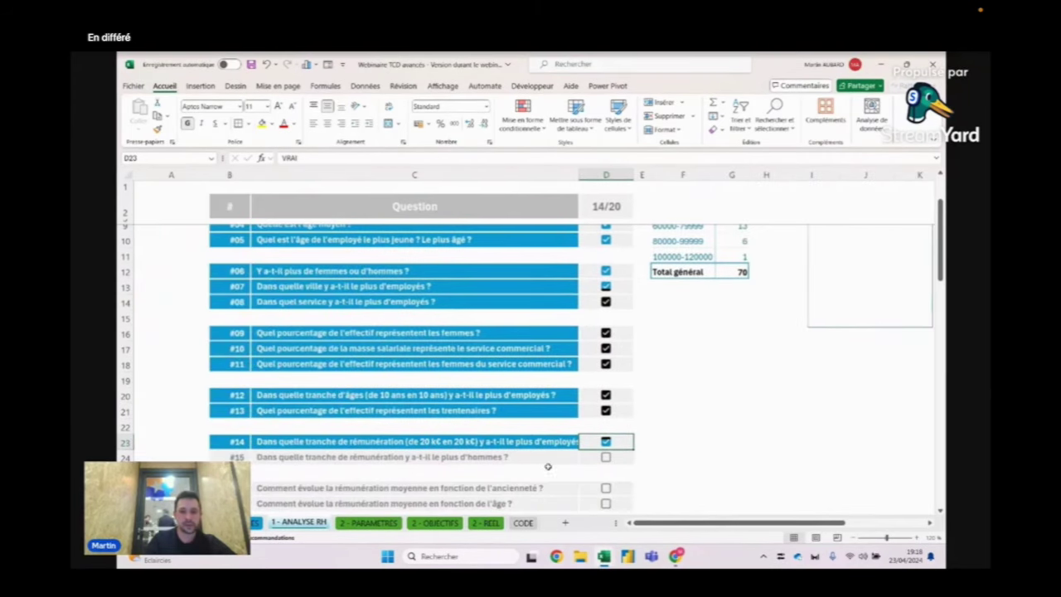
left_click(606, 459)
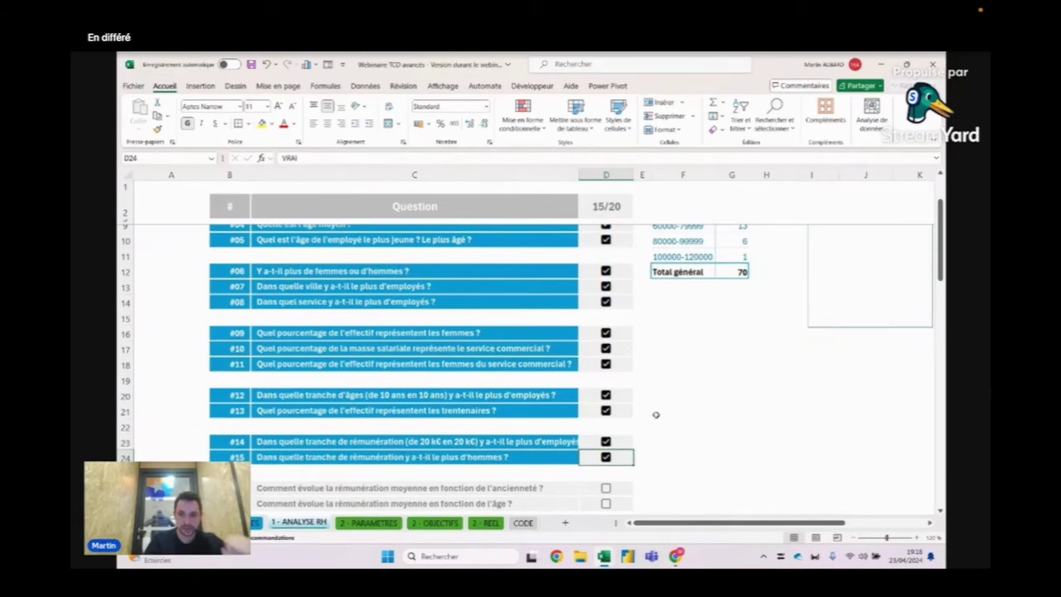
scroll(655, 415, "up", 2)
left_click_drag(678, 269, 719, 269)
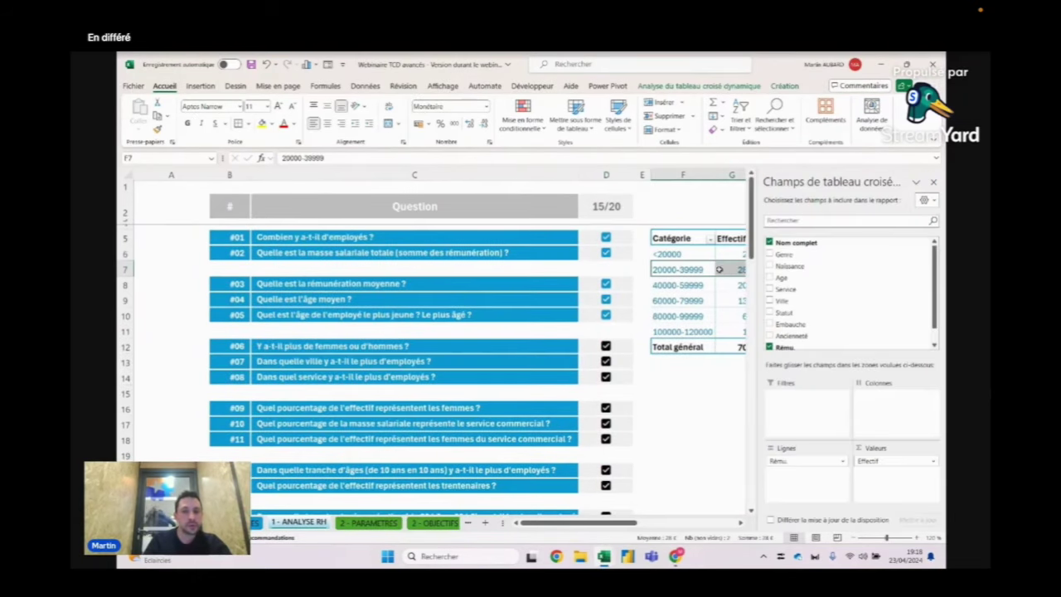
Delete the Genre slicer beside the salary-category pivot table
left_click(682, 274)
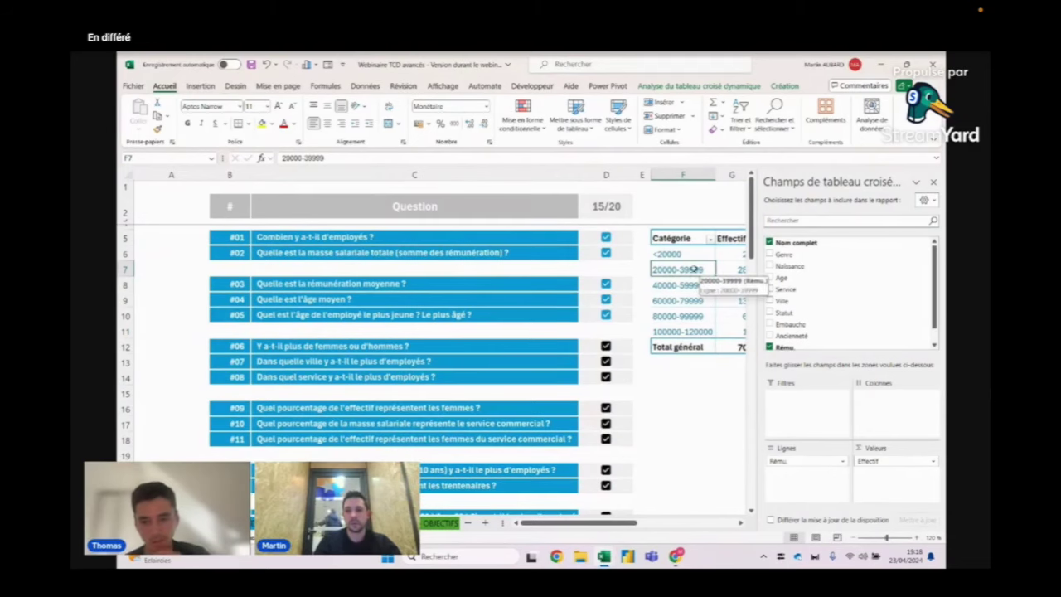
scroll(611, 332, "down", 4)
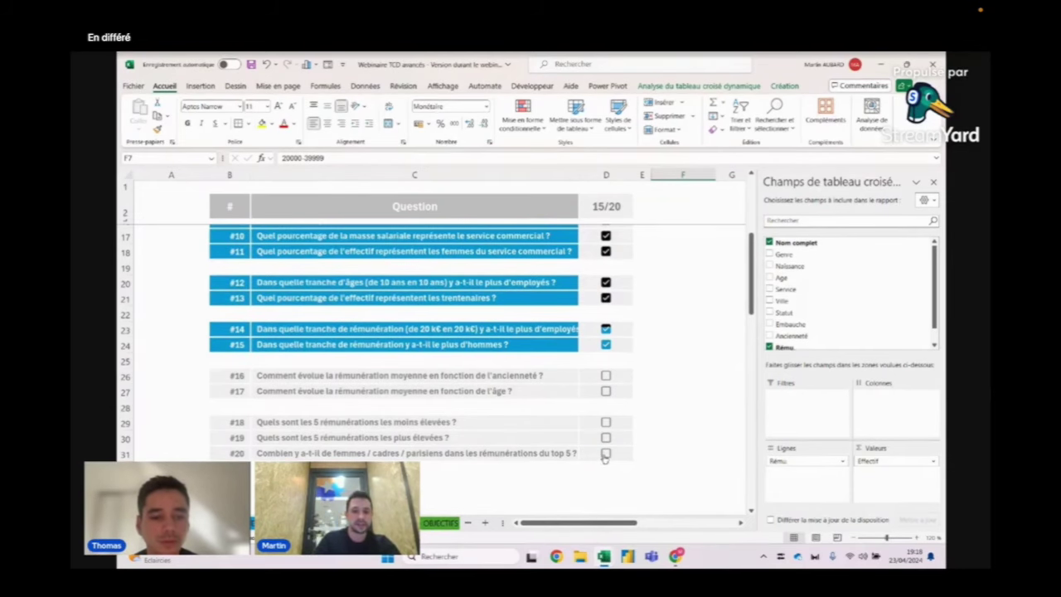
scroll(605, 458, "up", 4)
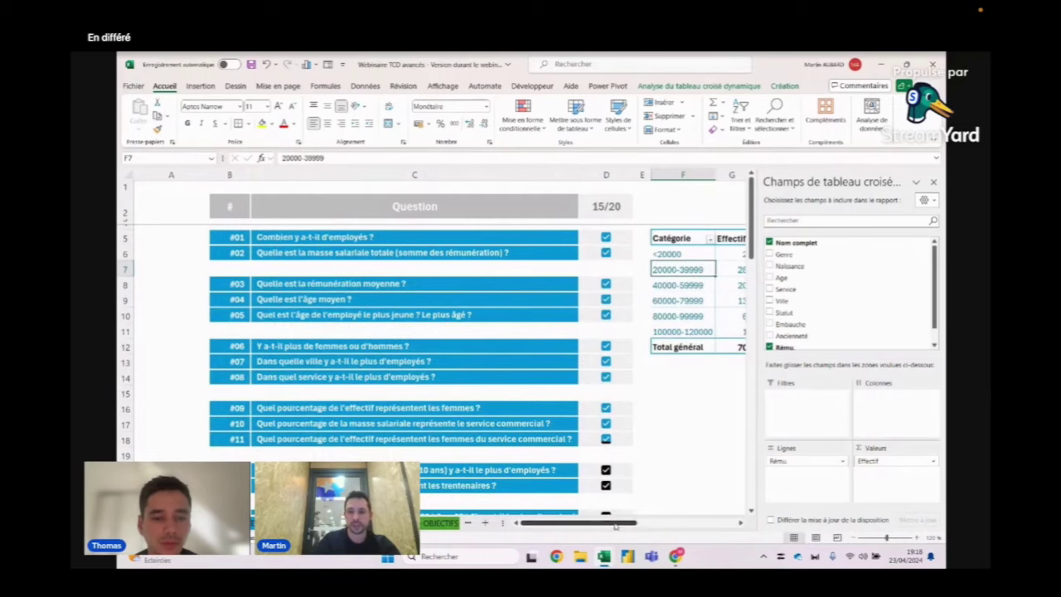
left_click_drag(616, 520, 667, 522)
left_click(629, 241)
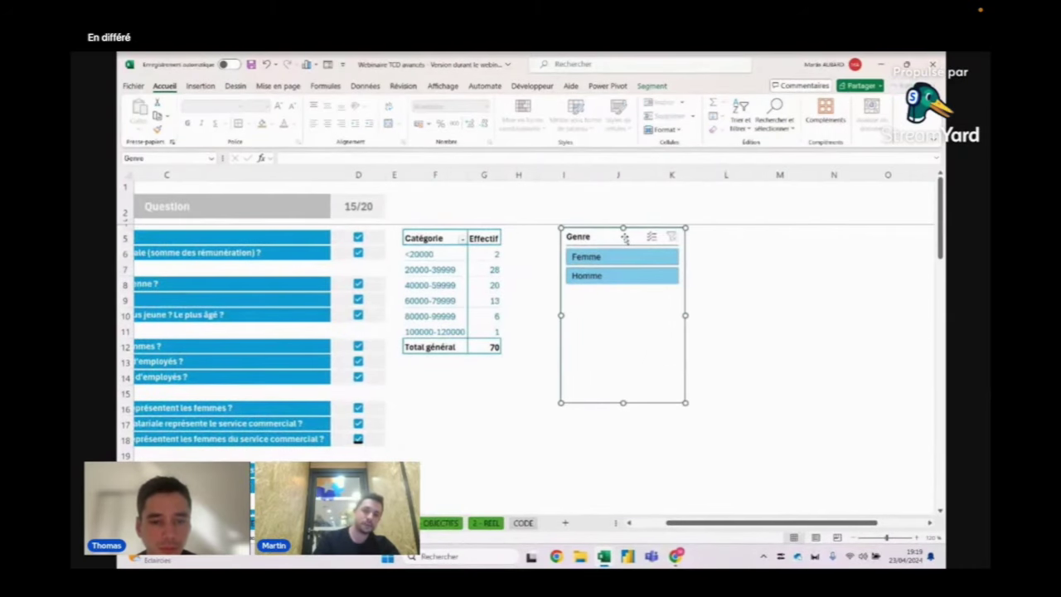
key("Delete")
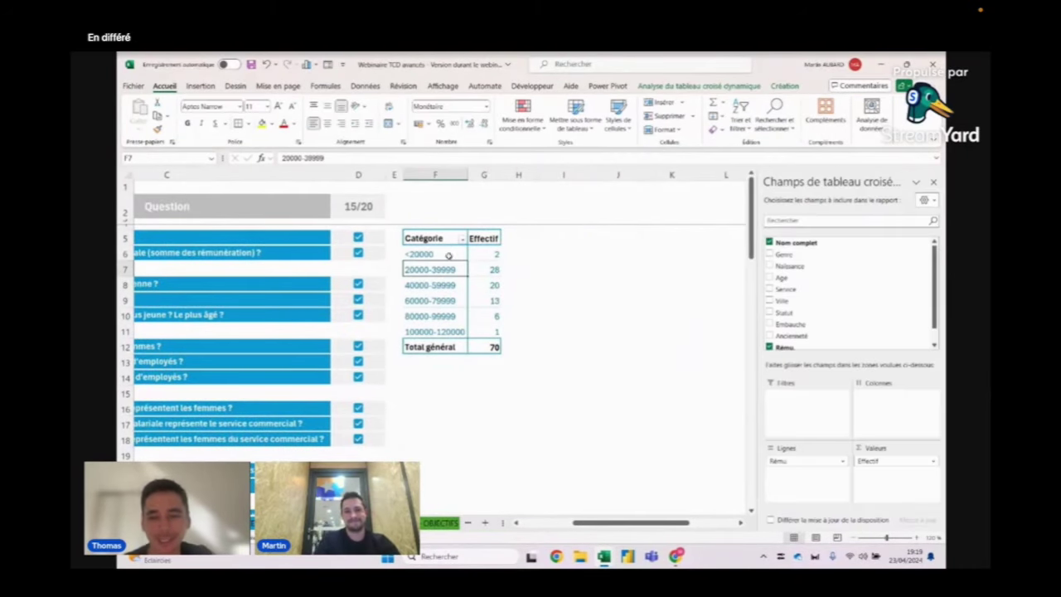
left_click(452, 256)
mouse_move(431, 255)
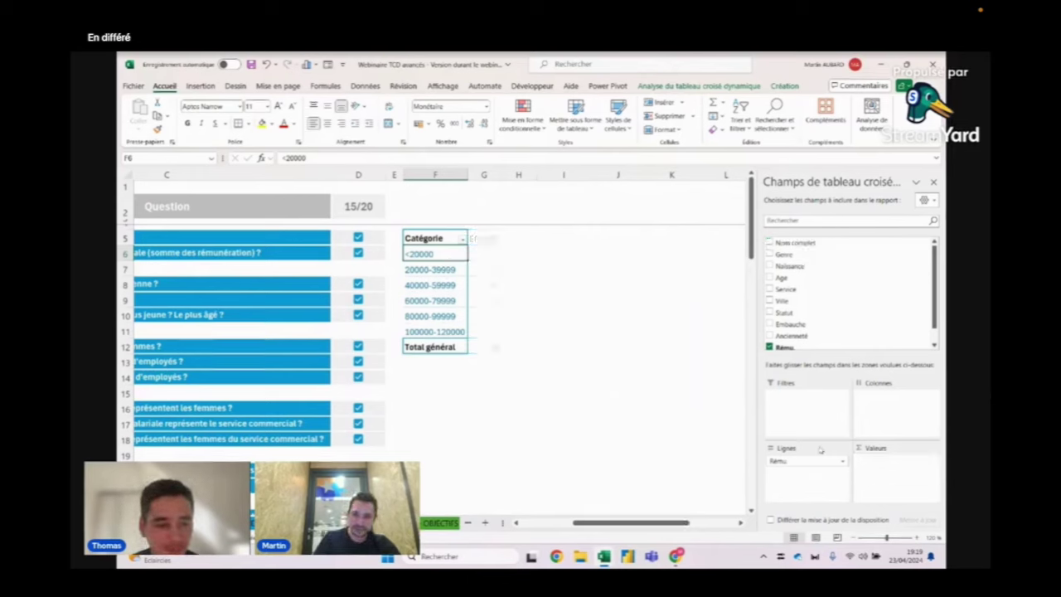
Clear all fields from the salary-band pivot table
key("ctrl+z")
scroll(326, 416, "down", 2)
scroll(326, 416, "down", 2)
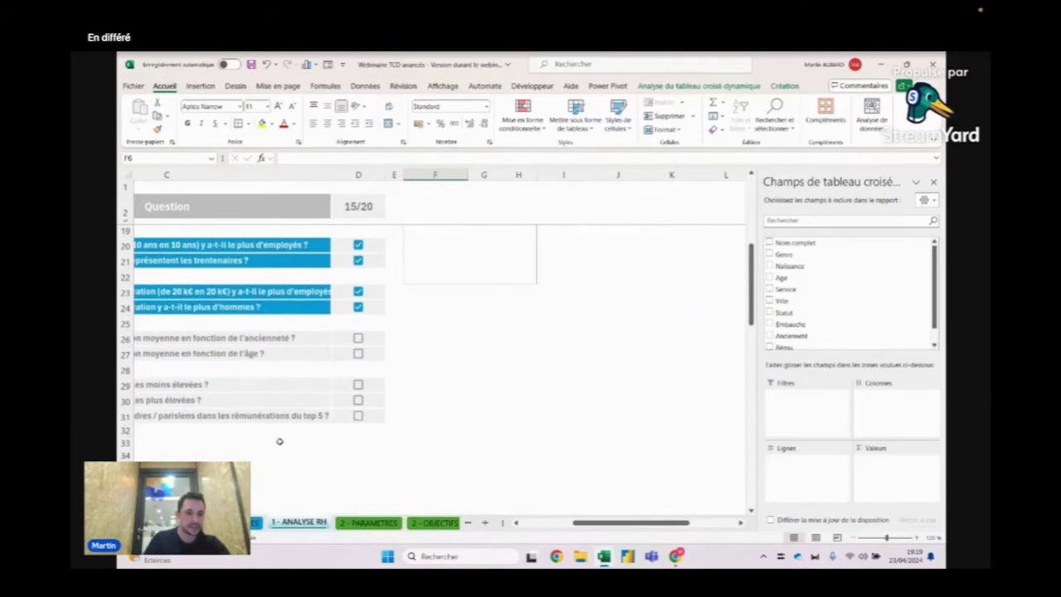
left_click(280, 415)
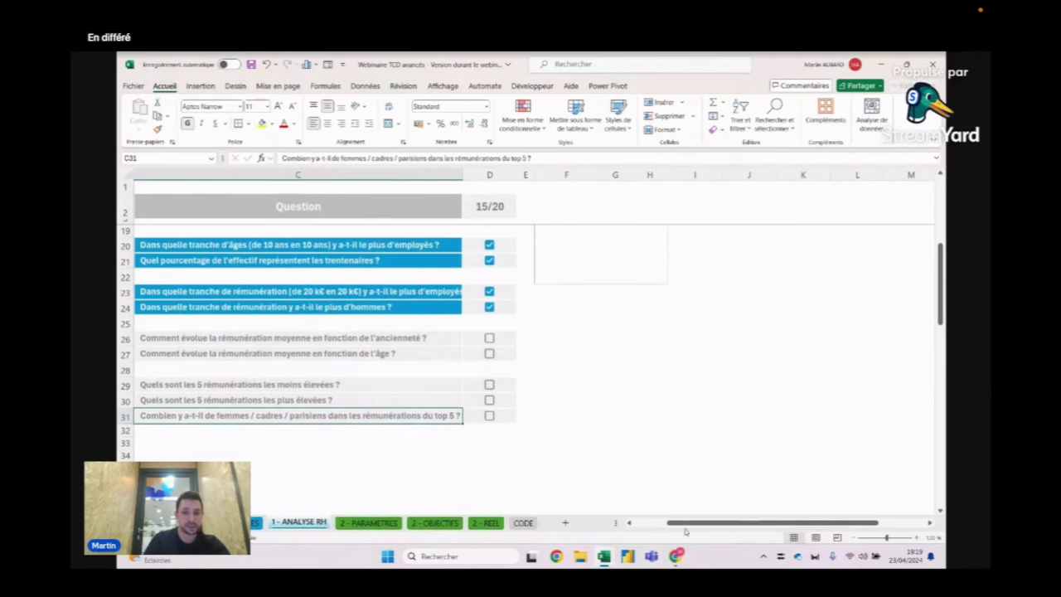
mouse_move(686, 529)
left_mouse_down()
mouse_move(655, 527)
mouse_move(665, 525)
left_mouse_up()
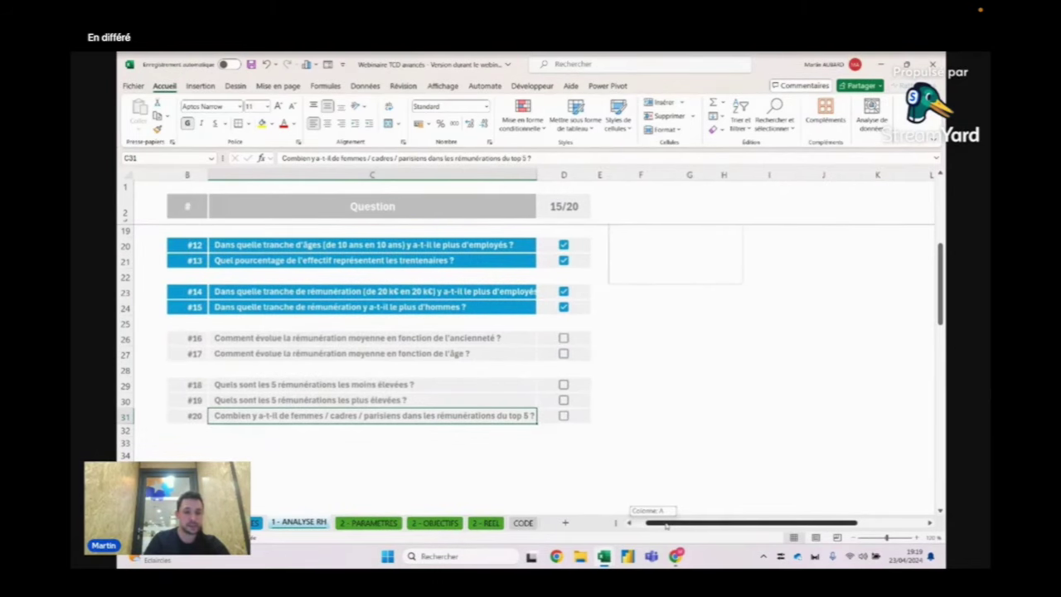
left_click_drag(666, 525, 638, 524)
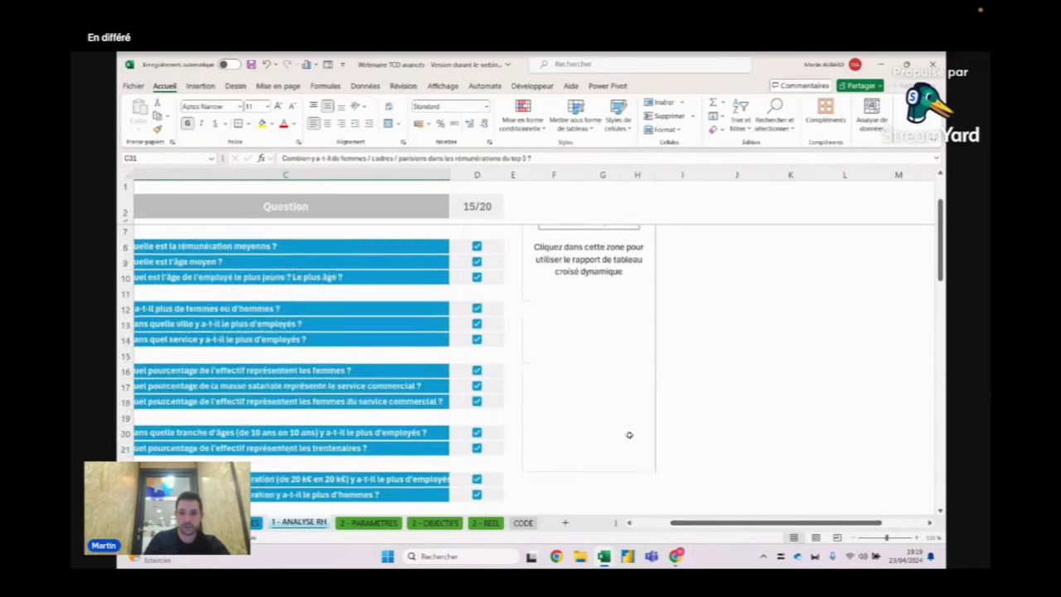
scroll(630, 431, "up", 5)
Put Nom complet in the pivot's Lignes area to list every employee's full name
left_click(560, 236)
scroll(735, 300, "down", 5)
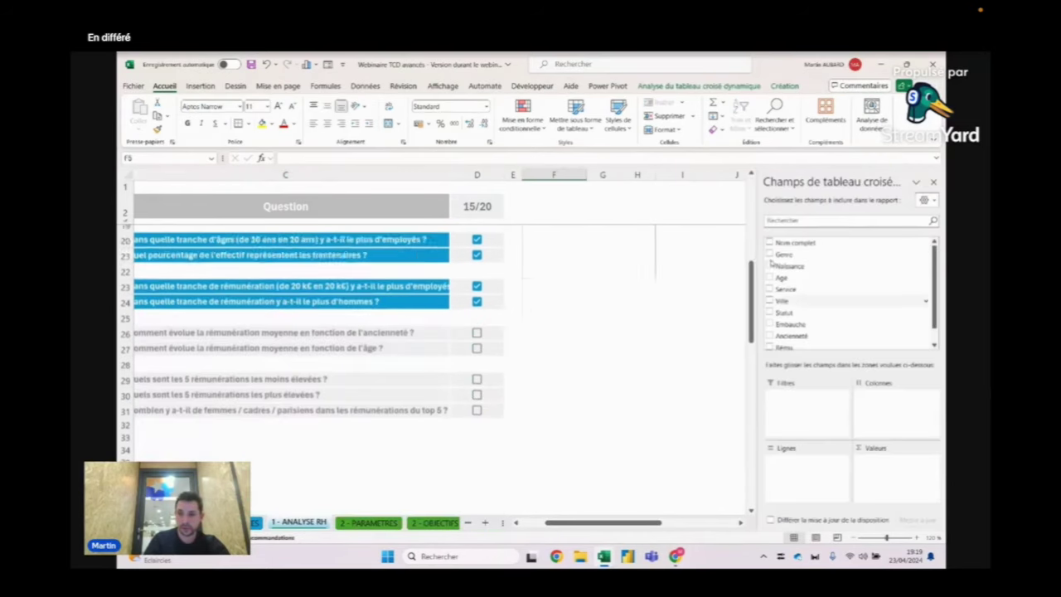
scroll(730, 297, "down", 2)
scroll(704, 300, "up", 7)
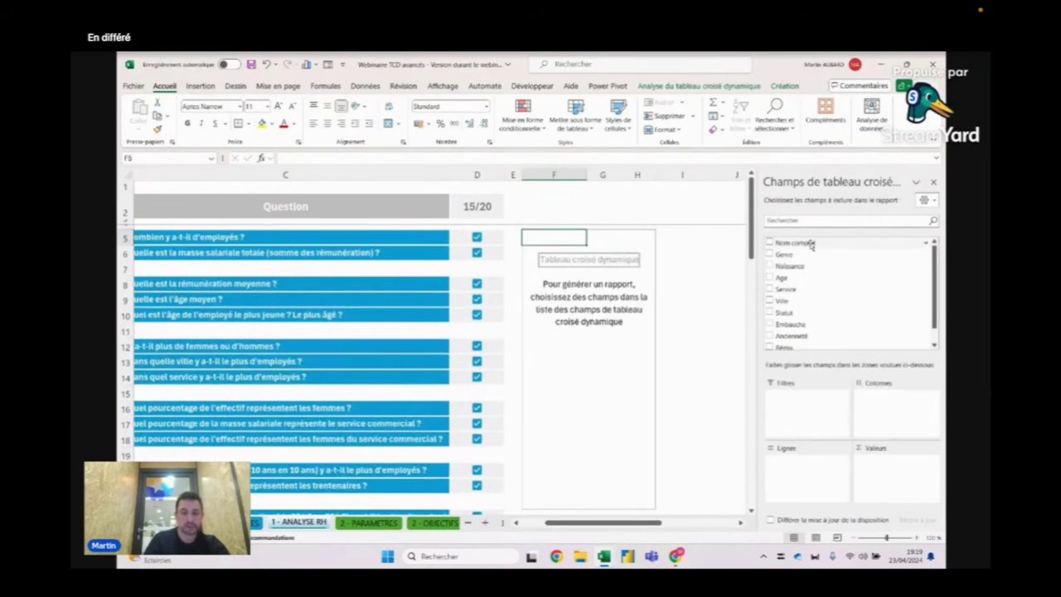
left_click_drag(796, 243, 808, 461)
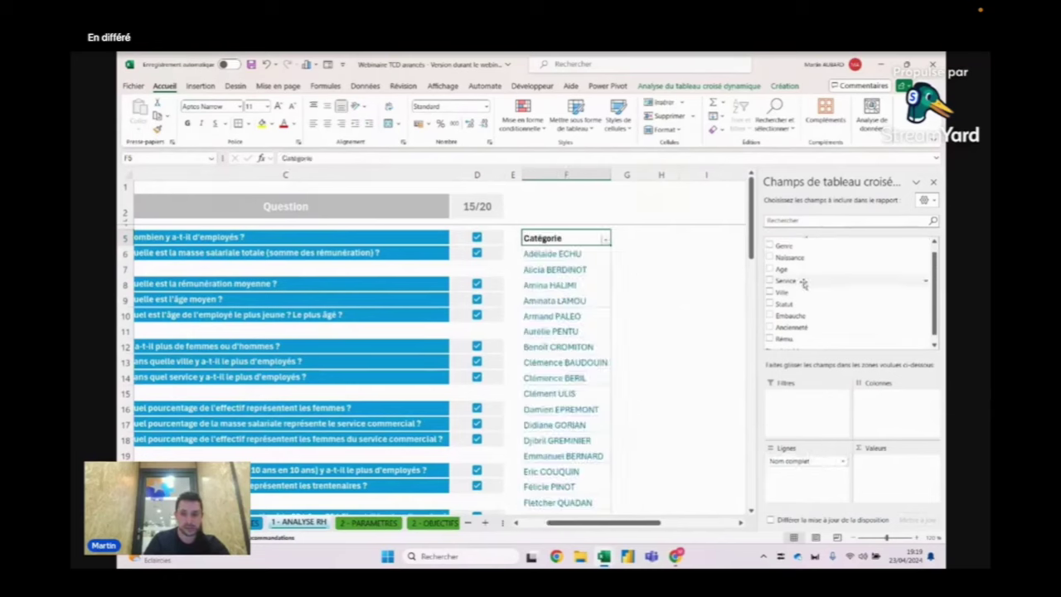
Add Rému. as a pivot value and summarize it by Max instead of count
scroll(801, 281, "up", 1)
left_click_drag(791, 255, 831, 501)
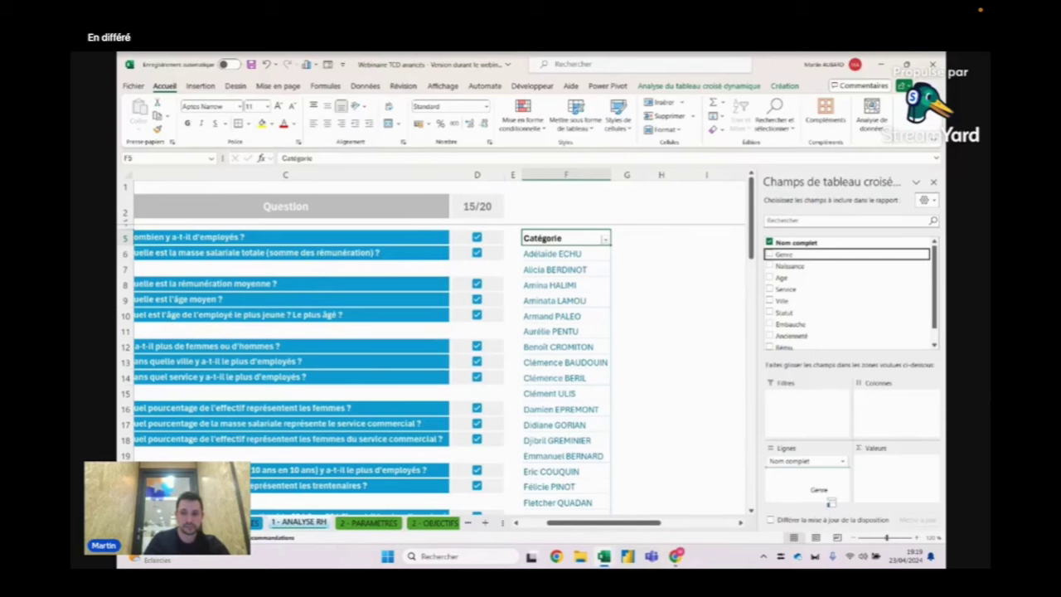
left_click_drag(830, 503, 810, 340)
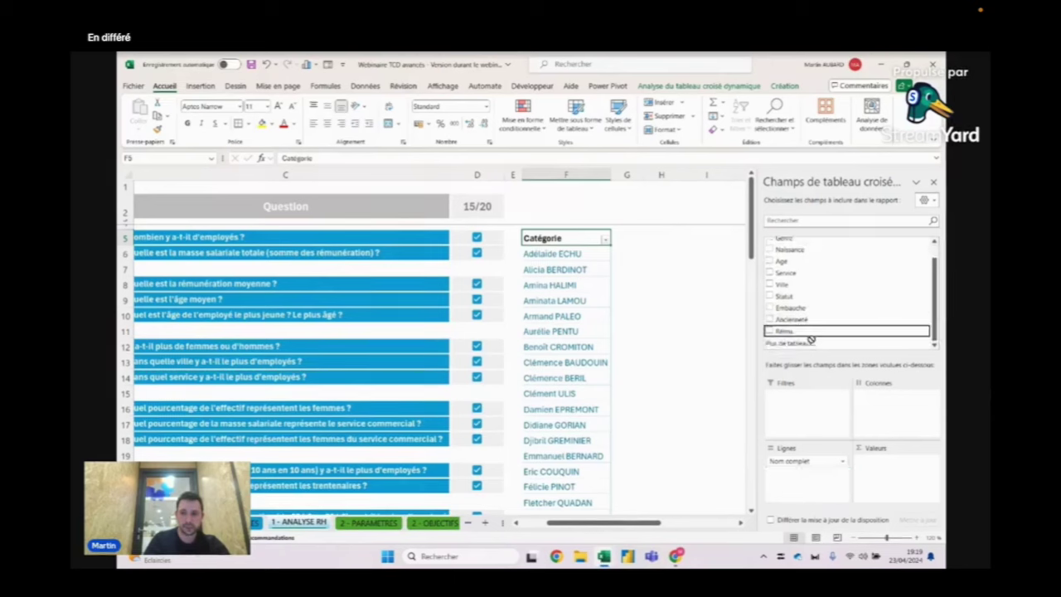
left_click(769, 330)
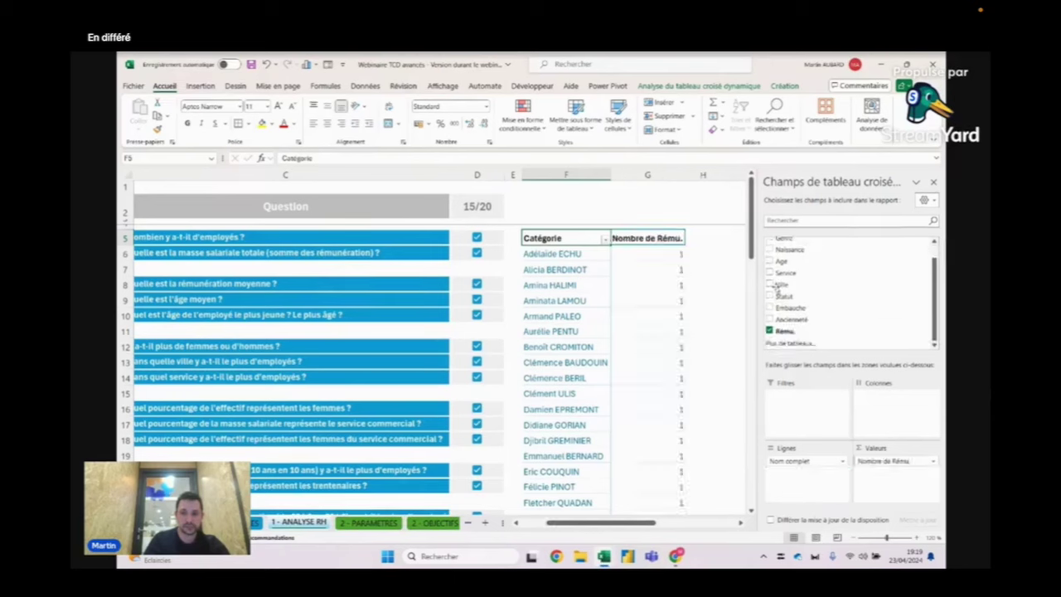
left_click(646, 259)
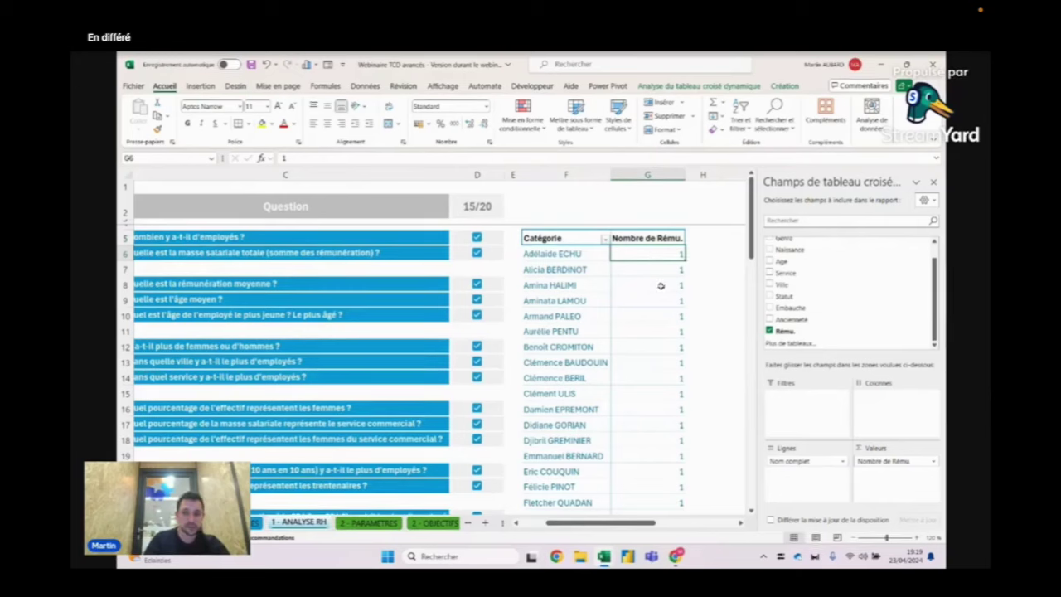
right_click(668, 257)
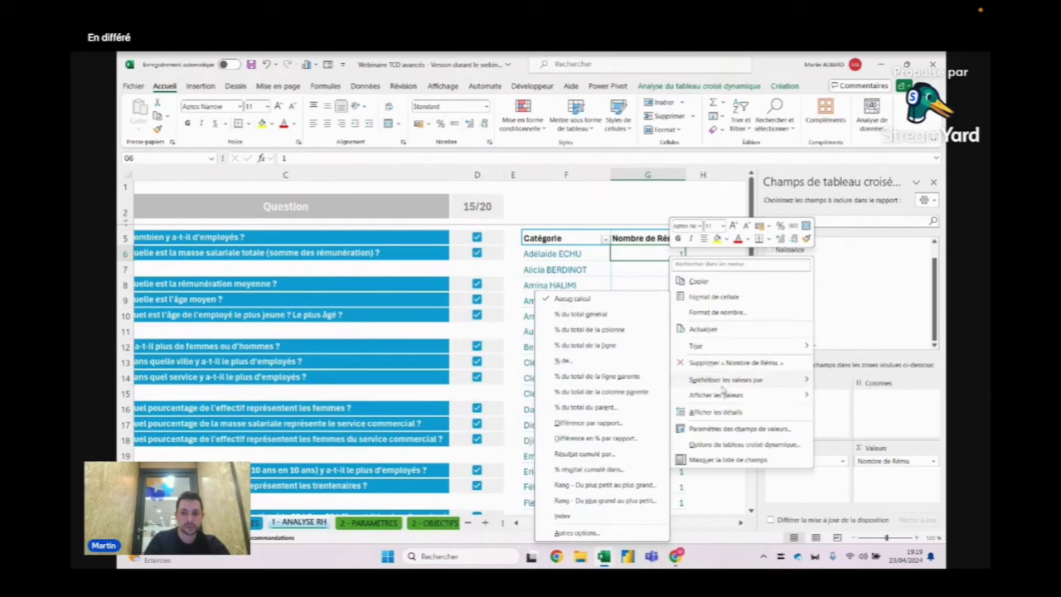
mouse_move(721, 380)
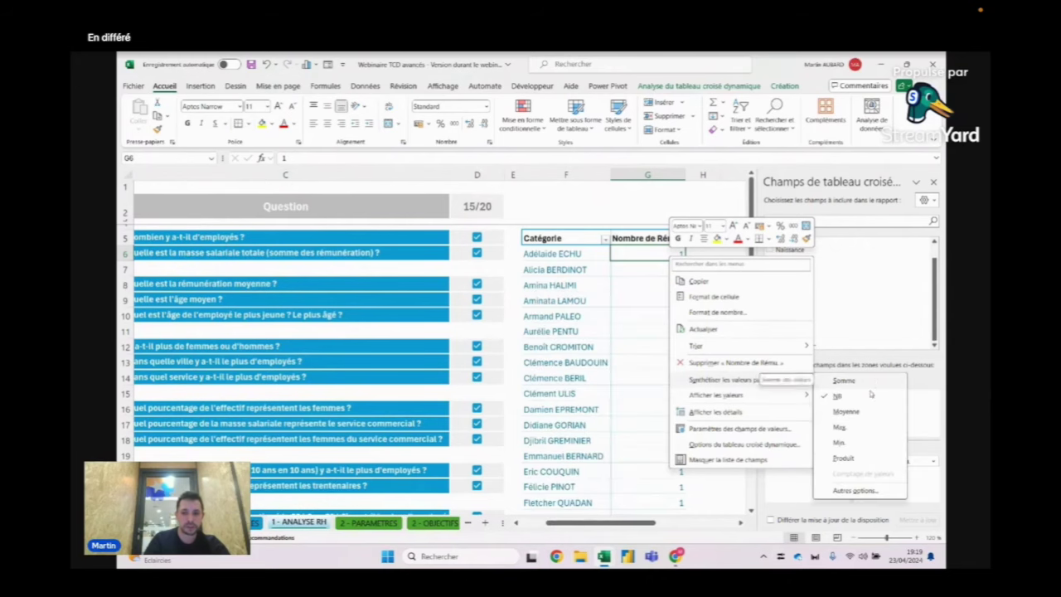
left_click(839, 428)
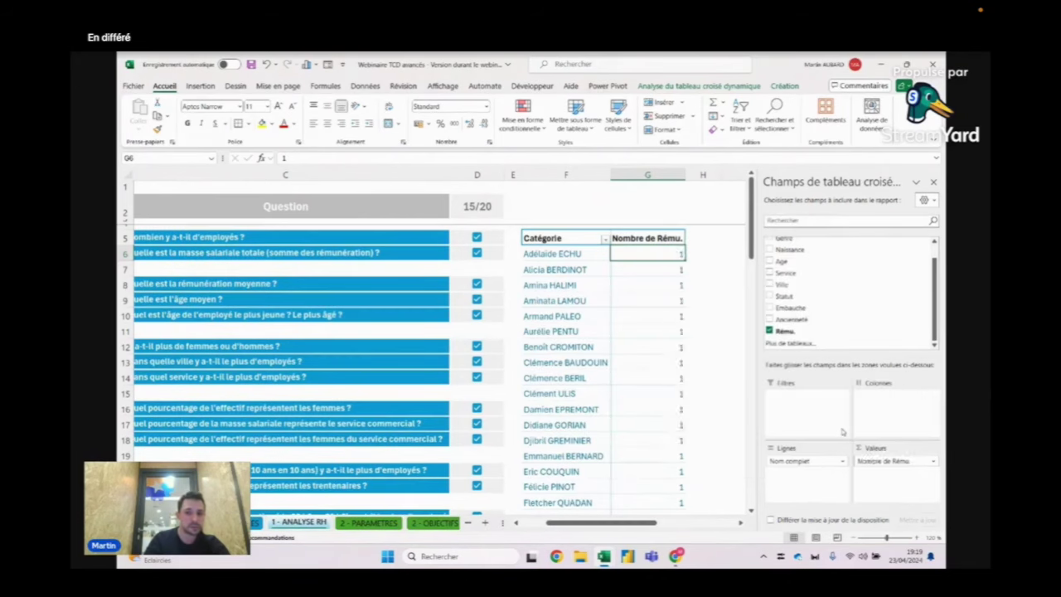
Format the salary values as Monétaire currency with no decimal places
right_click(648, 258)
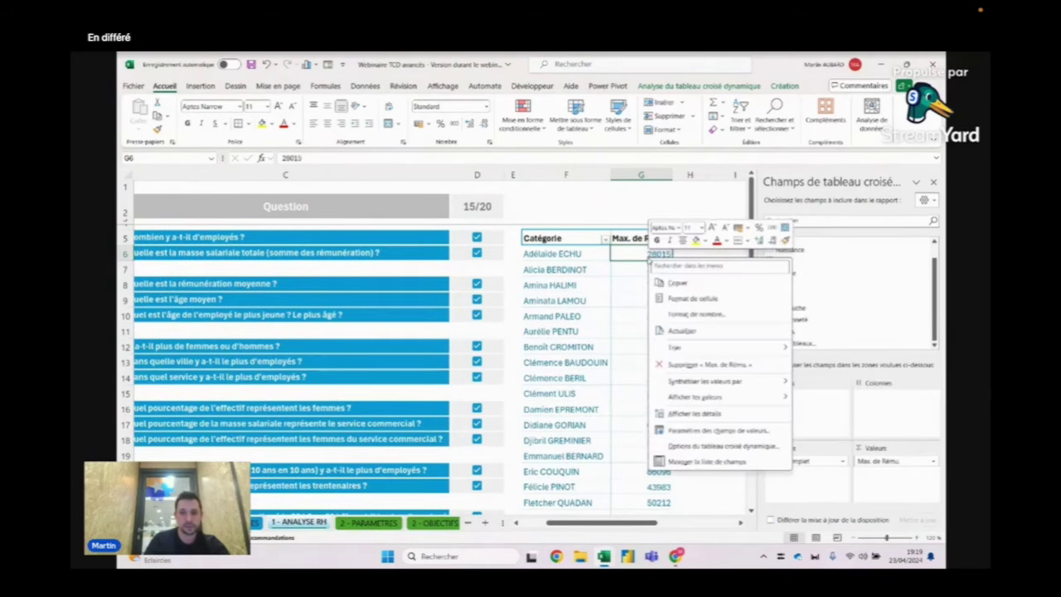
left_click(696, 314)
left_click(580, 237)
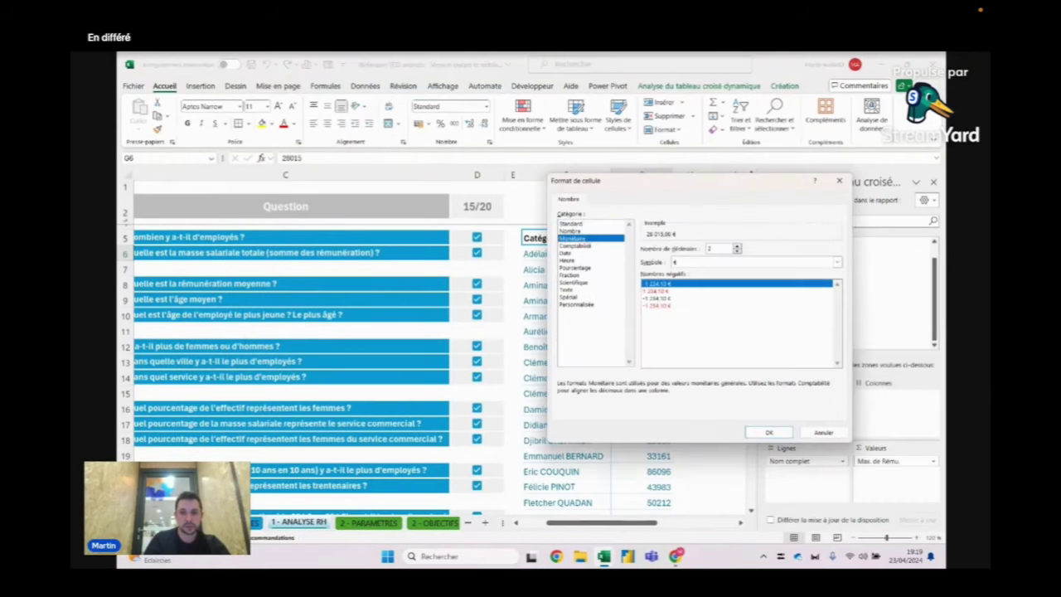
left_click(737, 251)
left_click(768, 432)
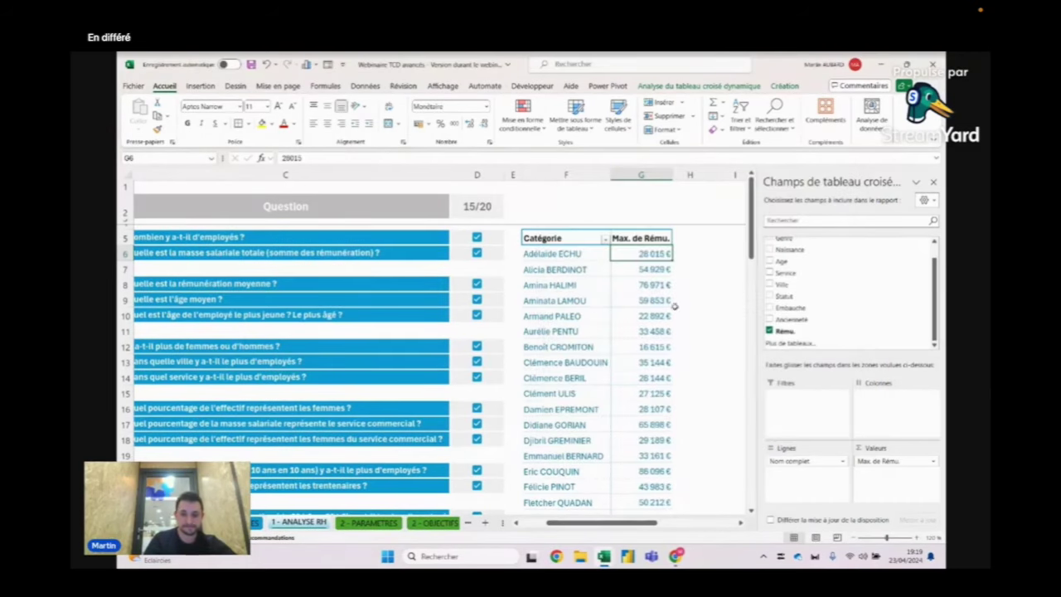
Rename the value column header to 'Rému'
left_click(646, 238)
type("Rému")
key("Return")
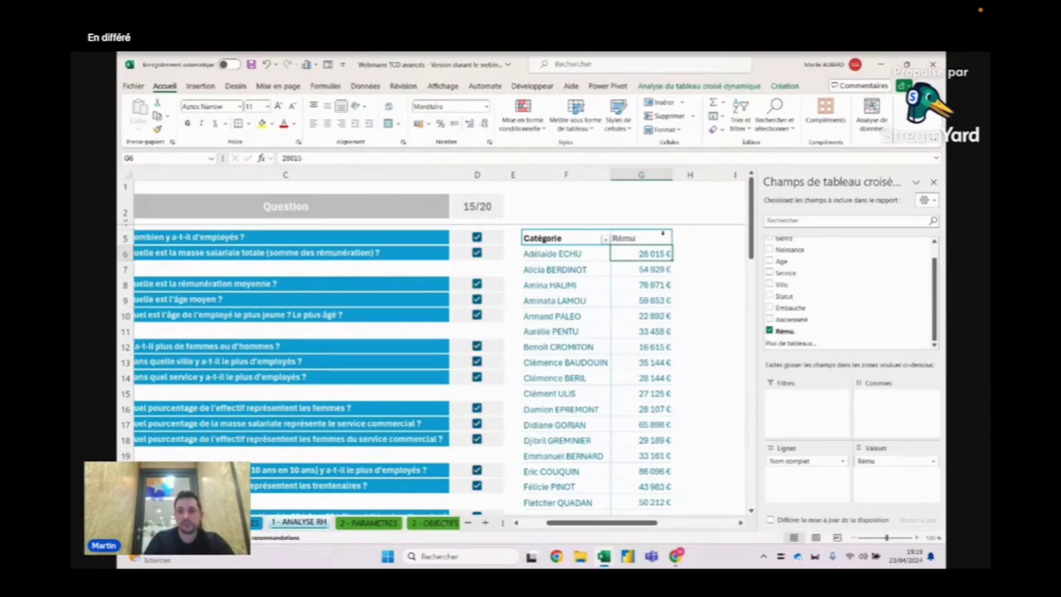
left_click(636, 270)
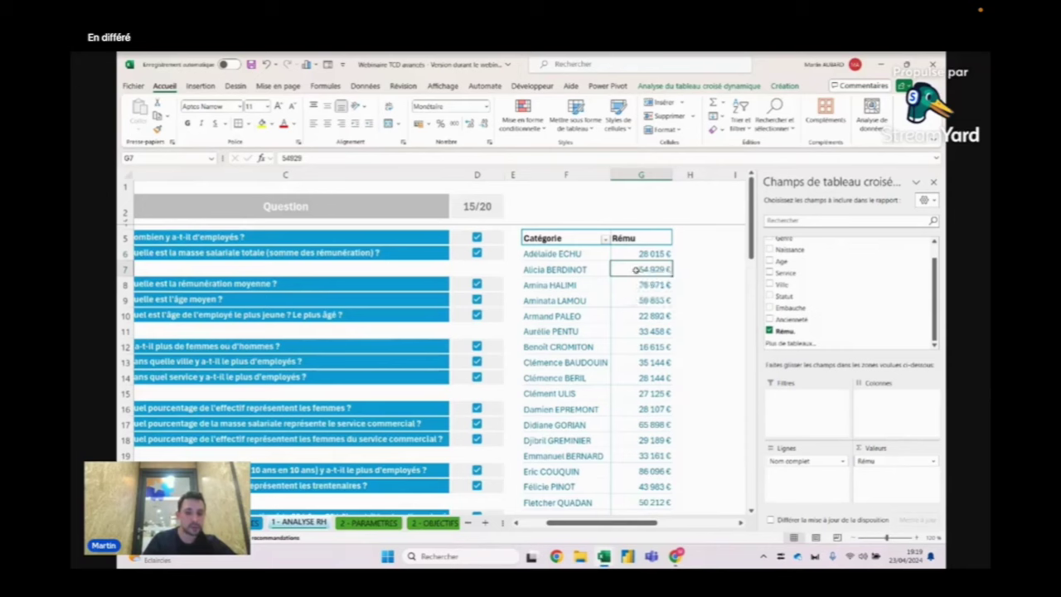
Sort salaries largest to smallest and apply a top 5 filter on employee names
right_click(635, 269)
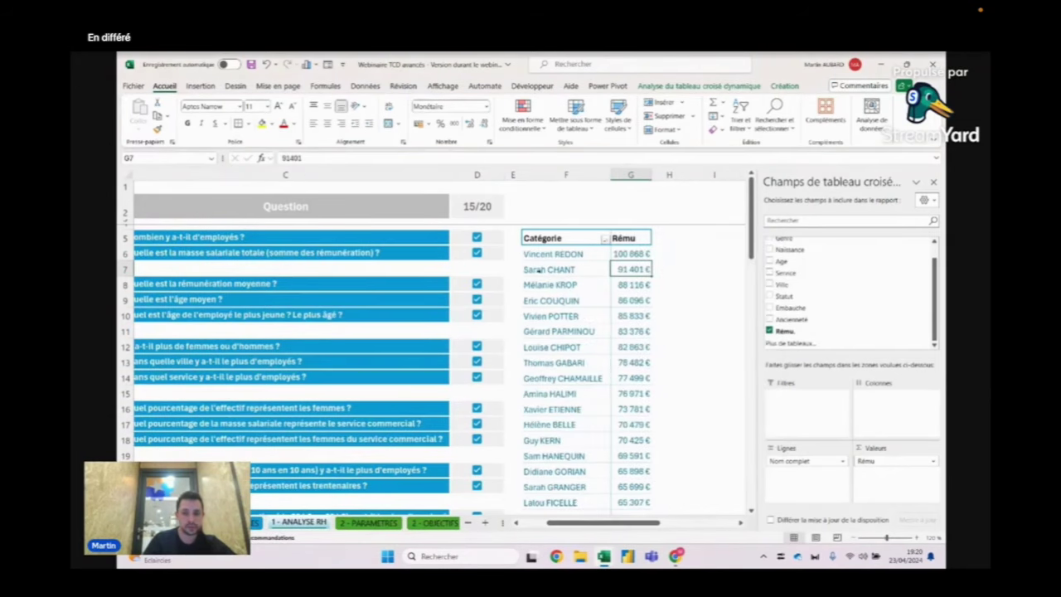
left_click_drag(554, 255, 619, 317)
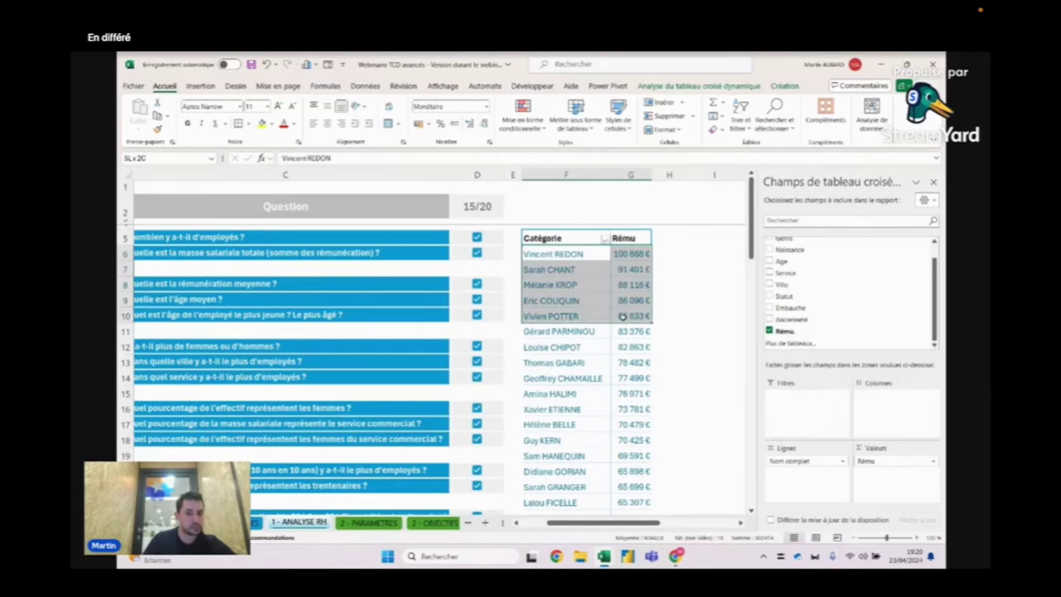
mouse_move(605, 239)
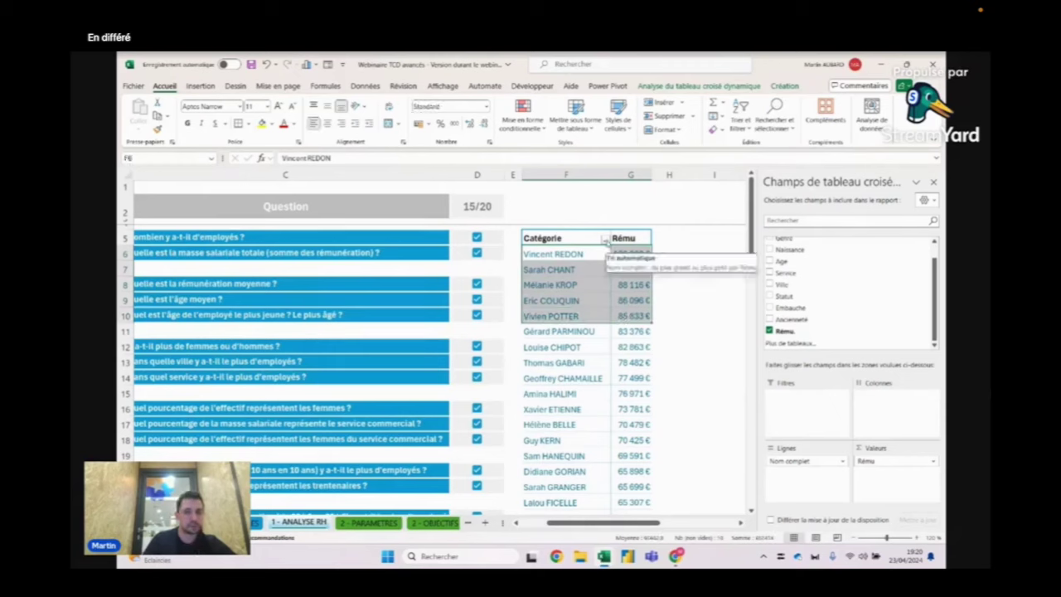
left_click(606, 239)
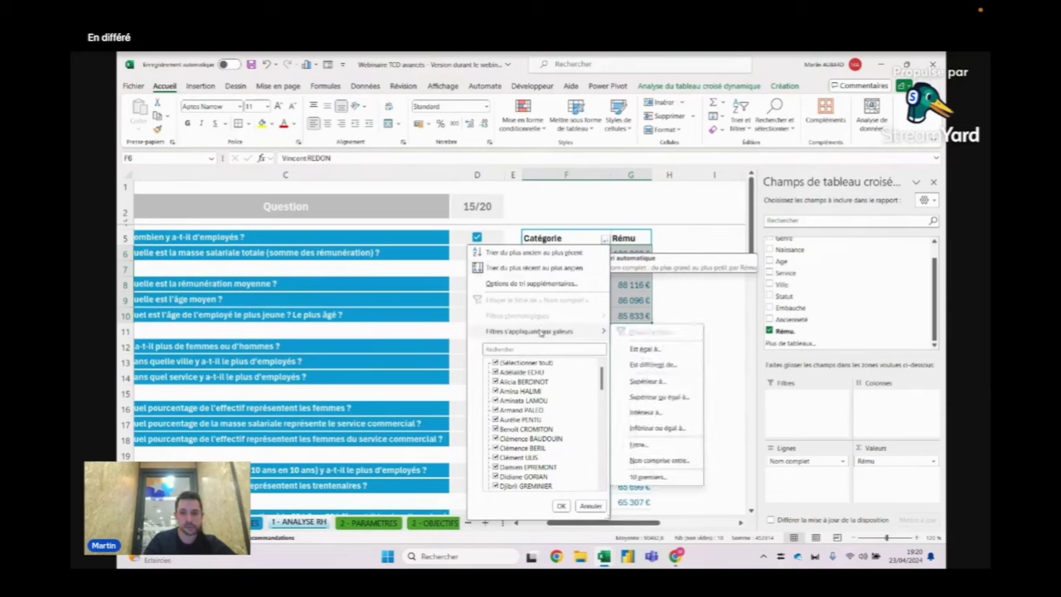
mouse_move(535, 331)
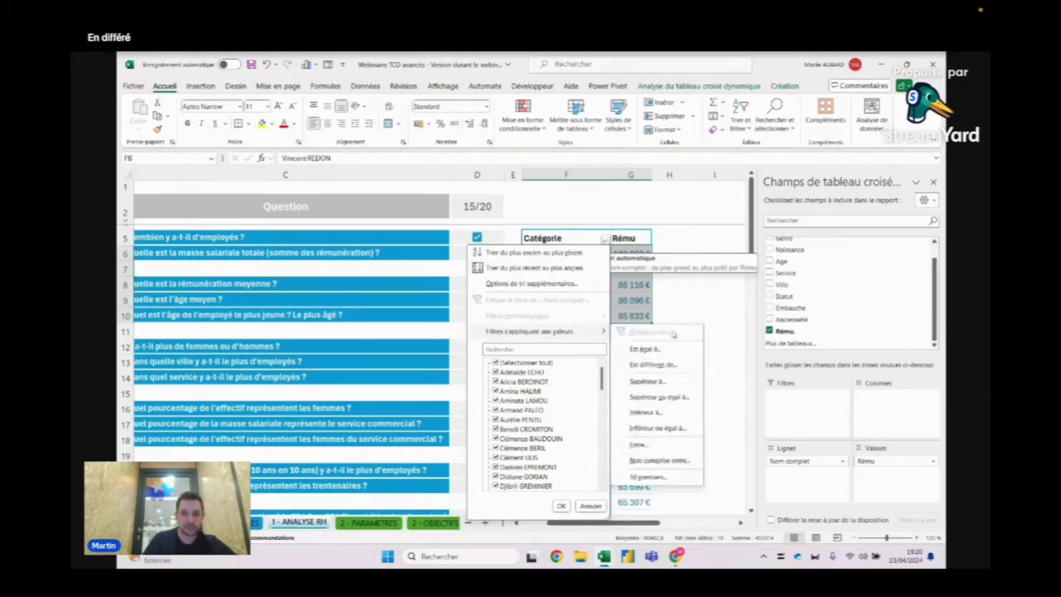
left_click(647, 477)
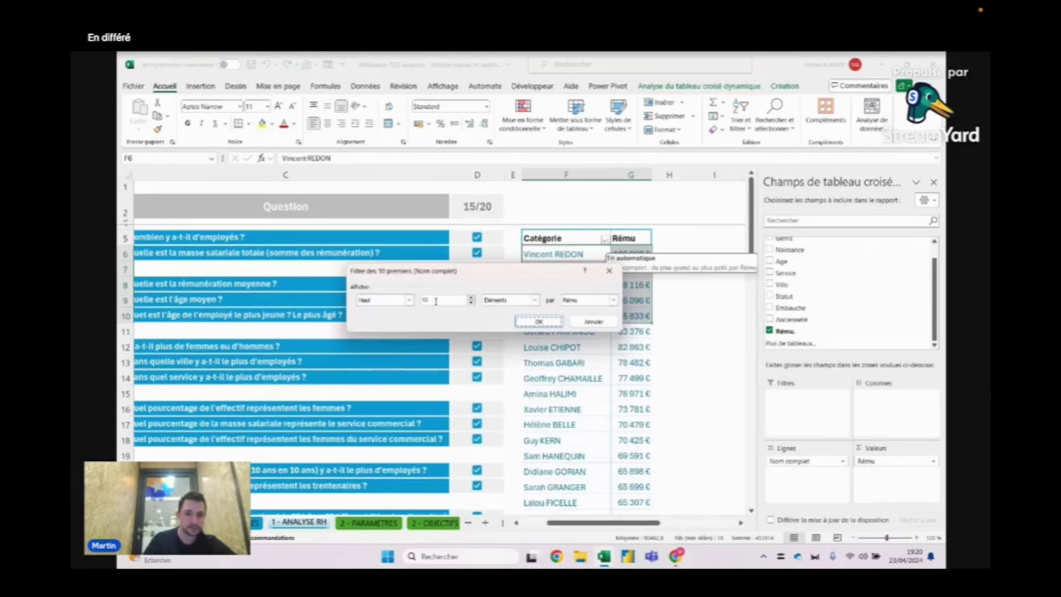
double_click(435, 300)
type("3")
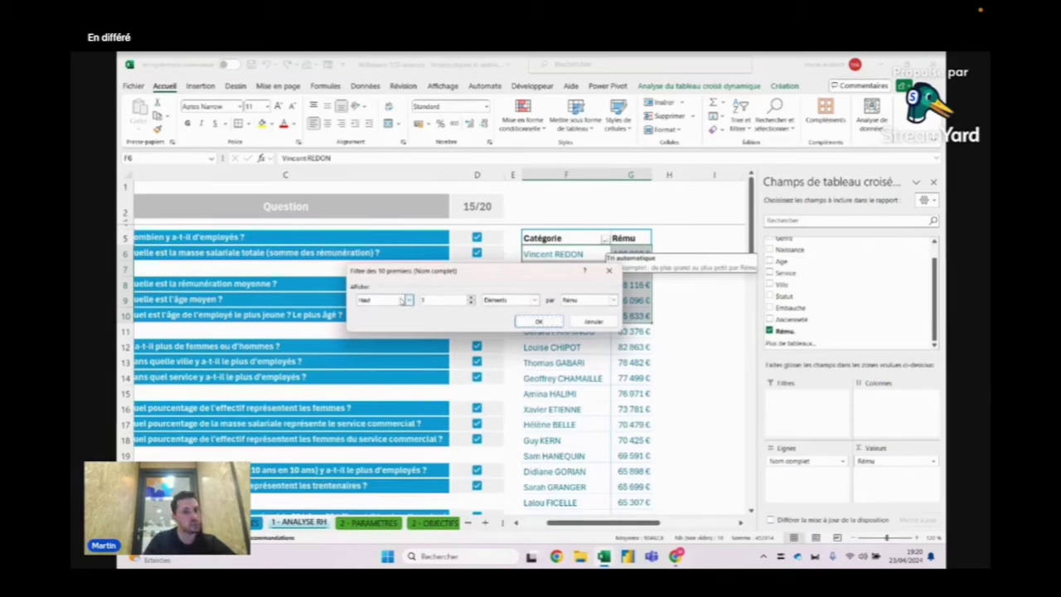
left_click(549, 324)
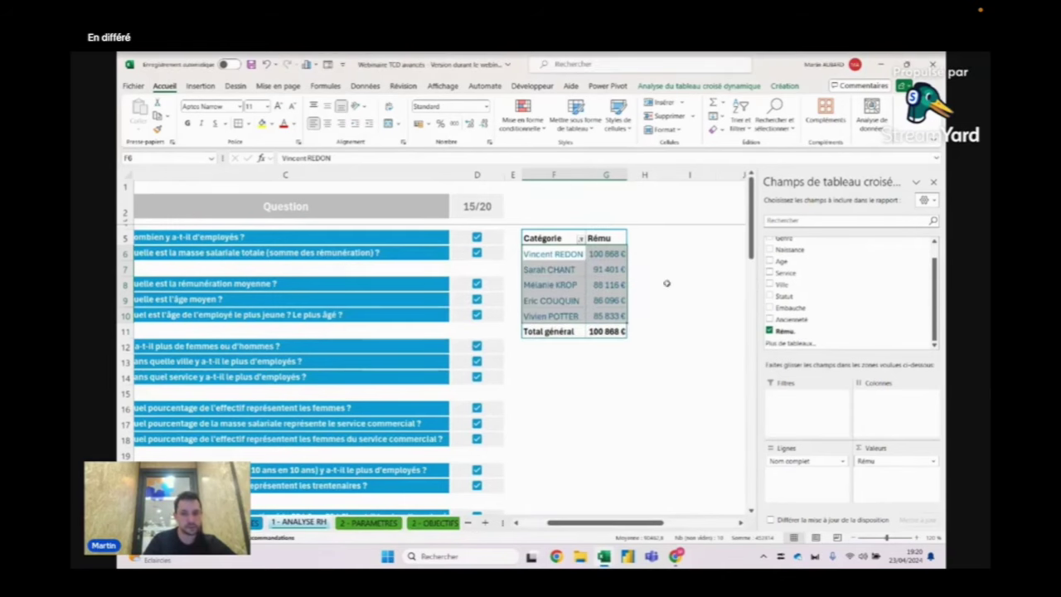
left_click(697, 264)
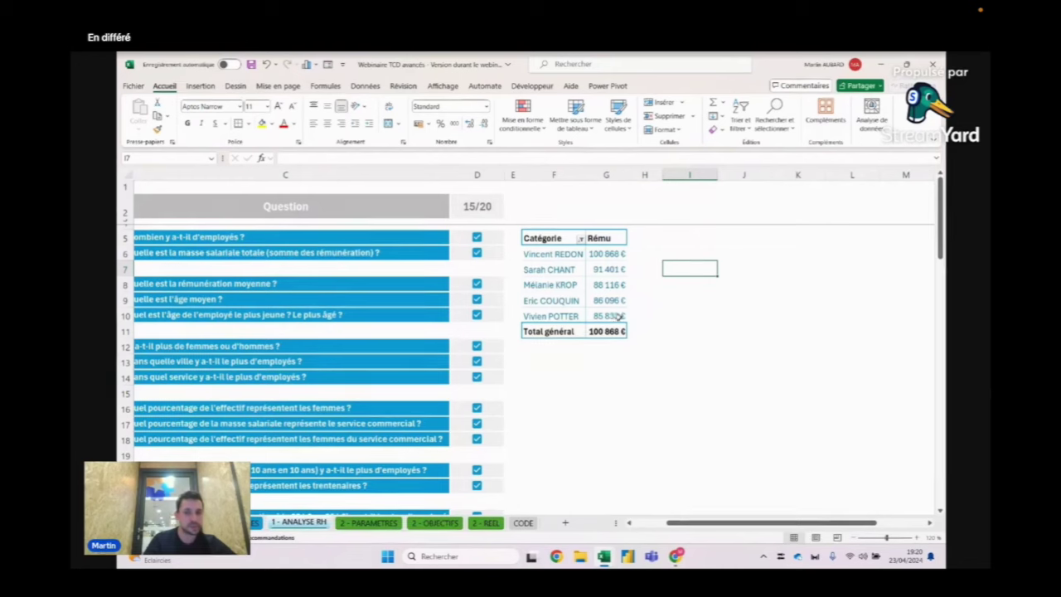
Add Statut to the pivot rows so each top earner shows Cadre beneath
left_click(604, 290)
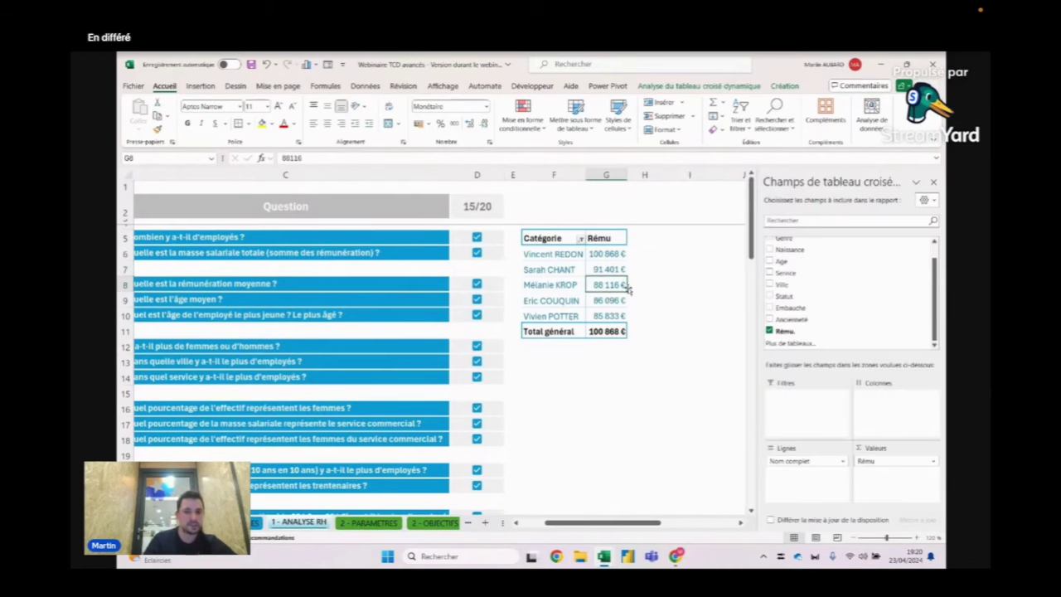
scroll(798, 263, "up", 1)
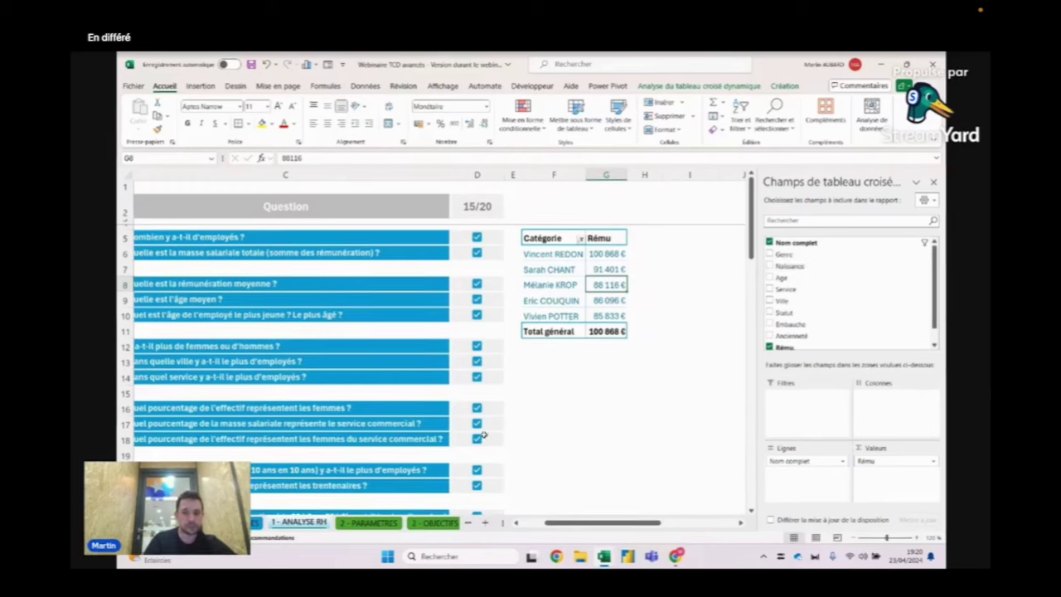
scroll(357, 491, "down", 4)
scroll(628, 395, "up", 4)
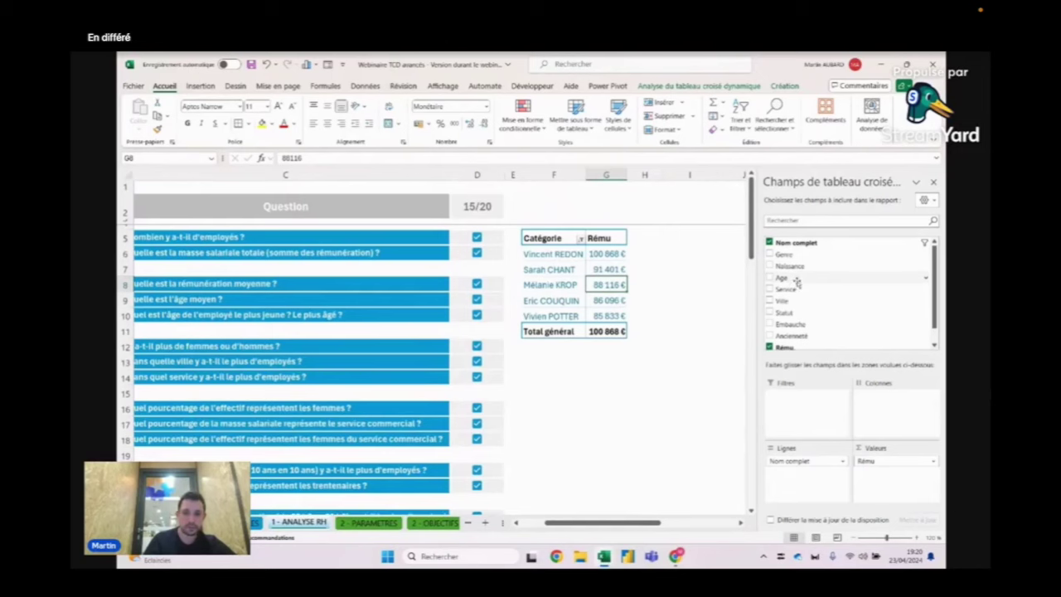
left_click_drag(791, 313, 813, 478)
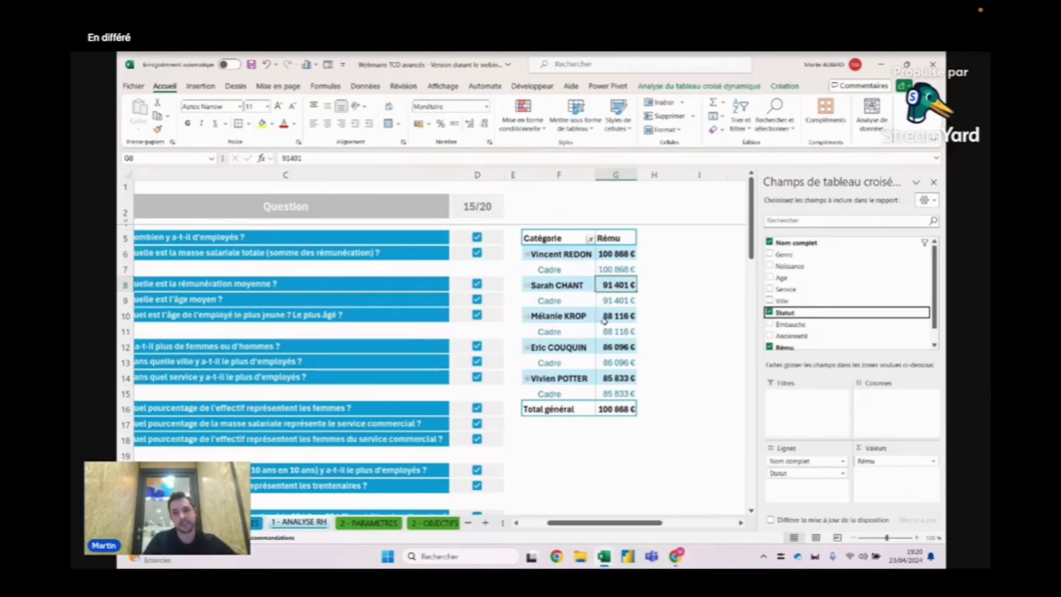
left_click(620, 268)
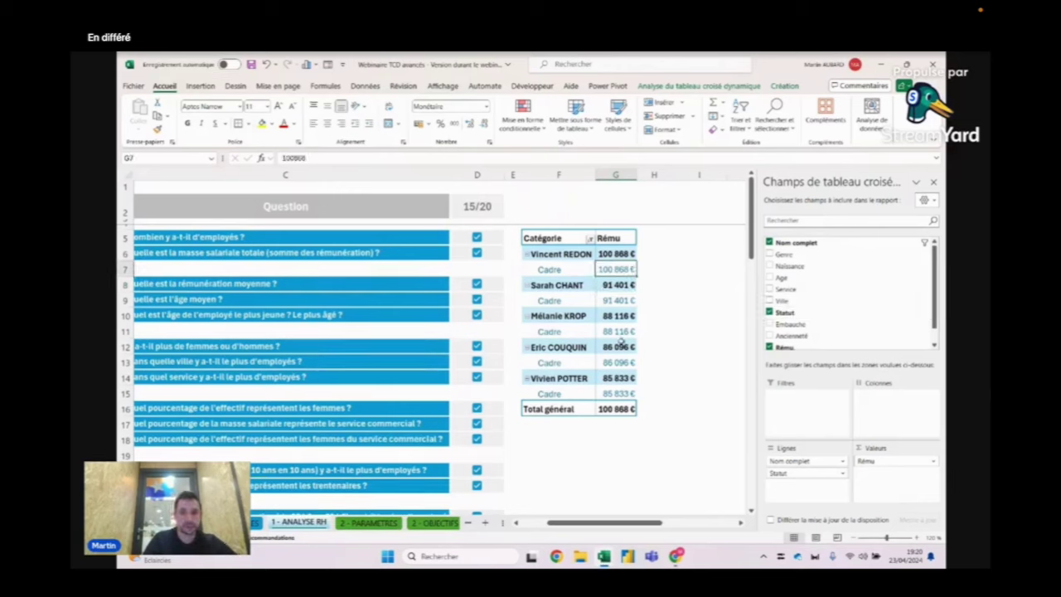
left_click(784, 86)
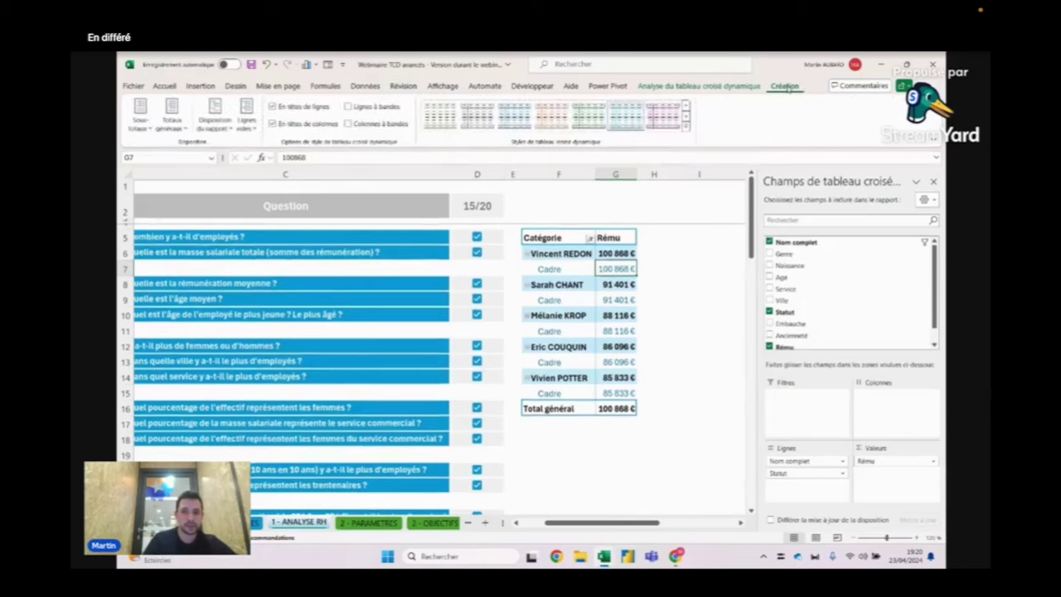
Switch the pivot report layout to Afficher sous forme tabulaire
left_click(209, 122)
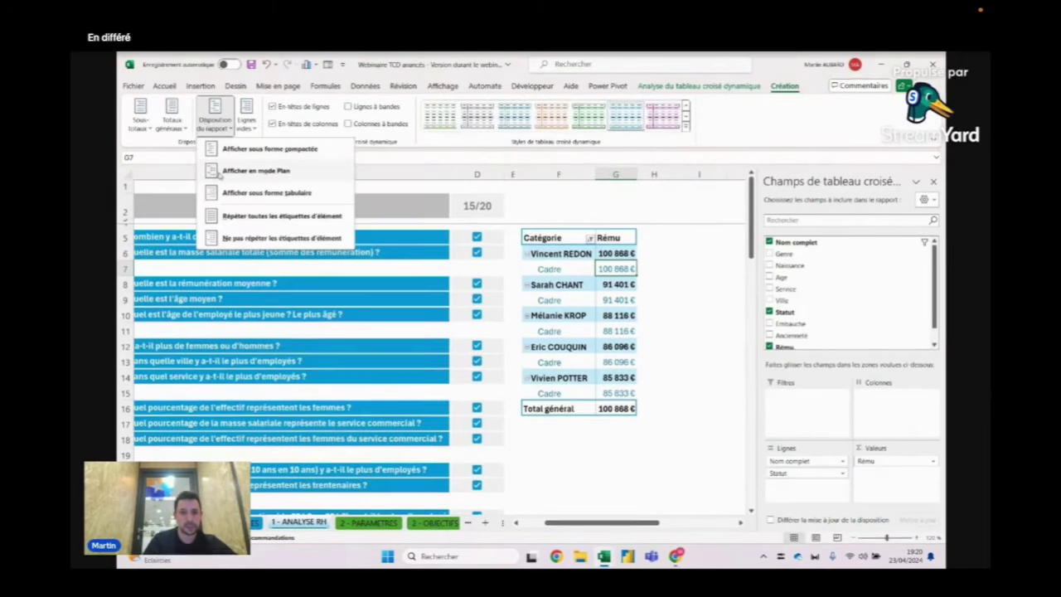
left_click(242, 192)
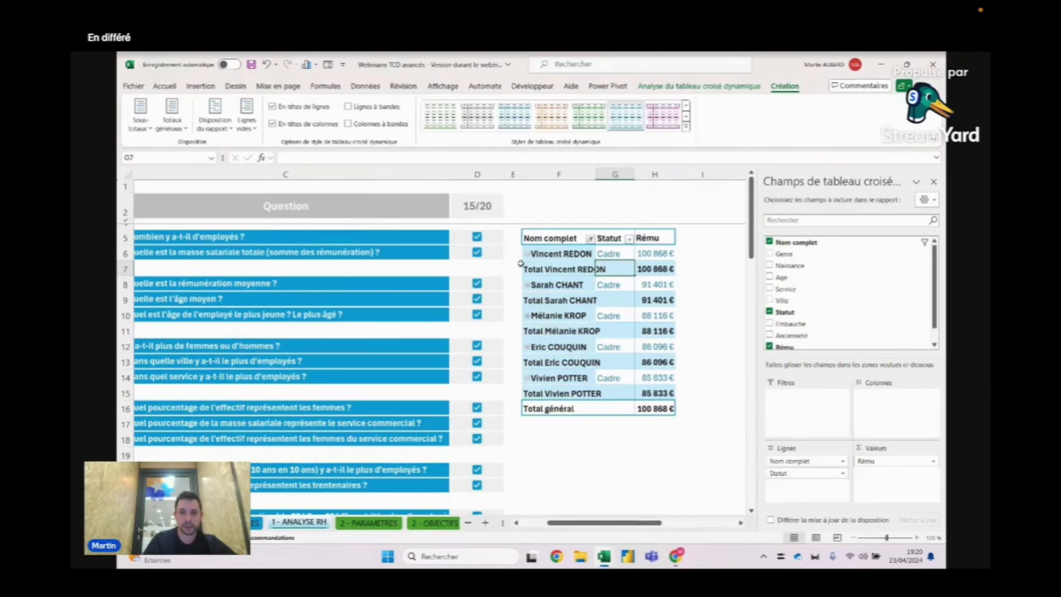
left_click(617, 254)
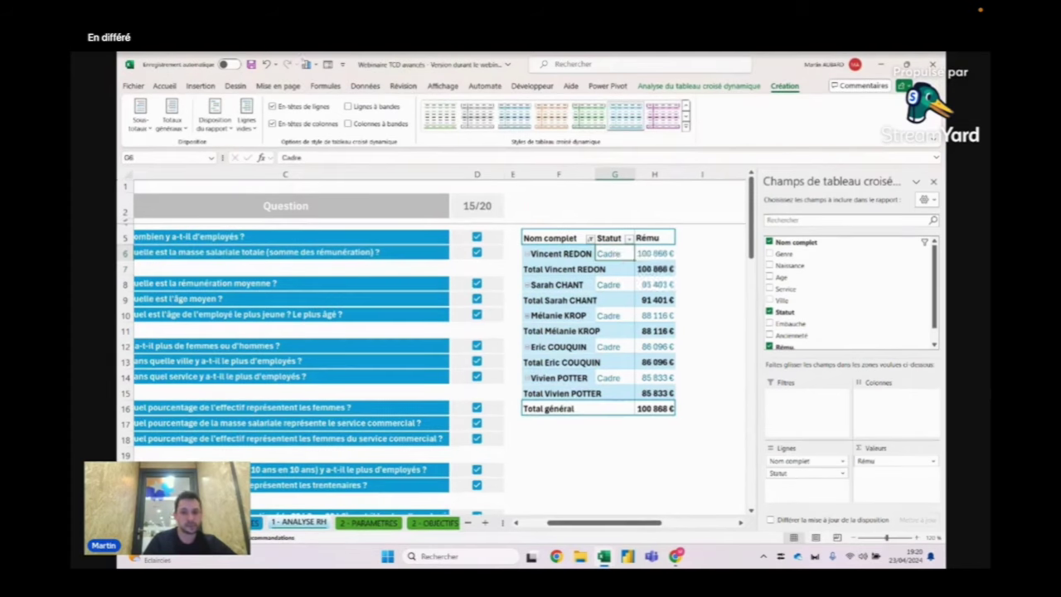
Set Sous-totaux to Ne pas afficher les sous-totaux to remove per-employee subtotal rows
left_click(141, 127)
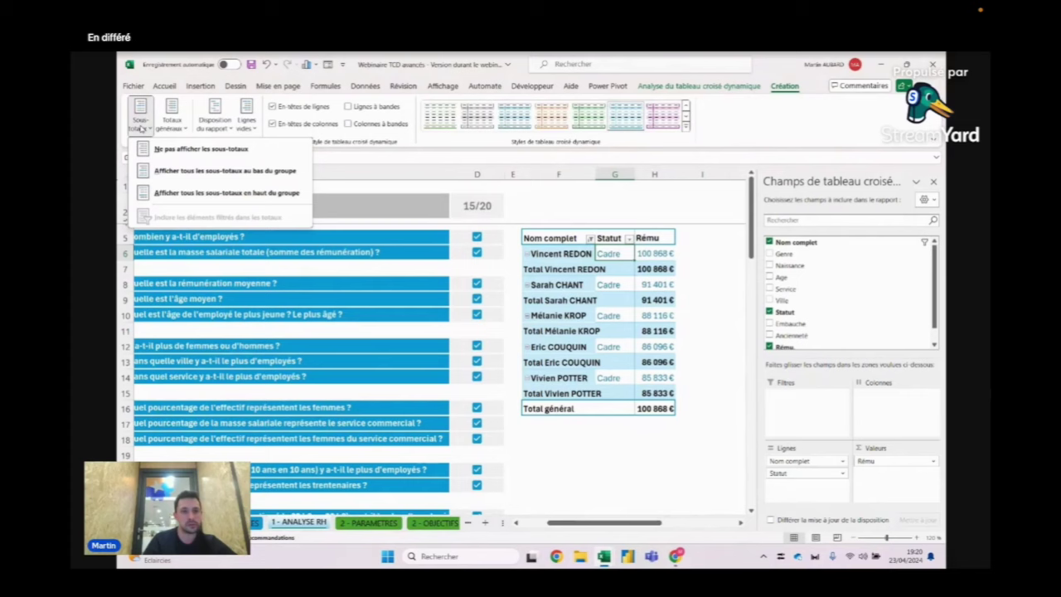
left_click(184, 153)
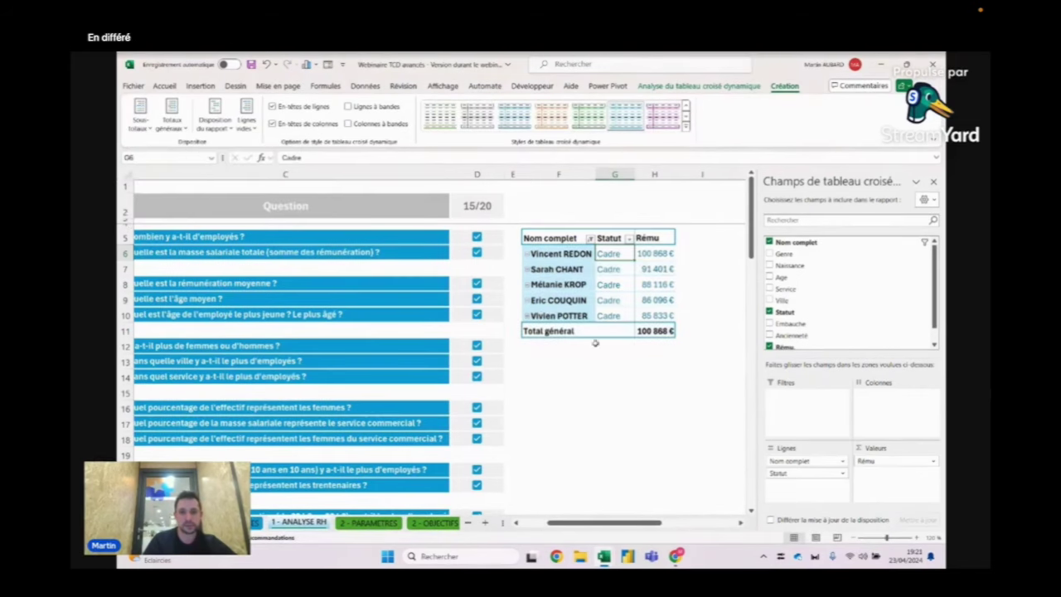
left_click(576, 254)
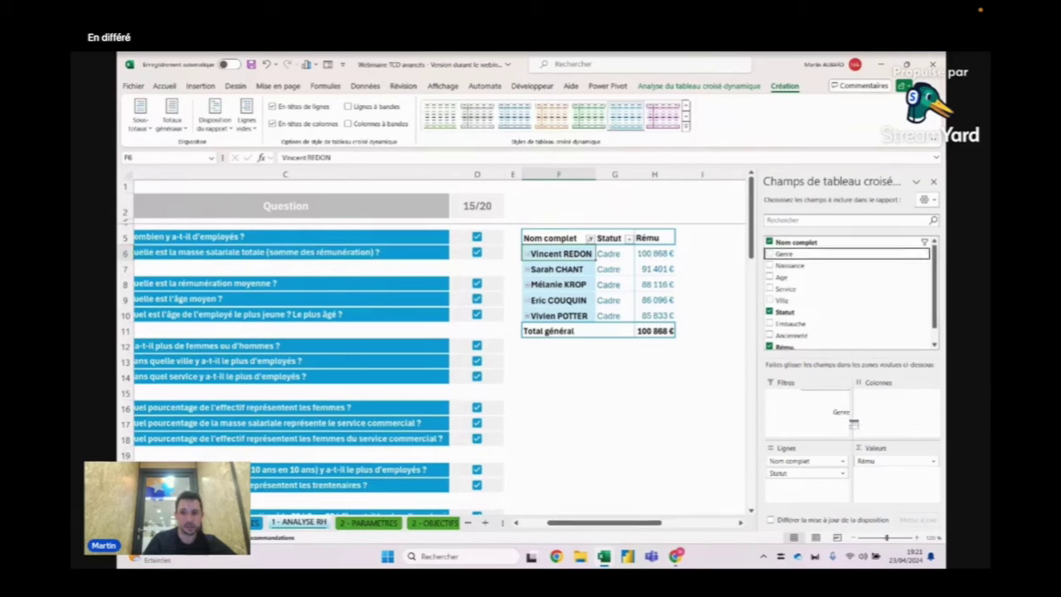
Add Genre to the pivot rows and check each top earner's gender value
left_click_drag(802, 258, 816, 484)
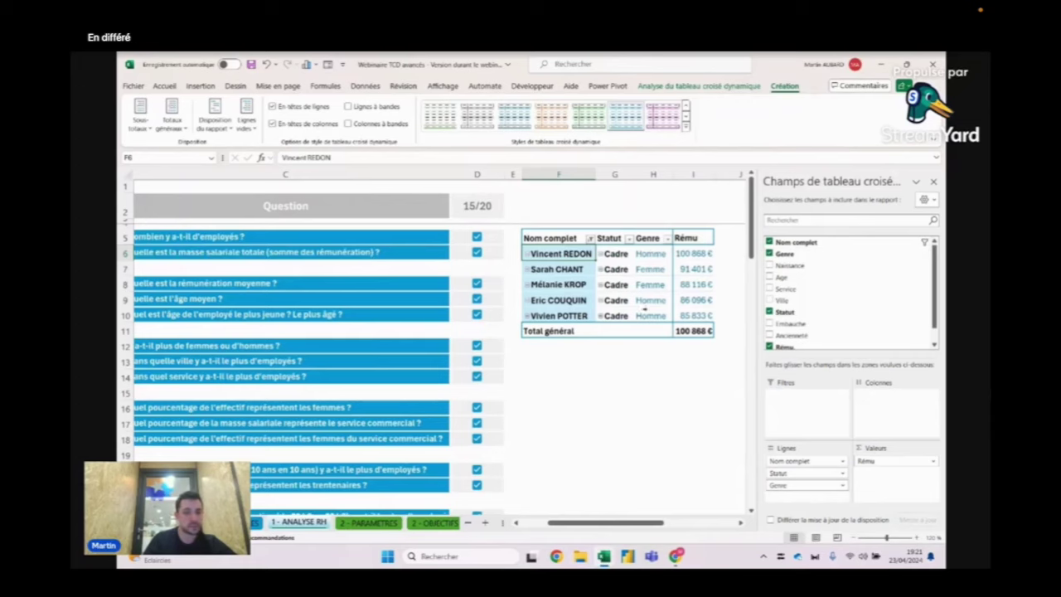
left_click_drag(618, 522, 651, 522)
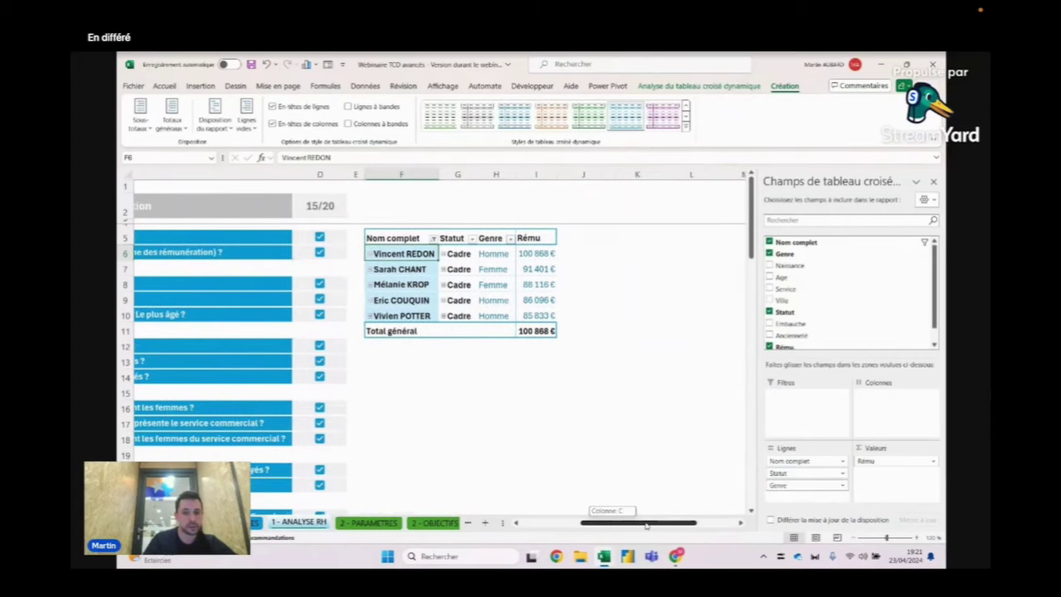
left_click(495, 253)
left_click(495, 268)
left_click(498, 285)
left_click(499, 300)
left_click(503, 315)
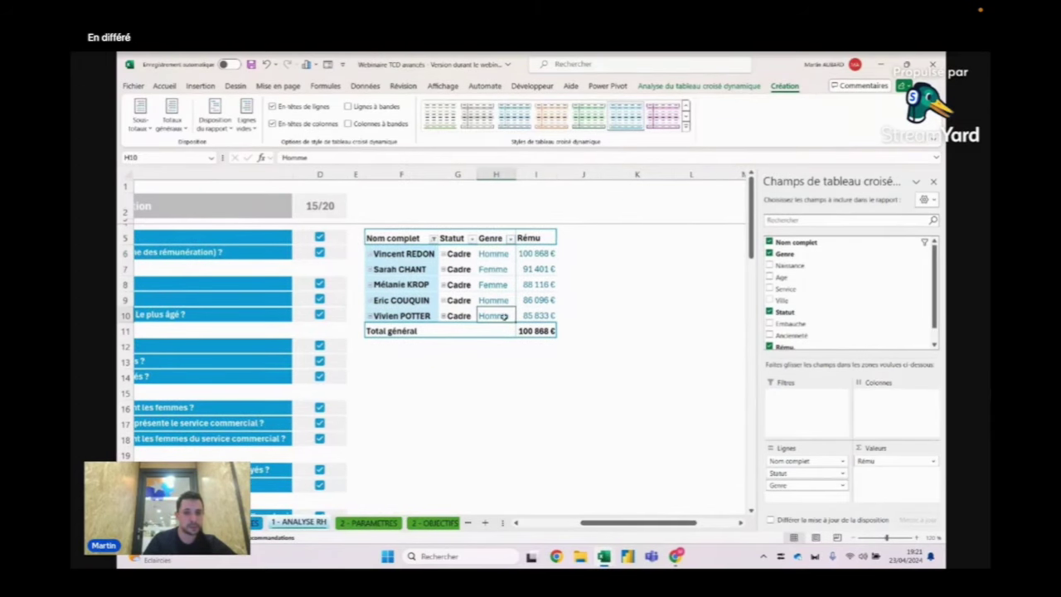
Add Ville to the pivot rows as a city column
left_click_drag(791, 300, 797, 495)
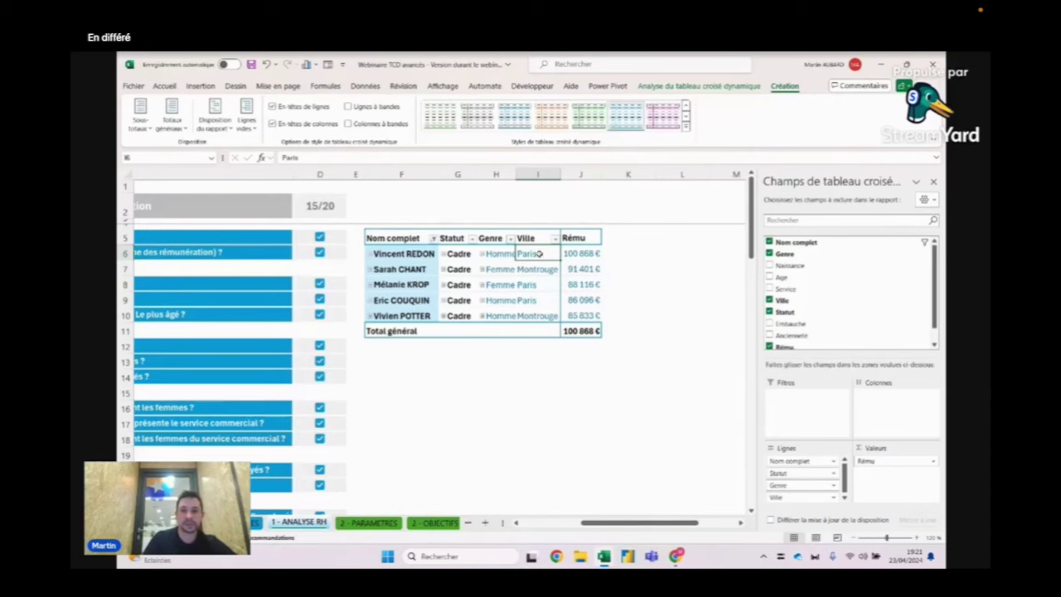
left_click_drag(500, 257, 503, 310)
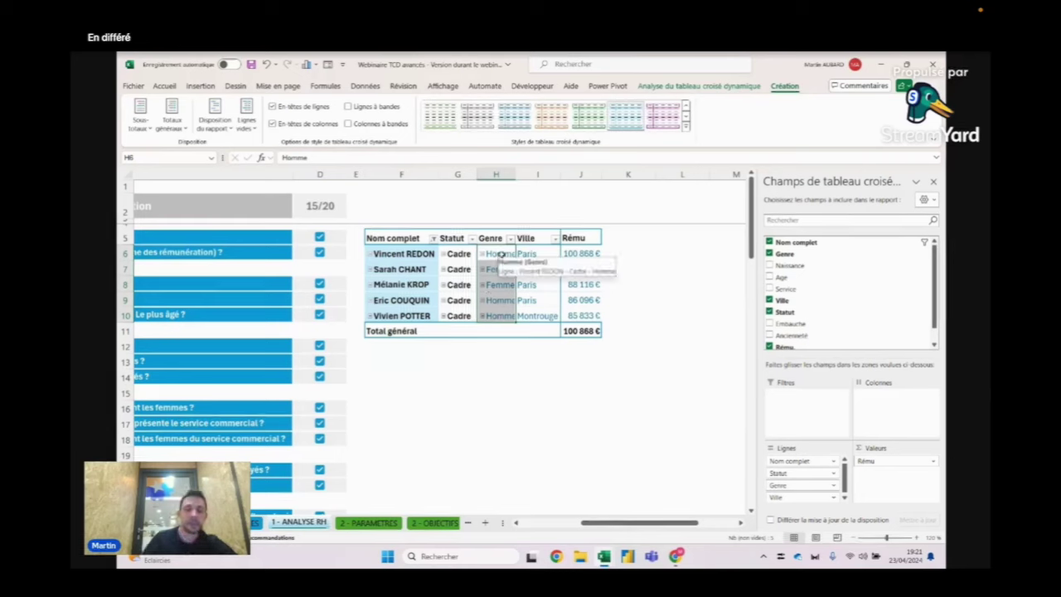
mouse_move(499, 254)
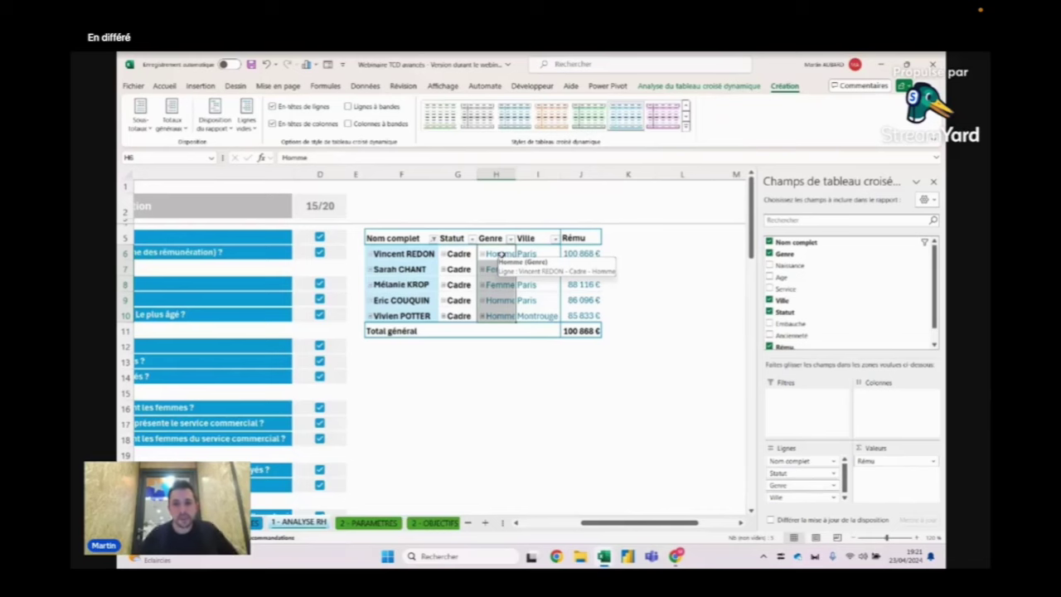
left_click(613, 268)
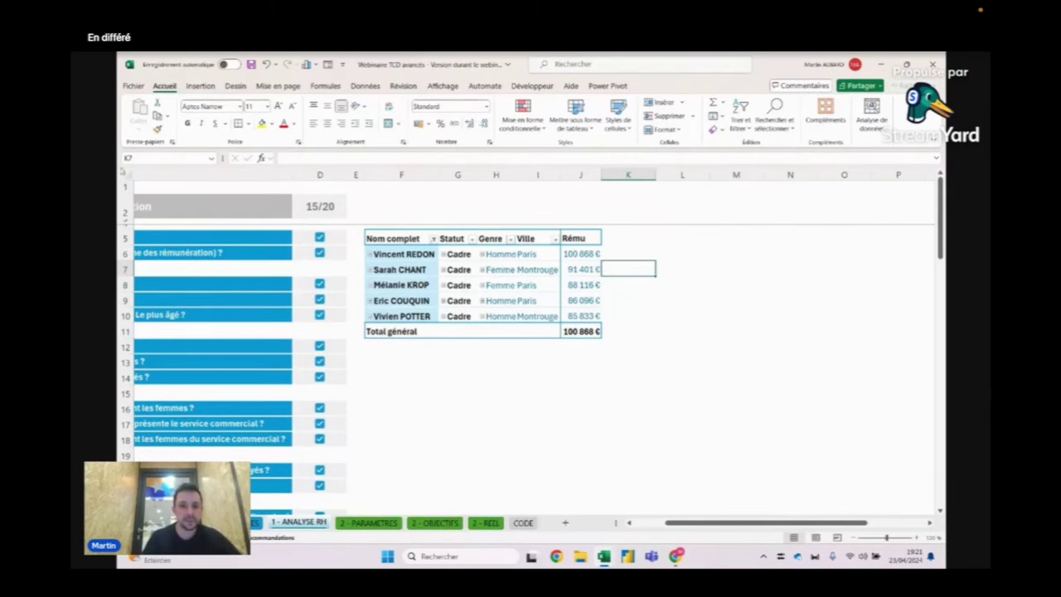
Select cell I7 inside the top-5 pivot to show the PivotTable Fields pane
left_click(522, 271)
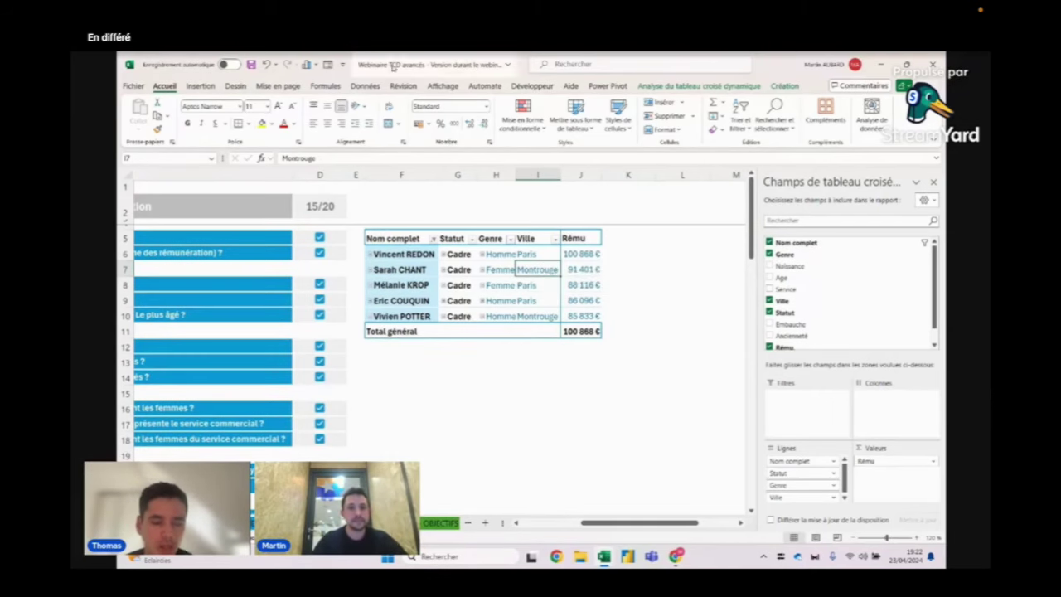
left_click(452, 90)
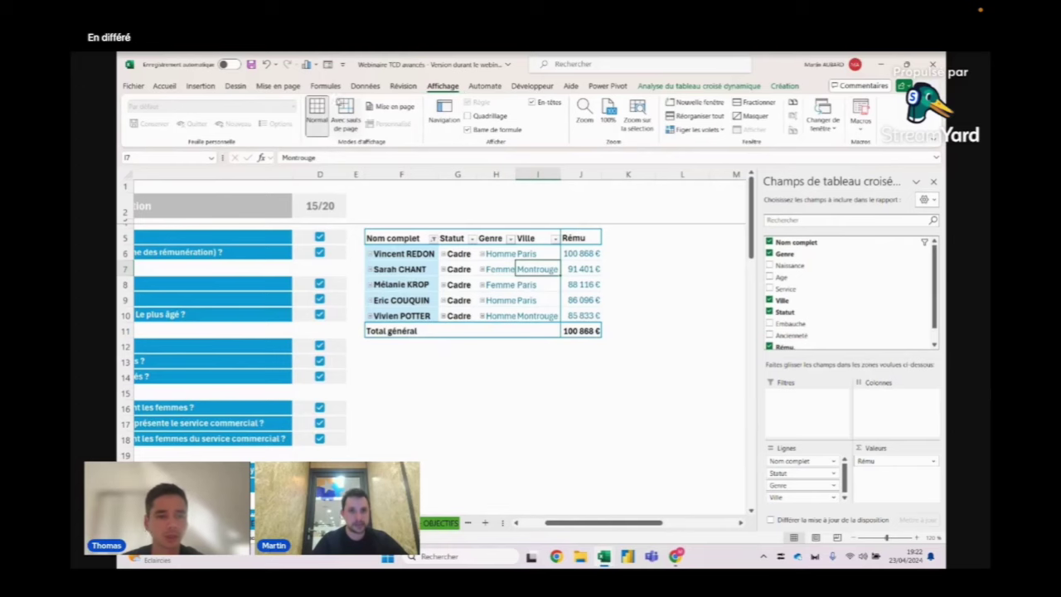
left_click(279, 90)
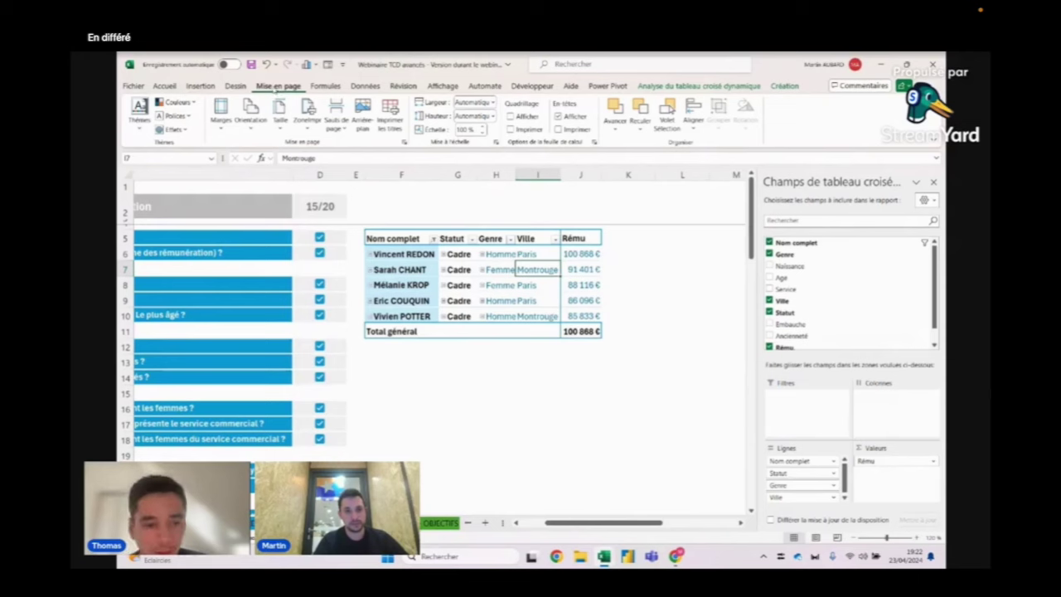
left_click(194, 104)
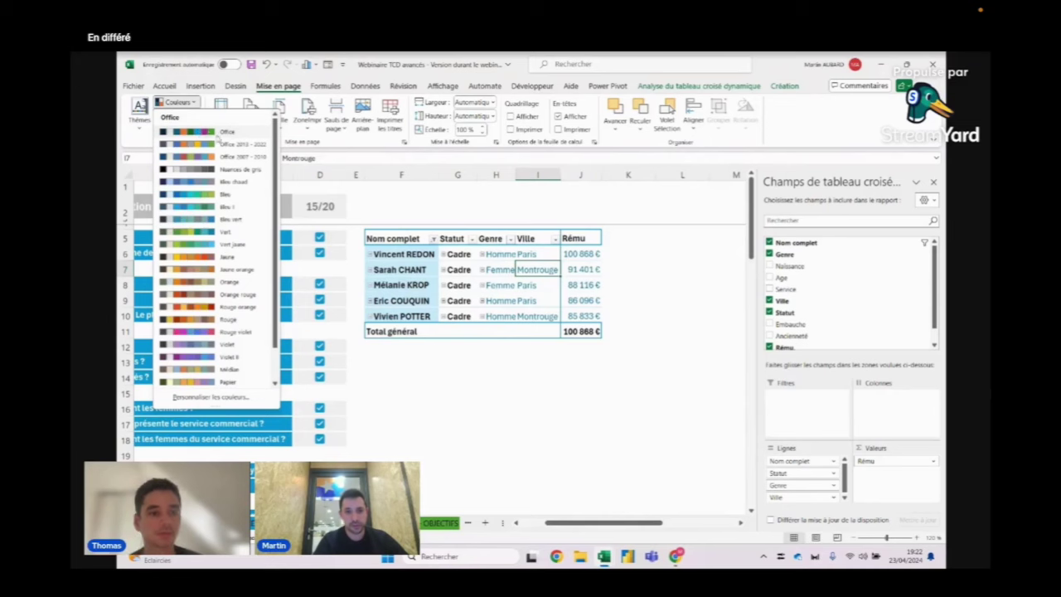
scroll(214, 352, "down", 1)
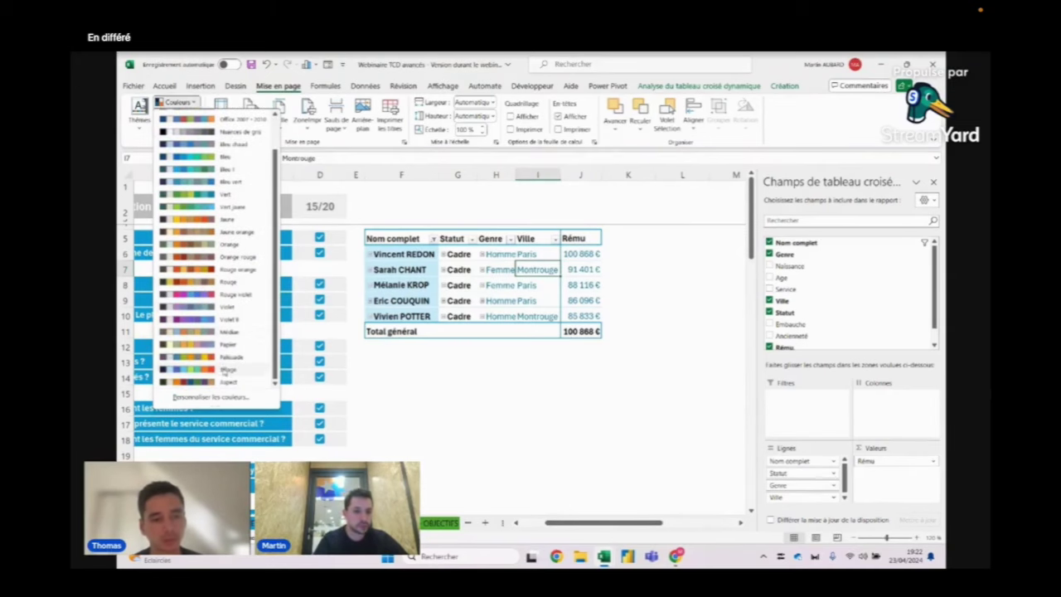
left_click(232, 350)
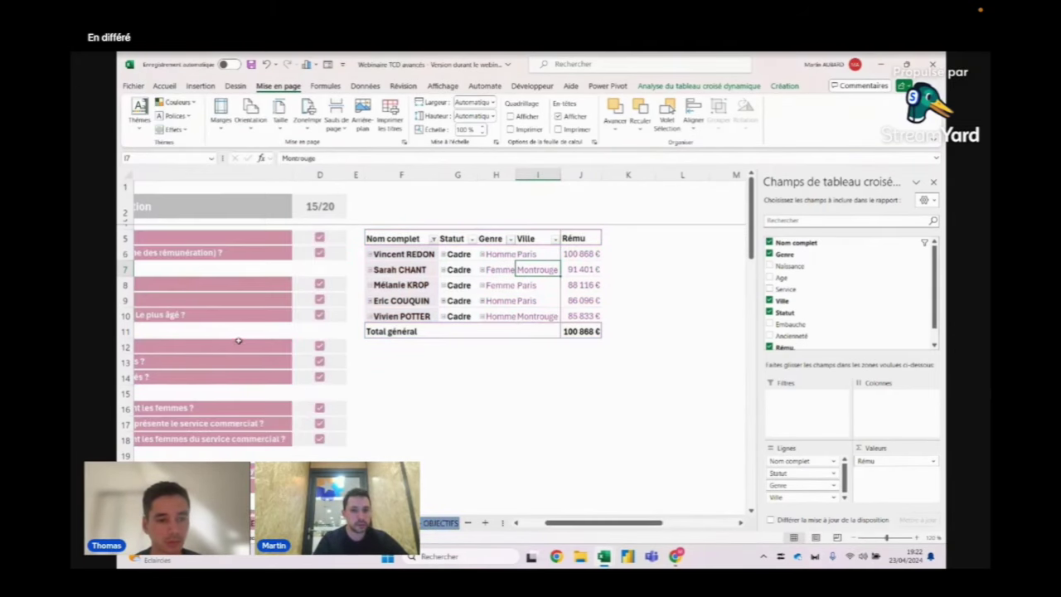
scroll(331, 348, "left", 3)
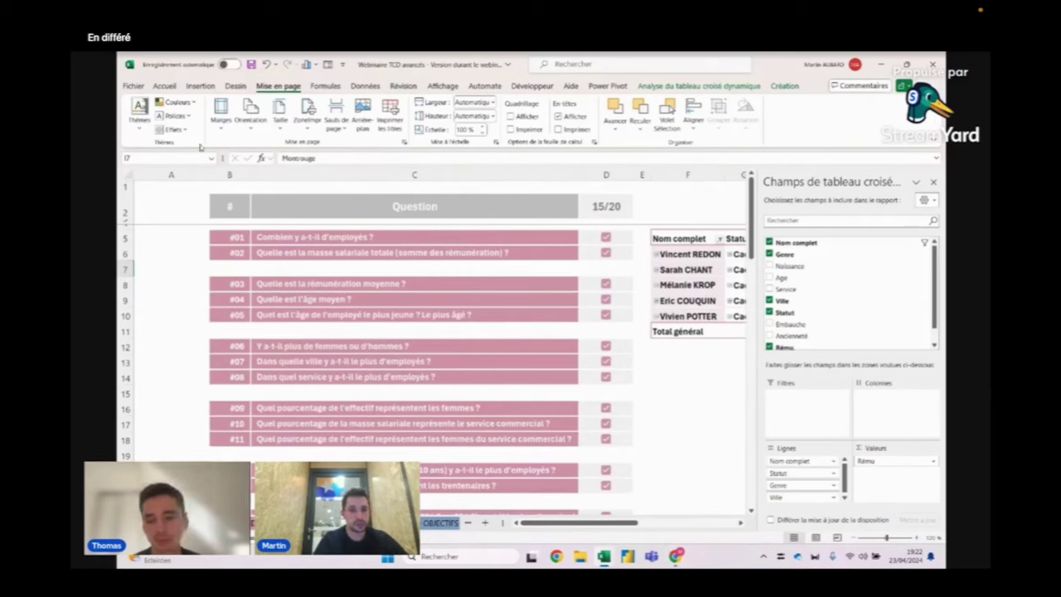
left_click(185, 106)
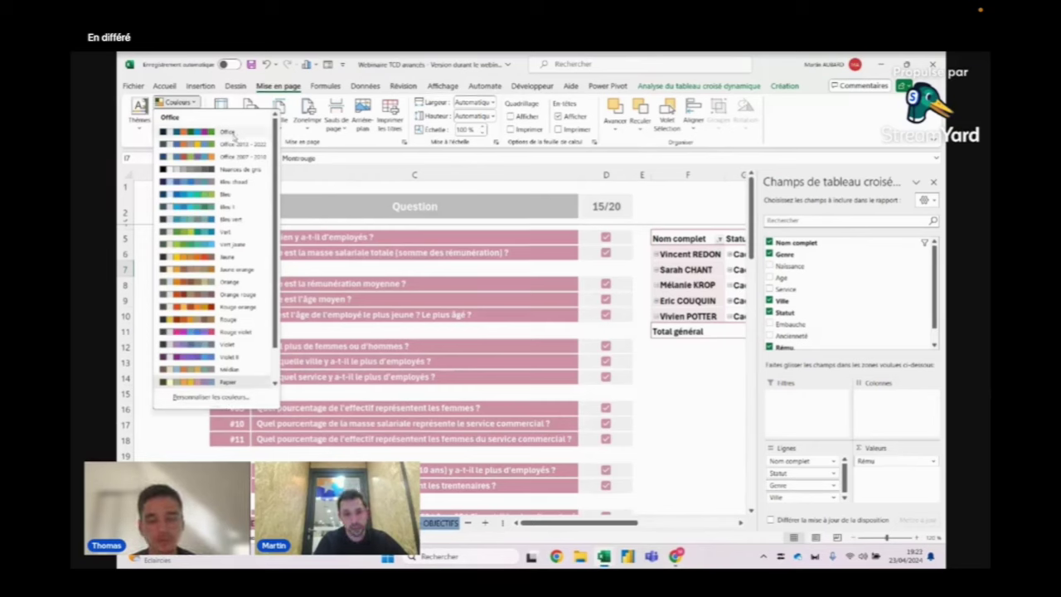
left_click(225, 398)
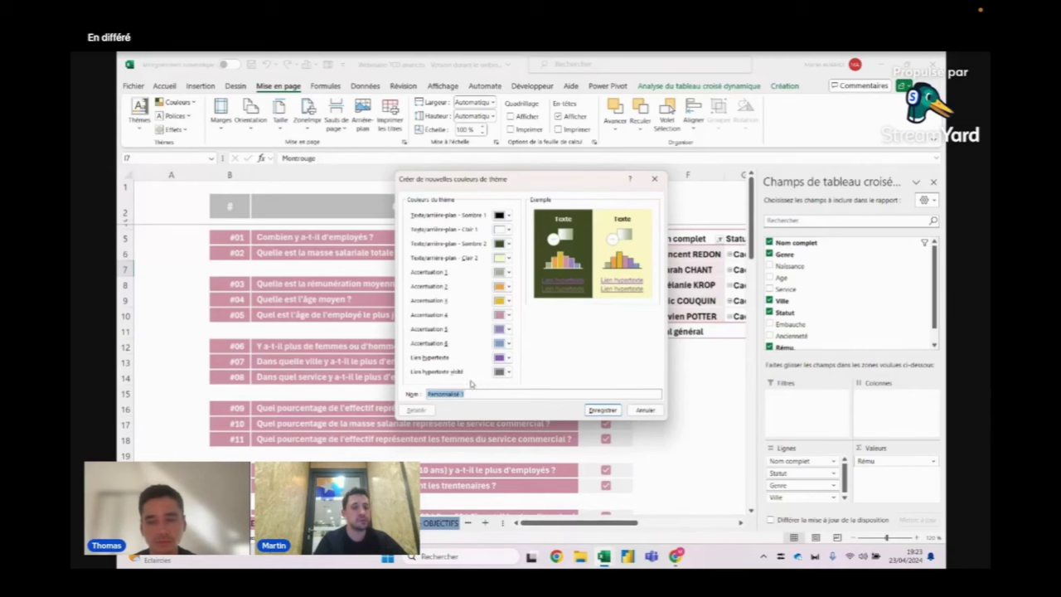
left_click(644, 410)
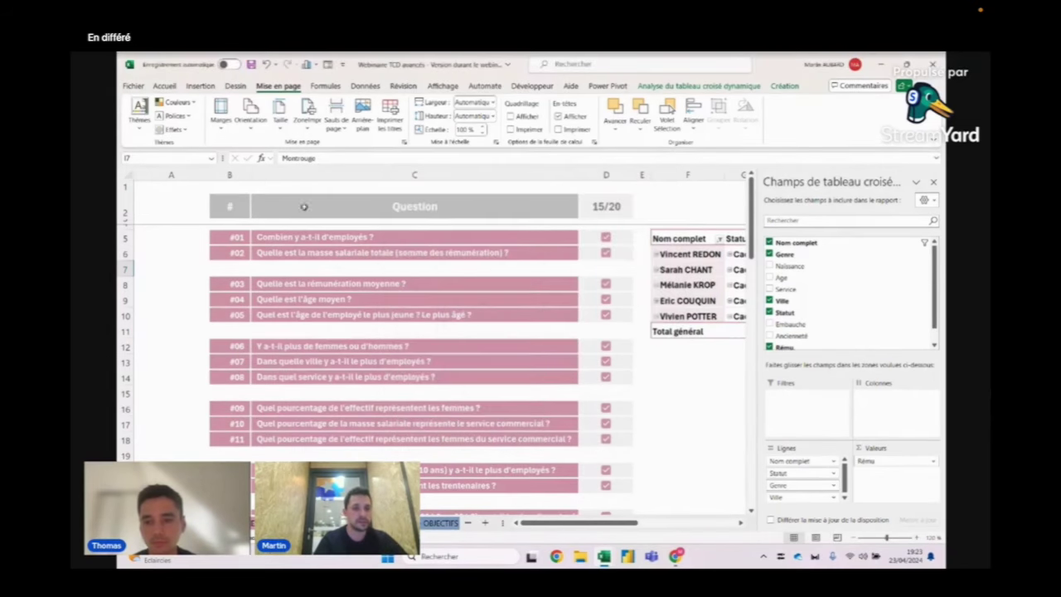
left_click(178, 102)
left_click(189, 116)
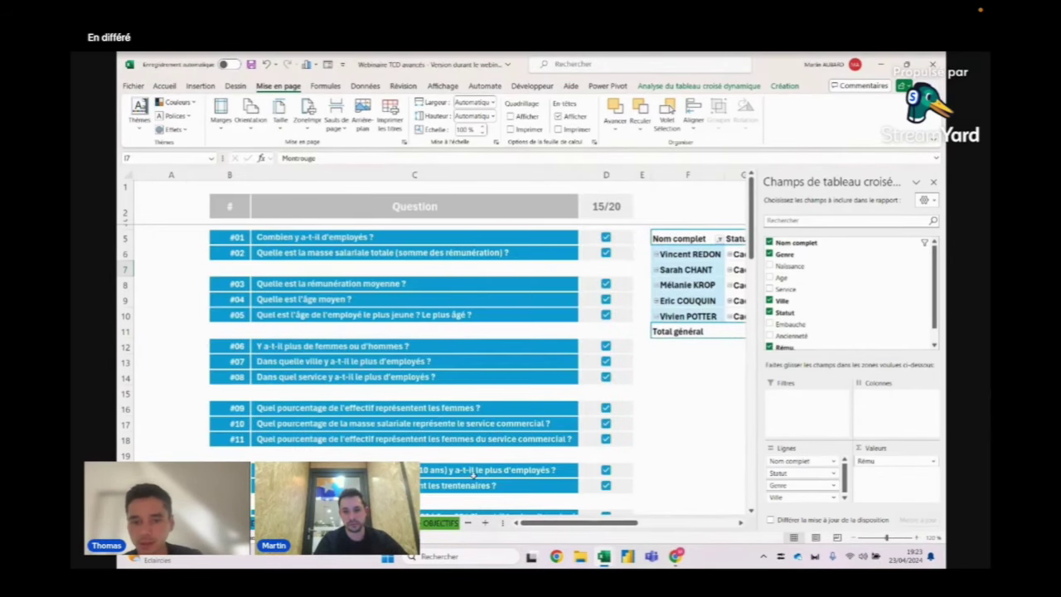
left_click_drag(547, 522, 607, 514)
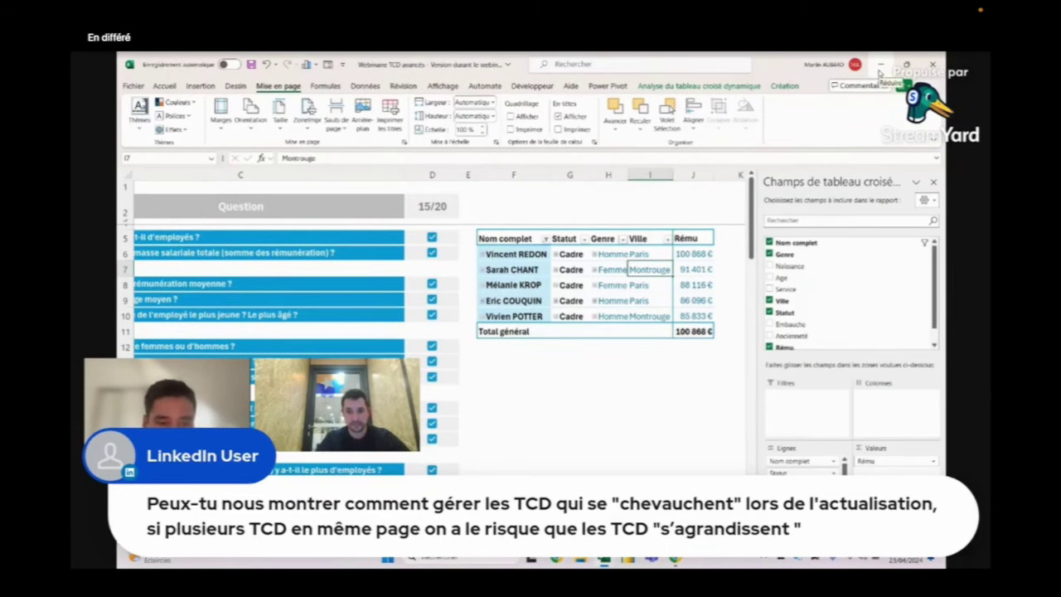
Open '03 - Tableau de bord RH' from the desktop's Tableau de bord RH #3 folder
left_click(880, 71)
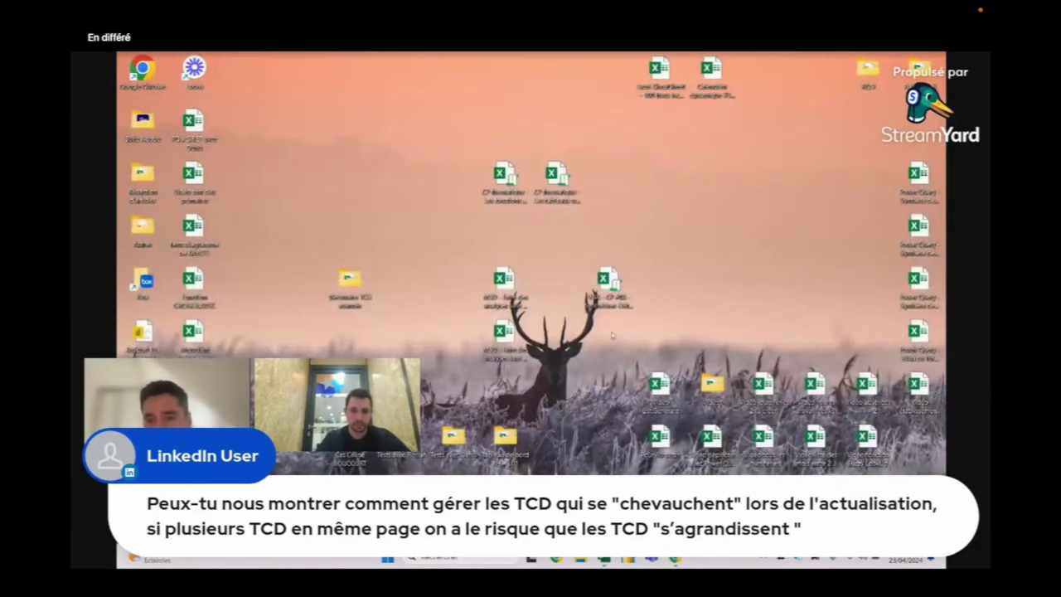
right_click(642, 303)
double_click(504, 435)
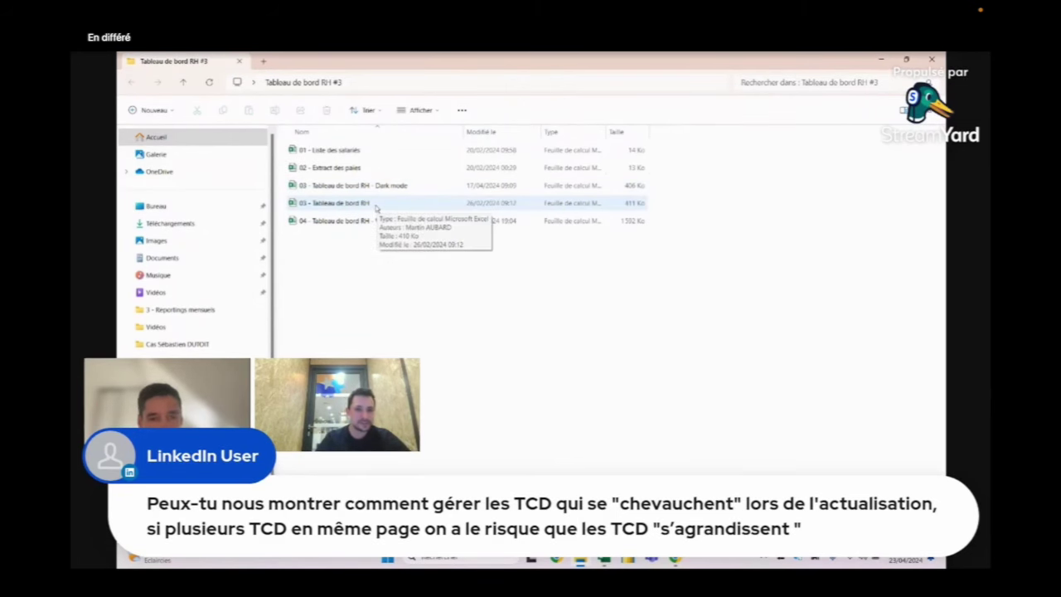
double_click(375, 205)
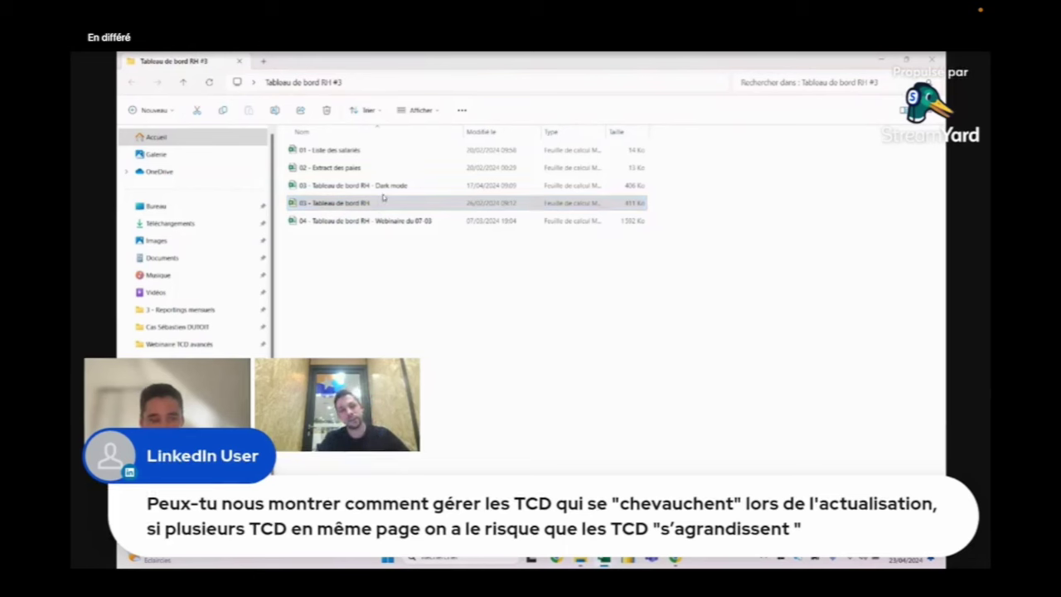
left_click(379, 203)
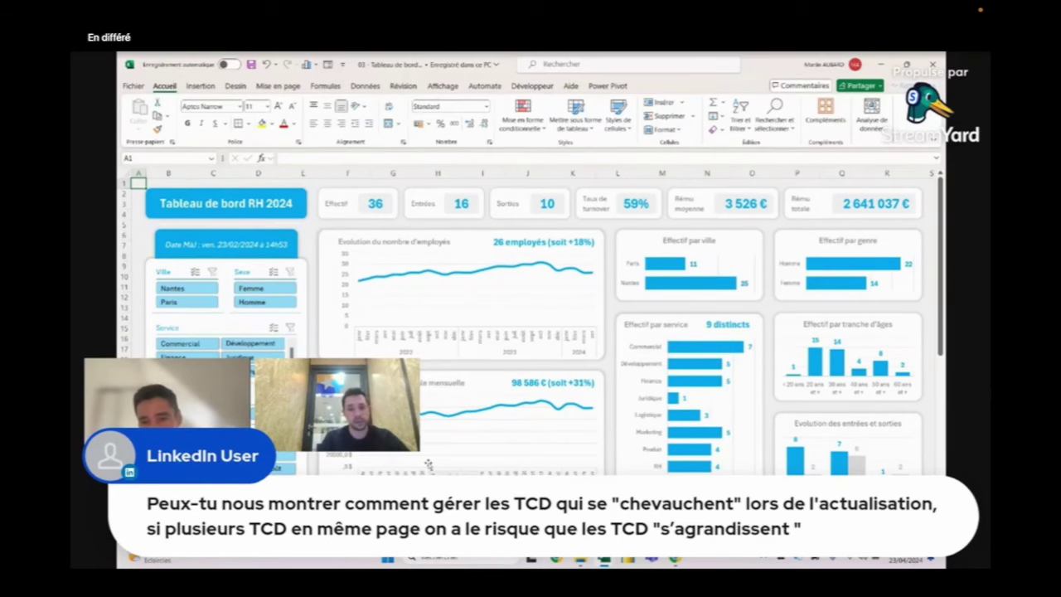
On the calculation sheet, collapse the #01 general indicators group and expand #02 chronological indicators
key("ctrl+Page_Down")
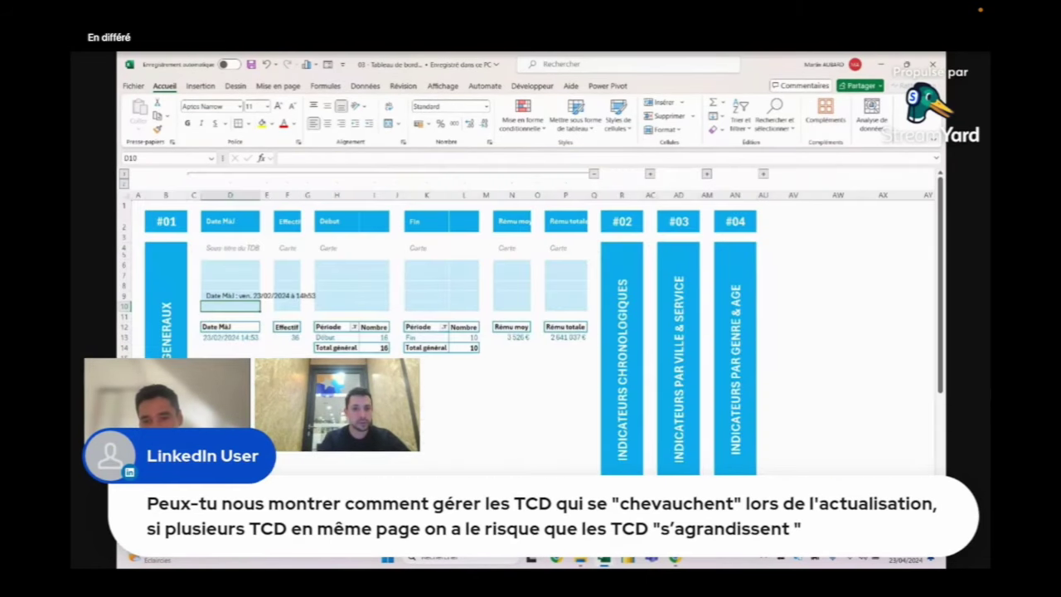
left_click(594, 173)
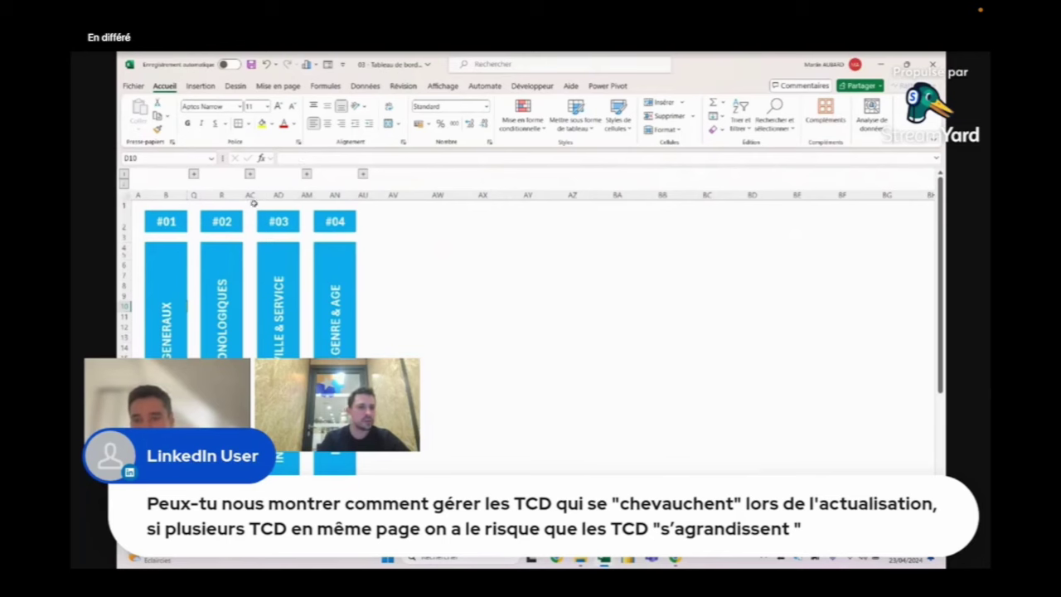
left_click(249, 173)
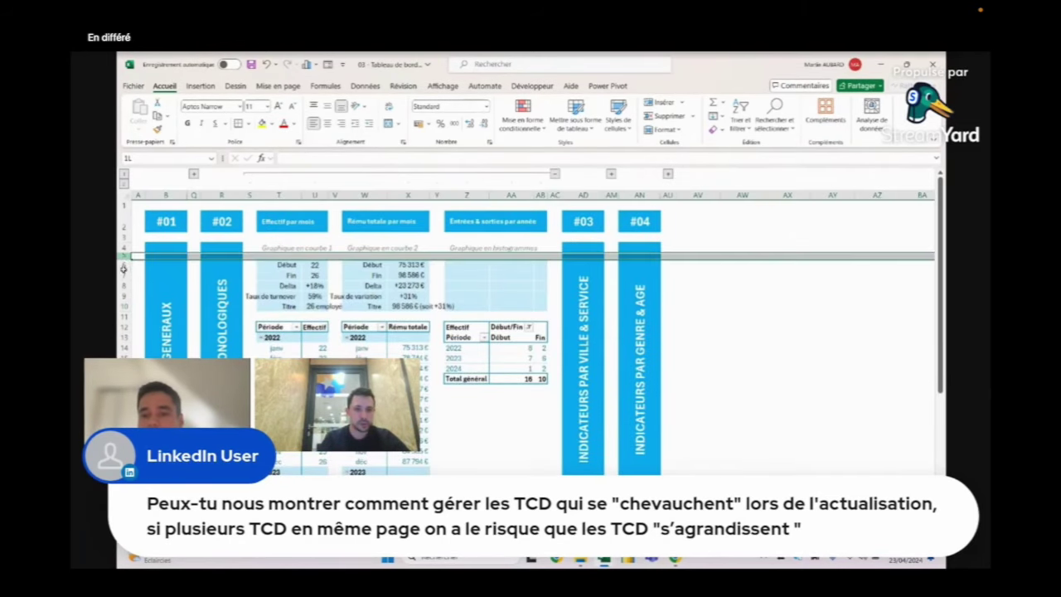
left_click_drag(124, 255, 124, 306)
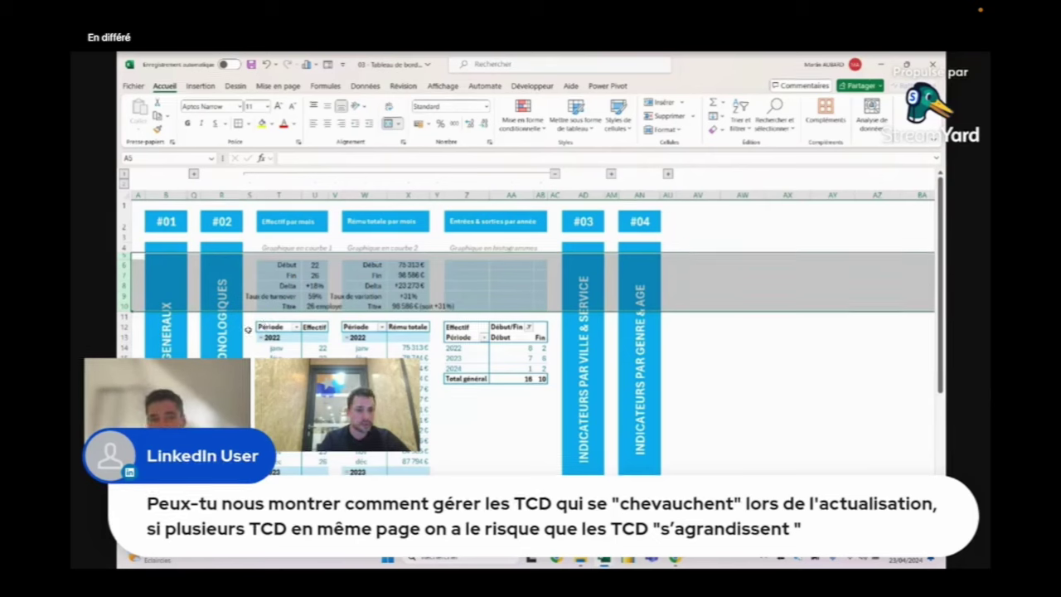
left_click(240, 329)
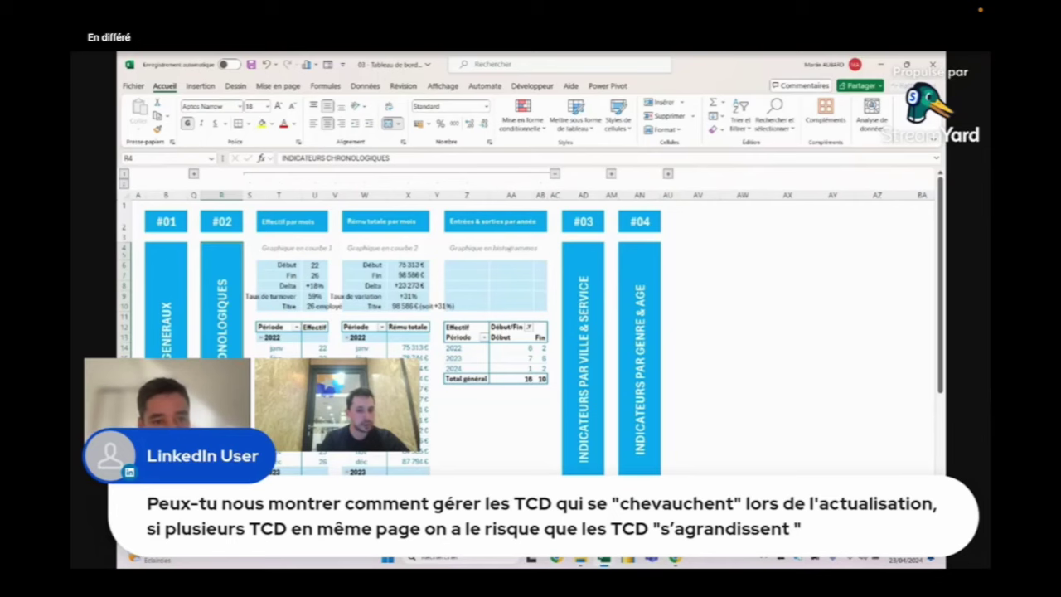
Expand the #03 city and service indicators group to show the city and department pivots
key("ctrl+Page_Up")
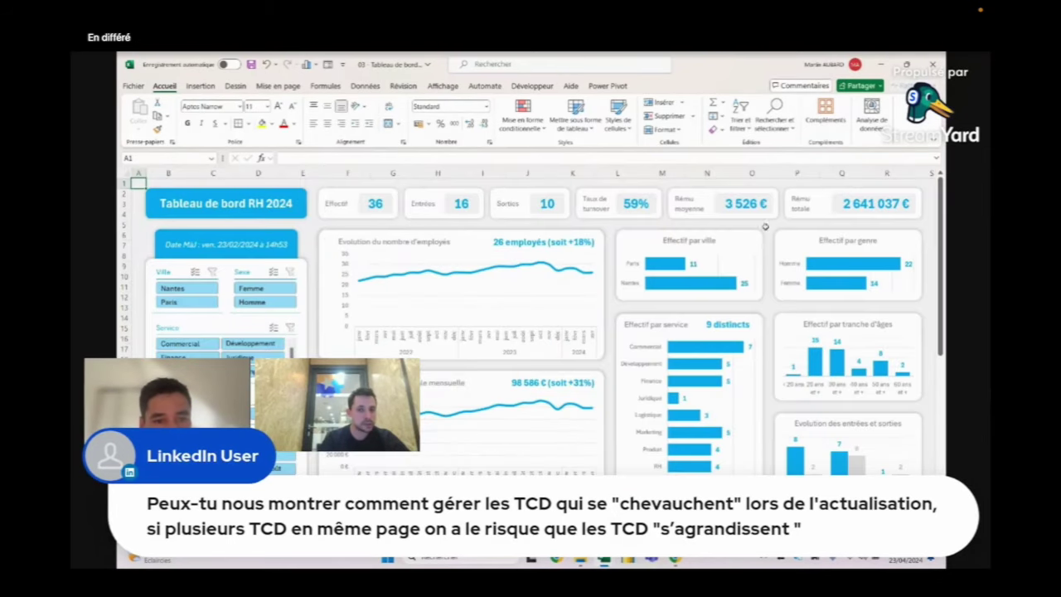
key("ctrl+Page_Down")
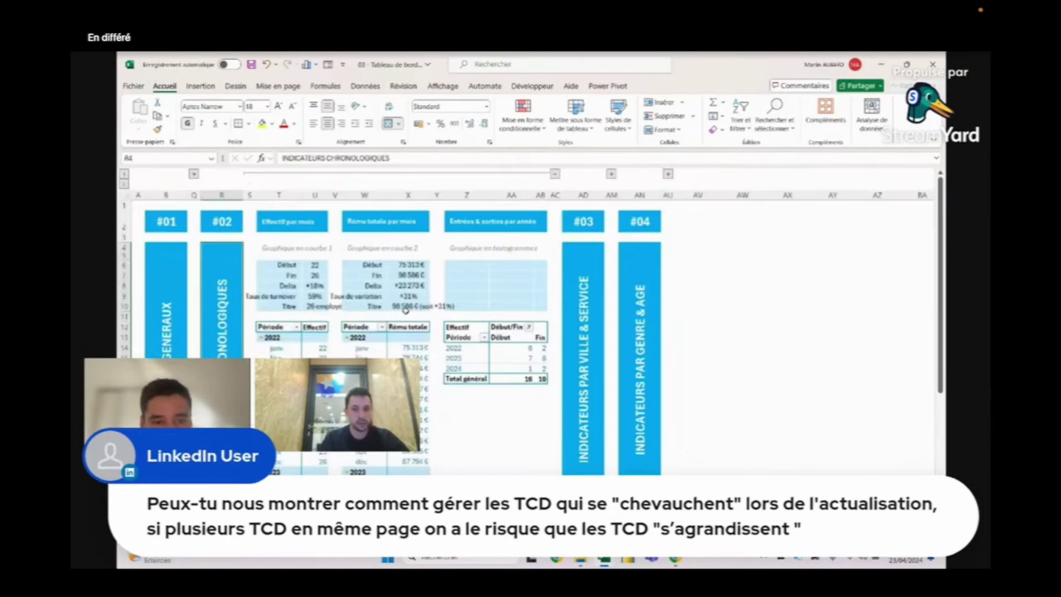
scroll(405, 309, "down", 7)
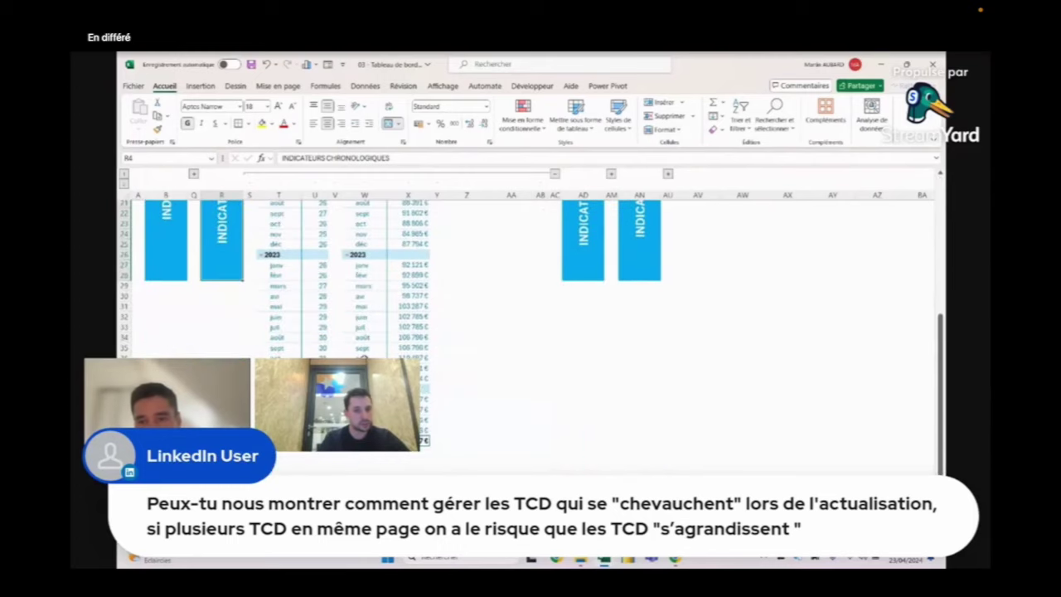
scroll(531, 331, "up", 5)
scroll(531, 332, "up", 2)
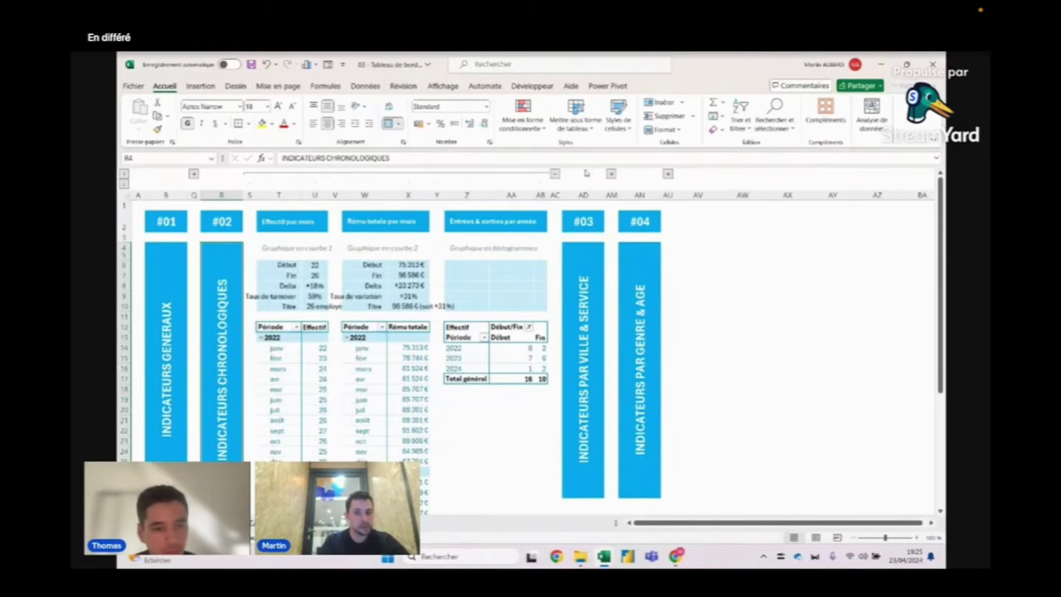
left_click(611, 173)
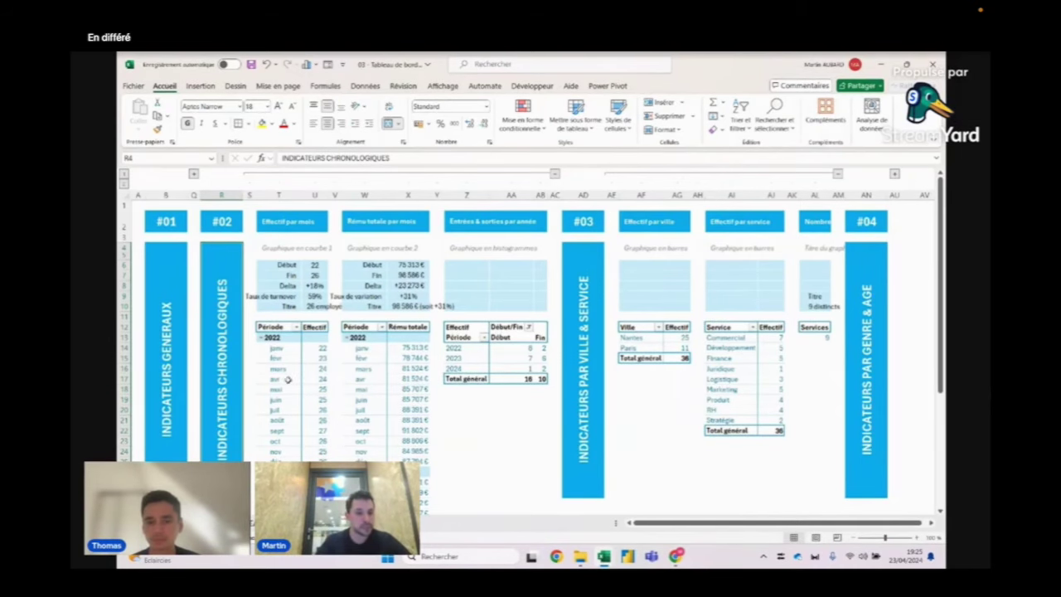
scroll(287, 379, "down", 5)
scroll(281, 391, "up", 5)
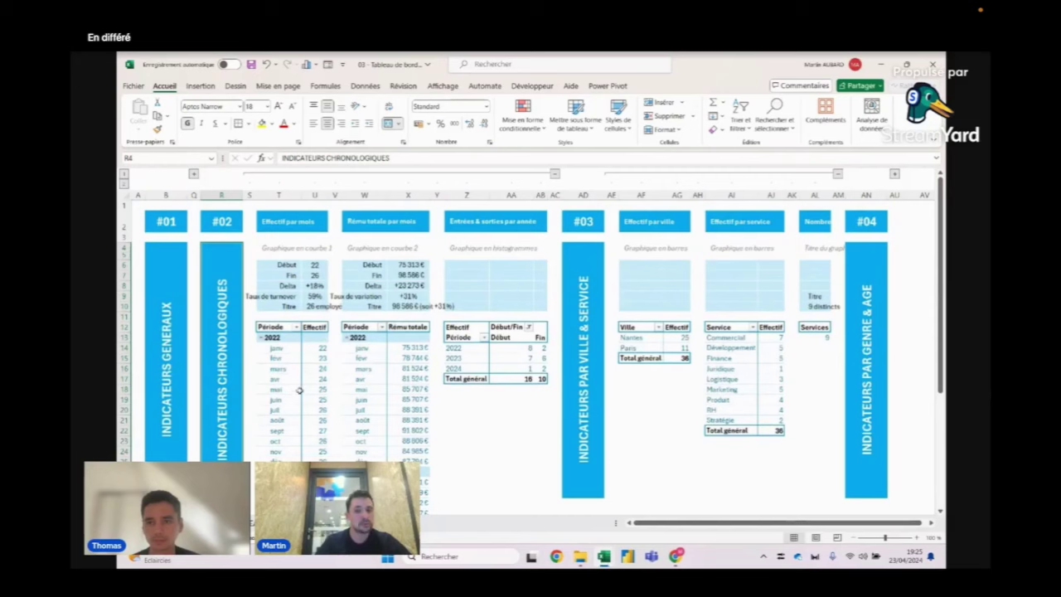
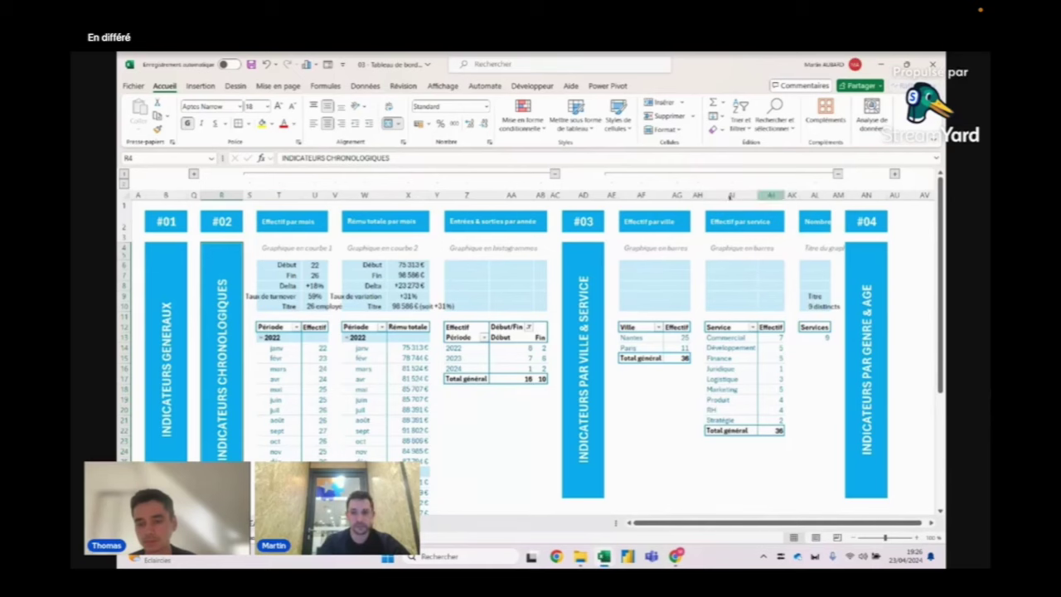
Collapse sections #02 and #03 and expand #04 to show headcount by gender and age bracket
left_click(554, 176)
left_click(535, 176)
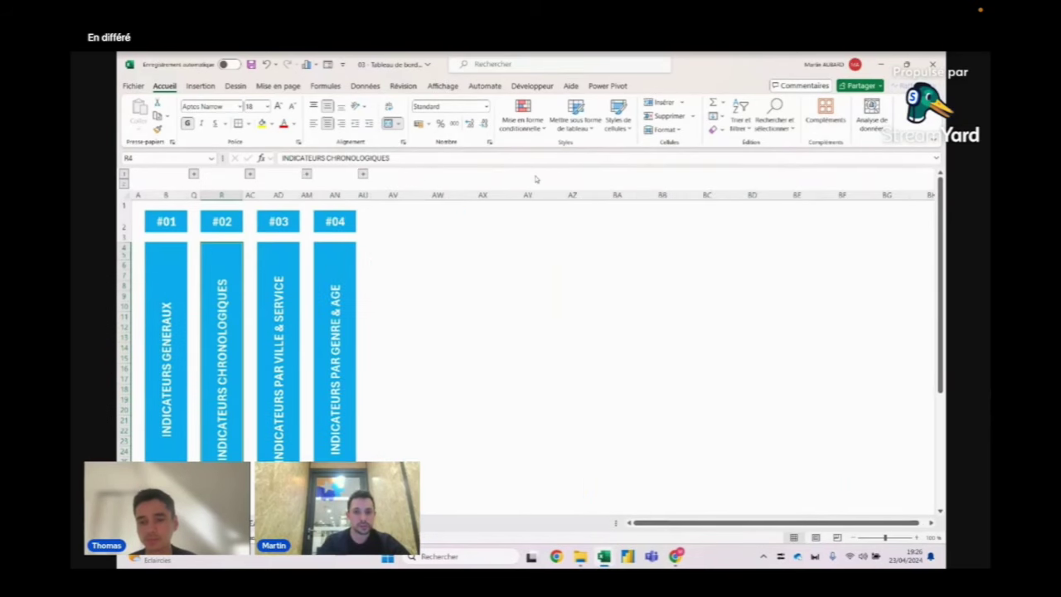
left_click(365, 175)
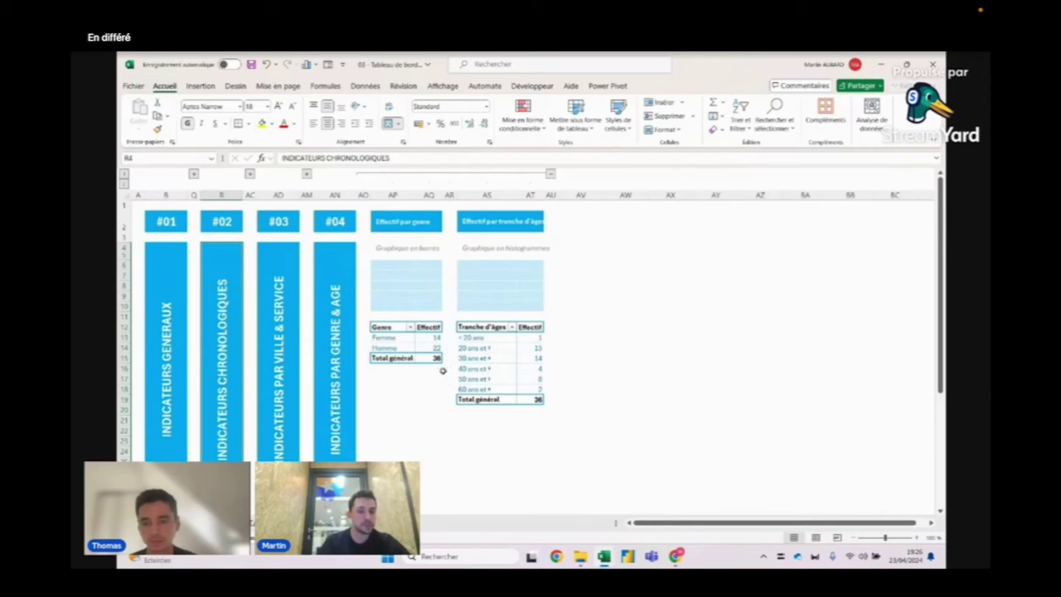
Inspect the age-bracket and gender pivots, then close the '03 - Tableau de bord RH' workbook
left_click_drag(494, 337, 494, 388)
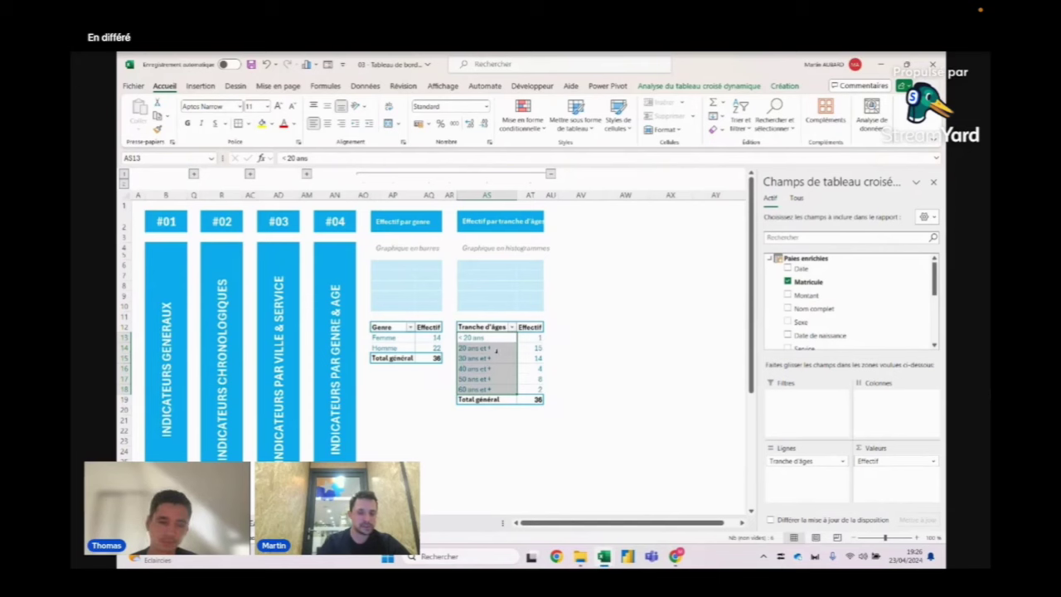
left_click(435, 347)
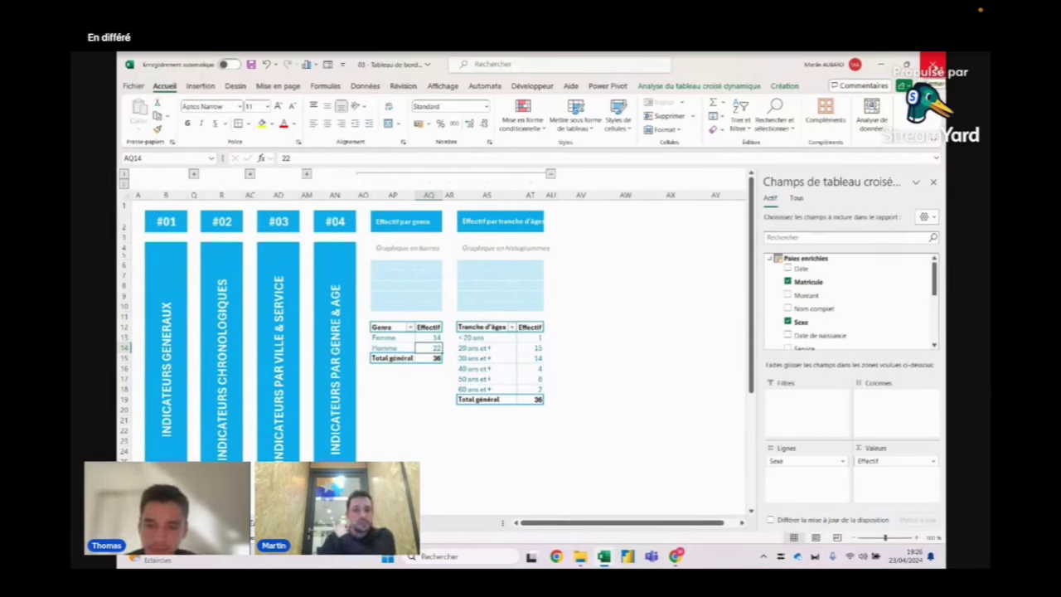
left_click(934, 66)
Discard the HR dashboard's changes and bring the Webinaire TCD avancés quiz sheet forward
left_click(552, 316)
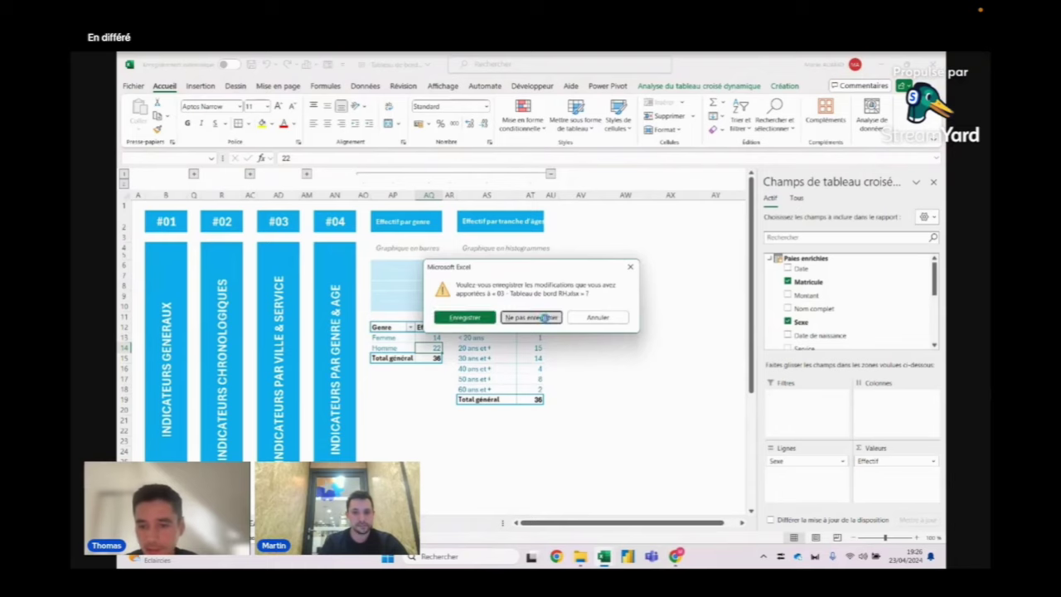
key("alt+Tab")
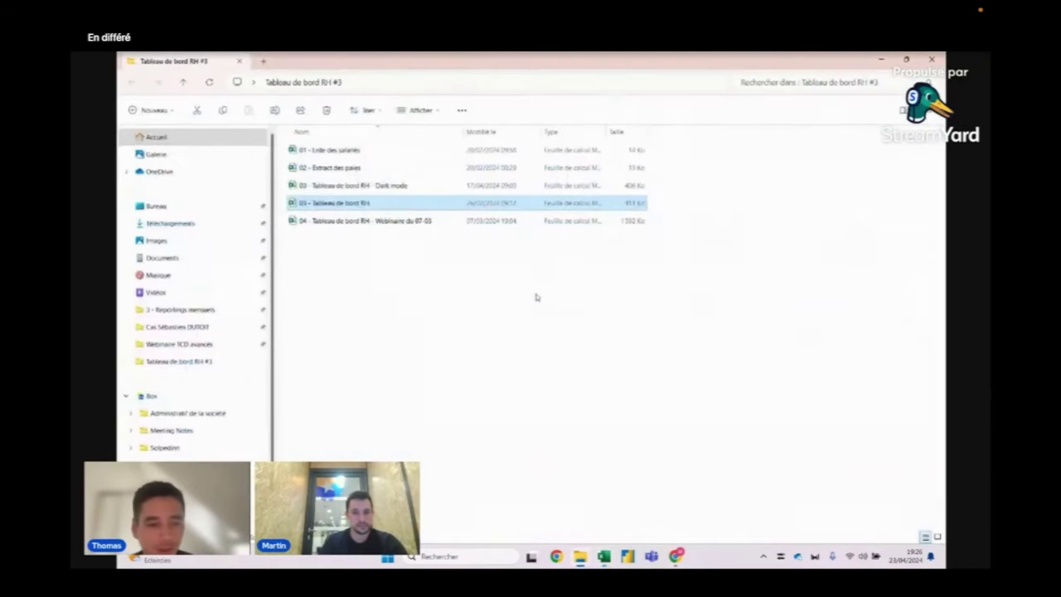
key("alt+Tab")
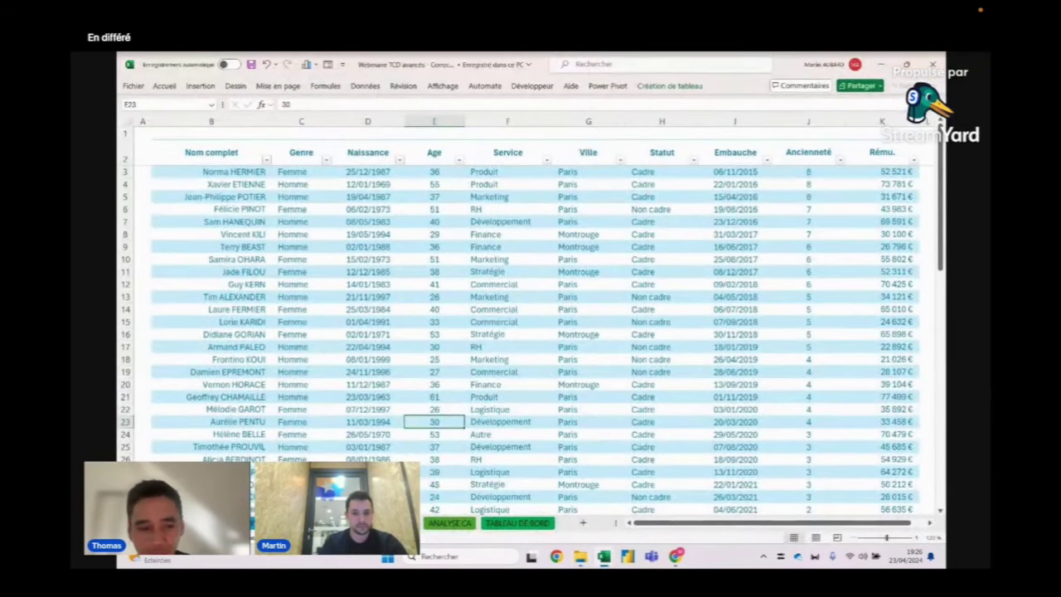
key("ctrl+Page_Up")
key("alt+Tab")
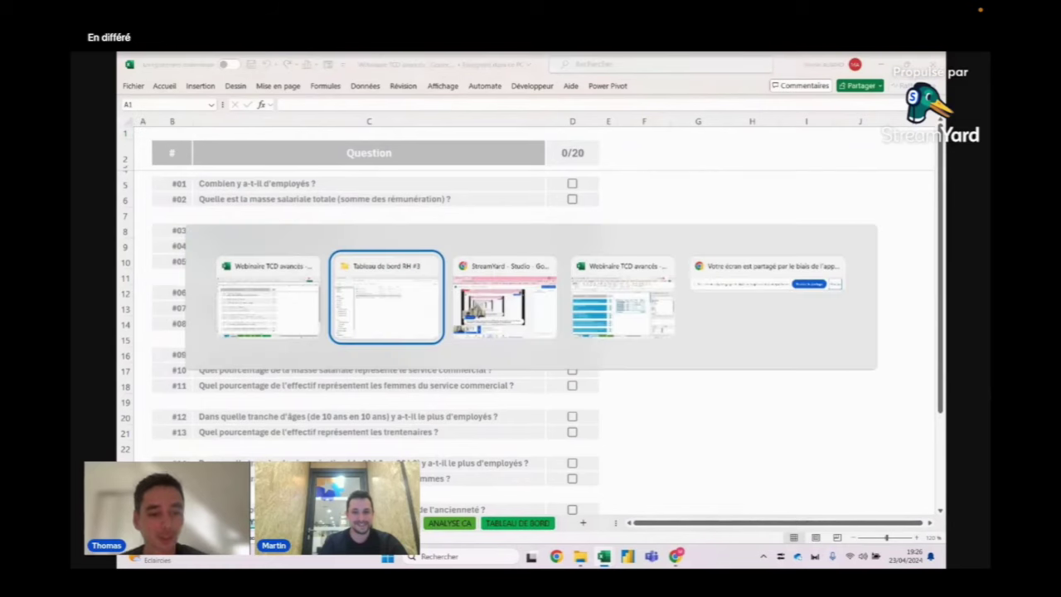
key("alt+Tab")
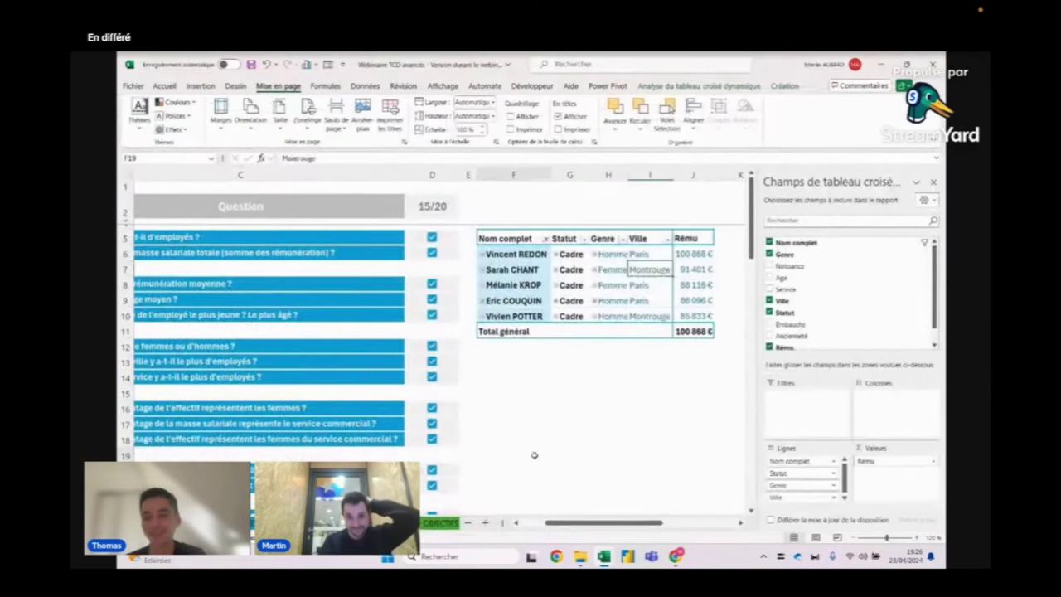
Hide the PivotTable Fields pane and go to the Fichier home screen
left_click(535, 455)
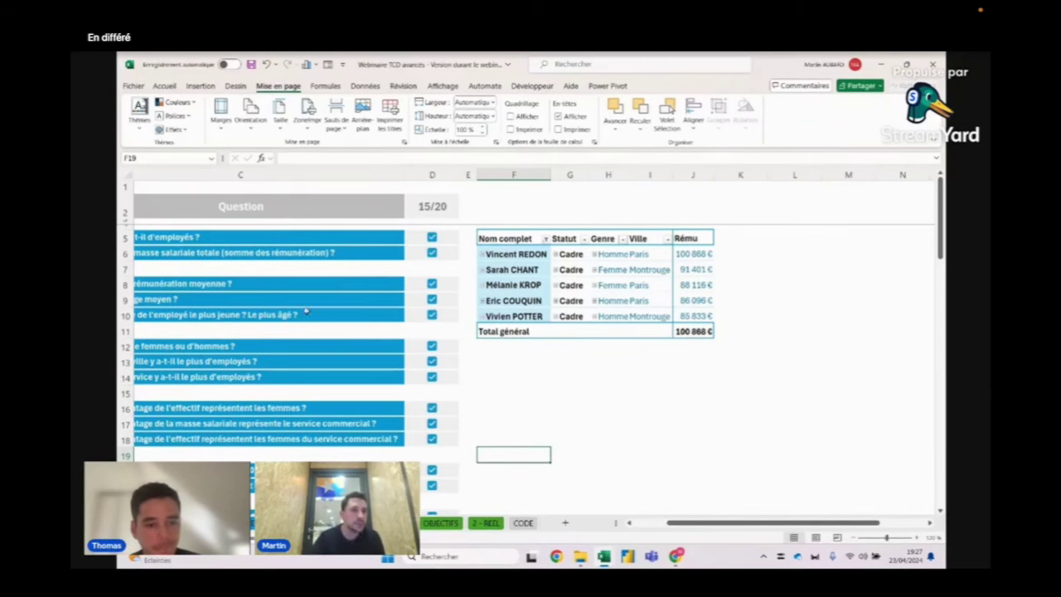
left_click(132, 86)
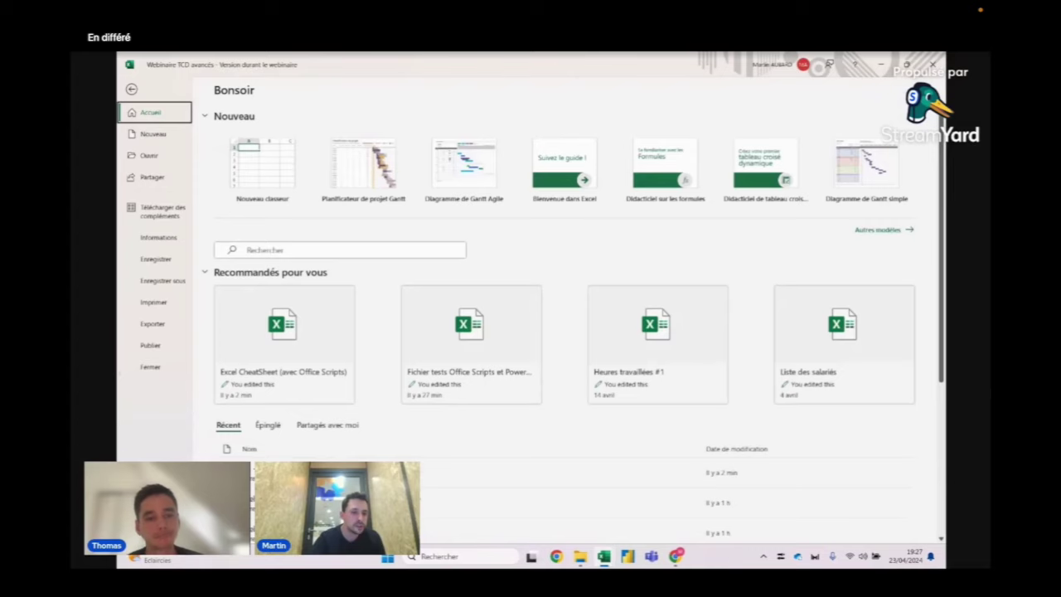
Open Excel Options from the backstage and dismiss it without changes
left_click(149, 531)
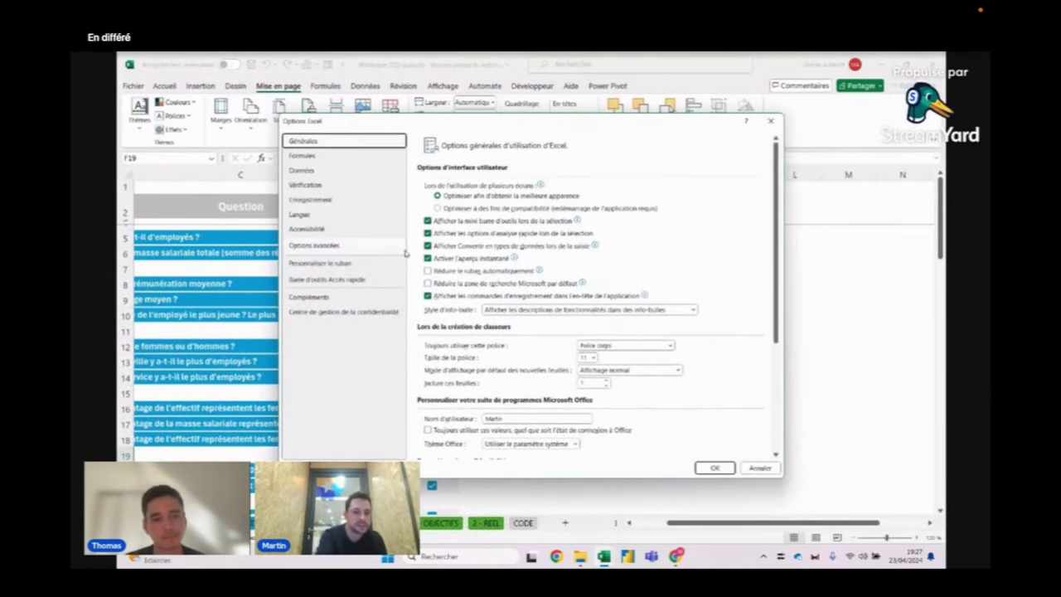
key("Escape")
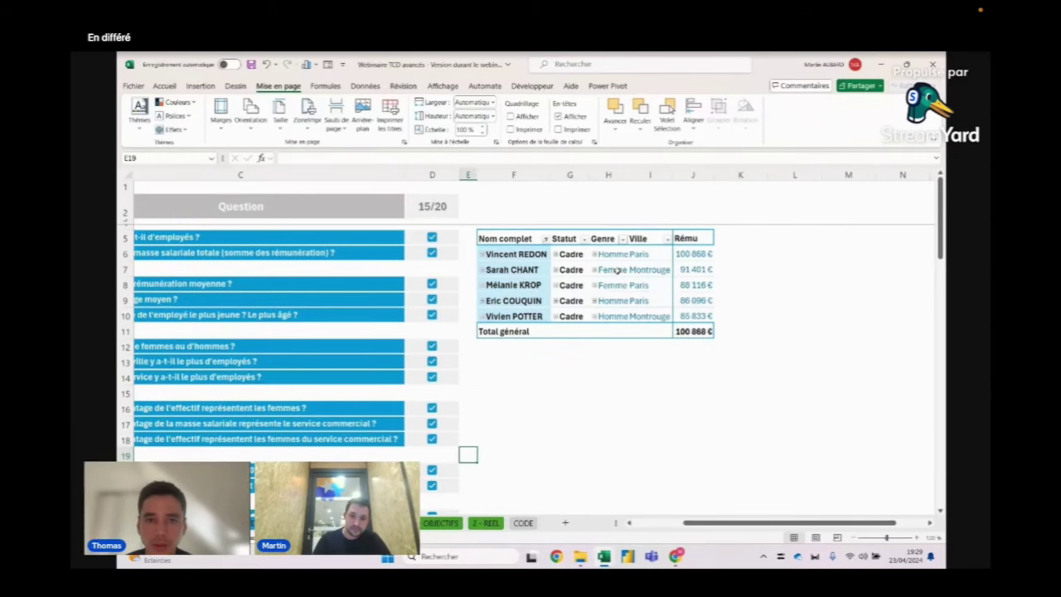
key("Home")
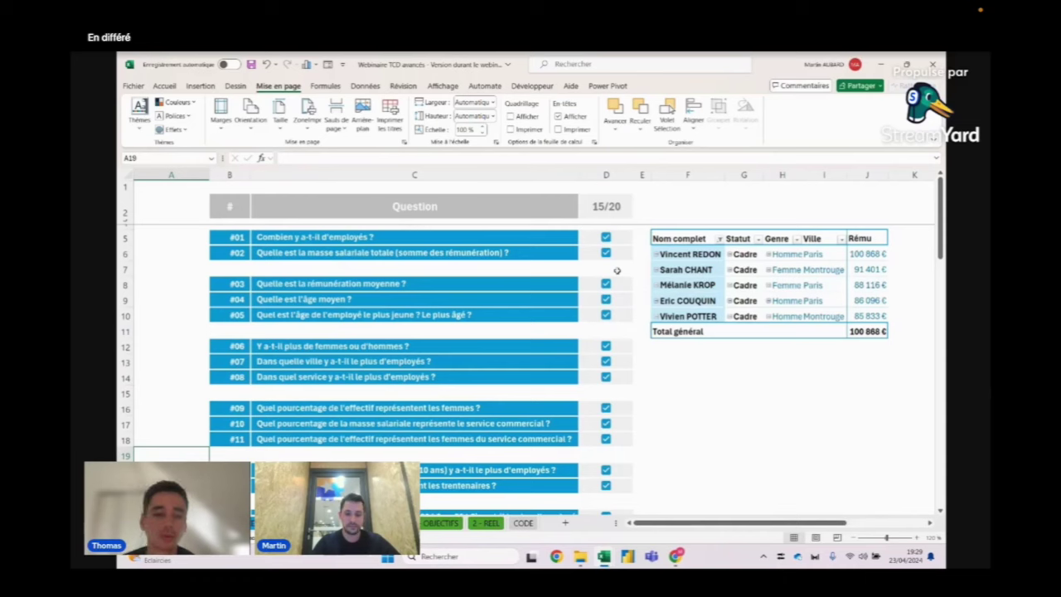
left_click(681, 392)
left_click(679, 379)
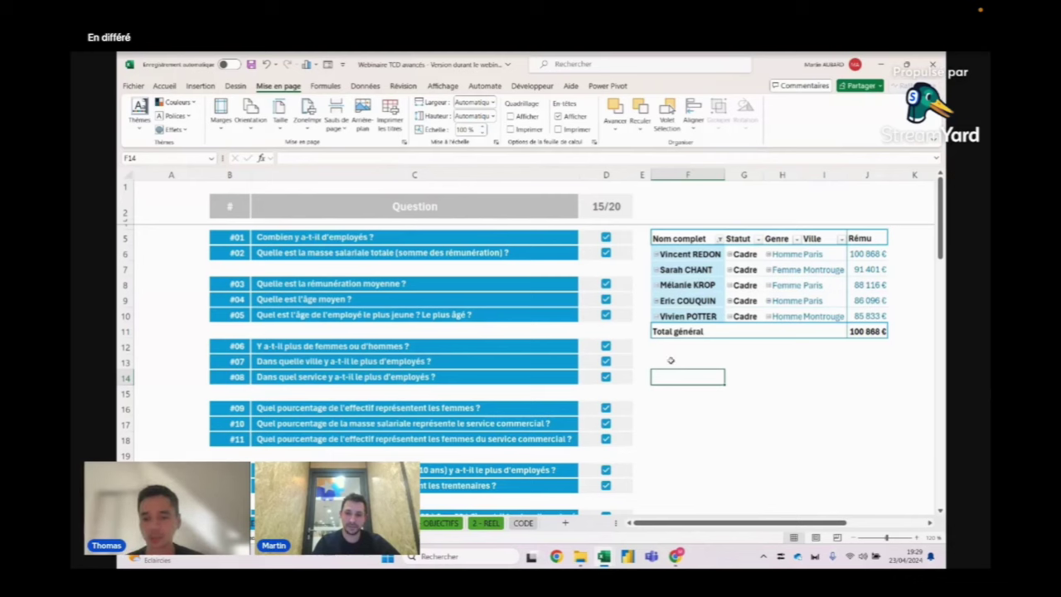
left_click(671, 360)
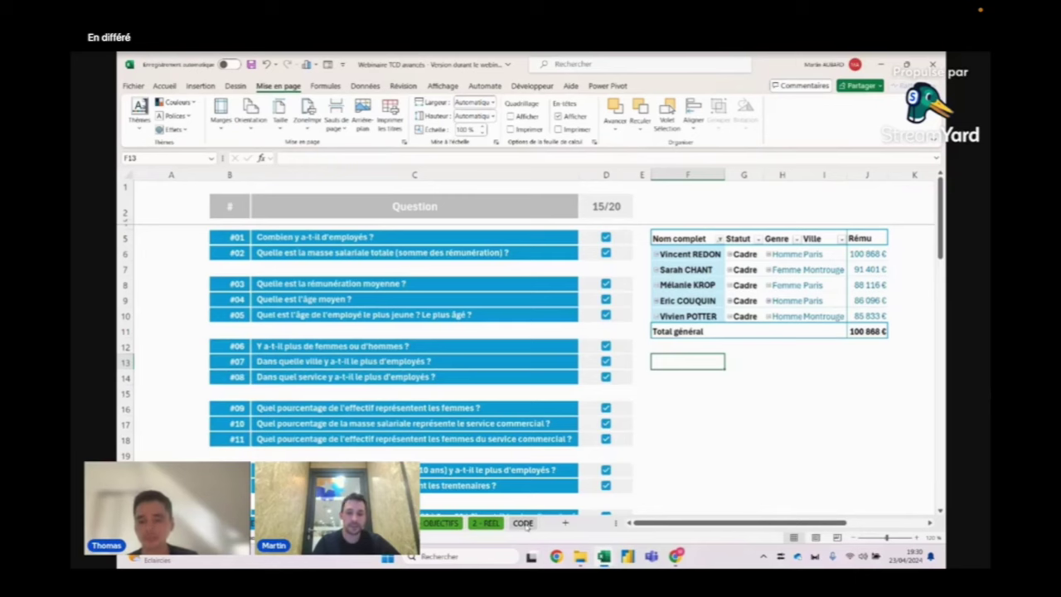
Look at the CODE sheet's promo image, then return to the questions sheet's pay pivot
left_click(523, 523)
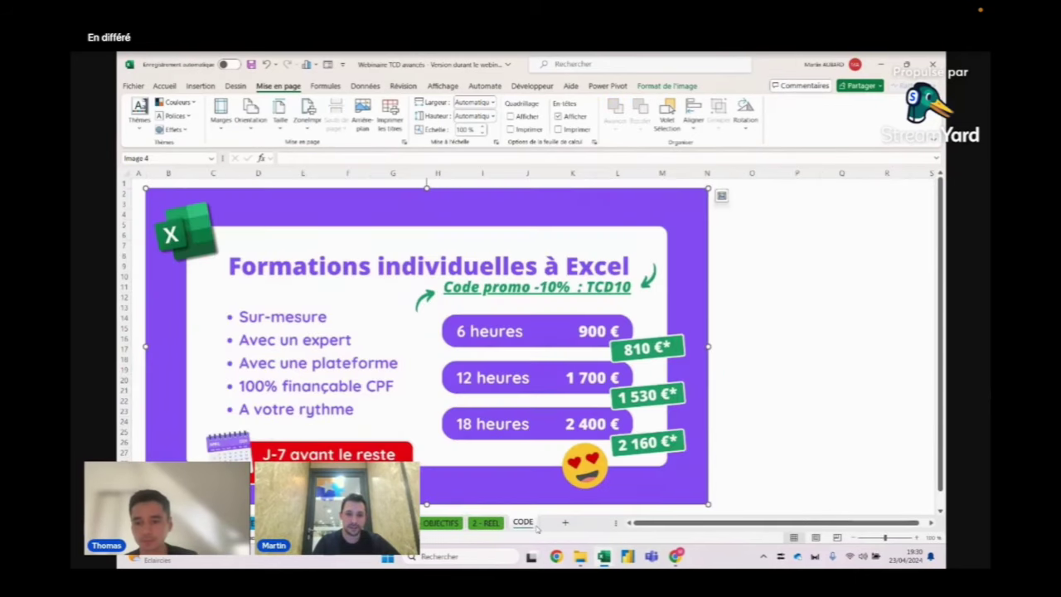
left_click(138, 181)
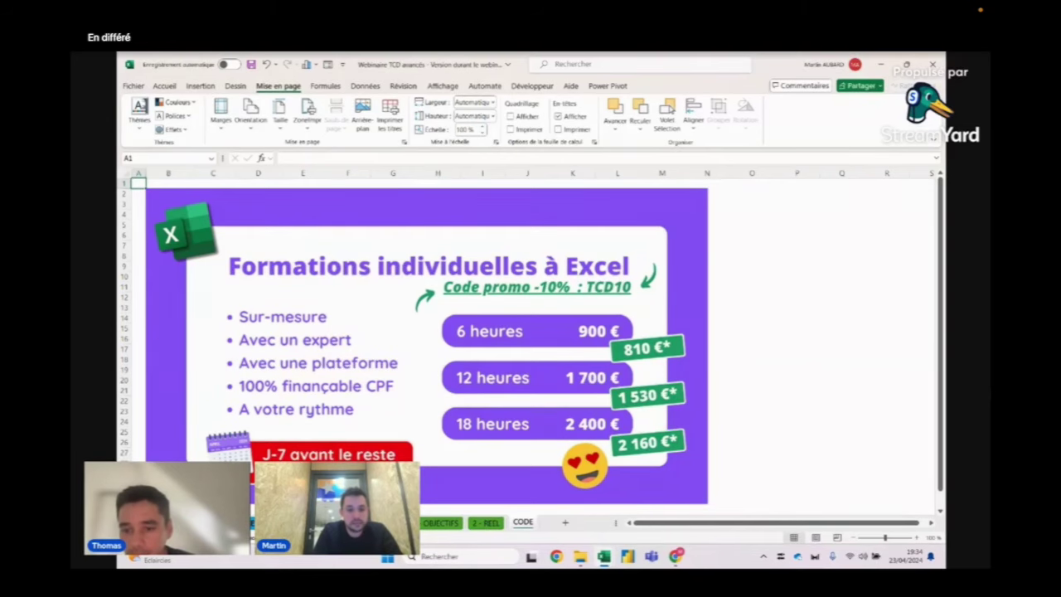
key("ctrl+Page_Down")
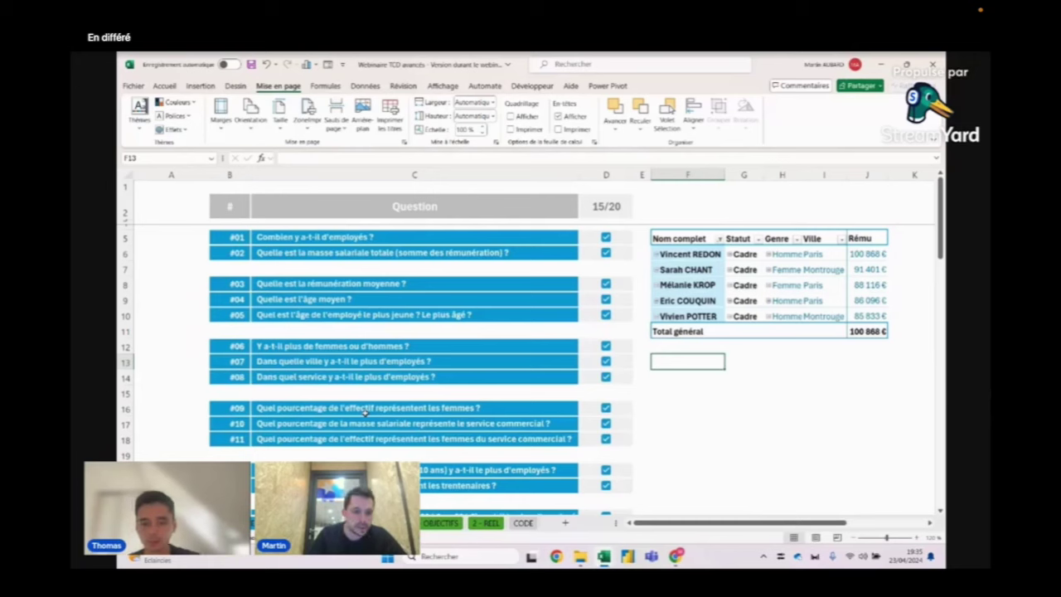
Remove the Rému, Statut, Ville, Genre and Nom complet fields from the pivot table
left_click(702, 286)
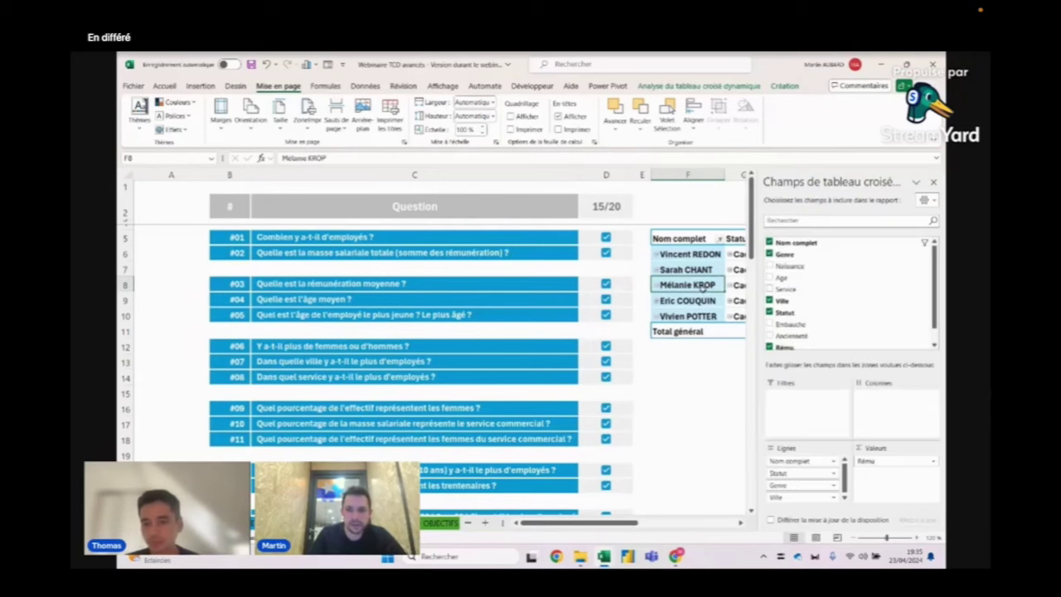
left_click(769, 347)
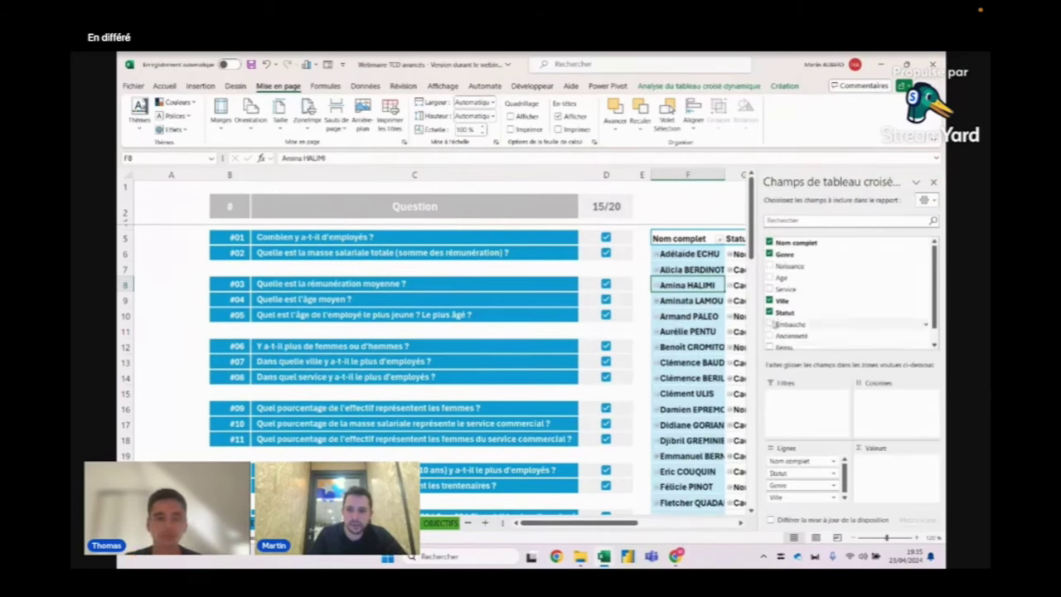
left_click(769, 312)
left_click(769, 301)
left_click(769, 254)
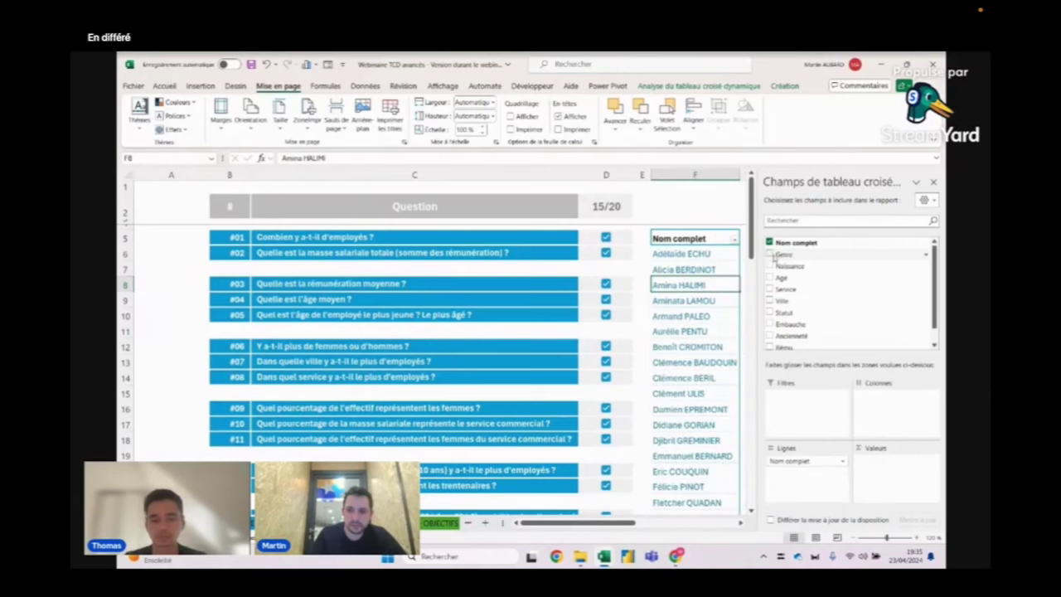
left_click(769, 242)
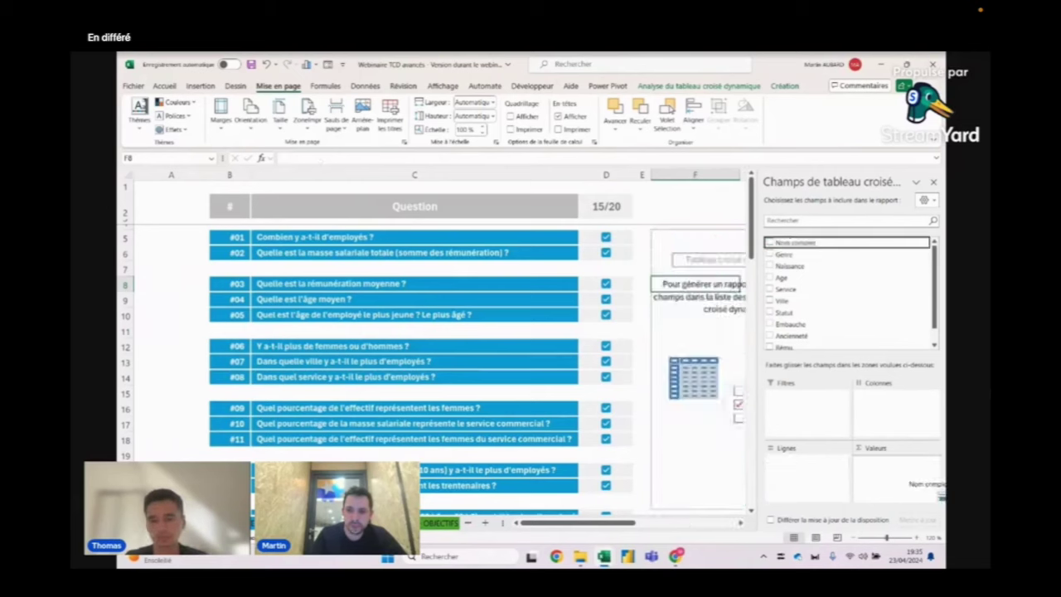
Count Nom complet in Valeurs with Service as rows, giving a total of 70
left_click_drag(795, 242, 895, 461)
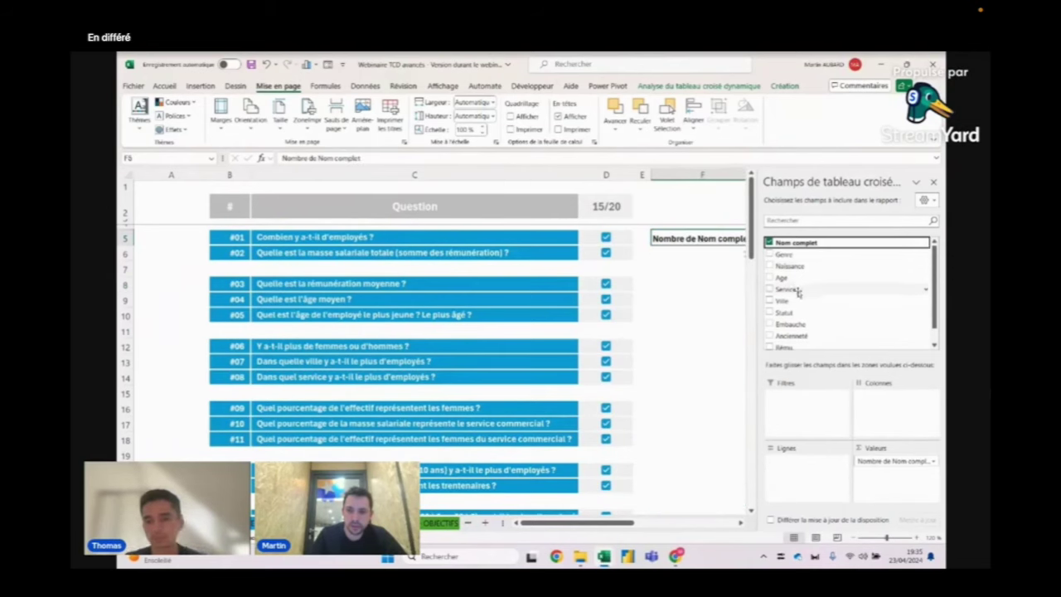
left_click_drag(786, 288, 808, 464)
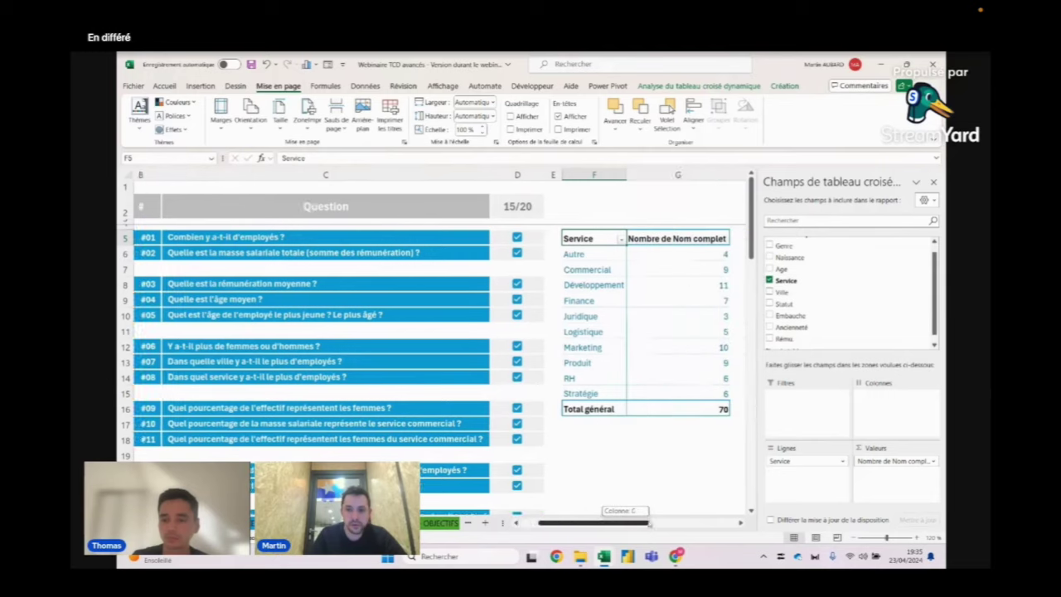
left_click_drag(626, 523, 667, 523)
left_click(487, 285)
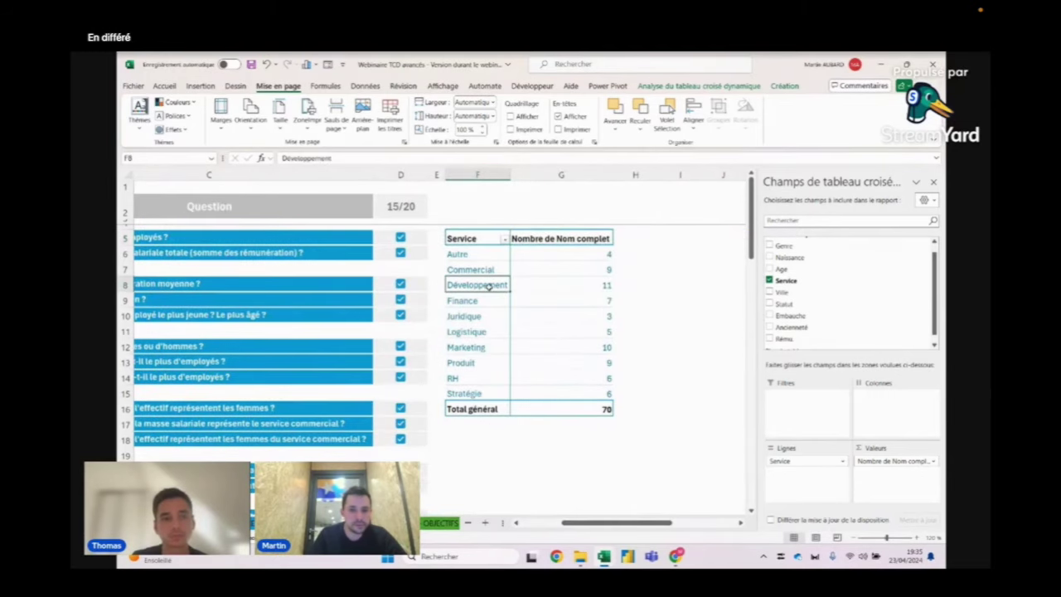
Insert a clustered column pivot chart of employees per service and move it up and right
left_click(199, 85)
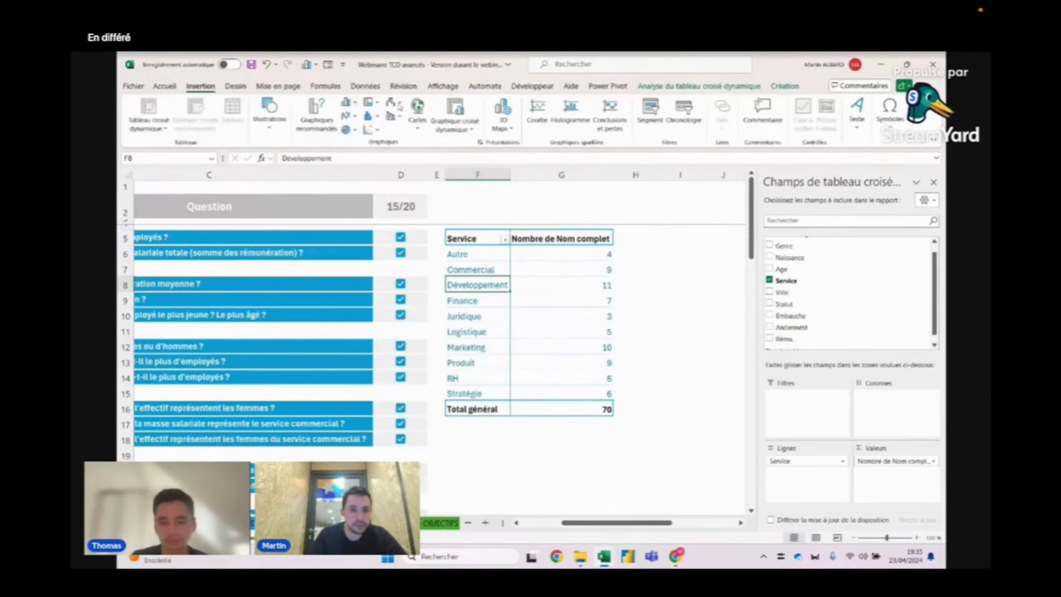
left_click(455, 111)
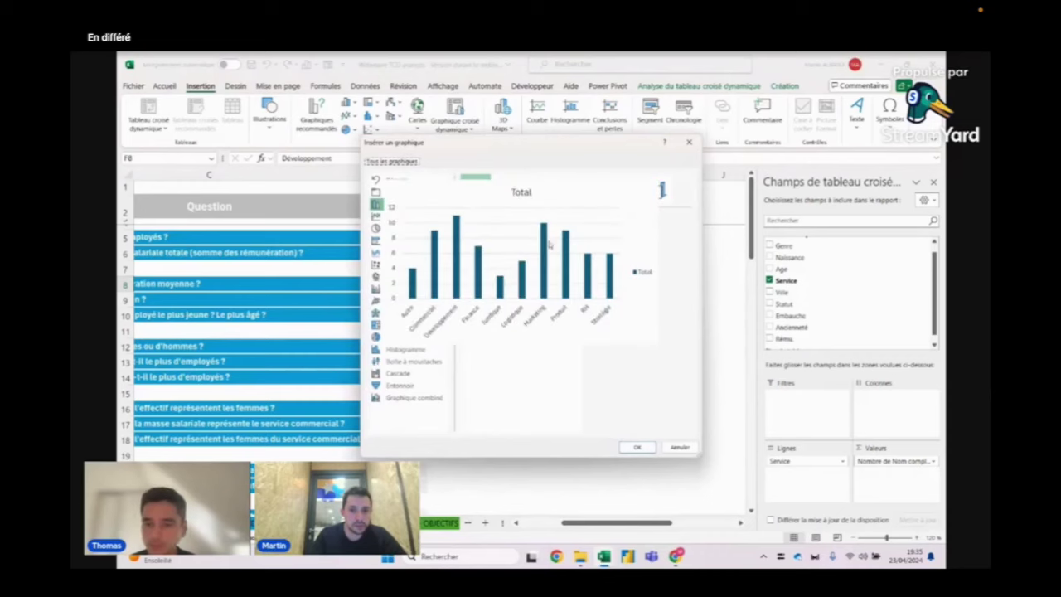
left_click(637, 447)
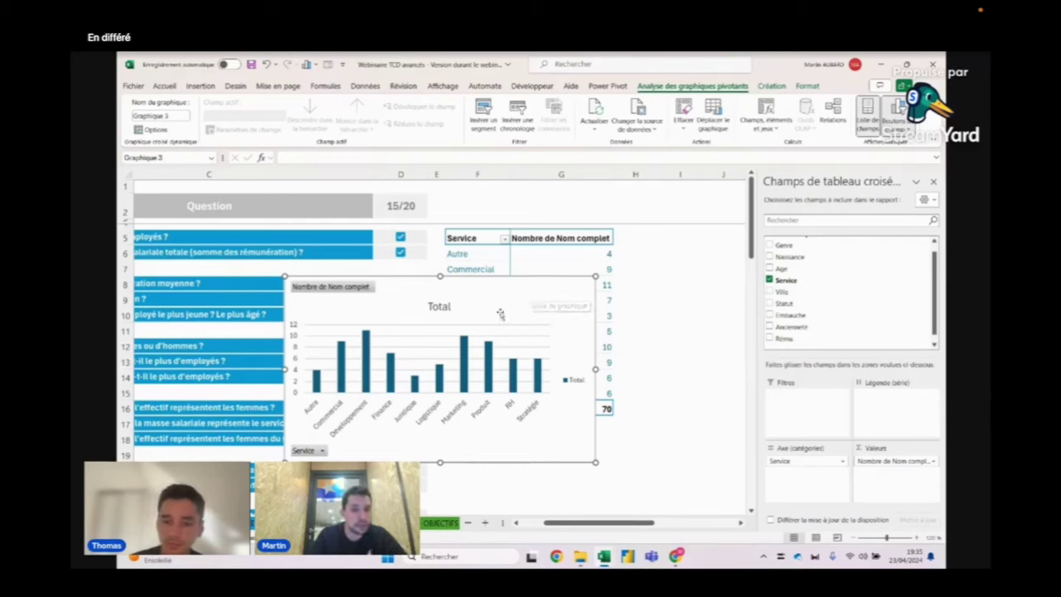
left_click_drag(527, 295, 539, 265)
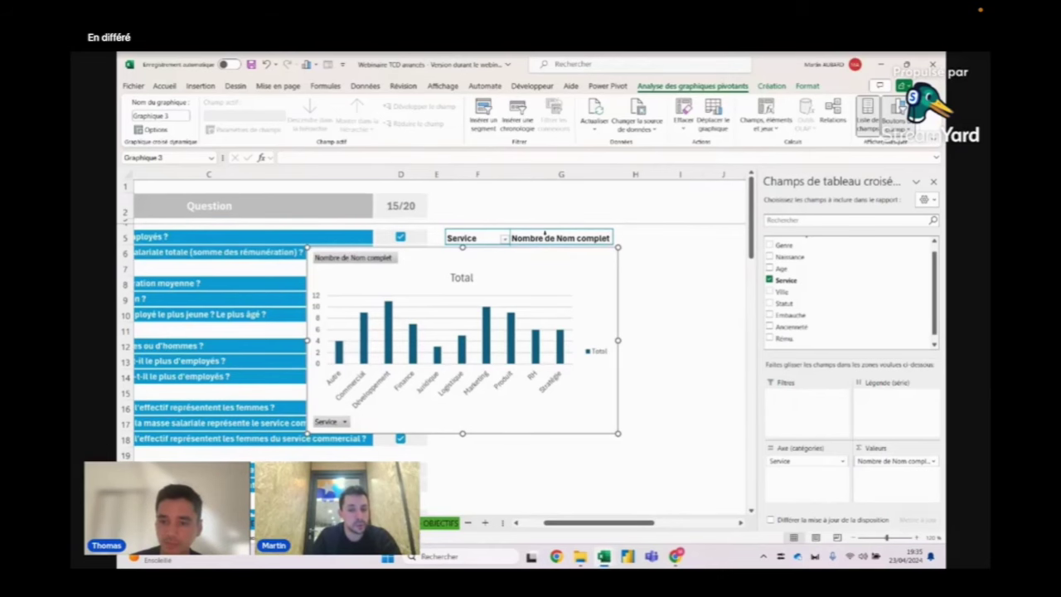
Cut the chart from the questions sheet and paste it at C4 on a blank sheet
key("Delete")
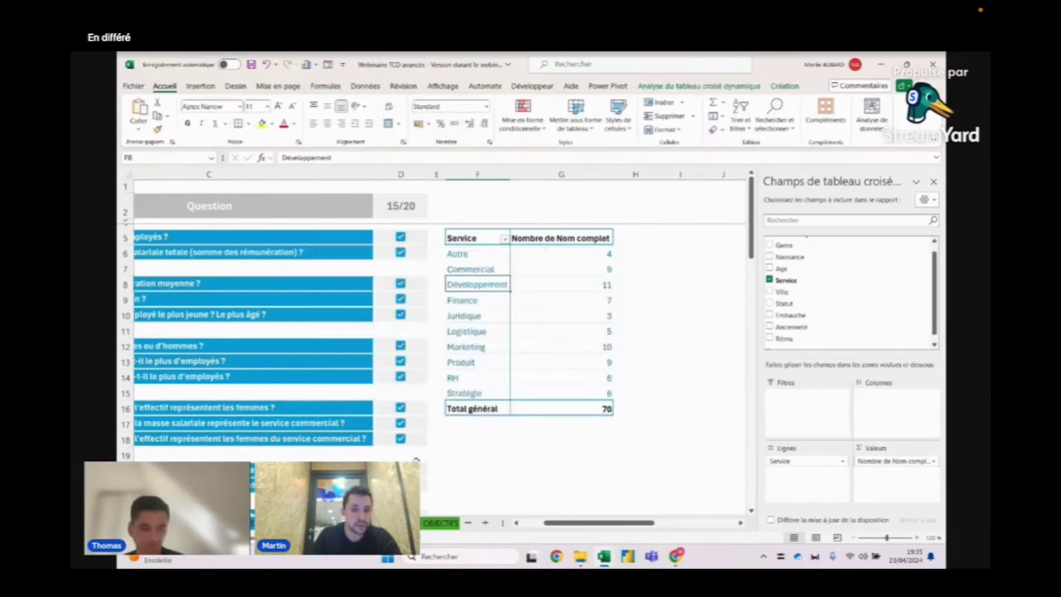
left_click(485, 522)
left_click(264, 213)
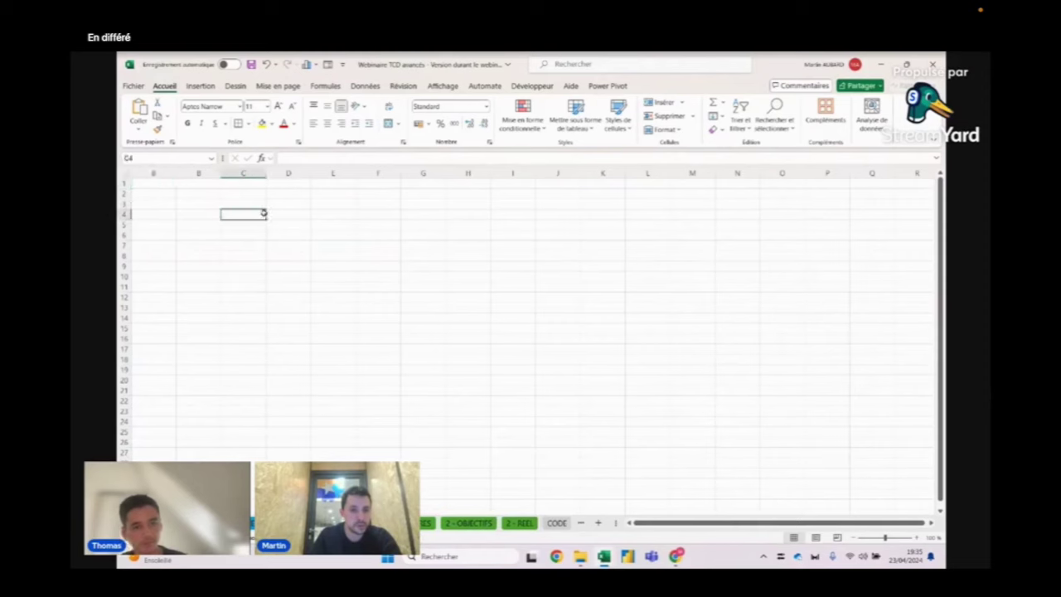
key("ctrl+v")
left_click(451, 183)
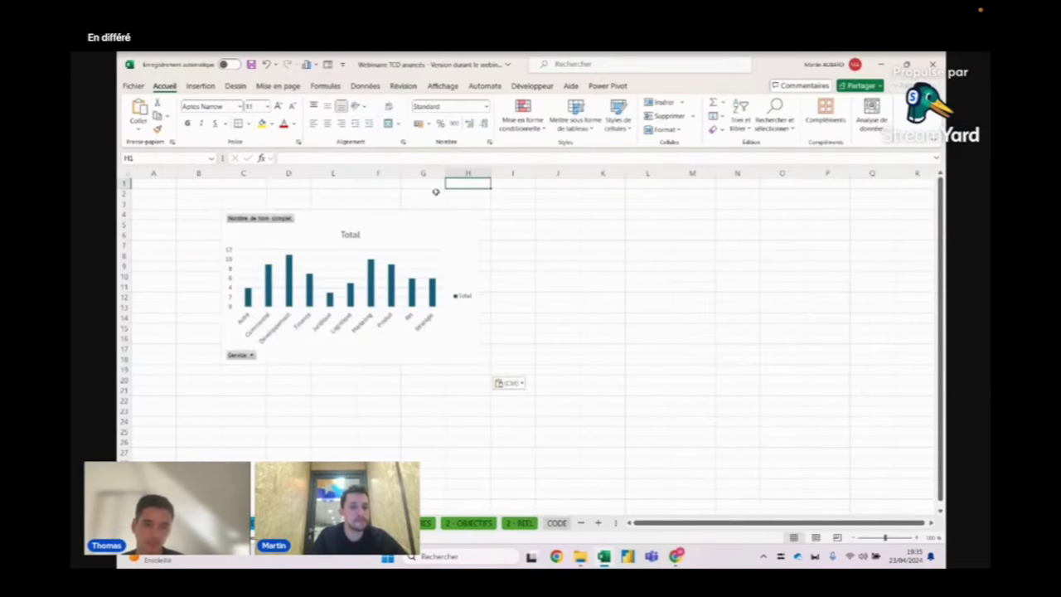
left_click(321, 213)
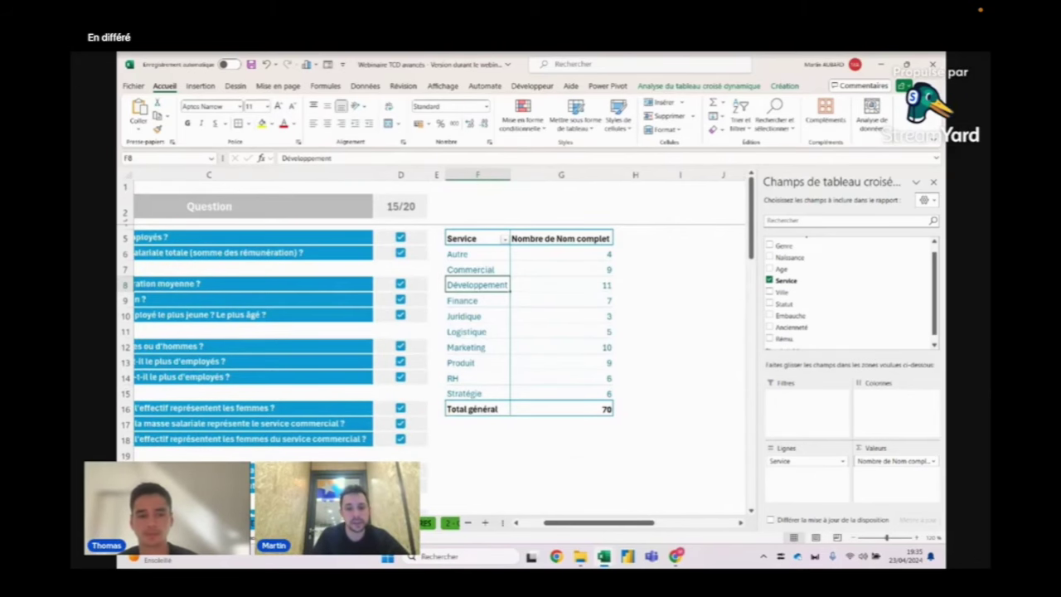
left_click(425, 523)
left_click(614, 275)
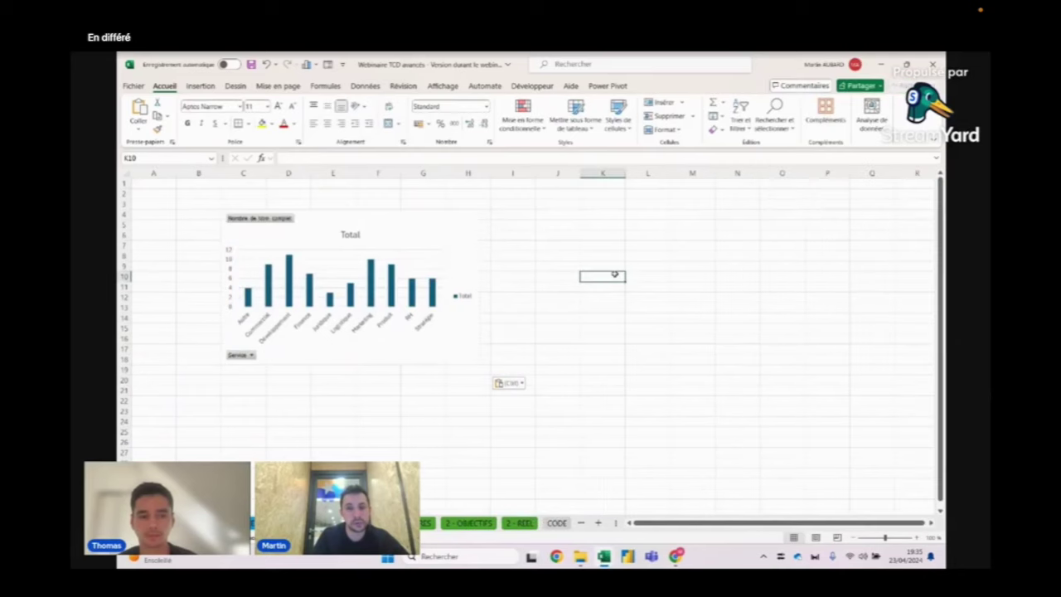
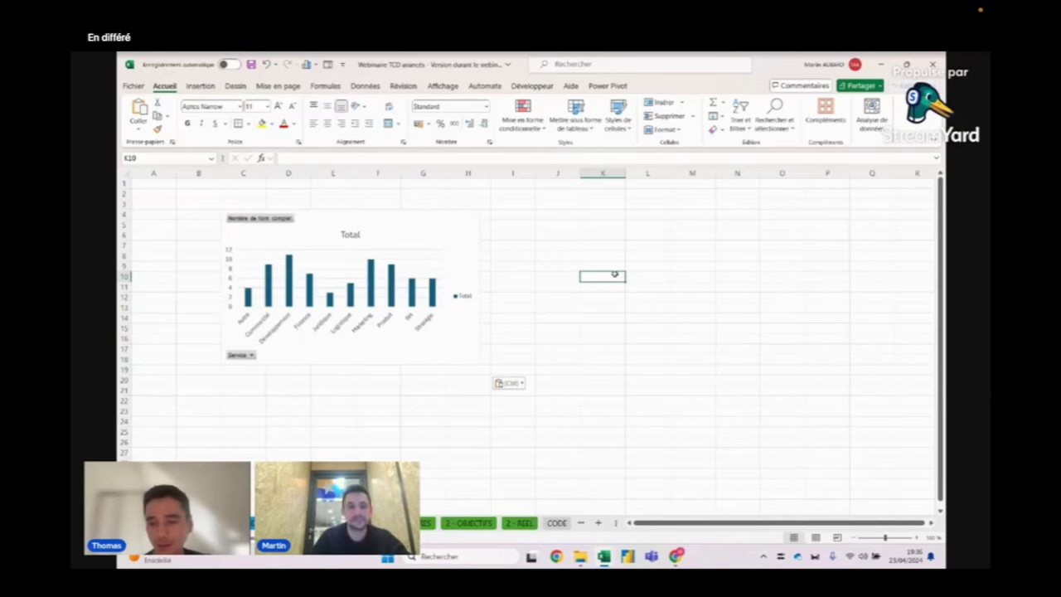
Go to the 2 - OBJECTIFS sheet with the Service pivot table totalling 70 employees
key("ctrl+Page_Up")
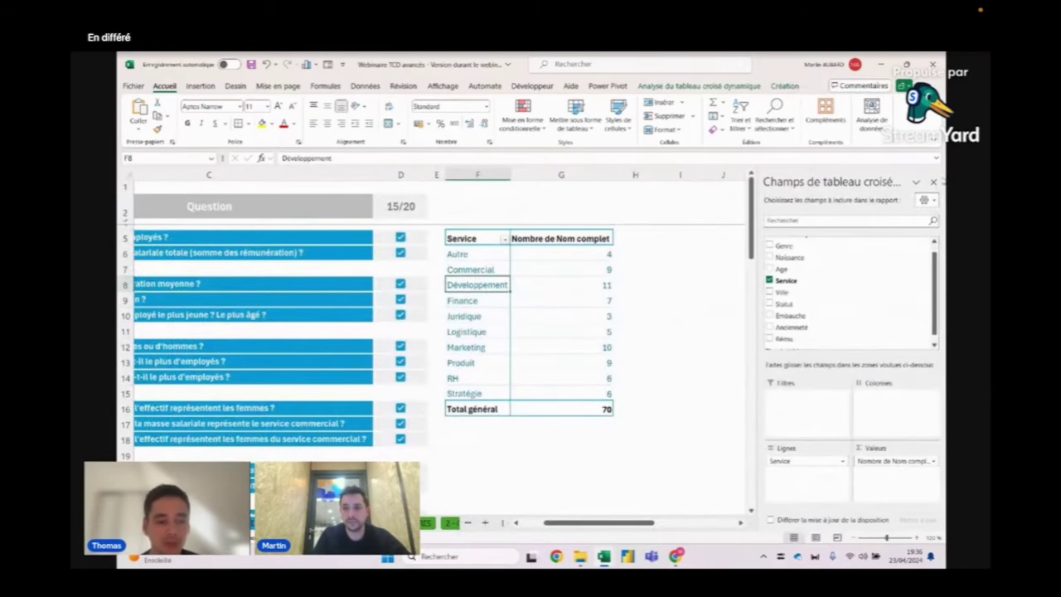
Close the PivotTable Fields pane and view the 2 - REEL employee source table
left_click(933, 181)
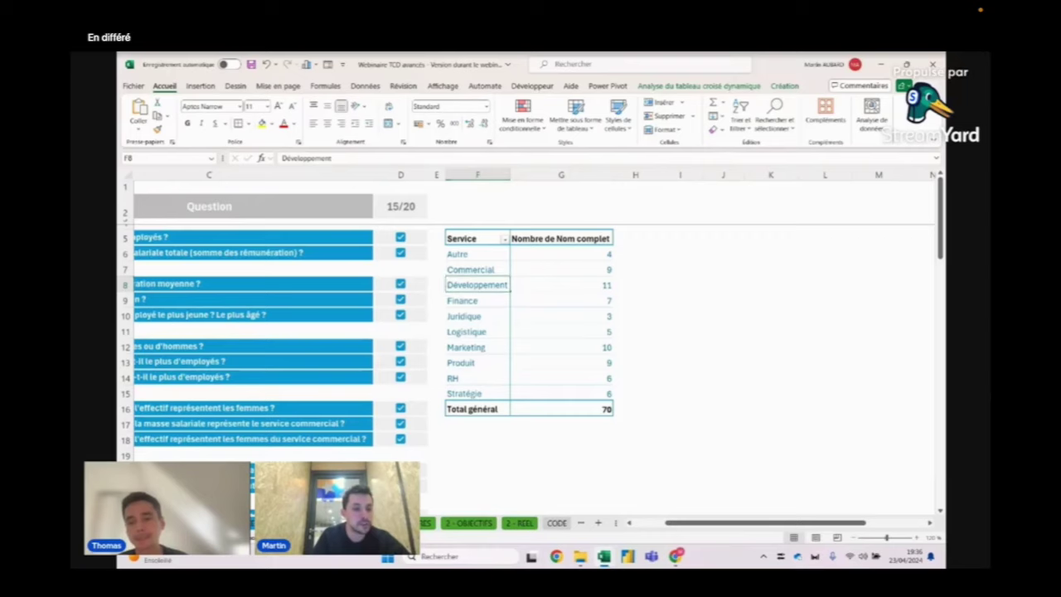
left_click(514, 523)
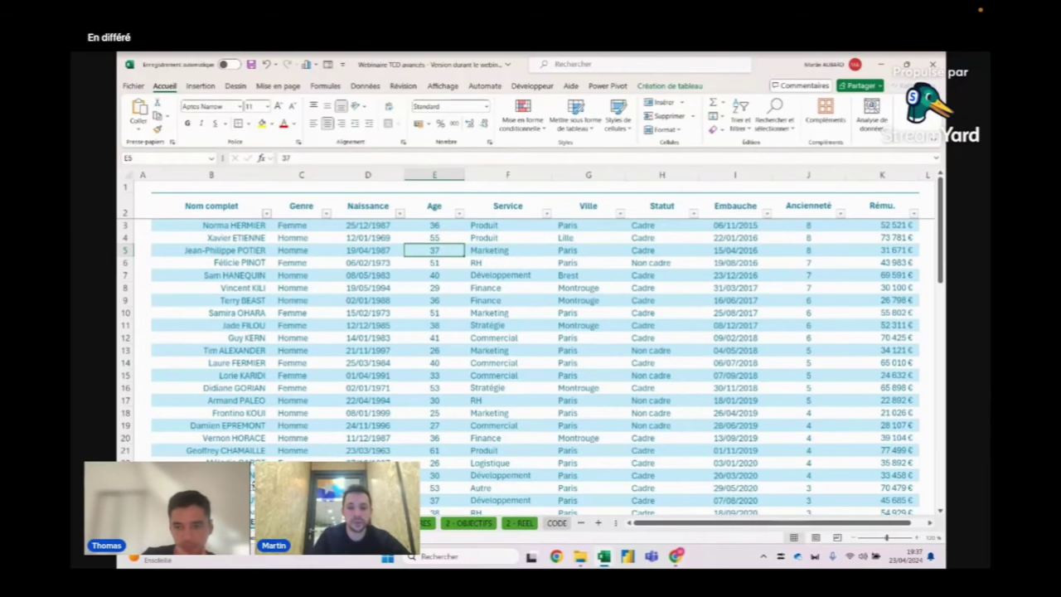
Return to the Service pivot table, then show the CODE sheet's 10% training promo offer
key("ctrl+Page_Down")
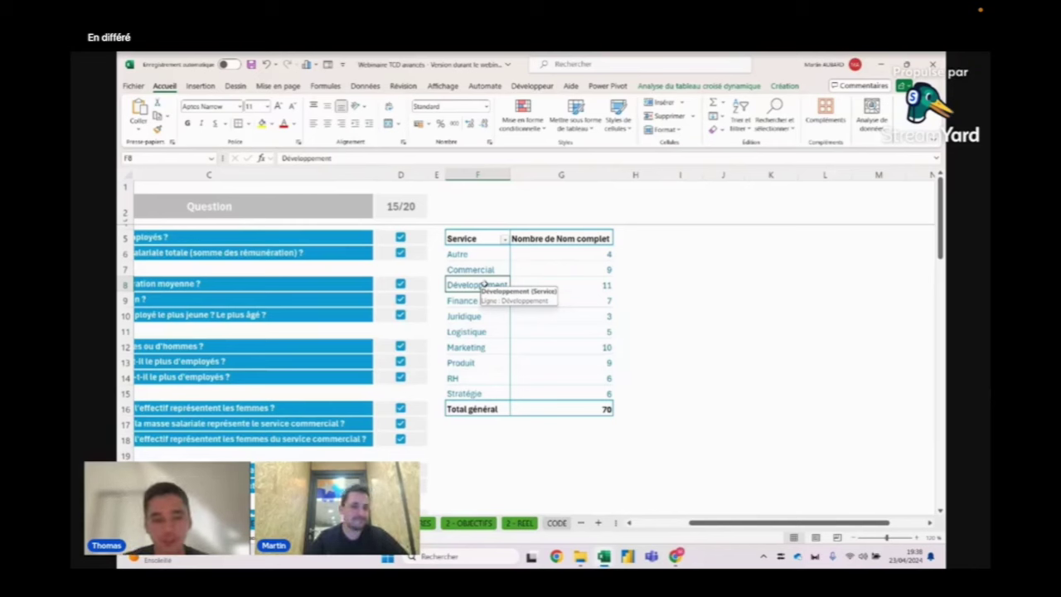
left_click(556, 522)
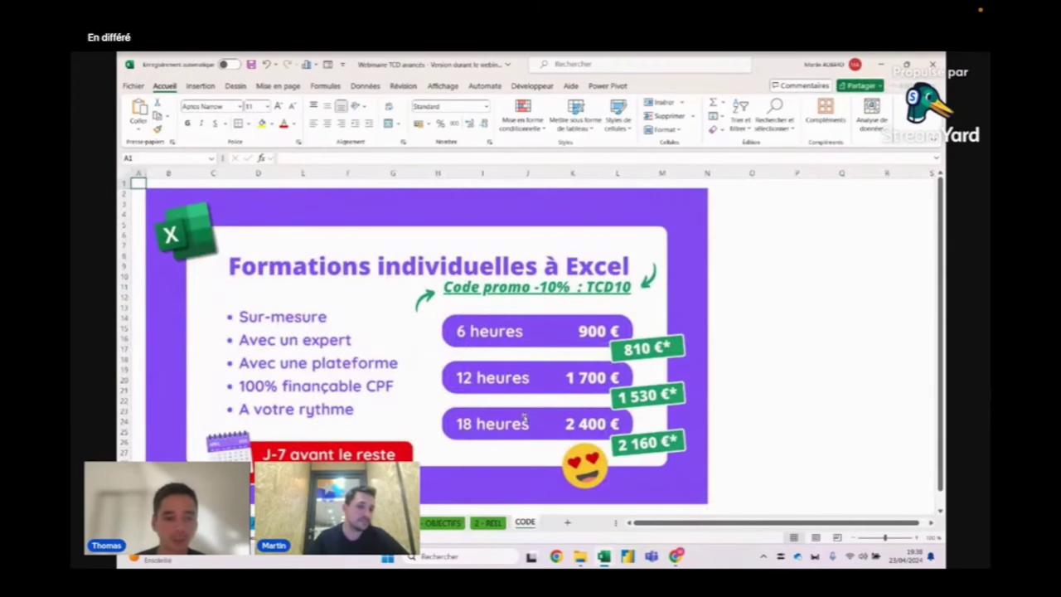